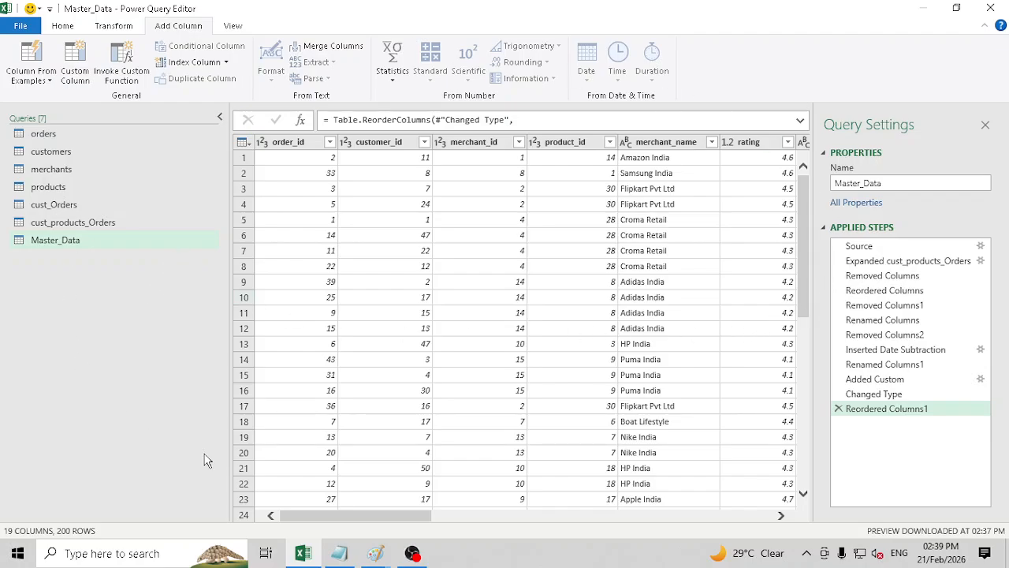
Close the query editor and load the Master_Data query into the workbook
{"action": "left_click", "coordinate": [74, 30]}
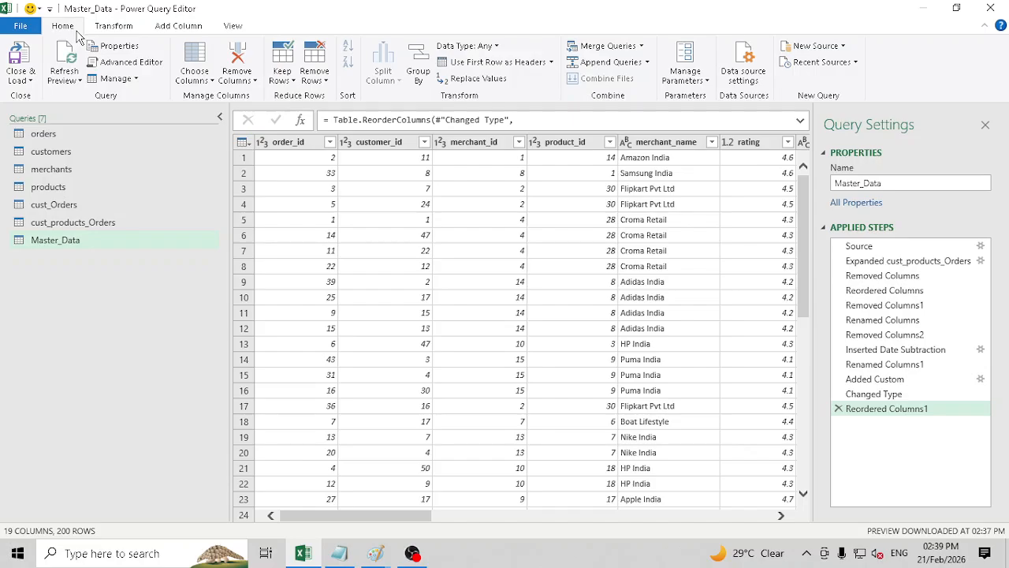
{"action": "left_click", "coordinate": [24, 82]}
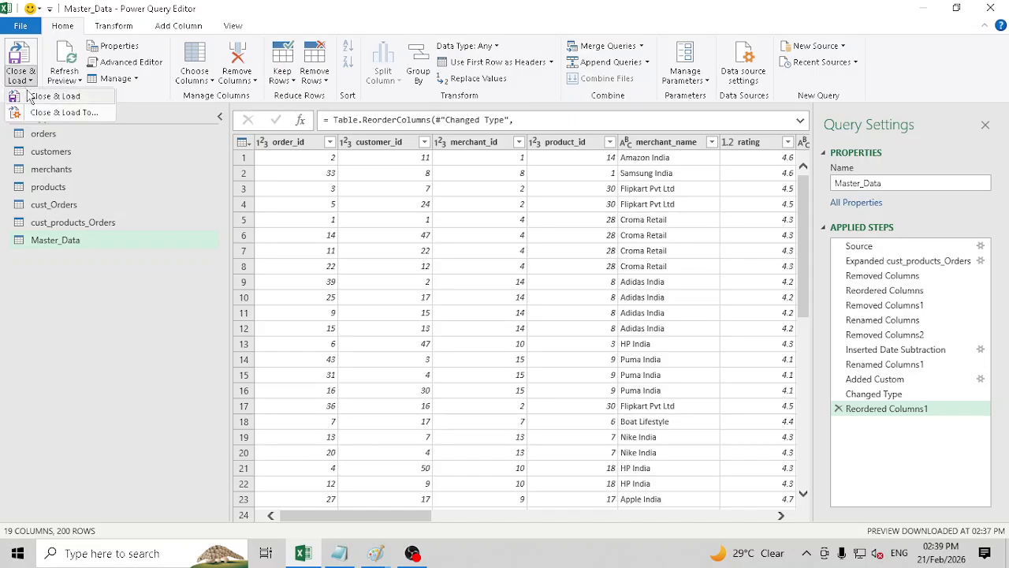
{"action": "left_click", "coordinate": [34, 98]}
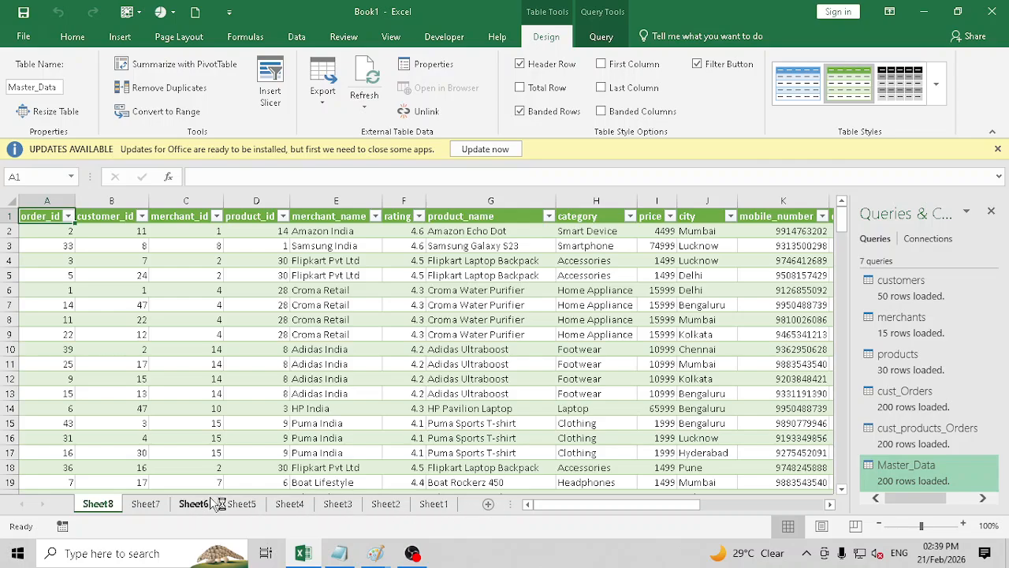
Hide Sheet7, Sheet6, Sheet5, Sheet4, Sheet3, Sheet2 and Sheet1, leaving only the Master_Data sheet in view
{"action": "left_click", "coordinate": [147, 506]}
{"action": "right_click", "coordinate": [163, 509]}
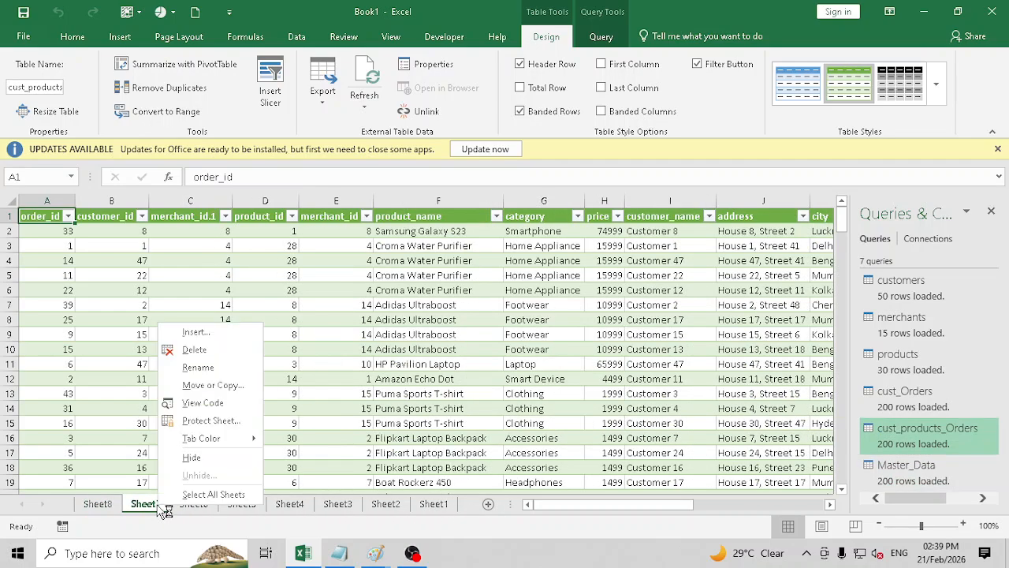
{"action": "left_click", "coordinate": [191, 457]}
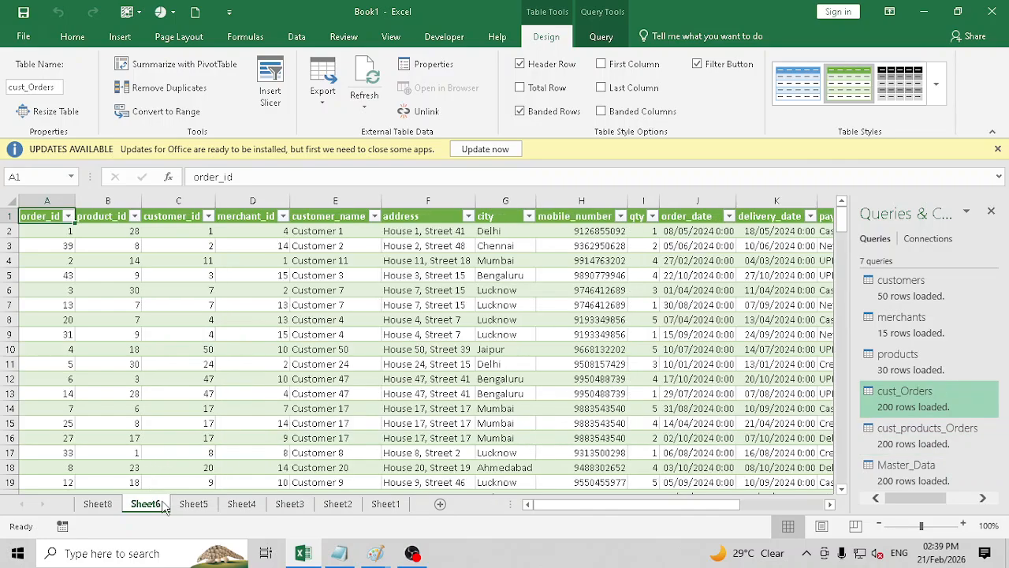
{"action": "right_click", "coordinate": [156, 511]}
{"action": "left_click", "coordinate": [189, 459]}
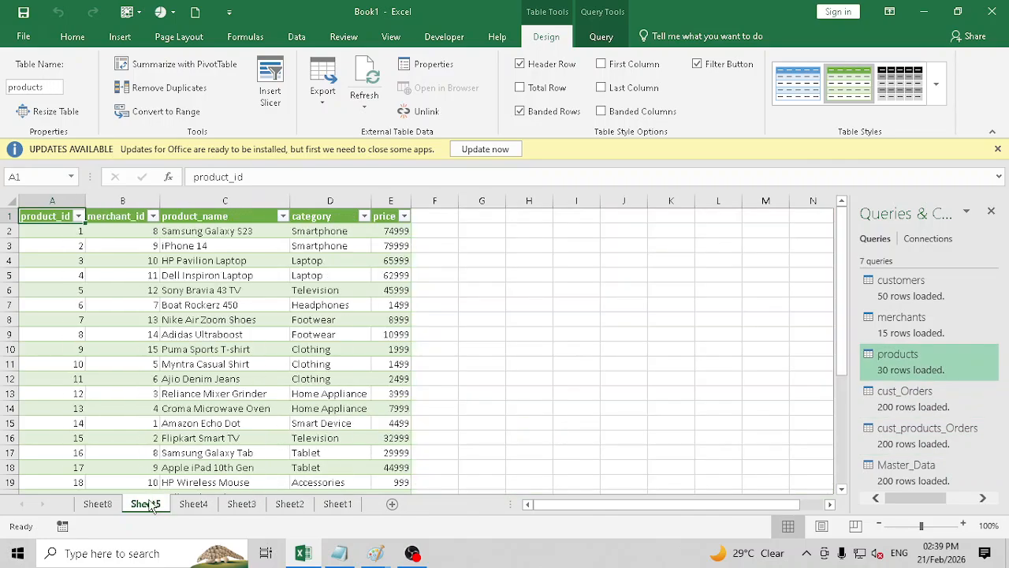
{"action": "right_click", "coordinate": [152, 506]}
{"action": "left_click", "coordinate": [183, 453]}
{"action": "right_click", "coordinate": [154, 506]}
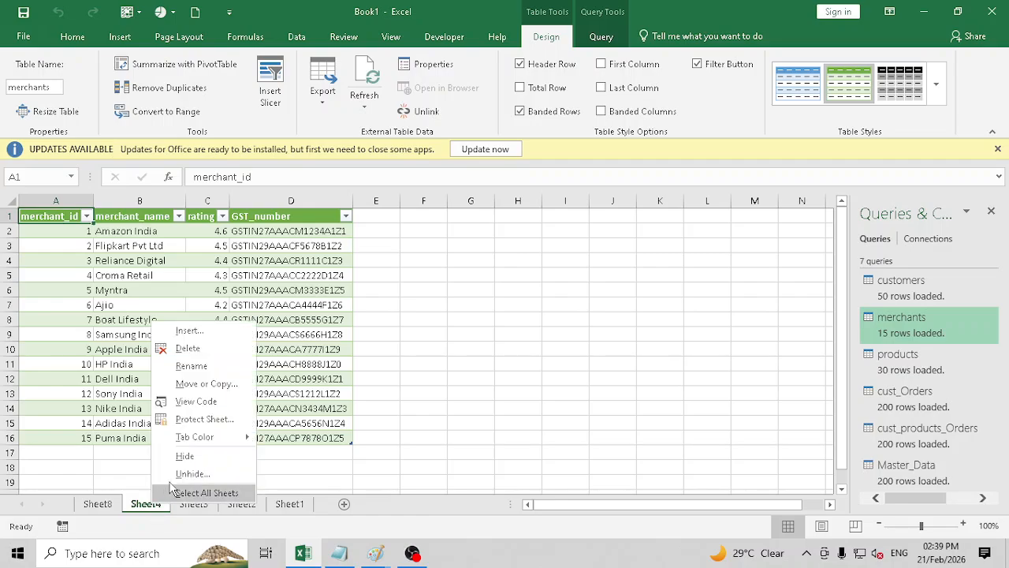
{"action": "left_click", "coordinate": [183, 457]}
{"action": "right_click", "coordinate": [153, 506]}
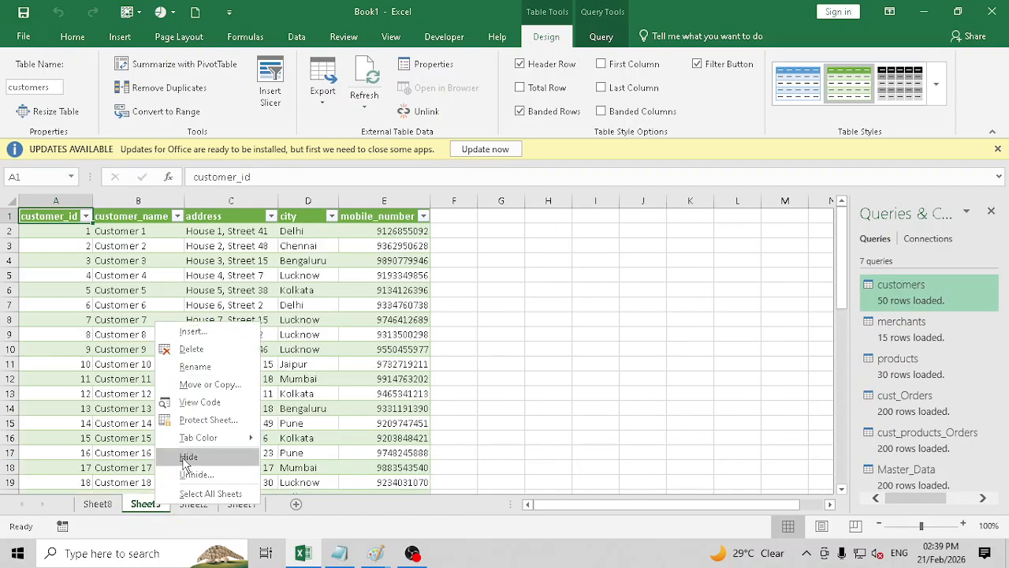
{"action": "left_click", "coordinate": [186, 457]}
{"action": "right_click", "coordinate": [154, 507]}
{"action": "left_click", "coordinate": [184, 455]}
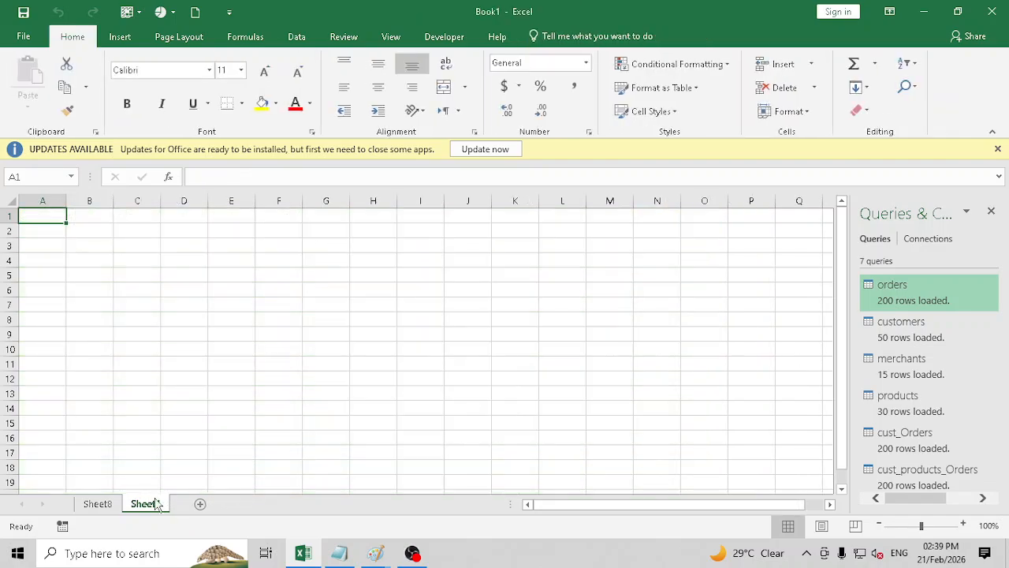
{"action": "right_click", "coordinate": [155, 505]}
{"action": "left_click", "coordinate": [184, 452]}
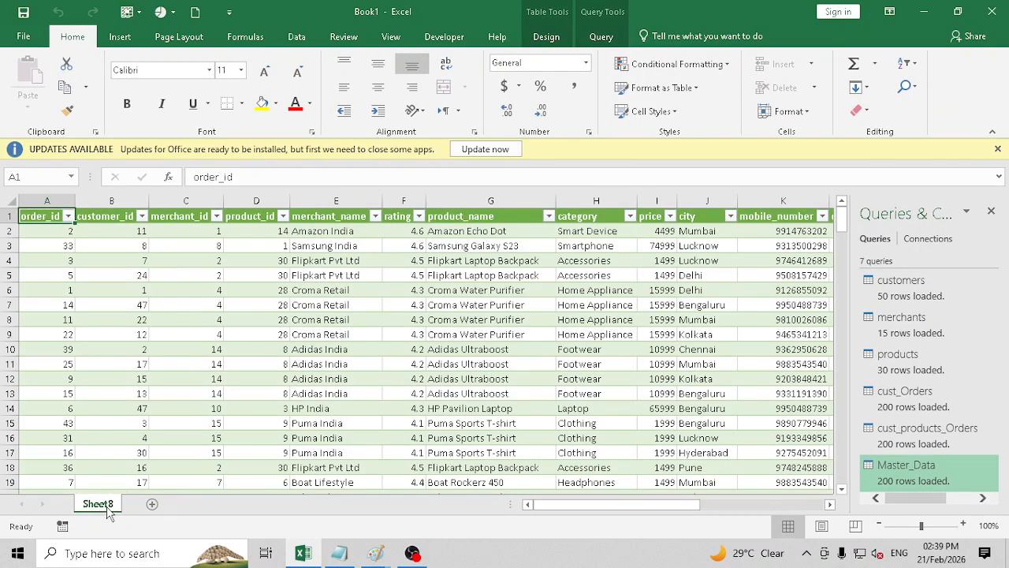
Close the workbook's query list and rename Sheet8 as ecommerce_sales_data
{"action": "mouse_move", "coordinate": [925, 479]}
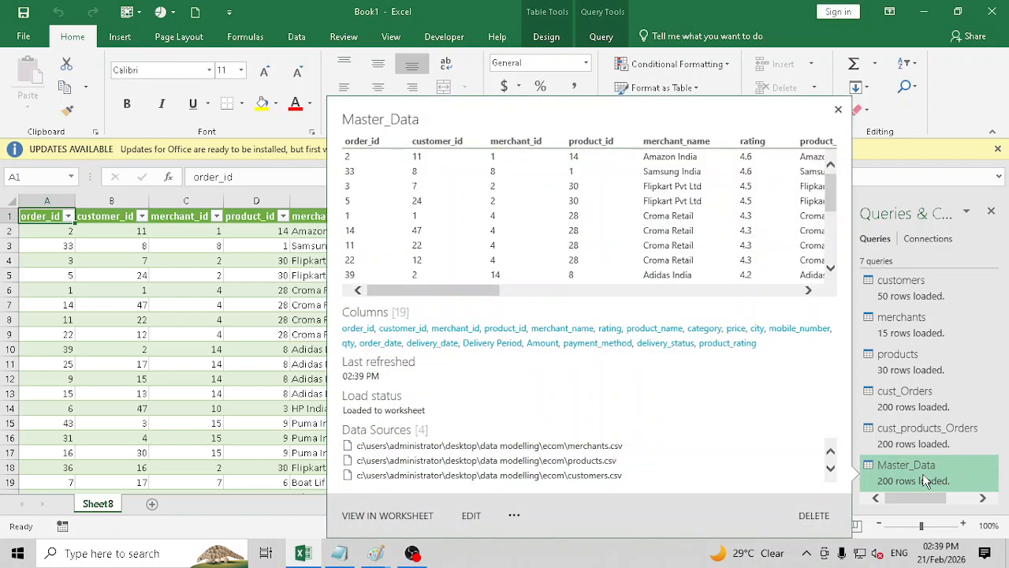
{"action": "left_click", "coordinate": [991, 211]}
{"action": "right_click", "coordinate": [99, 507]}
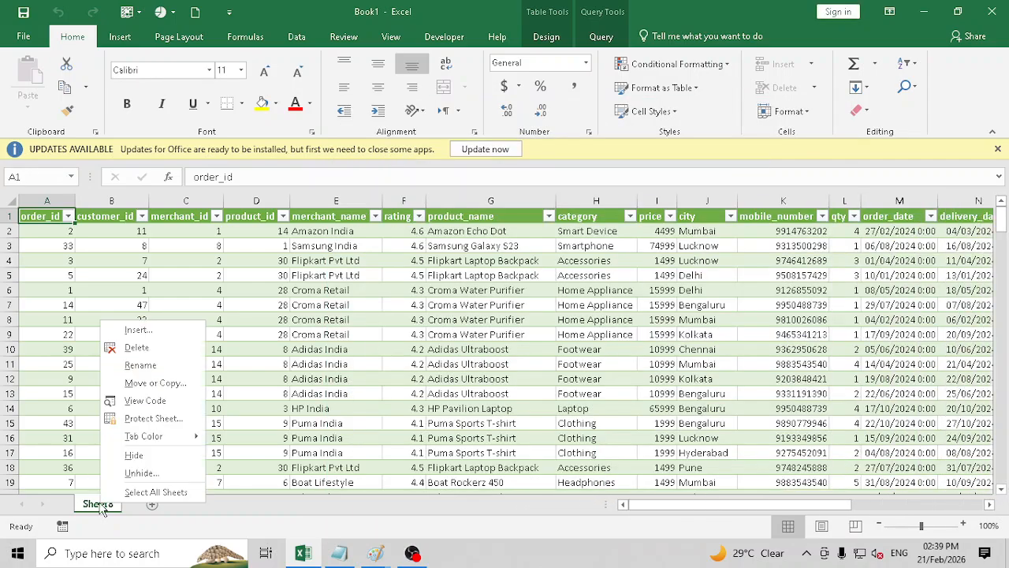
{"action": "left_click", "coordinate": [146, 365]}
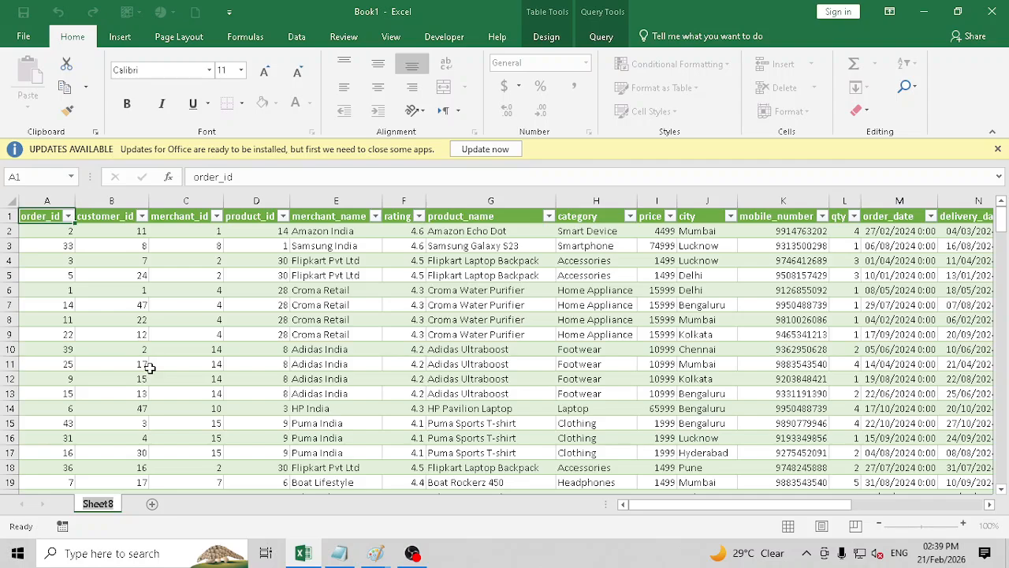
{"action": "type", "text": "ecomemrce"}
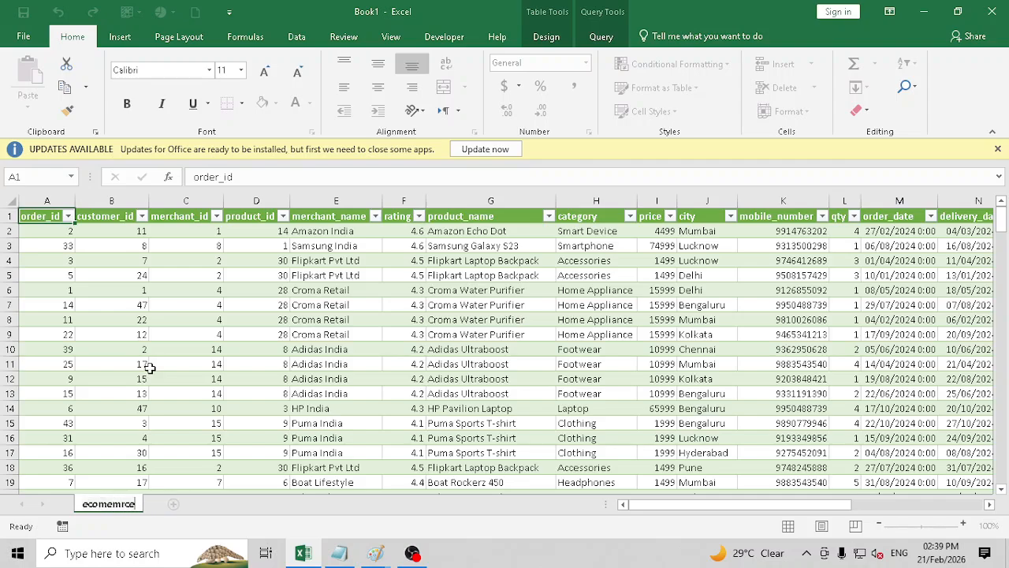
{"action": "key", "text": "BackSpace"}
{"action": "key", "text": "BackSpace"}
{"action": "key", "text": "BackSpace"}
{"action": "key", "text": "BackSpace"}
{"action": "key", "text": "BackSpace"}
{"action": "type", "text": "merce_sale"}
{"action": "key", "text": "Menu"}
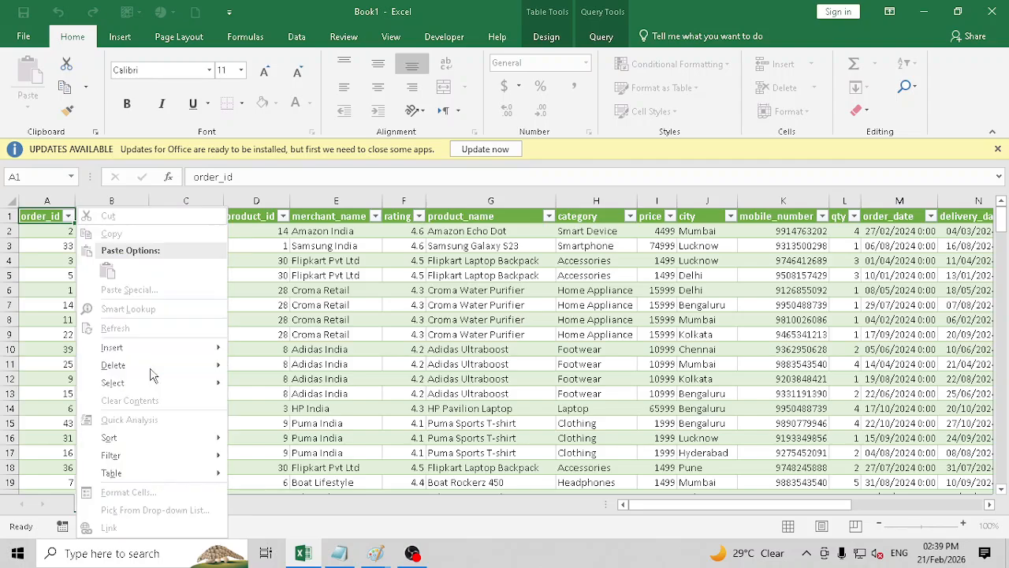
{"action": "key", "text": "Escape"}
{"action": "type", "text": "s_data"}
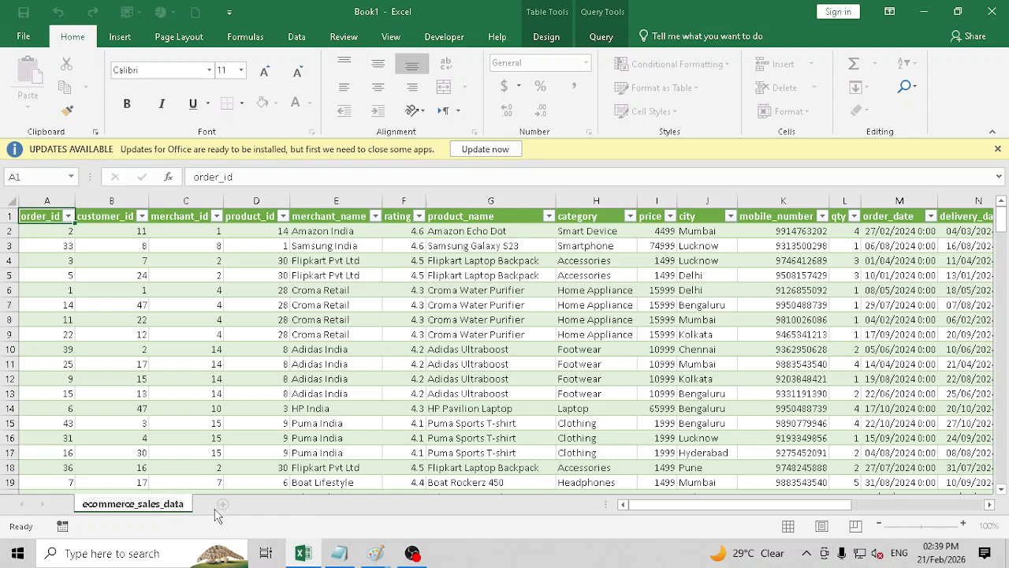
{"action": "key", "text": "Return"}
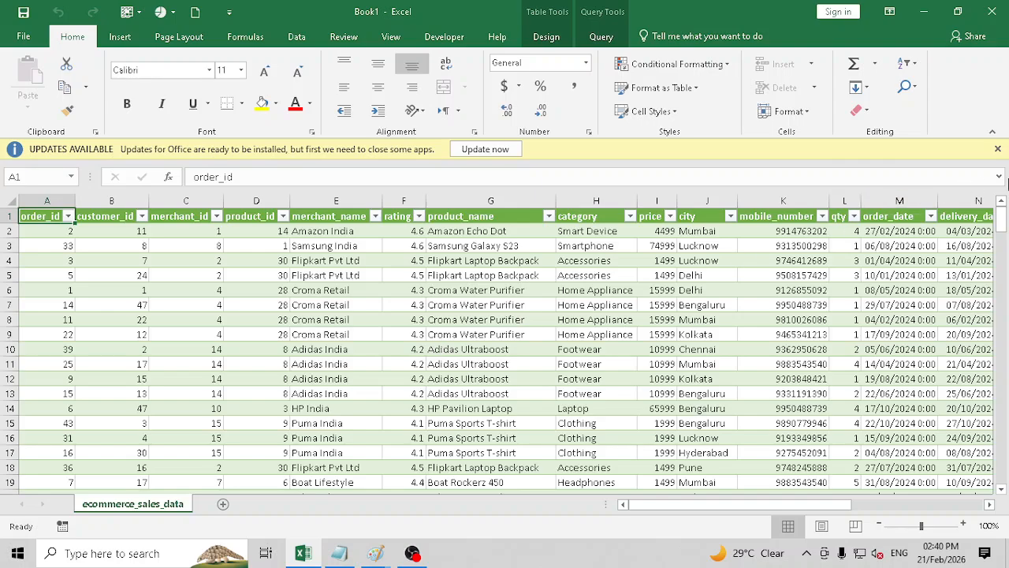
Dismiss the Office update notice and review the sales table's columns through product_rating
{"action": "left_click", "coordinate": [998, 149]}
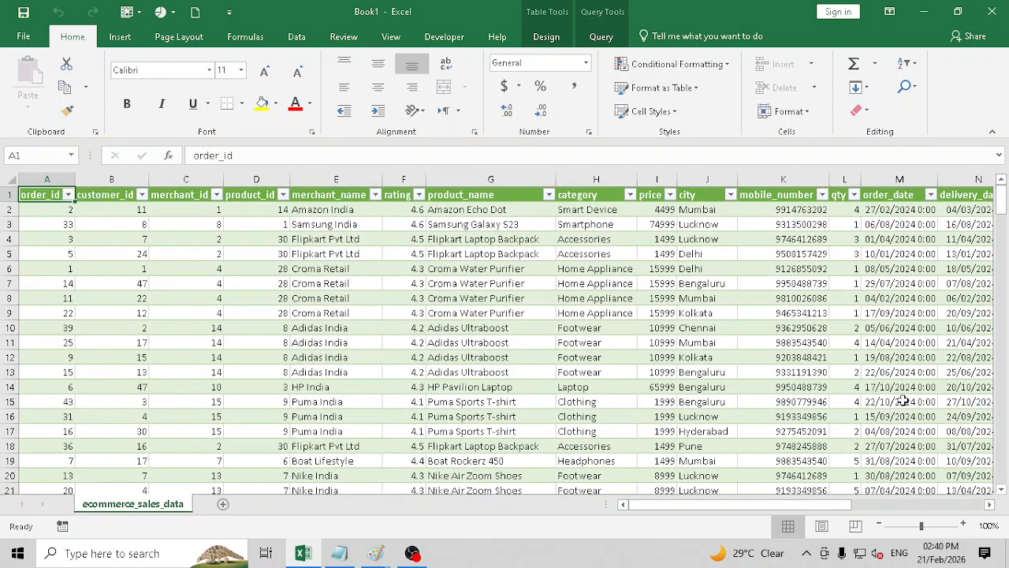
{"action": "left_click_drag", "start_coordinate": [824, 505], "coordinate": [976, 511]}
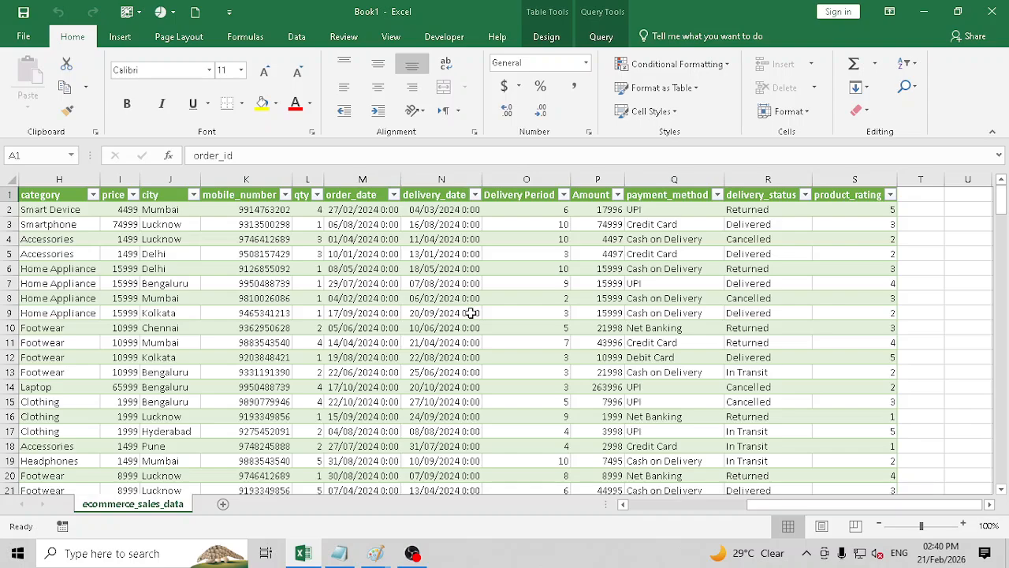
{"action": "left_click", "coordinate": [237, 269]}
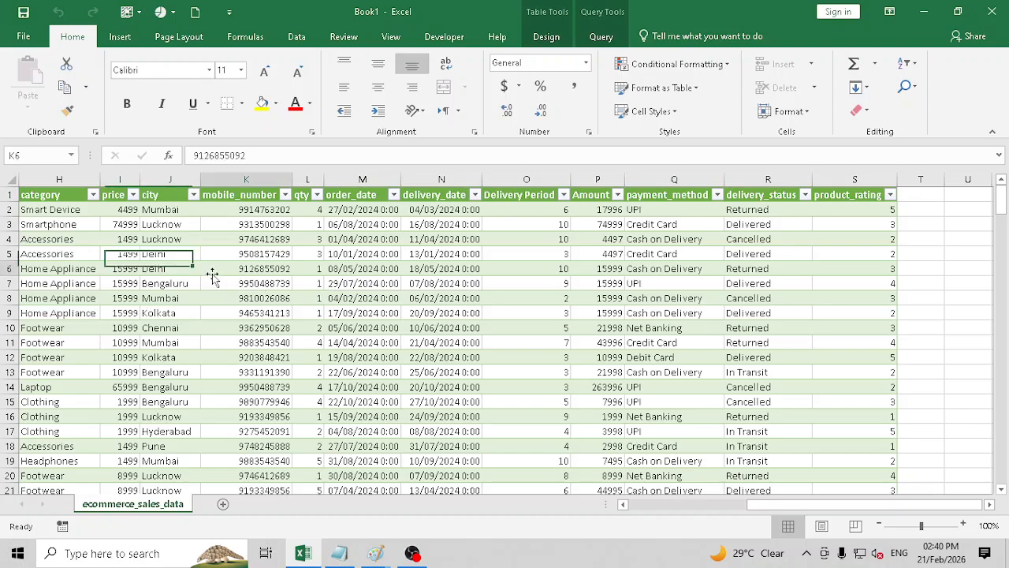
{"action": "left_click_drag", "start_coordinate": [768, 509], "coordinate": [640, 510]}
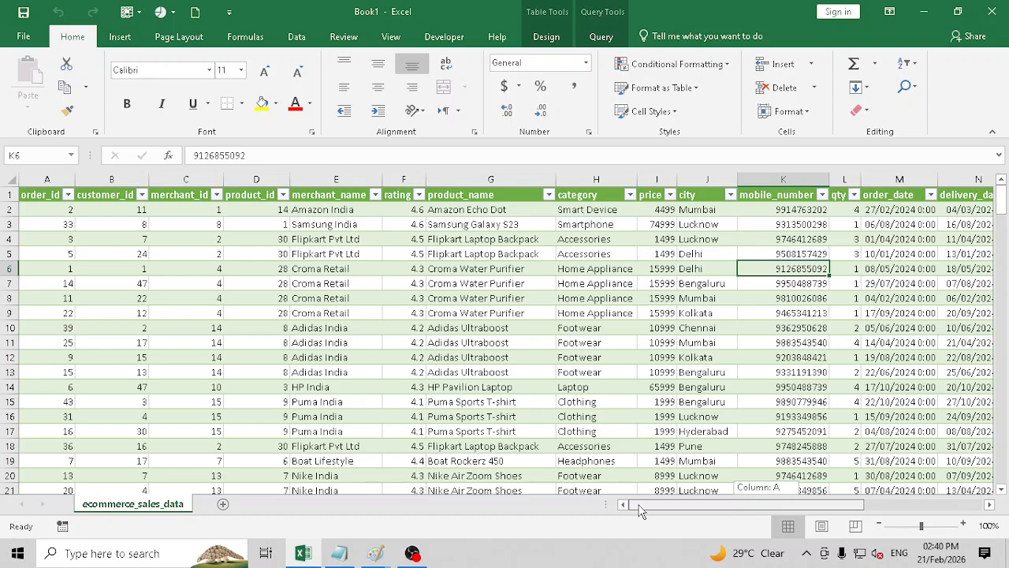
Create a PivotTable from the Master_Data table on a new worksheet
{"action": "left_click", "coordinate": [273, 285]}
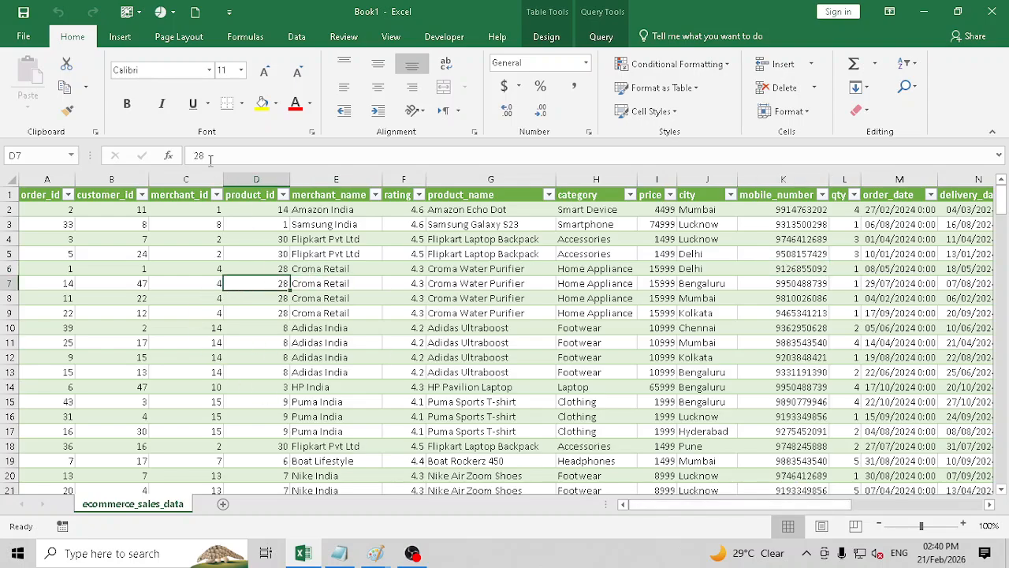
{"action": "left_click", "coordinate": [134, 41]}
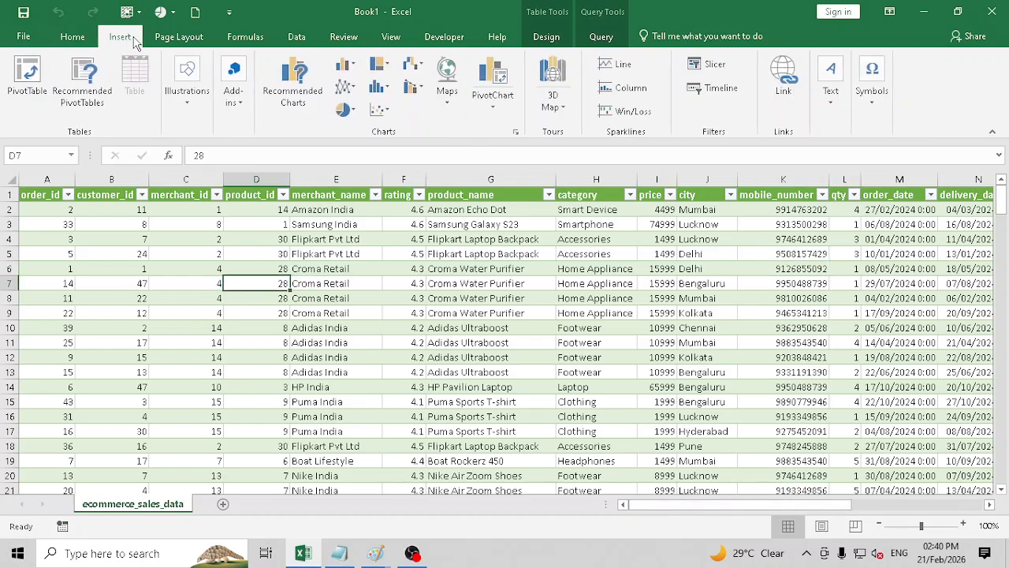
{"action": "left_click", "coordinate": [24, 71]}
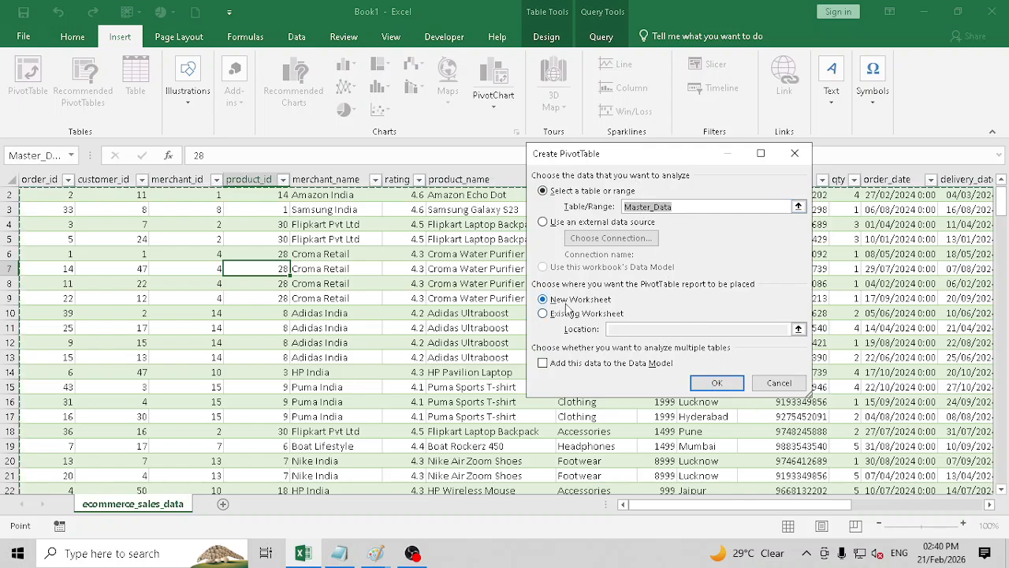
{"action": "left_click", "coordinate": [717, 383]}
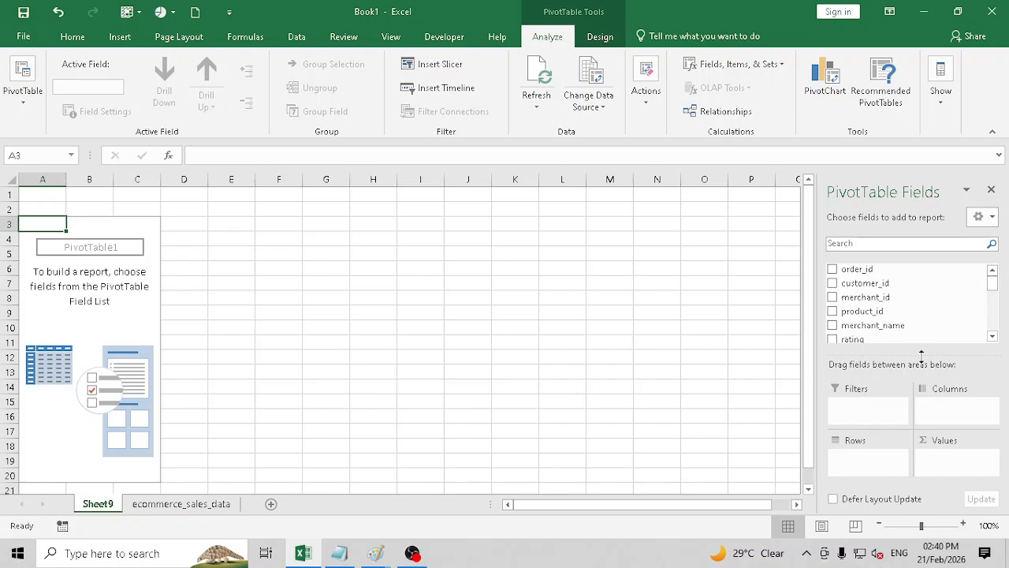
Enlarge the PivotTable field list and add order_date to the report's rows
{"action": "left_click_drag", "start_coordinate": [919, 358], "coordinate": [918, 402]}
{"action": "mouse_move", "coordinate": [997, 300]}
{"action": "left_mouse_down"}
{"action": "mouse_move", "coordinate": [995, 359]}
{"action": "mouse_move", "coordinate": [1004, 295]}
{"action": "left_mouse_up"}
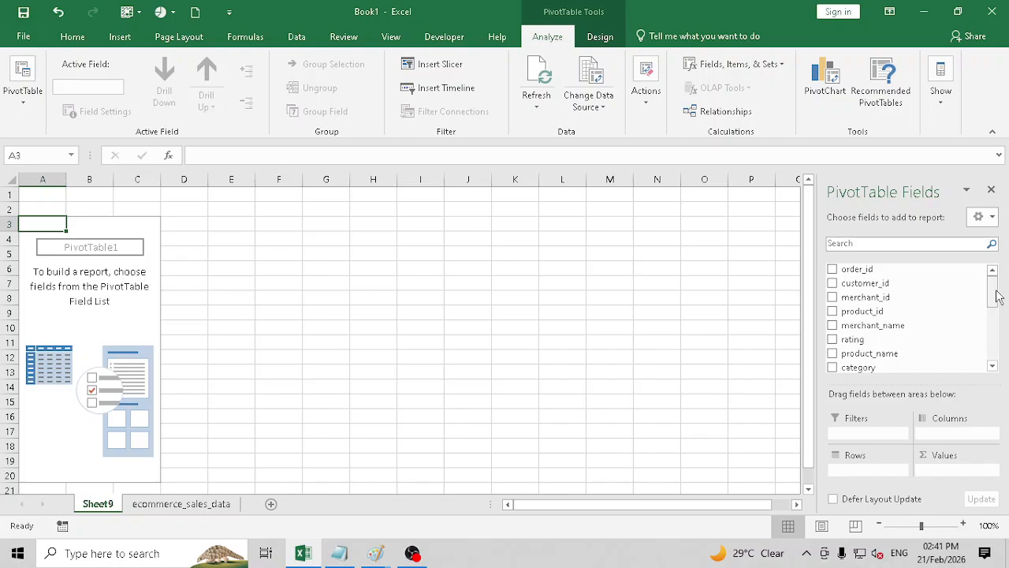
{"action": "left_click_drag", "start_coordinate": [997, 295], "coordinate": [994, 333]}
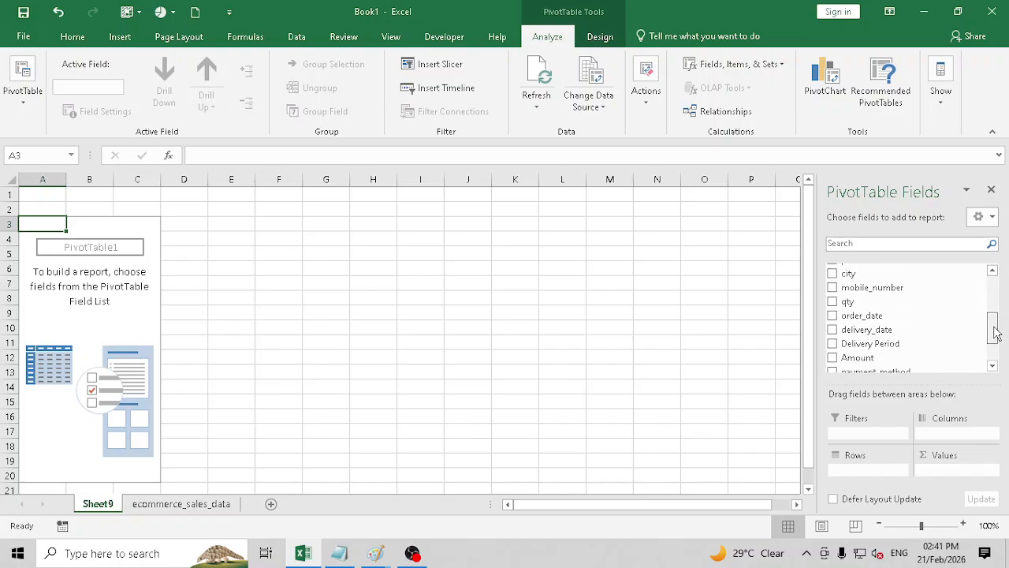
{"action": "left_click", "coordinate": [831, 316]}
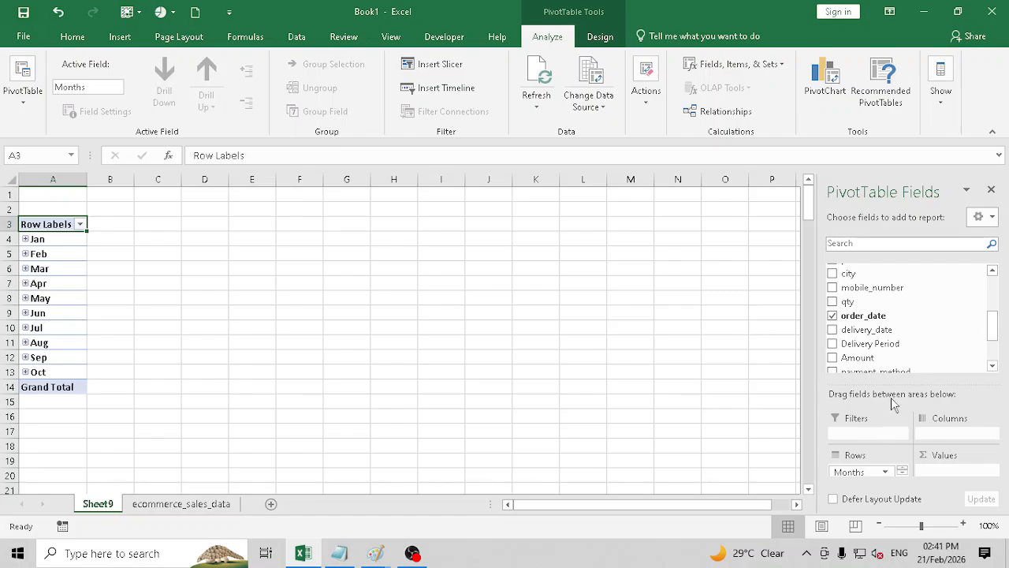
Remove the order_date field from the PivotTable rows, keeping only the Months grouping
{"action": "left_click_drag", "start_coordinate": [903, 384], "coordinate": [905, 276]}
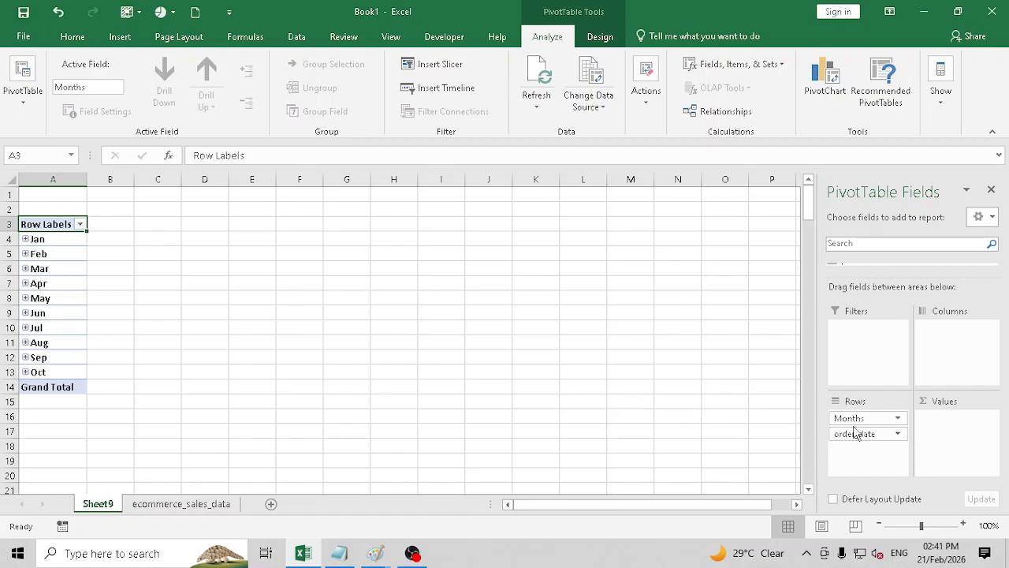
{"action": "left_click", "coordinate": [897, 434]}
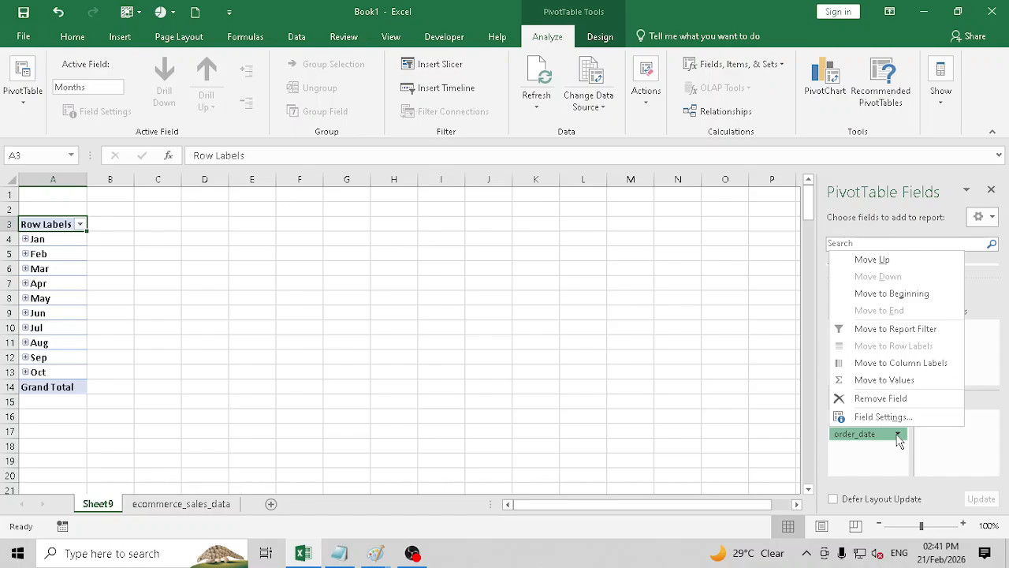
{"action": "left_click", "coordinate": [891, 398]}
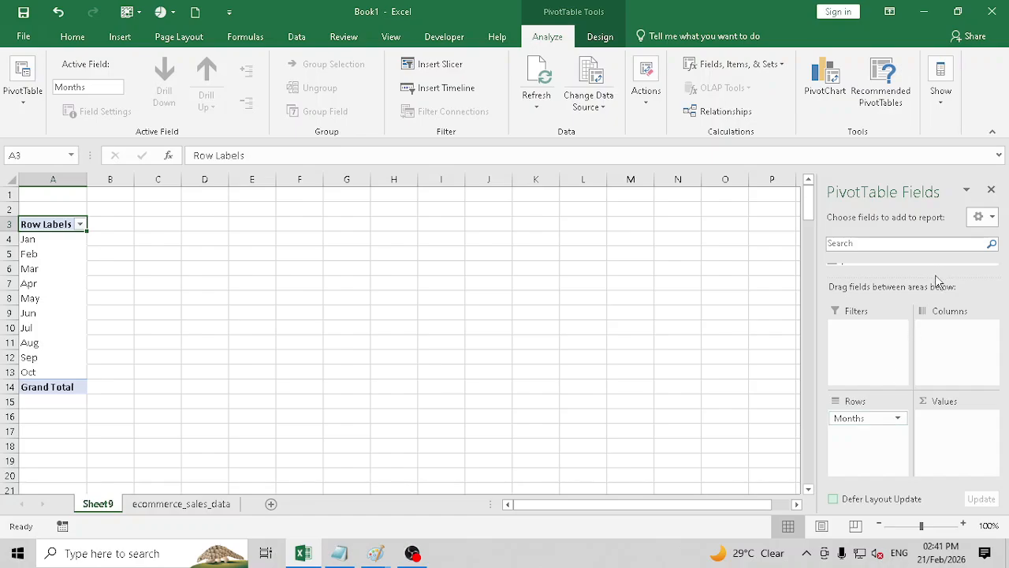
Add product_name to the PivotTable values as a count for each month
{"action": "left_click_drag", "start_coordinate": [935, 275], "coordinate": [934, 377]}
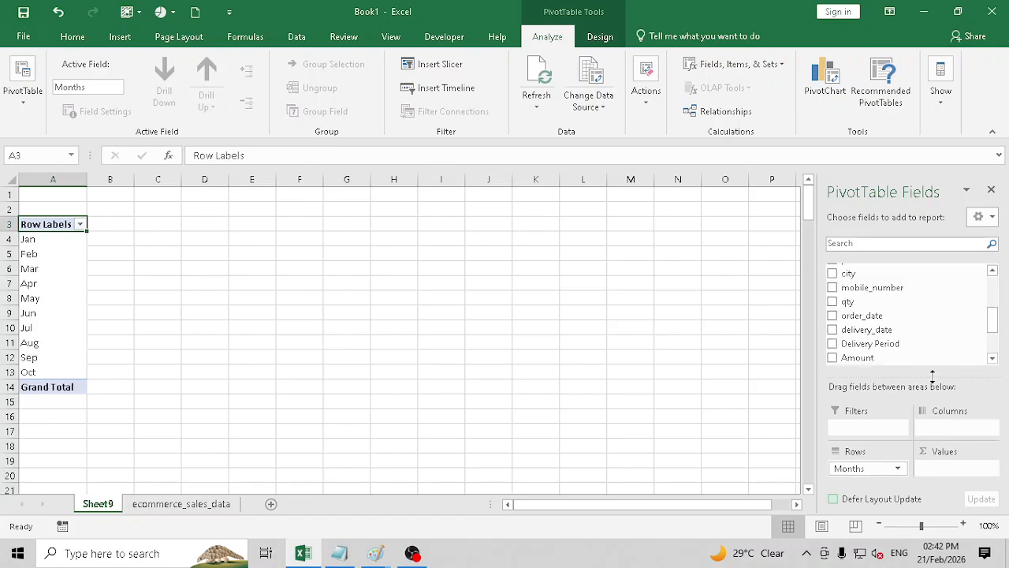
{"action": "scroll", "coordinate": [898, 330], "scroll_direction": "up", "scroll_amount": 3}
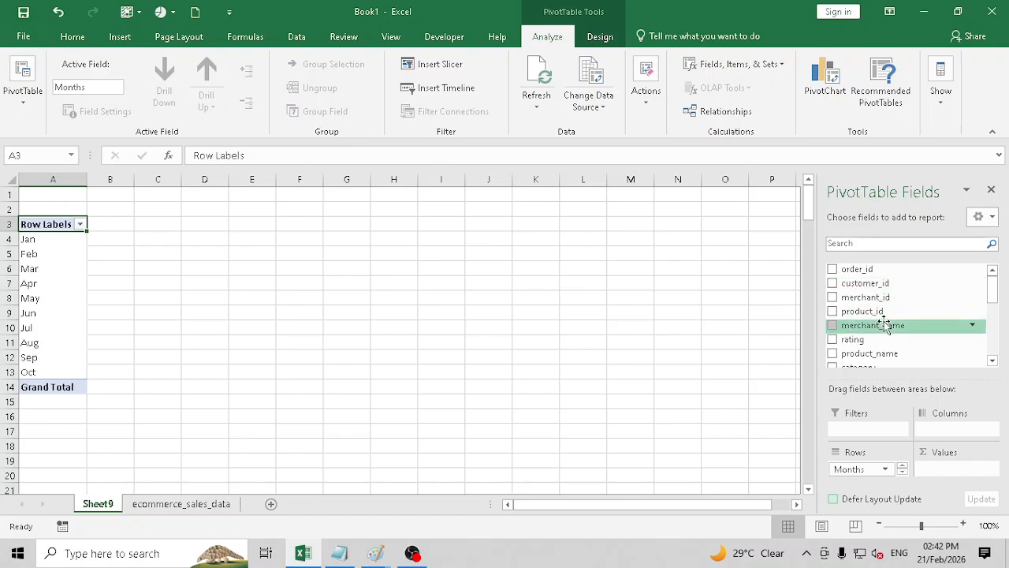
{"action": "scroll", "coordinate": [890, 323], "scroll_direction": "down", "scroll_amount": 1}
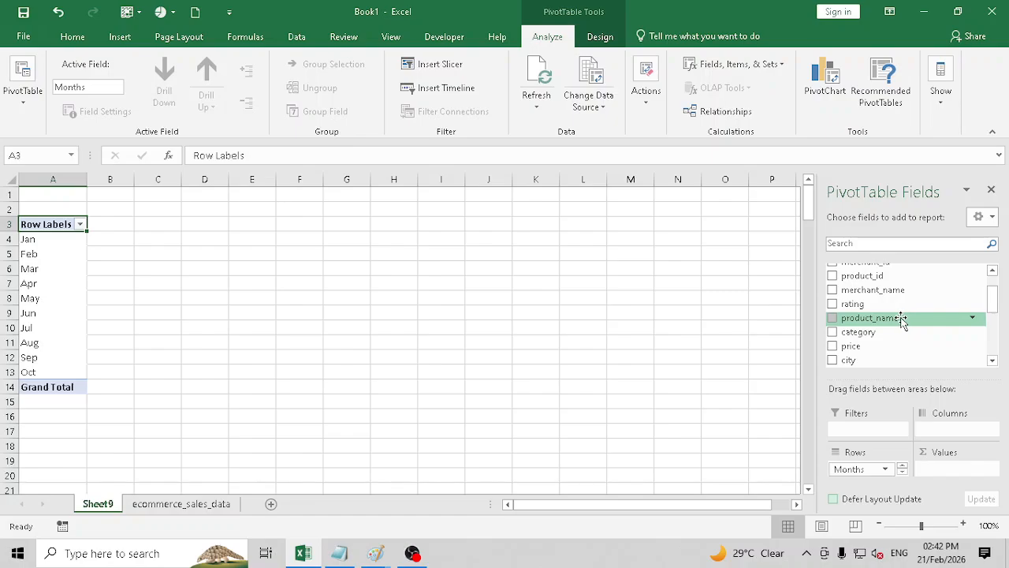
{"action": "left_click_drag", "start_coordinate": [901, 318], "coordinate": [946, 469]}
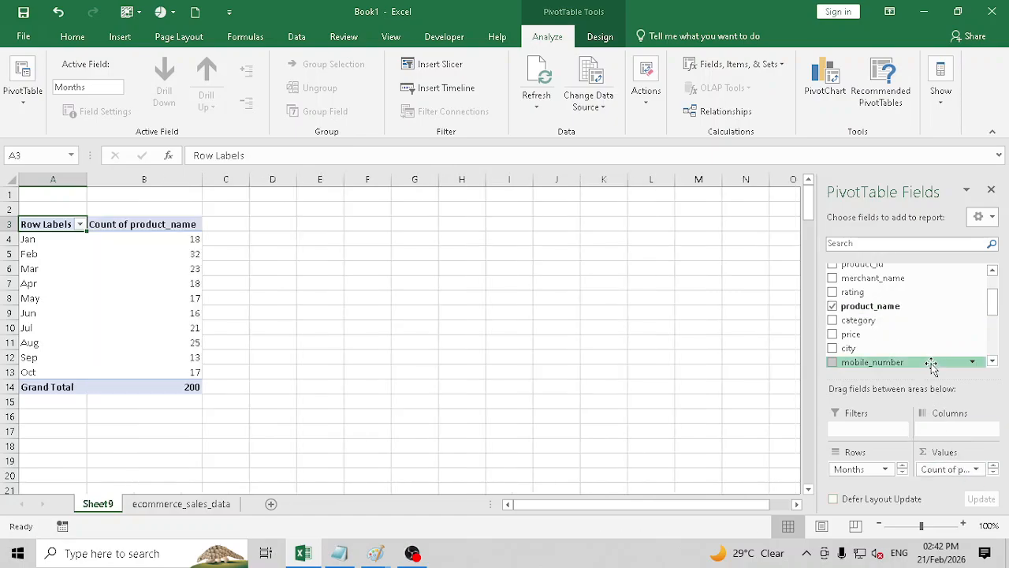
Remove the product_name count from the monthly PivotTable's values
{"action": "left_click_drag", "start_coordinate": [931, 379], "coordinate": [935, 276]}
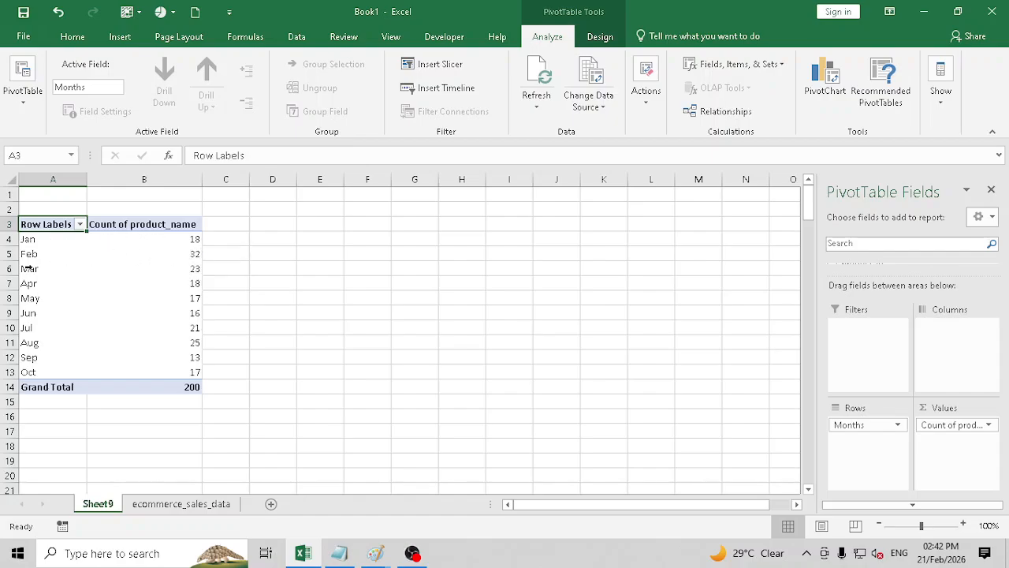
{"action": "mouse_move", "coordinate": [197, 268]}
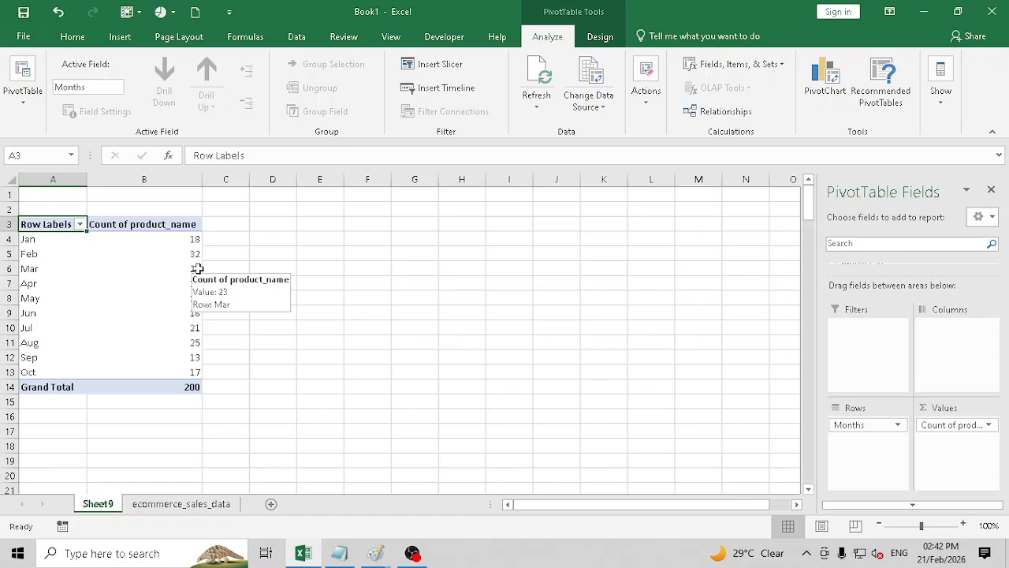
{"action": "left_click_drag", "start_coordinate": [970, 427], "coordinate": [940, 254]}
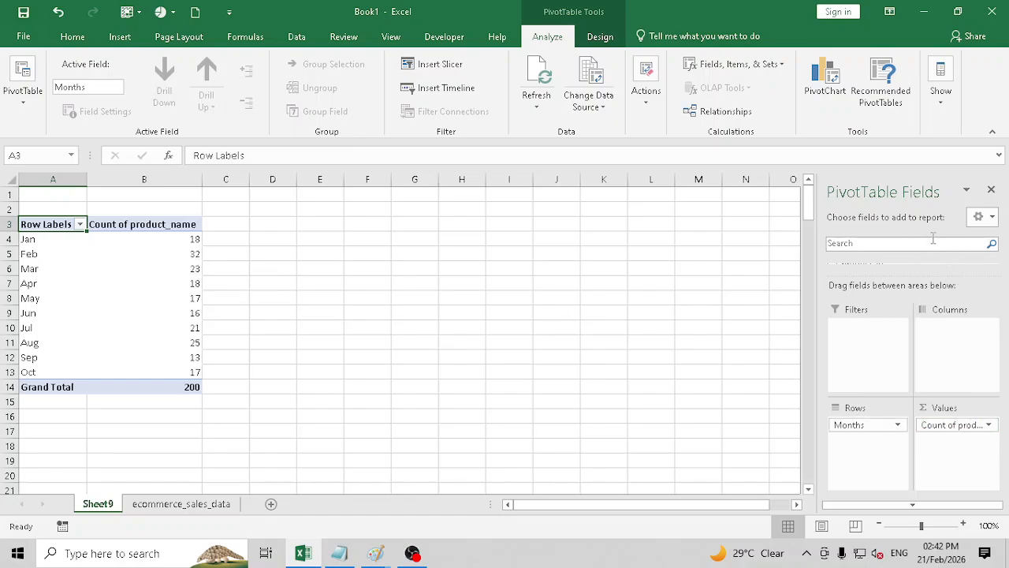
{"action": "left_click", "coordinate": [988, 426]}
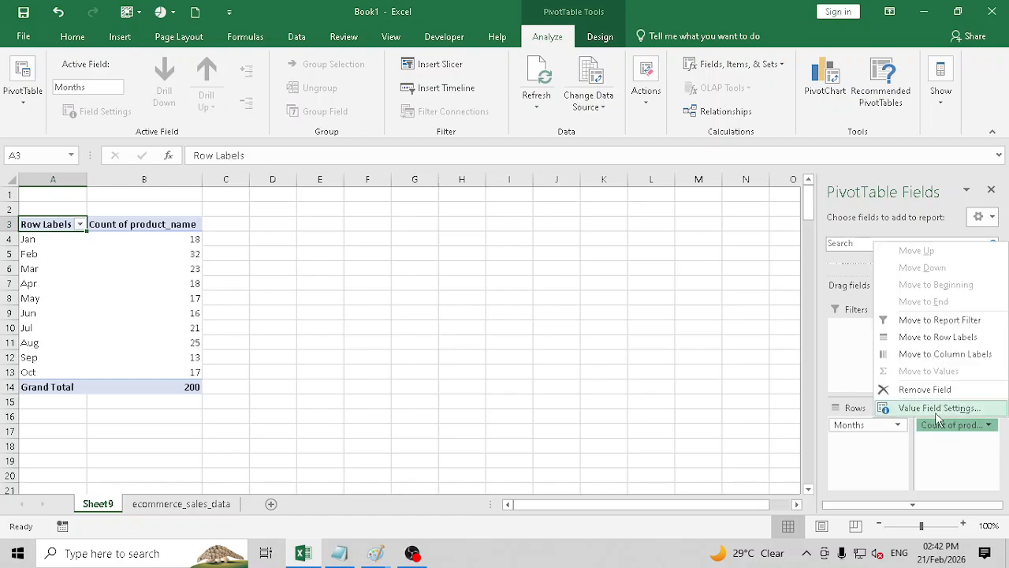
{"action": "left_click", "coordinate": [938, 409]}
{"action": "left_click", "coordinate": [773, 371]}
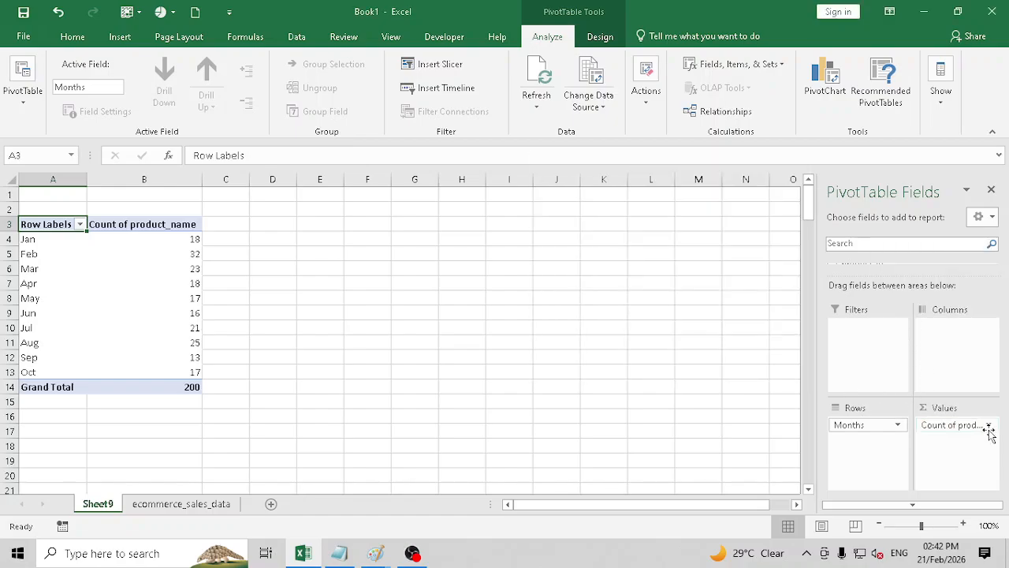
{"action": "left_click", "coordinate": [988, 426]}
{"action": "left_click", "coordinate": [918, 389]}
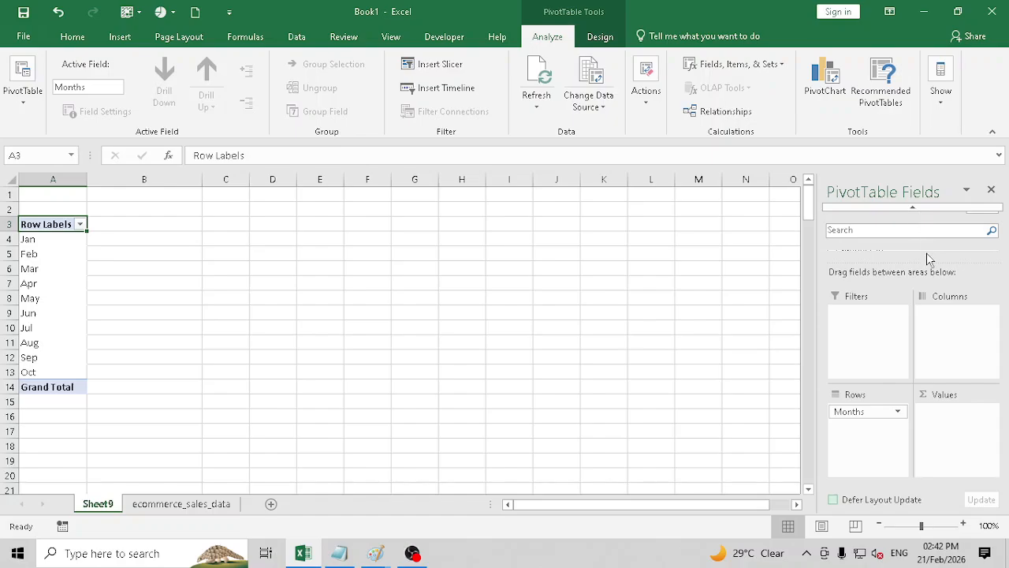
Add order_id to the values of the monthly PivotTable
{"action": "left_click", "coordinate": [931, 208]}
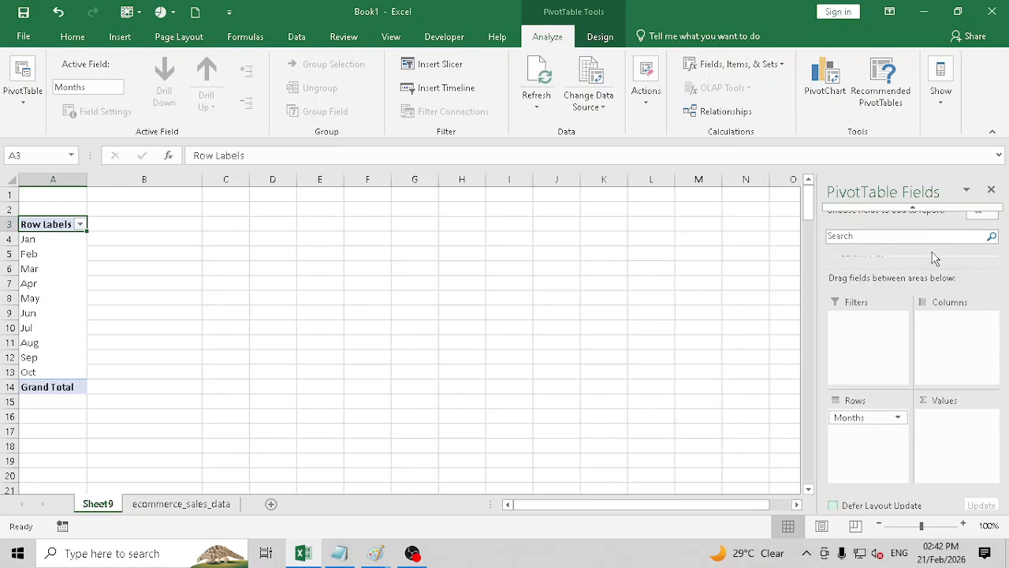
{"action": "left_click_drag", "start_coordinate": [933, 269], "coordinate": [938, 427]}
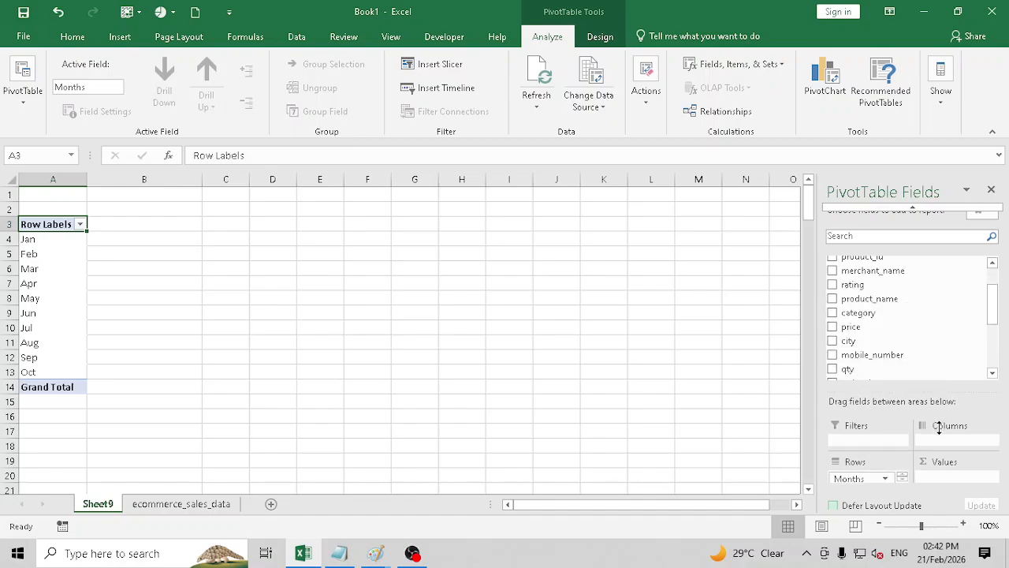
{"action": "left_click_drag", "start_coordinate": [991, 293], "coordinate": [991, 275]}
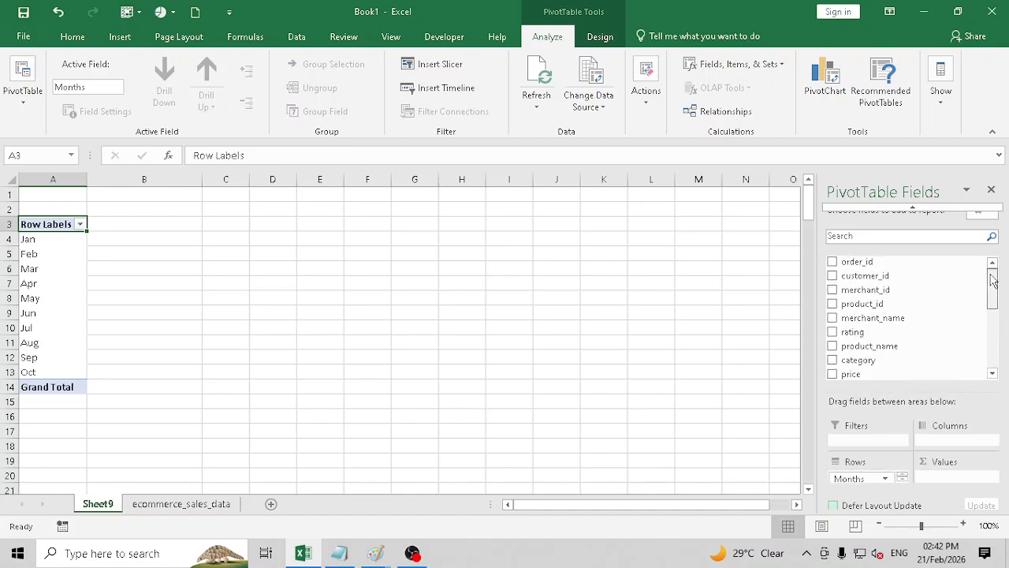
{"action": "left_click_drag", "start_coordinate": [899, 263], "coordinate": [943, 478]}
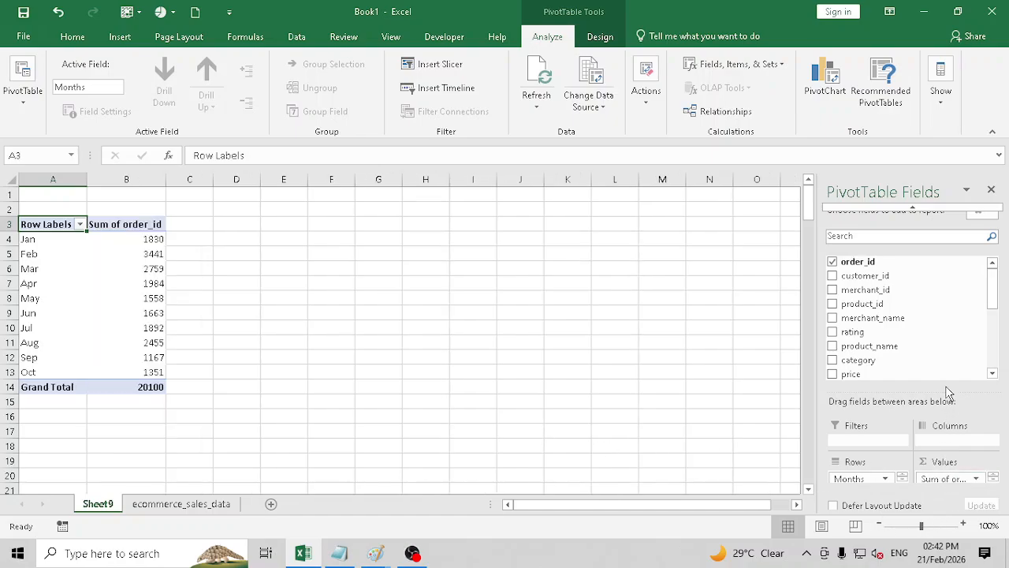
Change the order_id value field's summary calculation to Count
{"action": "left_click_drag", "start_coordinate": [945, 389], "coordinate": [945, 302]}
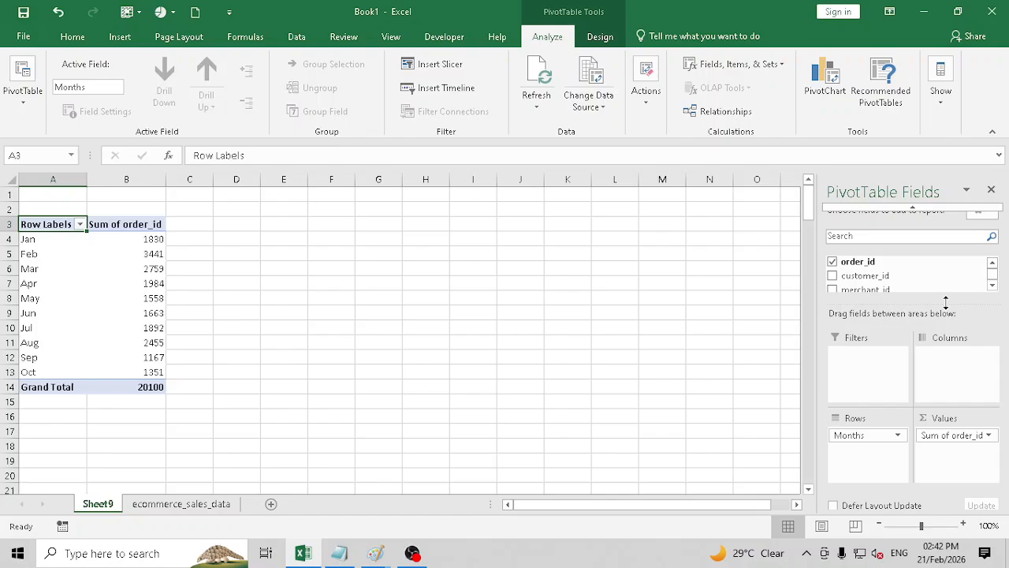
{"action": "left_click", "coordinate": [979, 435]}
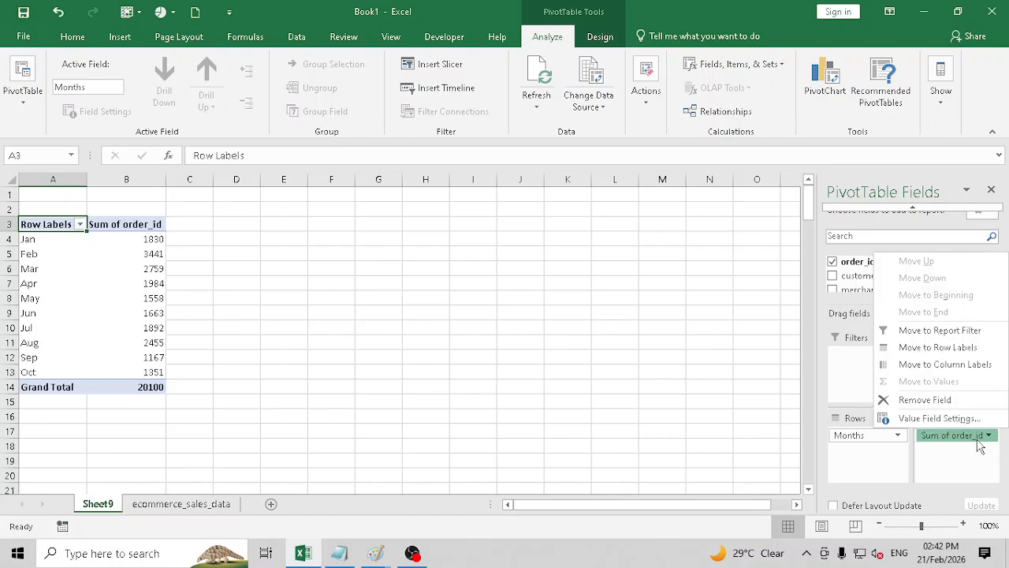
{"action": "left_click", "coordinate": [938, 418]}
{"action": "left_click", "coordinate": [564, 295]}
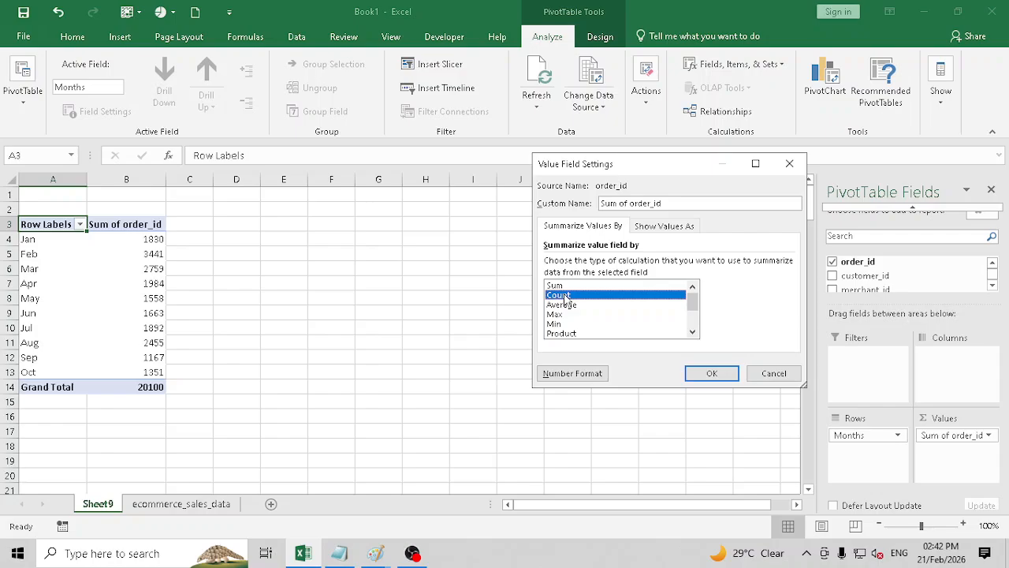
{"action": "left_click", "coordinate": [710, 374]}
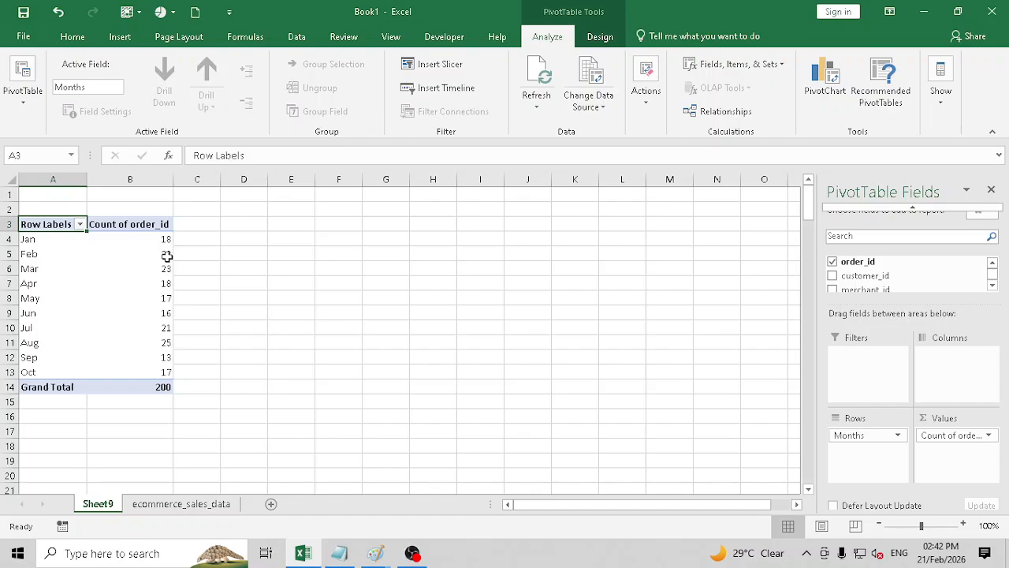
Examine the order counts per month, comparing February, March and August with the other months
{"action": "mouse_move", "coordinate": [167, 283]}
{"action": "left_click_drag", "start_coordinate": [49, 225], "coordinate": [136, 384]}
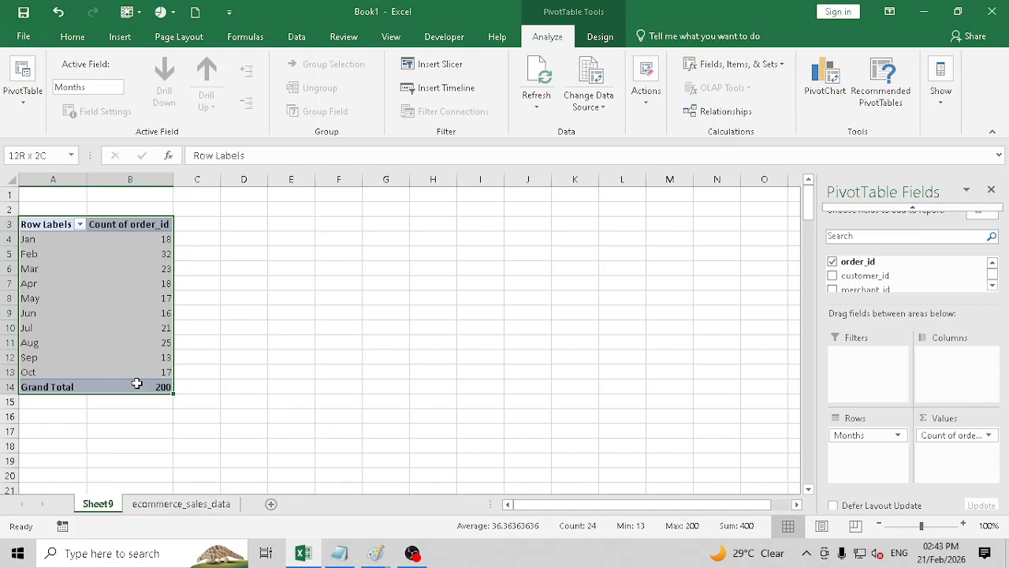
{"action": "left_click_drag", "start_coordinate": [136, 383], "coordinate": [137, 384]}
{"action": "left_click_drag", "start_coordinate": [35, 240], "coordinate": [94, 366]}
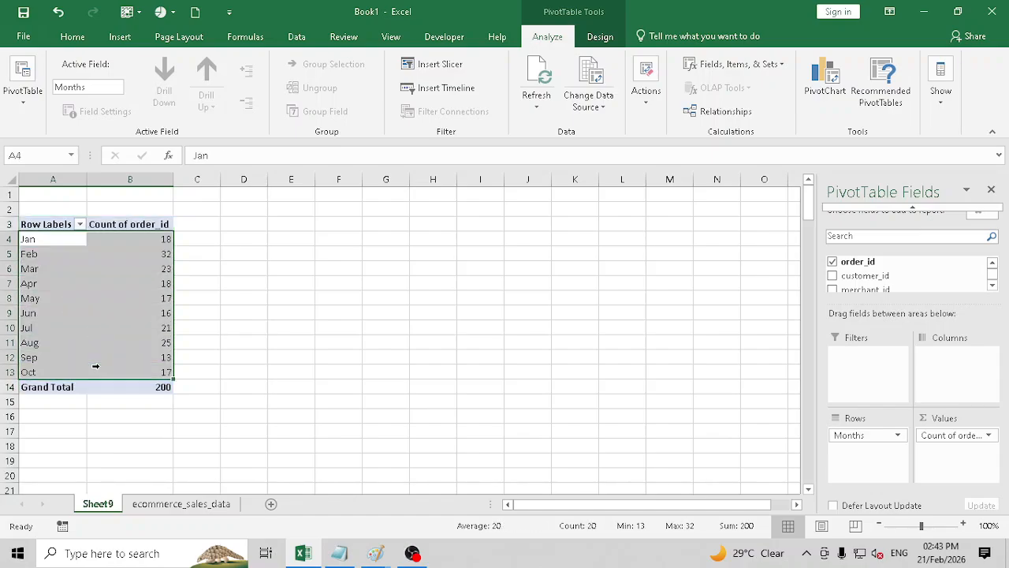
{"action": "left_click", "coordinate": [28, 256]}
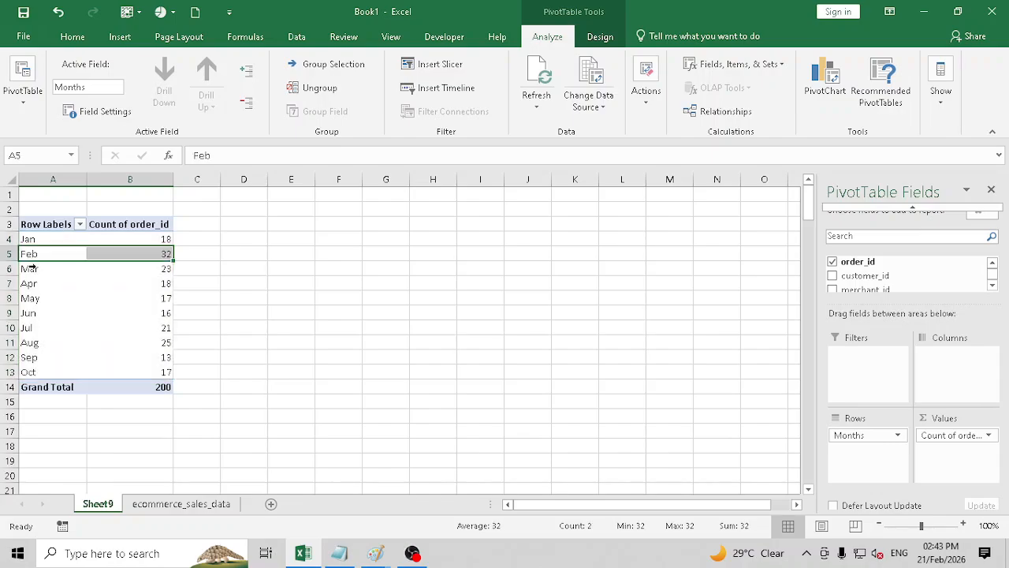
{"action": "left_click", "coordinate": [31, 268], "text": "ctrl"}
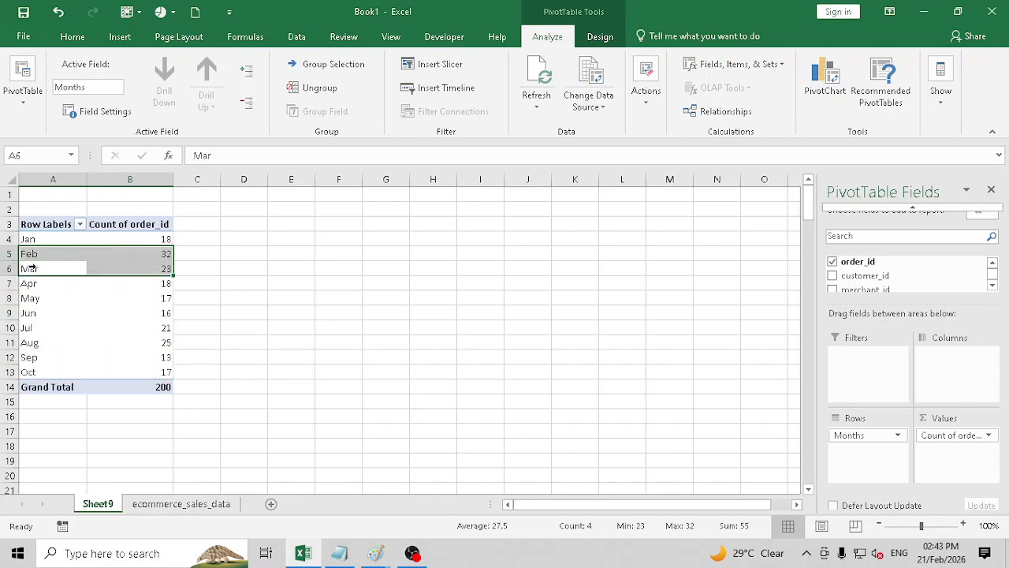
{"action": "left_click", "coordinate": [24, 343], "text": "ctrl"}
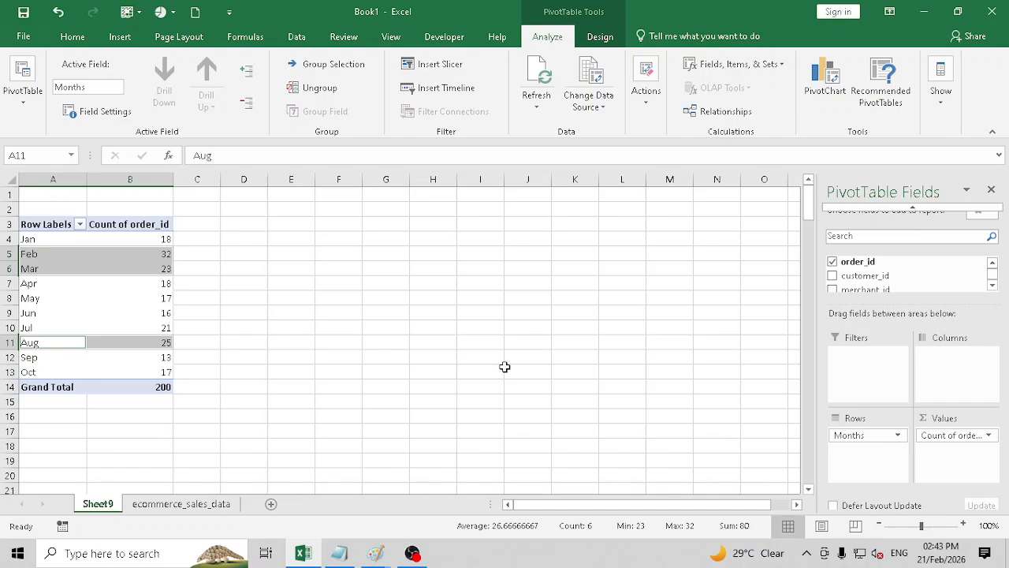
{"action": "left_click", "coordinate": [230, 419]}
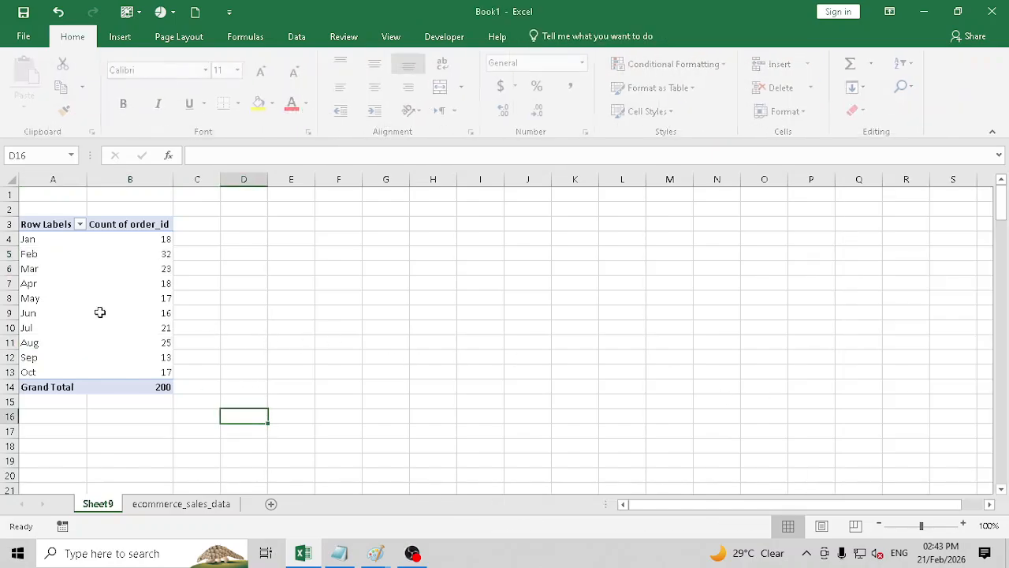
Copy the whole monthly order-count PivotTable to cell D3 on the same sheet
{"action": "left_click", "coordinate": [129, 285]}
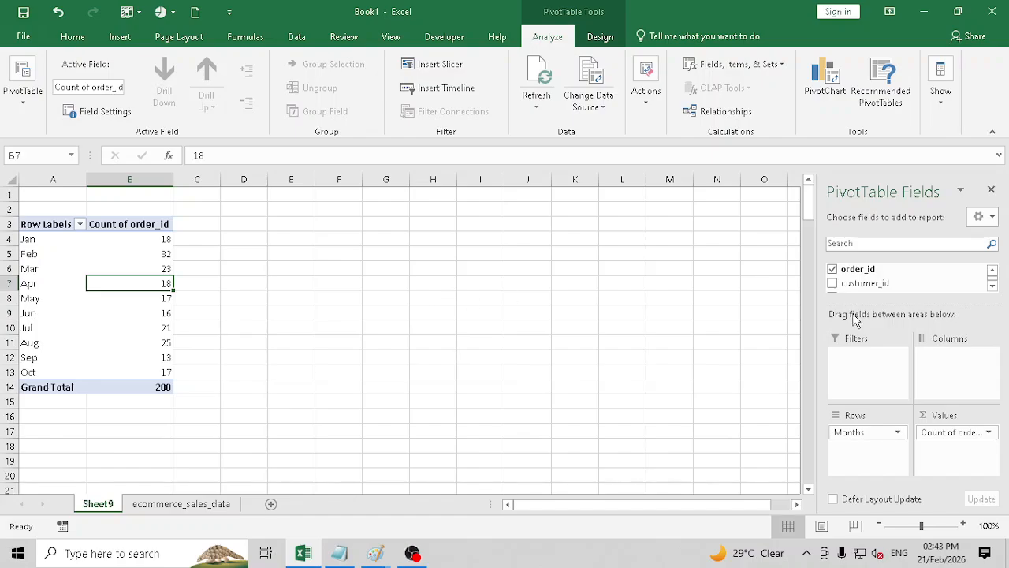
{"action": "left_click_drag", "start_coordinate": [928, 304], "coordinate": [912, 372]}
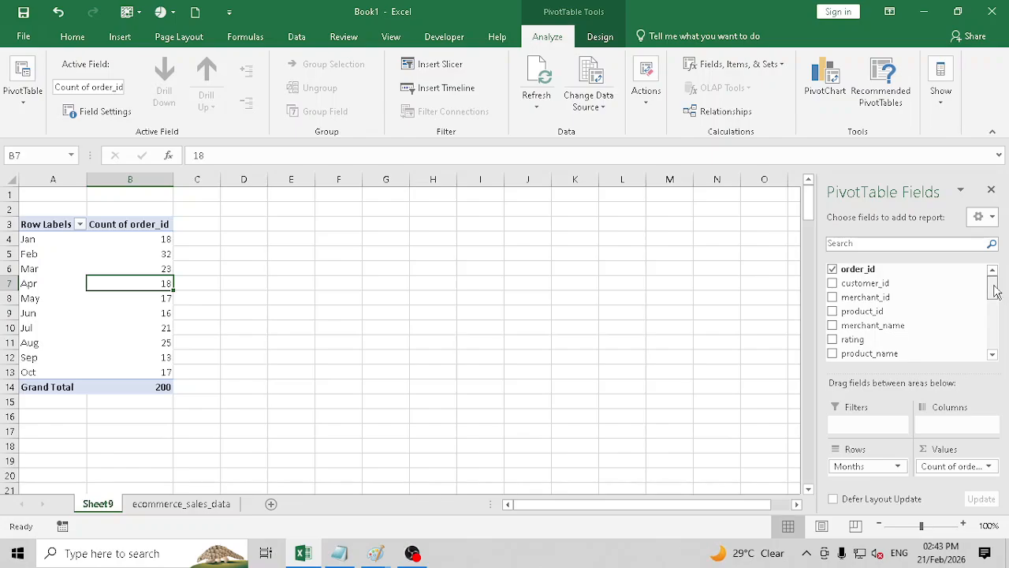
{"action": "left_click_drag", "start_coordinate": [993, 289], "coordinate": [995, 323]}
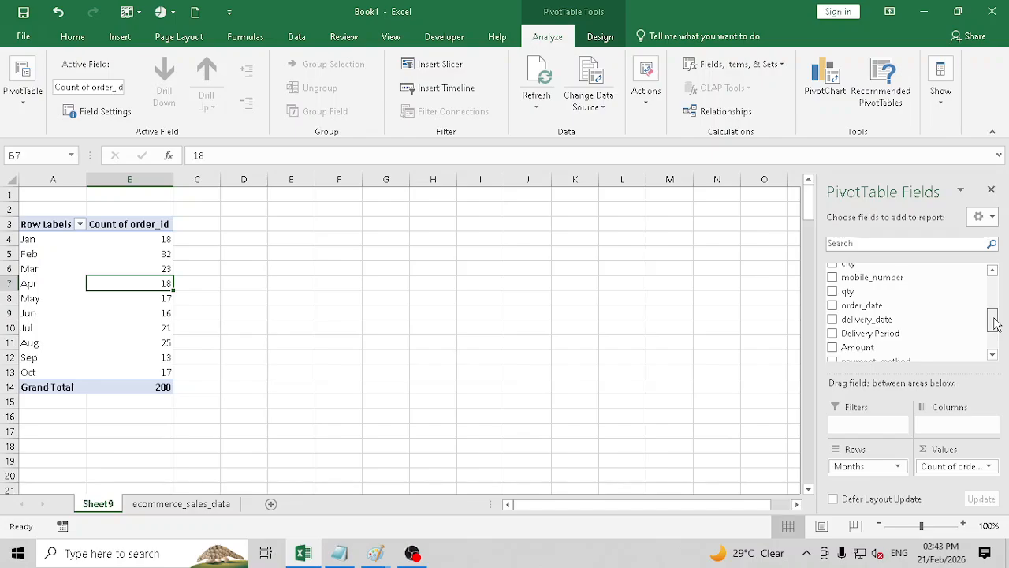
{"action": "left_click_drag", "start_coordinate": [43, 226], "coordinate": [118, 385]}
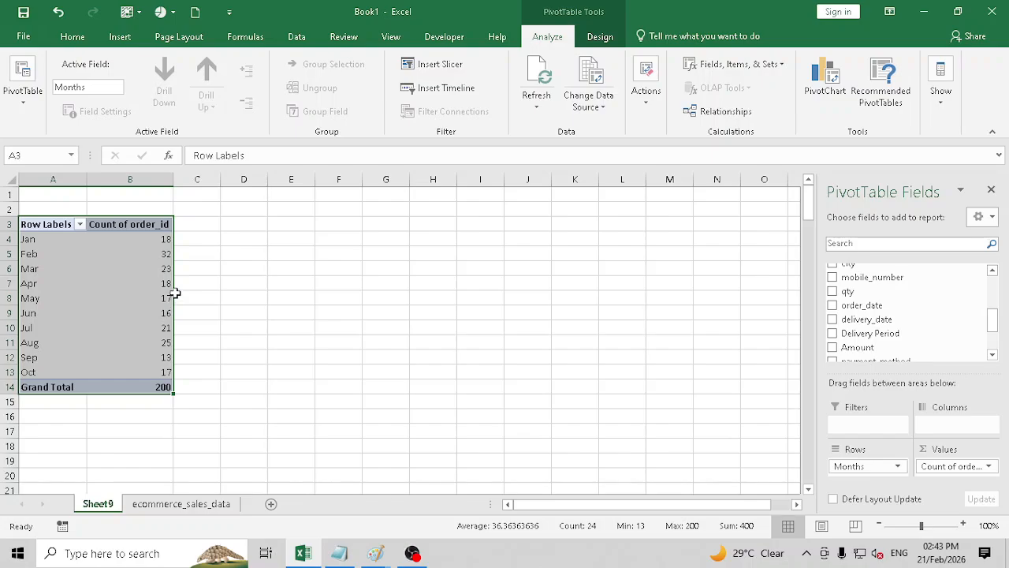
{"action": "left_click_drag", "start_coordinate": [177, 295], "coordinate": [295, 294]}
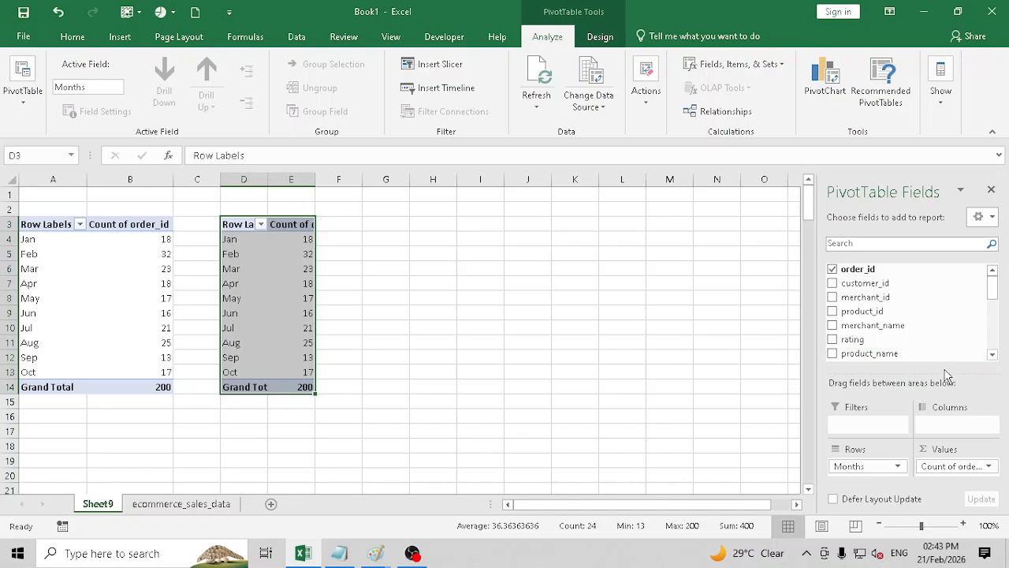
Clear the copied PivotTable at D3 by removing order_id from its values and Months from its rows
{"action": "left_click_drag", "start_coordinate": [944, 372], "coordinate": [944, 330]}
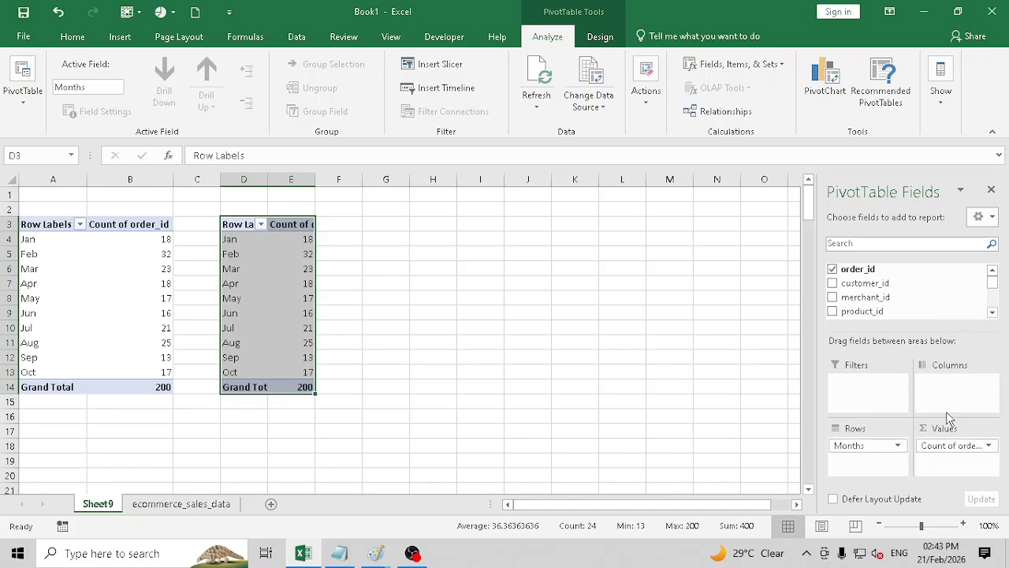
{"action": "left_click", "coordinate": [987, 446]}
{"action": "left_click", "coordinate": [946, 428]}
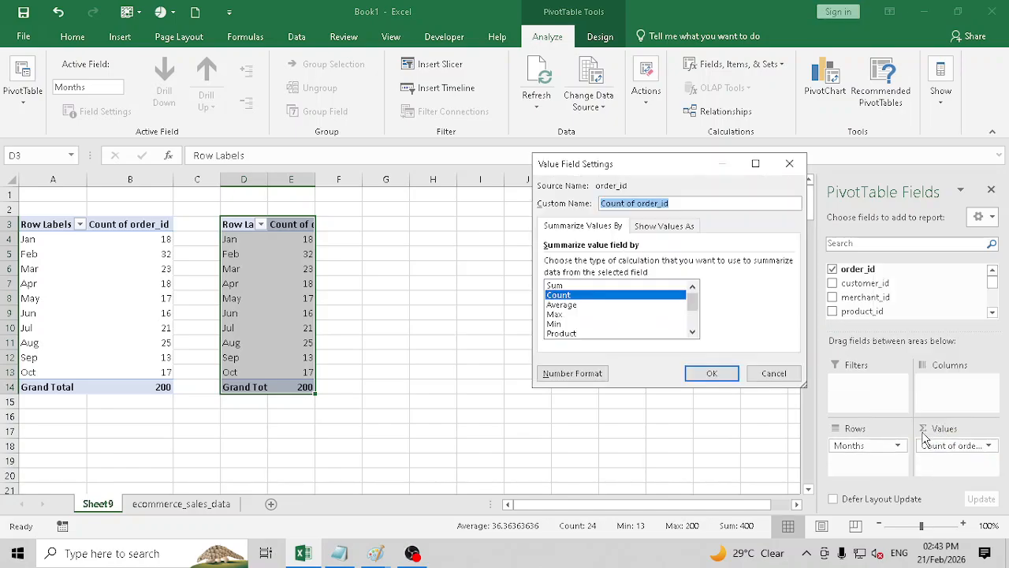
{"action": "left_click", "coordinate": [774, 373]}
{"action": "left_click", "coordinate": [990, 446]}
{"action": "left_click", "coordinate": [922, 409]}
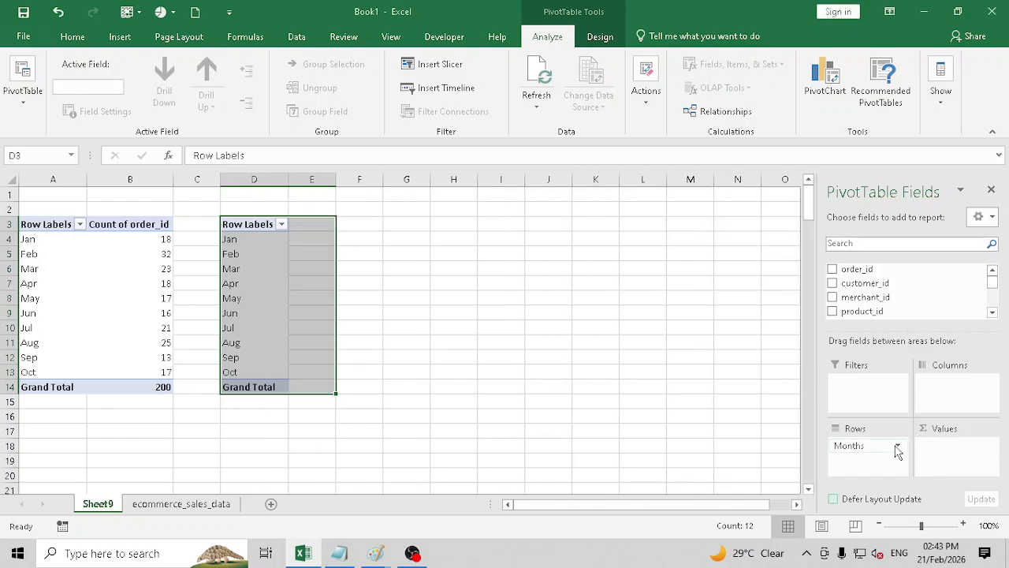
{"action": "left_click", "coordinate": [896, 446]}
{"action": "left_click", "coordinate": [870, 410]}
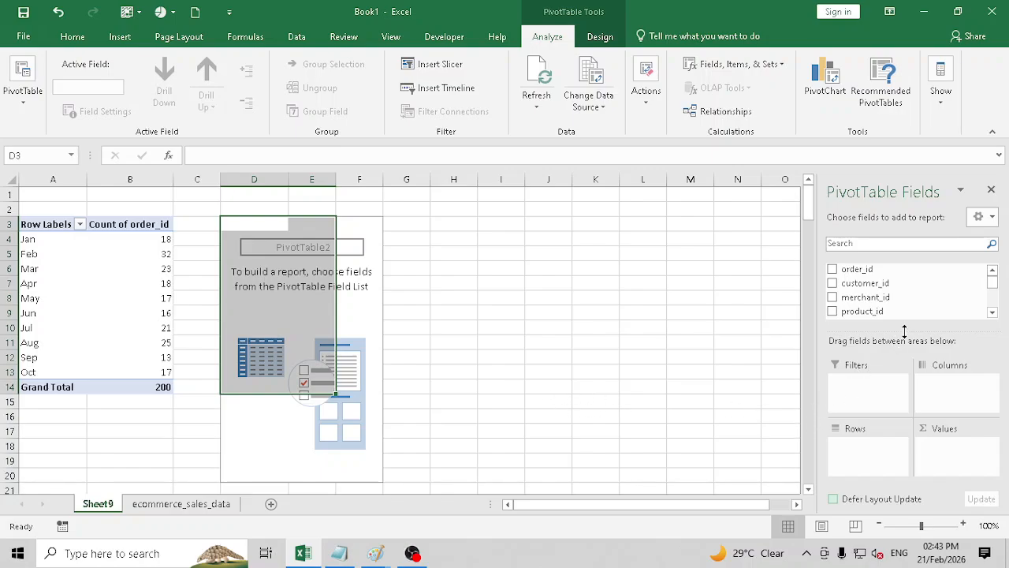
Add category to the rows of the empty PivotTable at D3
{"action": "left_click_drag", "start_coordinate": [904, 331], "coordinate": [905, 360]}
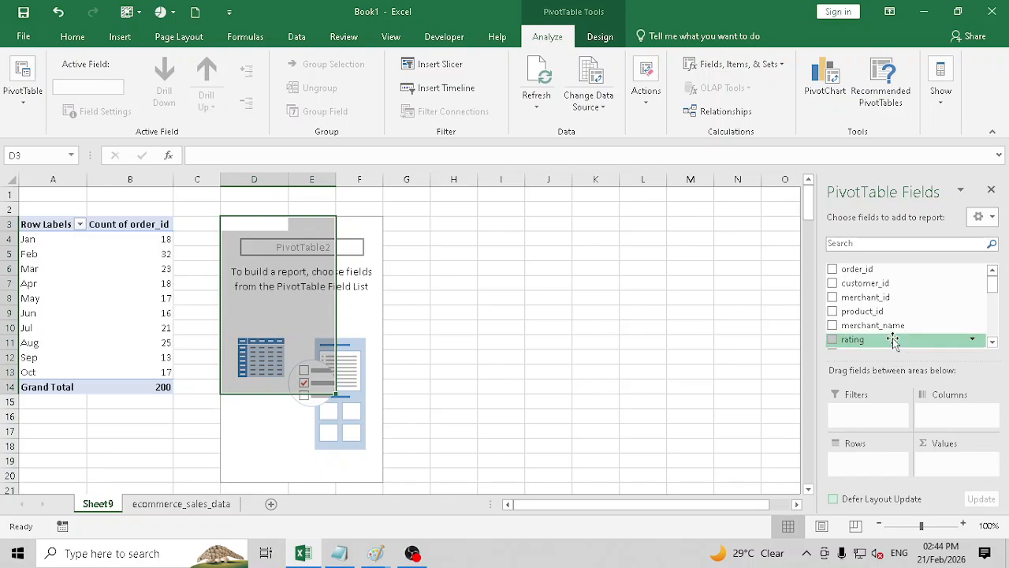
{"action": "scroll", "coordinate": [891, 338], "scroll_direction": "down", "scroll_amount": 1}
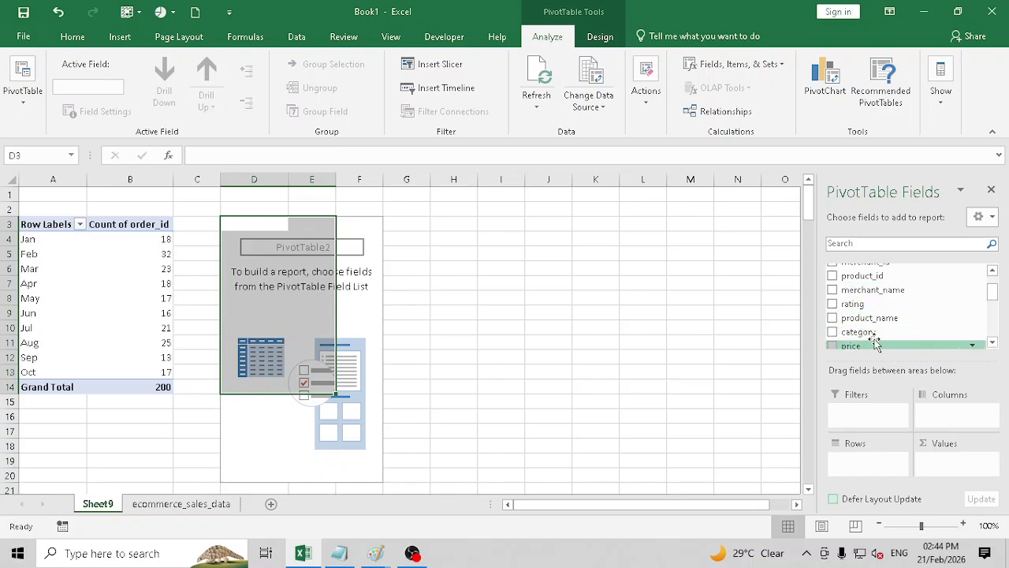
{"action": "left_click_drag", "start_coordinate": [857, 332], "coordinate": [870, 454]}
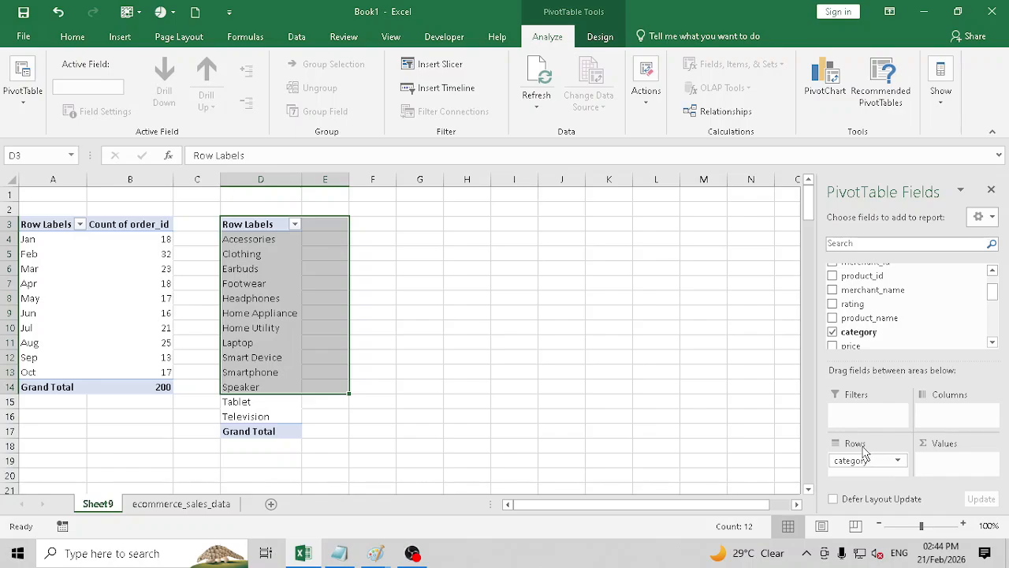
Add Amount to the values of the category PivotTable as a sum
{"action": "scroll", "coordinate": [901, 381], "scroll_direction": "up", "scroll_amount": 1}
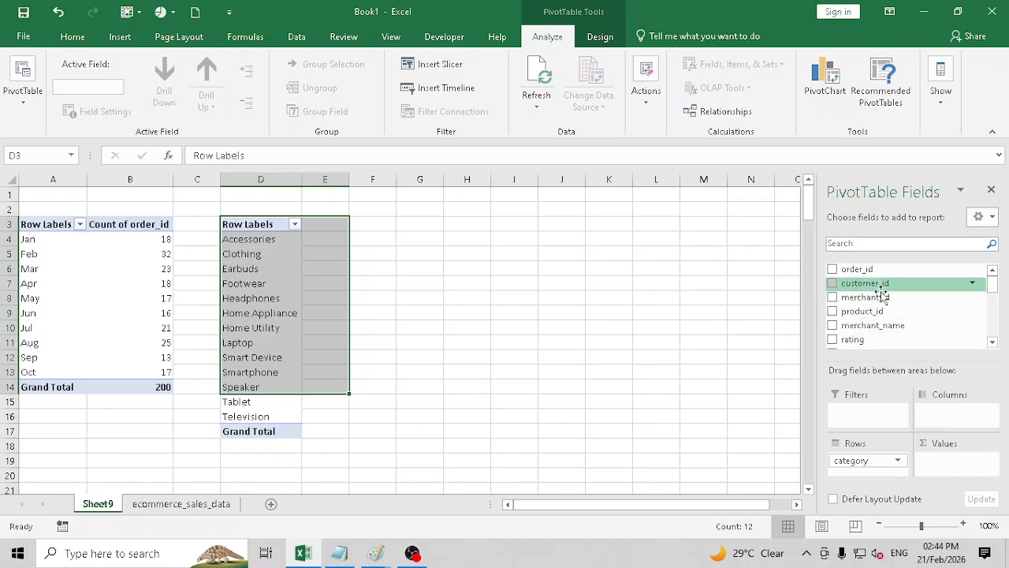
{"action": "scroll", "coordinate": [926, 329], "scroll_direction": "down", "scroll_amount": 2}
{"action": "scroll", "coordinate": [926, 329], "scroll_direction": "down", "scroll_amount": 1}
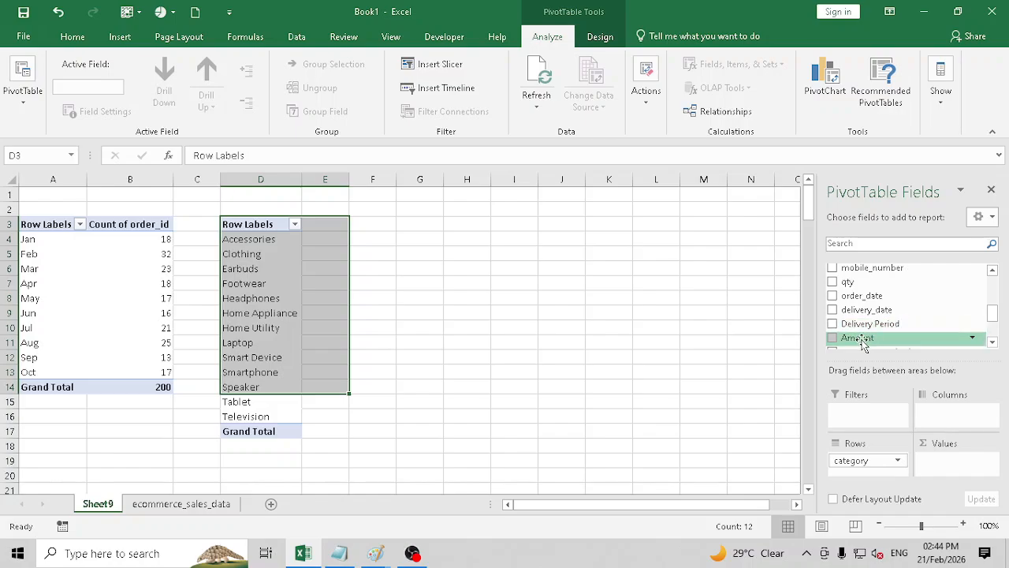
{"action": "left_click_drag", "start_coordinate": [859, 339], "coordinate": [957, 465]}
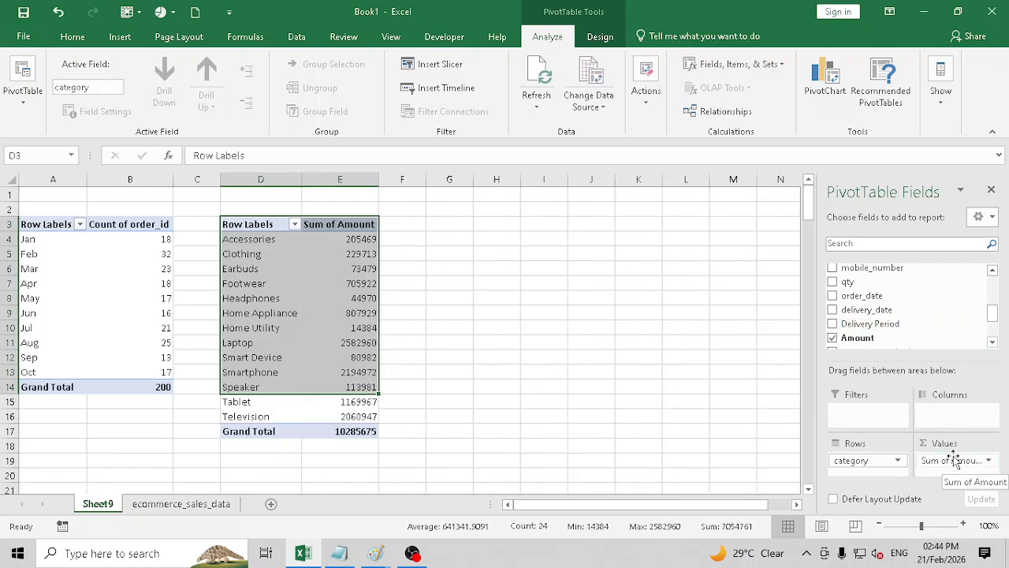
Try summarizing the category PivotTable's Amount values by Average instead of Sum
{"action": "left_click", "coordinate": [976, 464]}
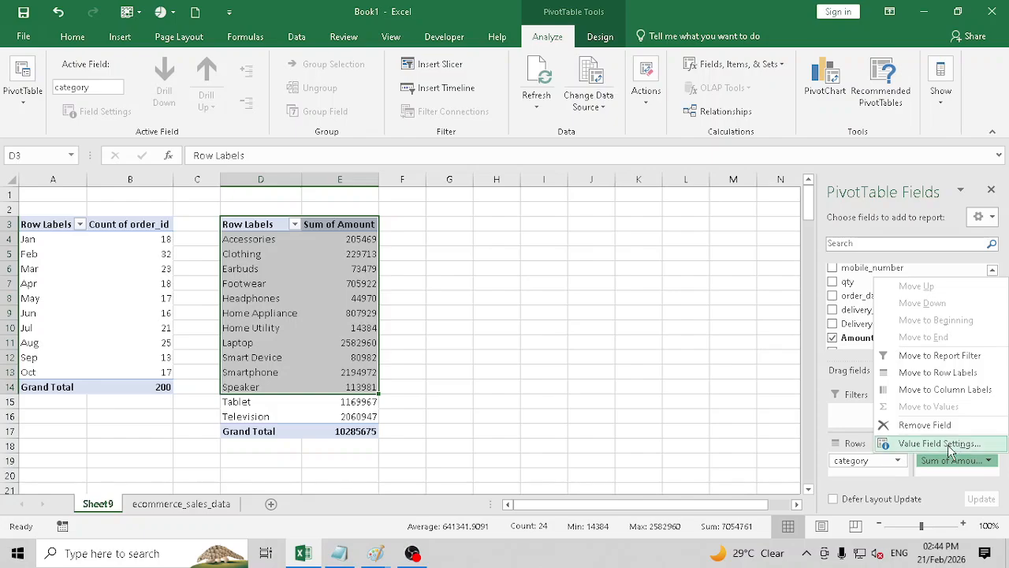
{"action": "left_click", "coordinate": [945, 444]}
{"action": "left_click", "coordinate": [562, 288]}
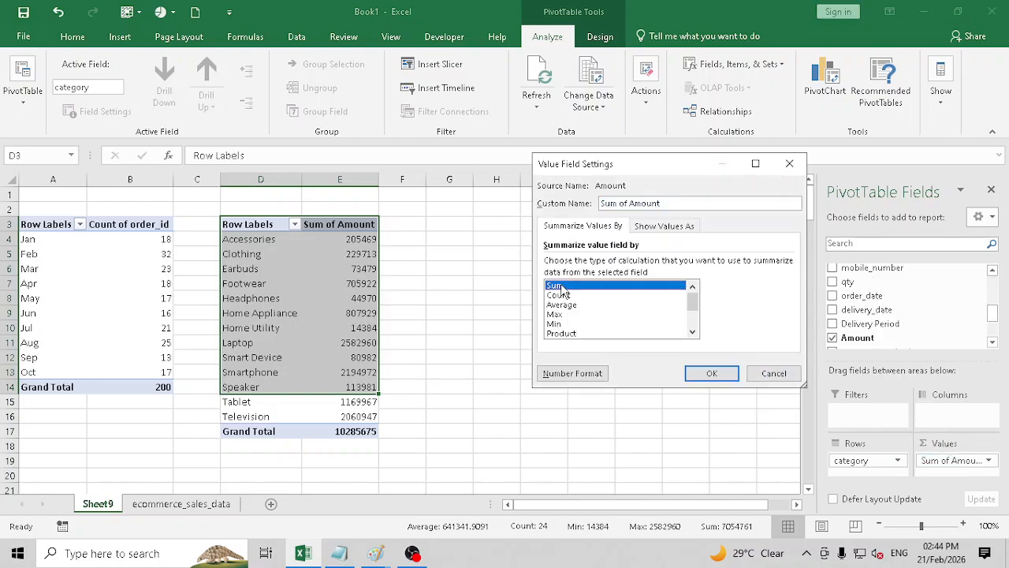
{"action": "left_click", "coordinate": [712, 374]}
{"action": "left_click", "coordinate": [962, 461]}
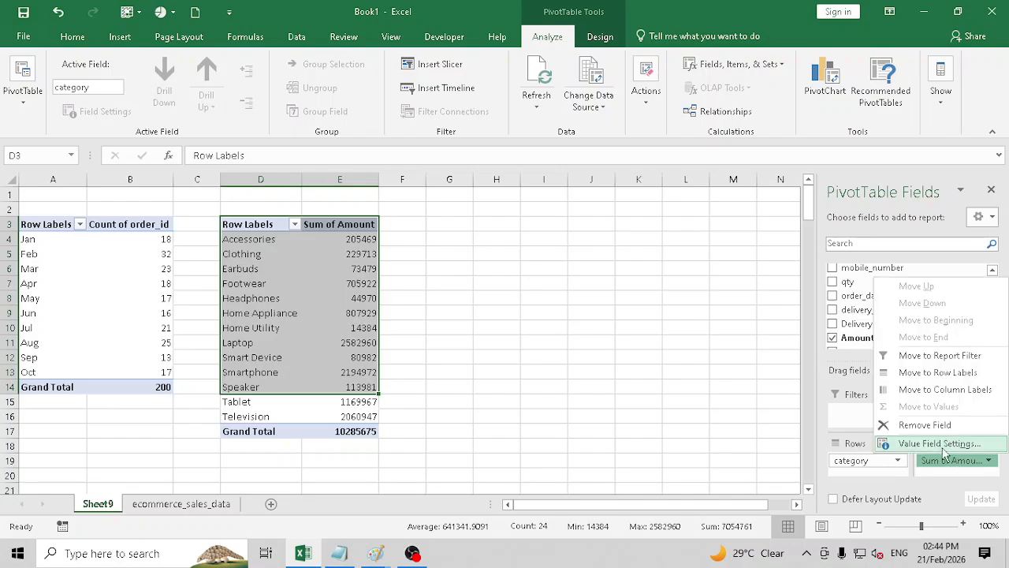
{"action": "left_click", "coordinate": [938, 444]}
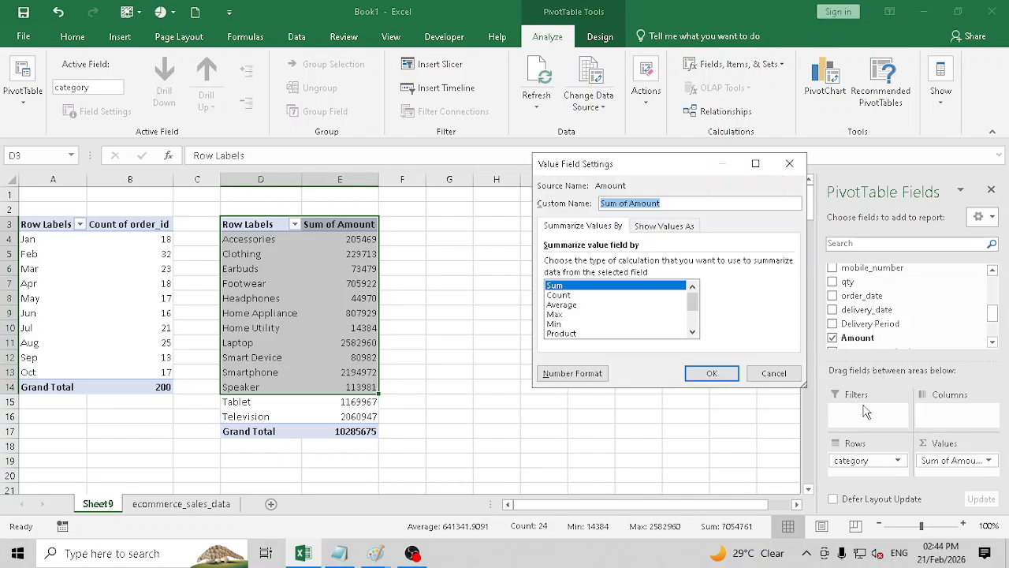
{"action": "left_click", "coordinate": [566, 304]}
{"action": "left_click", "coordinate": [714, 374]}
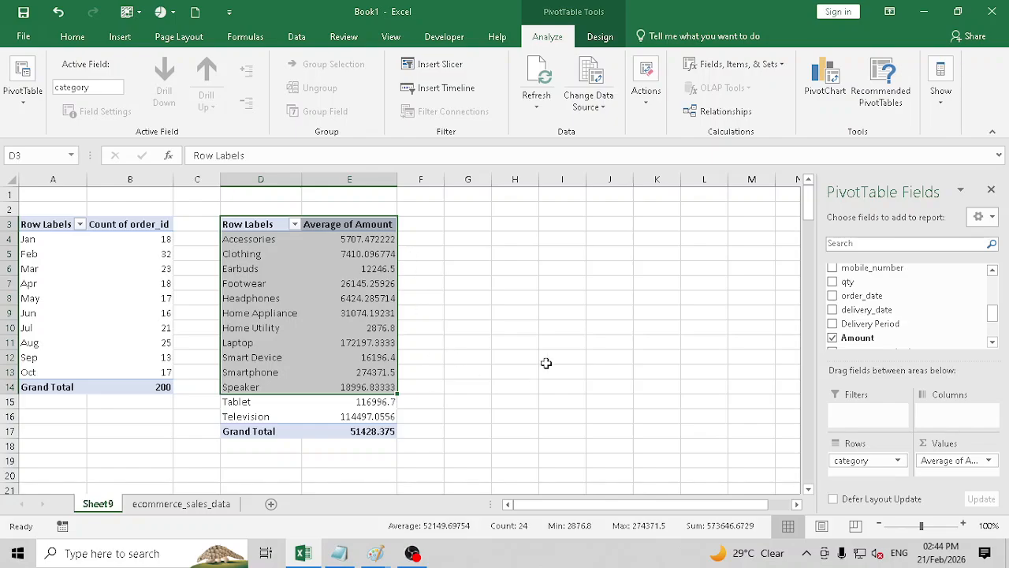
Return the category PivotTable's Amount values to being summarized by Sum
{"action": "left_click", "coordinate": [986, 460]}
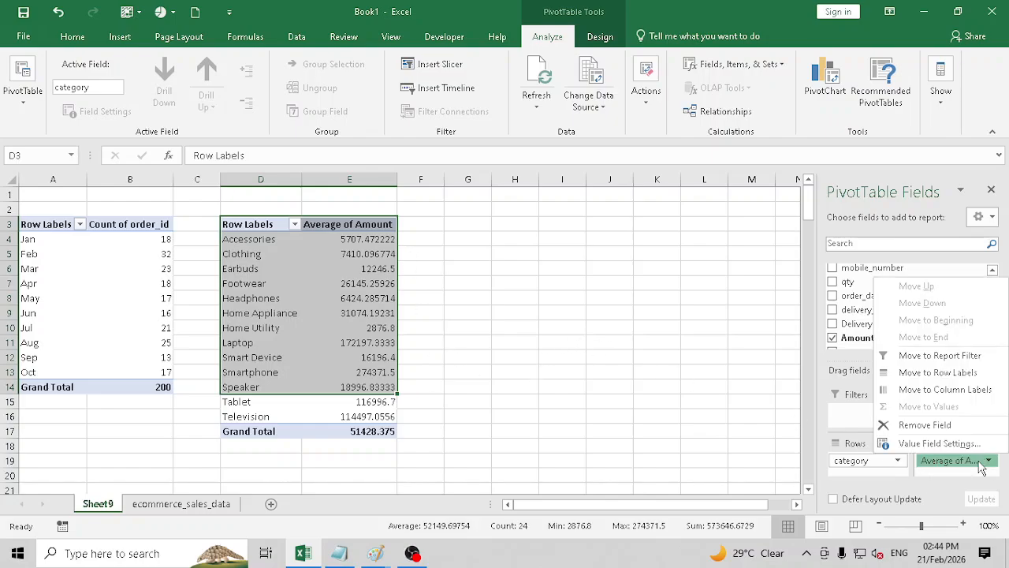
{"action": "left_click", "coordinate": [975, 445]}
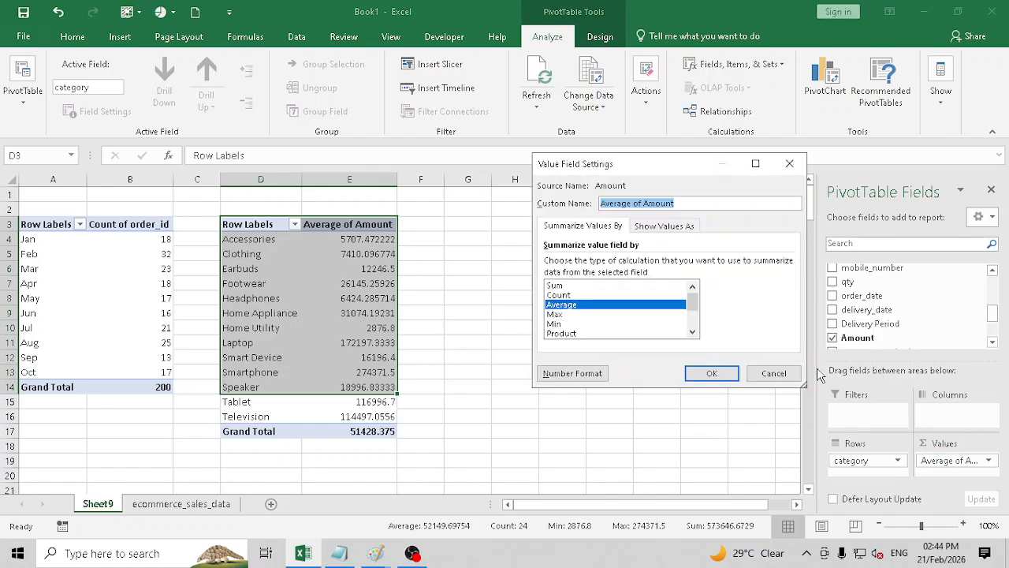
{"action": "left_click", "coordinate": [558, 285]}
{"action": "left_click", "coordinate": [711, 373]}
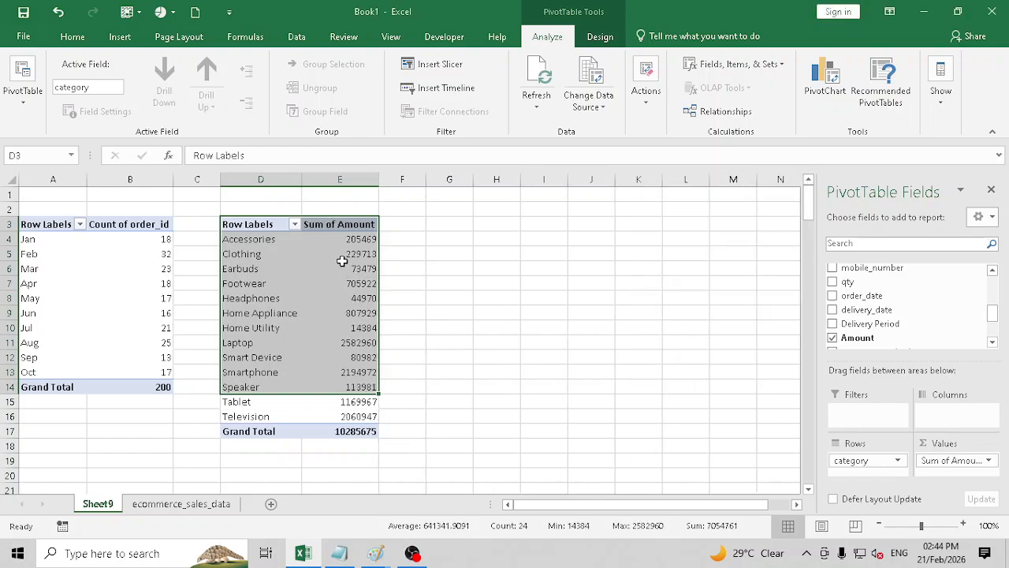
{"action": "left_click_drag", "start_coordinate": [341, 257], "coordinate": [342, 418]}
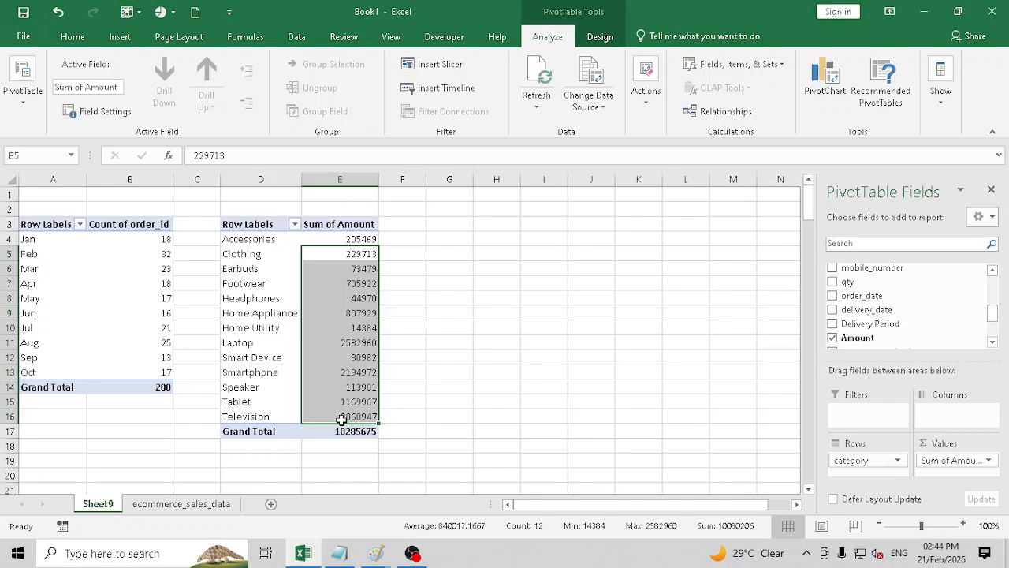
{"action": "left_click", "coordinate": [353, 225]}
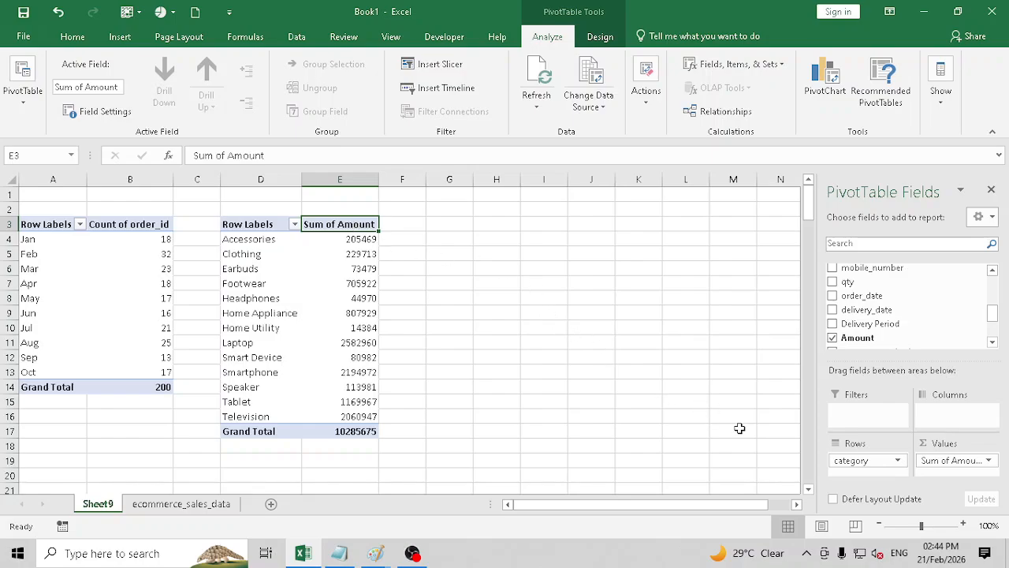
{"action": "left_click", "coordinate": [297, 36]}
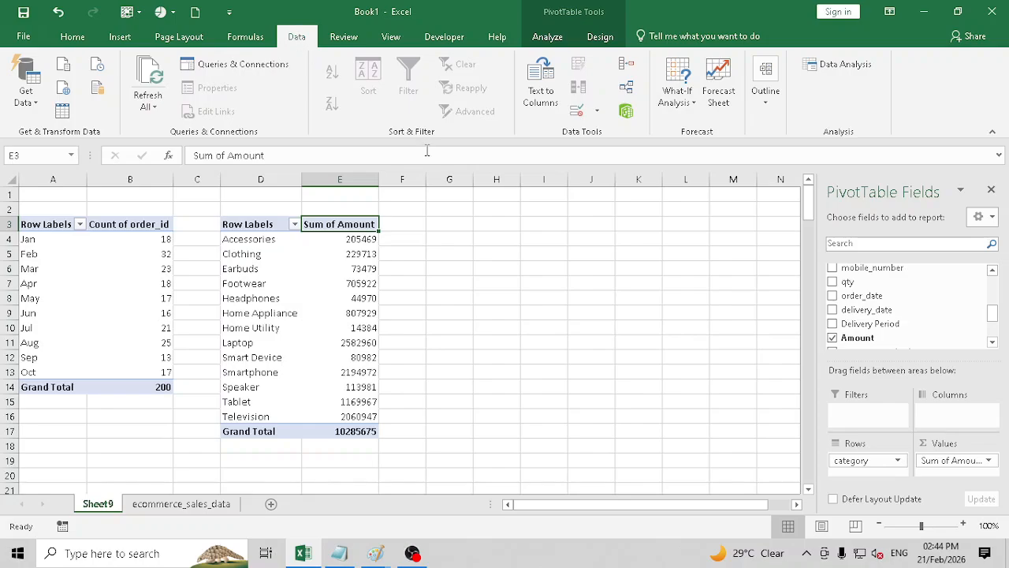
{"action": "scroll", "coordinate": [325, 347], "scroll_direction": "down", "scroll_amount": 2}
{"action": "scroll", "coordinate": [325, 347], "scroll_direction": "up", "scroll_amount": 2}
{"action": "left_click", "coordinate": [352, 268]}
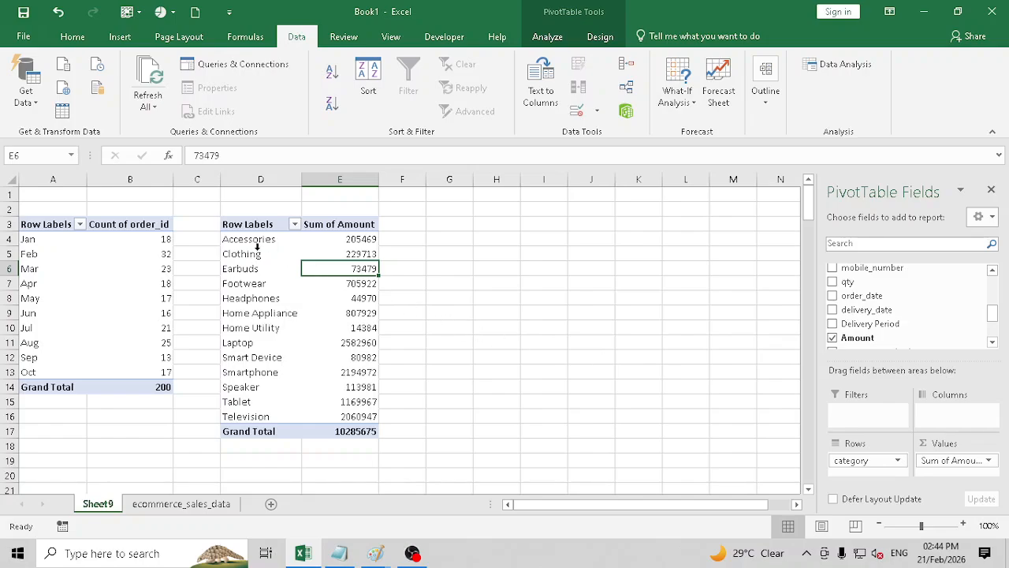
Copy the whole category PivotTable to cell G3 and remove Amount and category from the copy
{"action": "left_click_drag", "start_coordinate": [248, 228], "coordinate": [343, 432]}
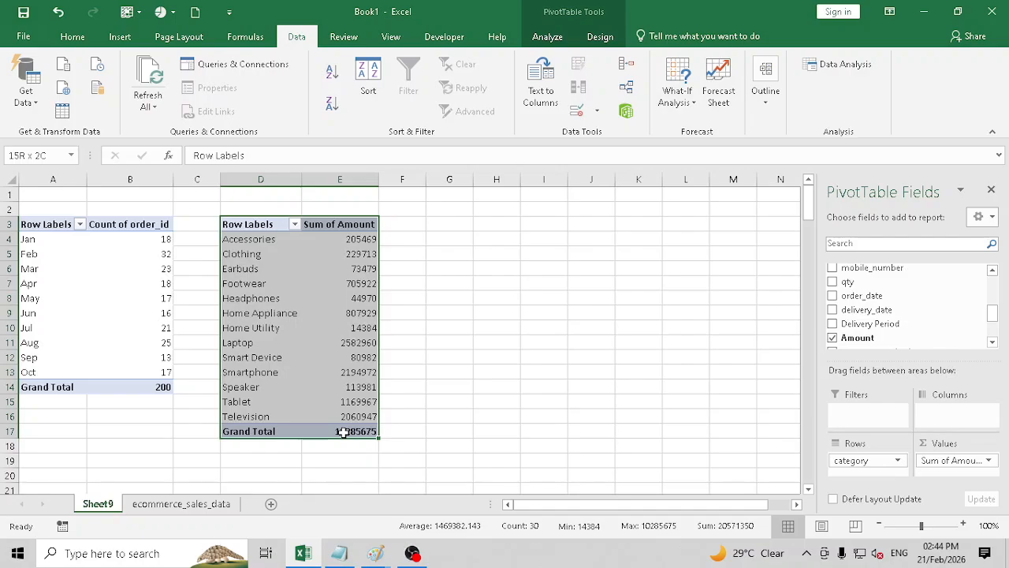
{"action": "left_click_drag", "start_coordinate": [378, 260], "coordinate": [510, 275]}
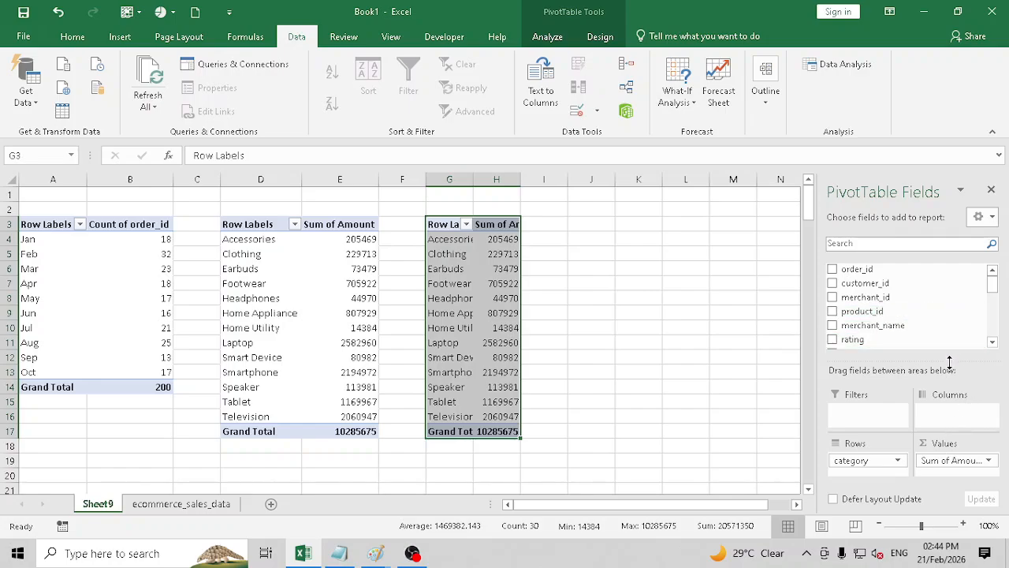
{"action": "left_click_drag", "start_coordinate": [949, 362], "coordinate": [949, 307]}
{"action": "left_click_drag", "start_coordinate": [966, 433], "coordinate": [914, 290]}
{"action": "left_click_drag", "start_coordinate": [891, 430], "coordinate": [898, 385]}
Add city to the rows and Amount as a sum to the values of the empty PivotTable at G3
{"action": "scroll", "coordinate": [884, 369], "scroll_direction": "down", "scroll_amount": 1}
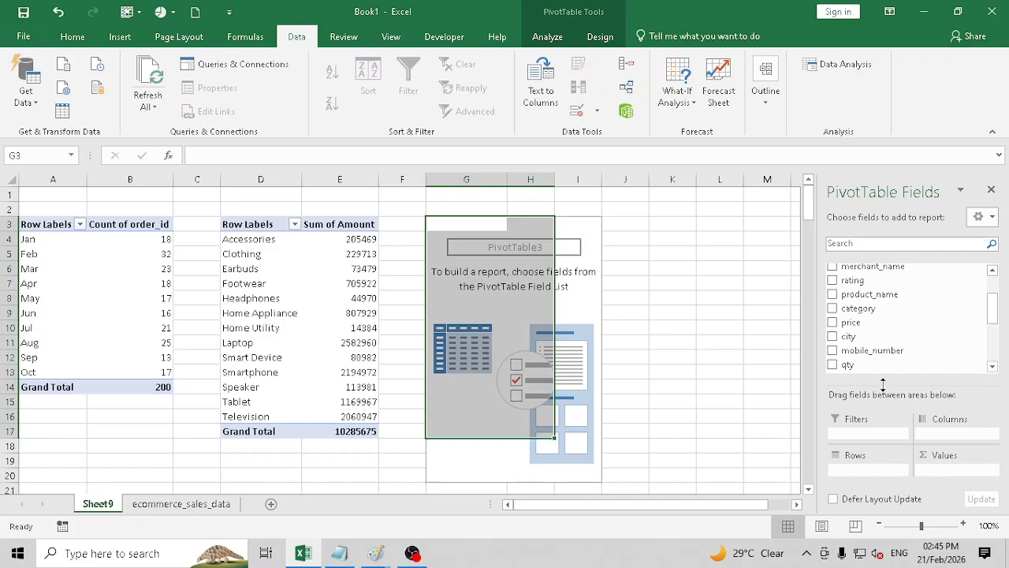
{"action": "left_click_drag", "start_coordinate": [885, 380], "coordinate": [864, 458]}
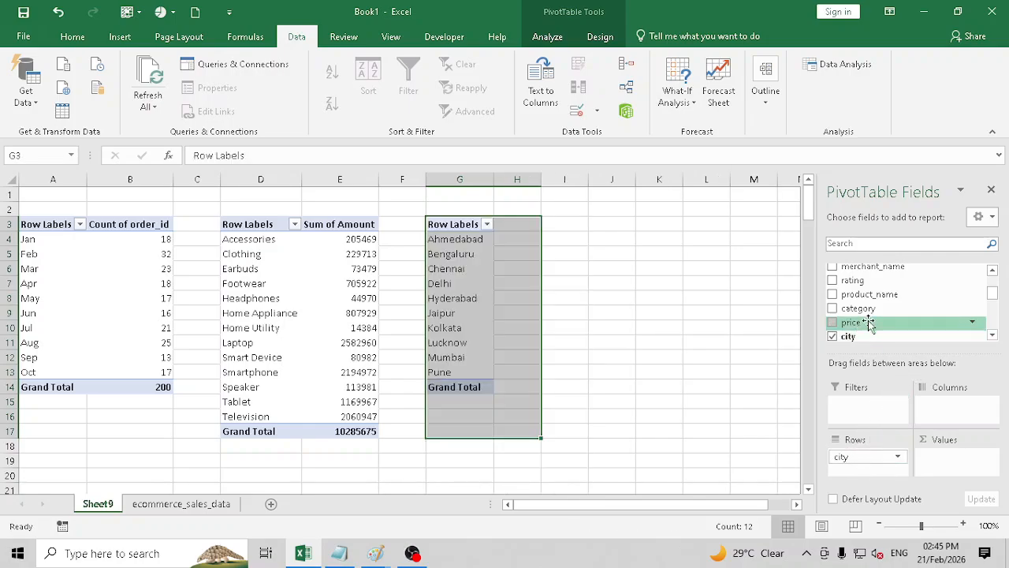
{"action": "scroll", "coordinate": [875, 323], "scroll_direction": "down", "scroll_amount": 1}
{"action": "scroll", "coordinate": [904, 308], "scroll_direction": "down", "scroll_amount": 1}
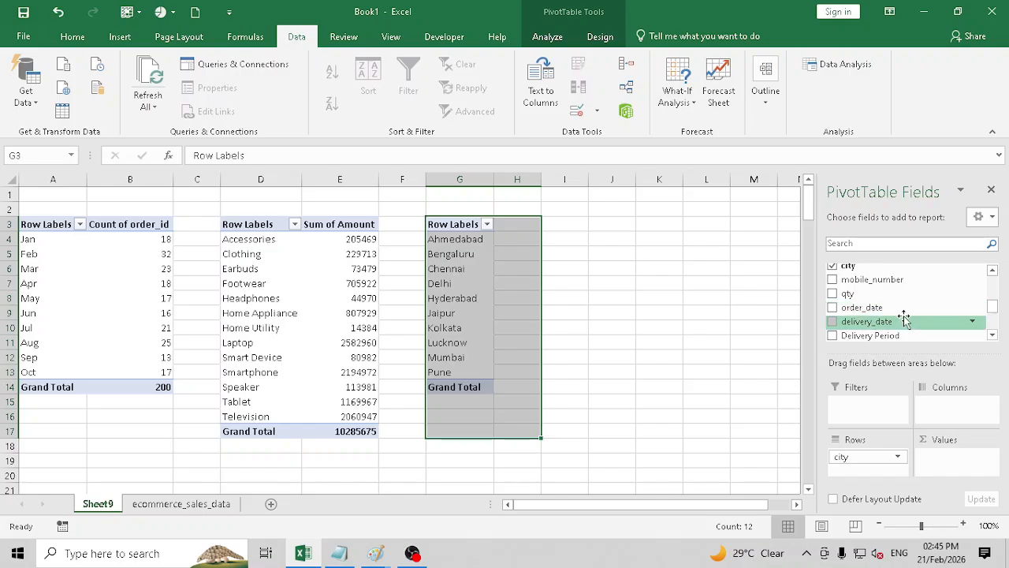
{"action": "scroll", "coordinate": [891, 311], "scroll_direction": "up", "scroll_amount": 2}
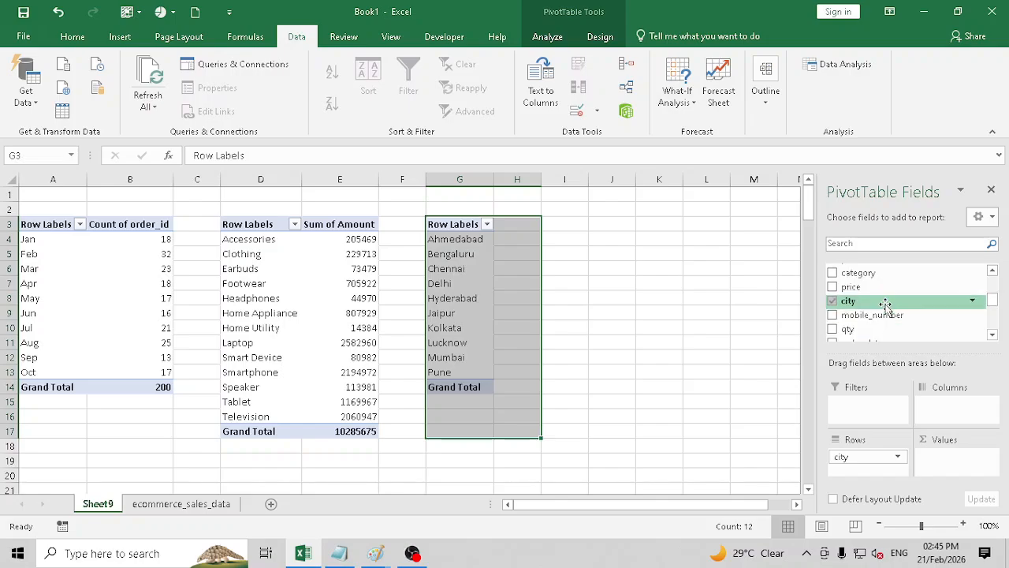
{"action": "scroll", "coordinate": [902, 309], "scroll_direction": "up", "scroll_amount": 2}
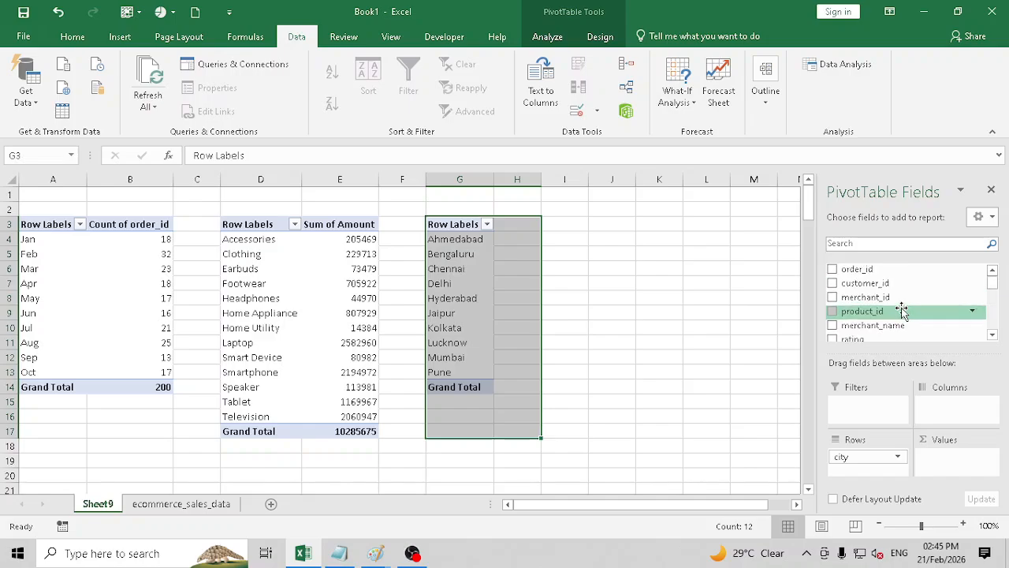
{"action": "left_click_drag", "start_coordinate": [993, 285], "coordinate": [992, 331]}
{"action": "scroll", "coordinate": [992, 325], "scroll_direction": "up", "scroll_amount": 1}
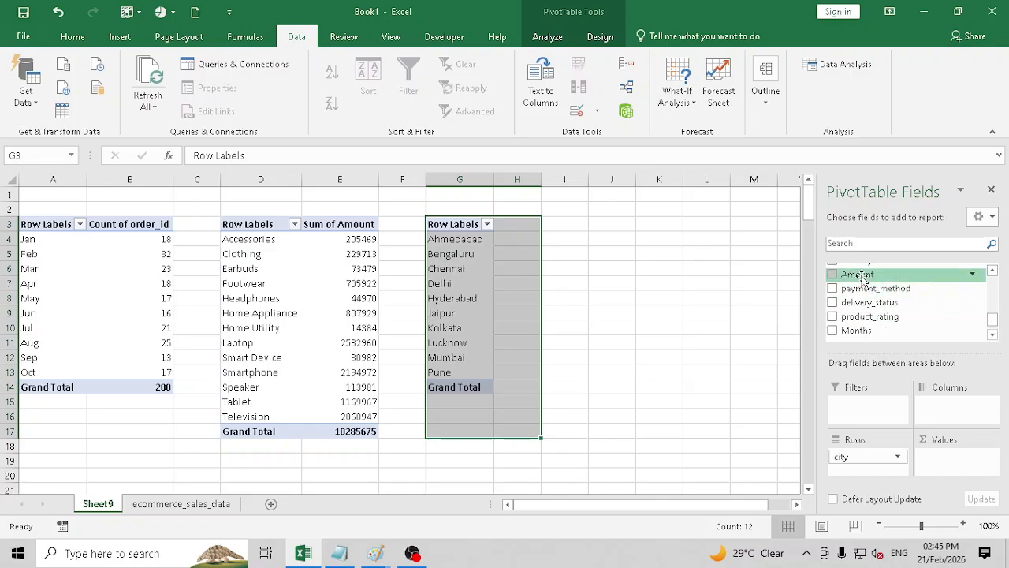
{"action": "left_click_drag", "start_coordinate": [867, 273], "coordinate": [957, 456]}
{"action": "left_click", "coordinate": [958, 455]}
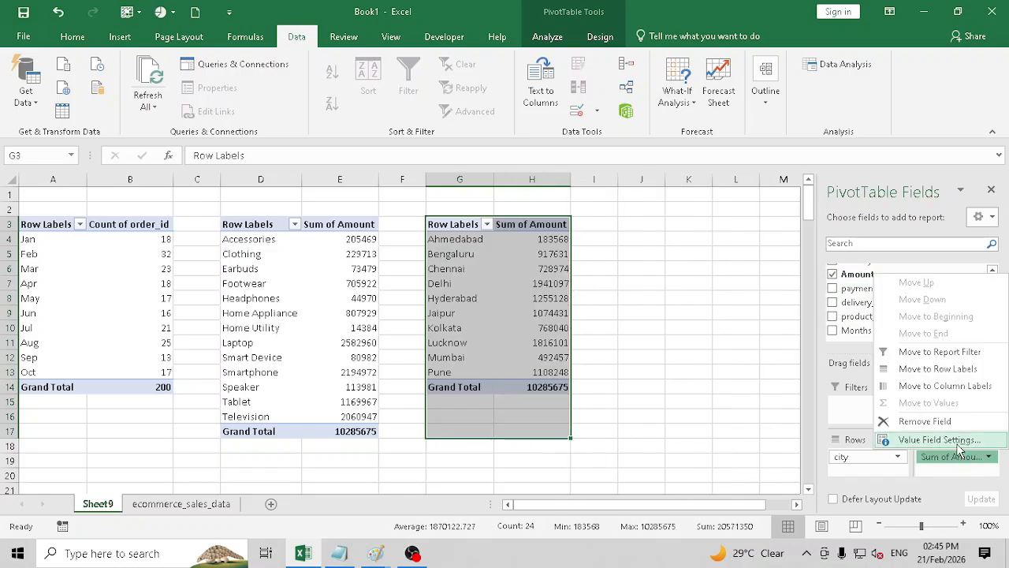
{"action": "left_click", "coordinate": [954, 438]}
{"action": "left_click", "coordinate": [769, 372]}
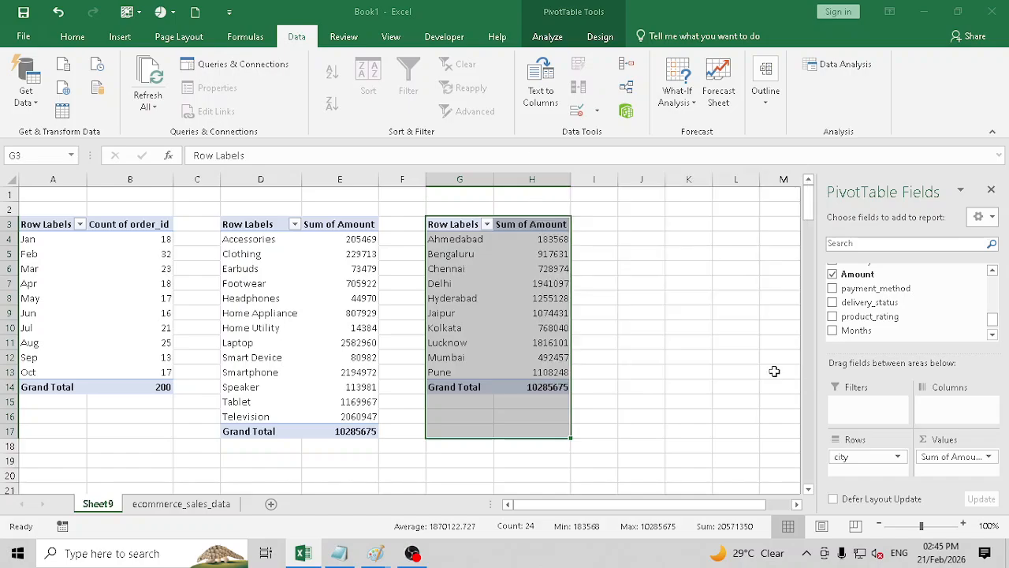
Copy the whole city sales PivotTable to cell J3 on the same sheet
{"action": "left_click_drag", "start_coordinate": [556, 243], "coordinate": [551, 375]}
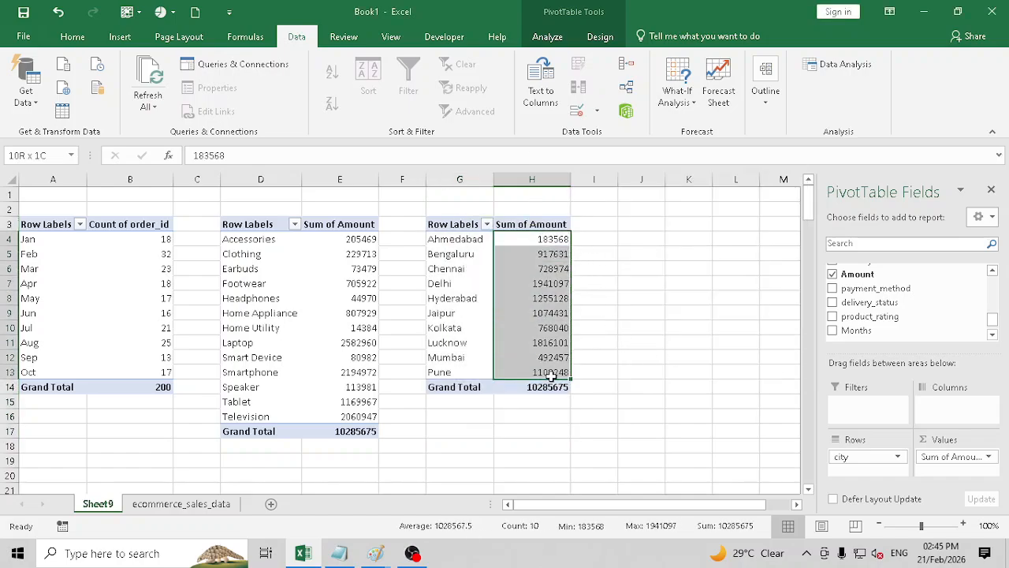
{"action": "left_click", "coordinate": [796, 504]}
{"action": "left_click", "coordinate": [796, 504]}
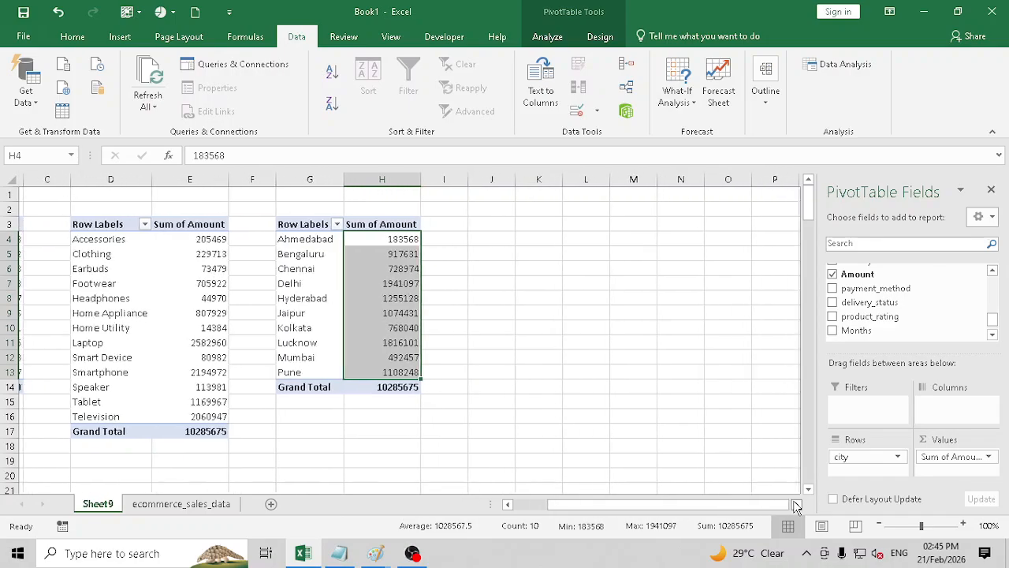
{"action": "left_click", "coordinate": [306, 238]}
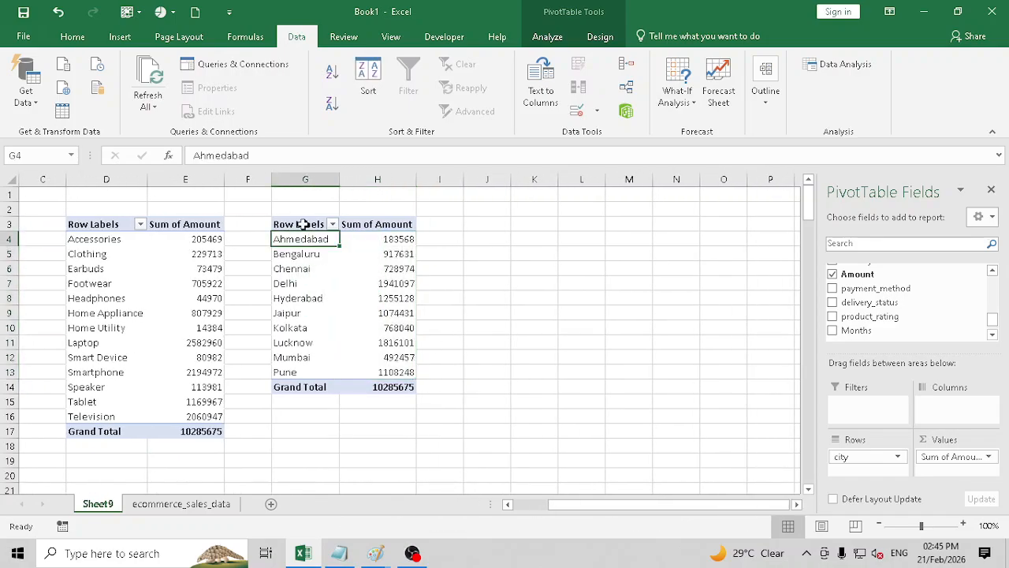
{"action": "left_click_drag", "start_coordinate": [303, 224], "coordinate": [386, 387]}
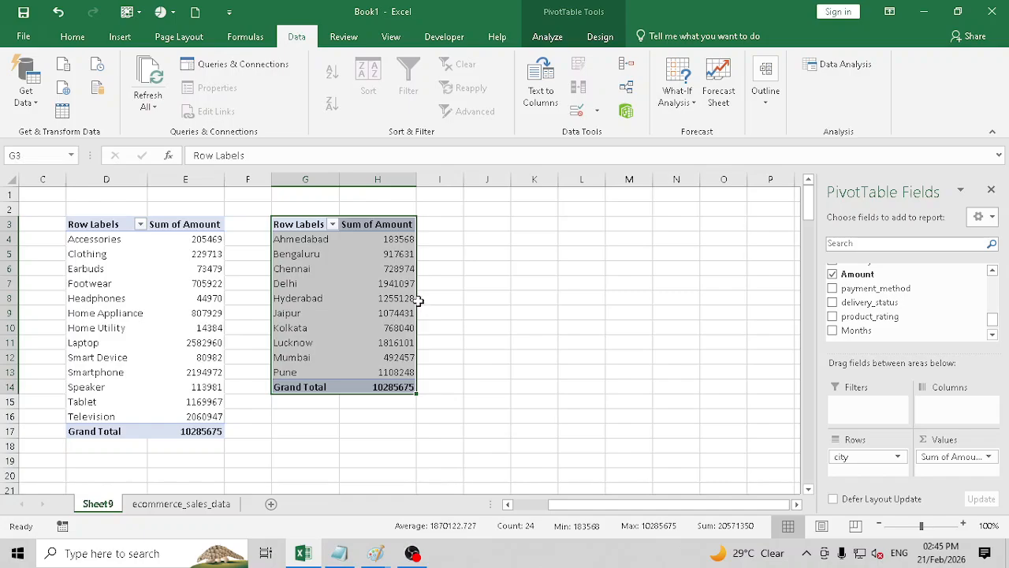
{"action": "left_click_drag", "start_coordinate": [417, 299], "coordinate": [547, 309]}
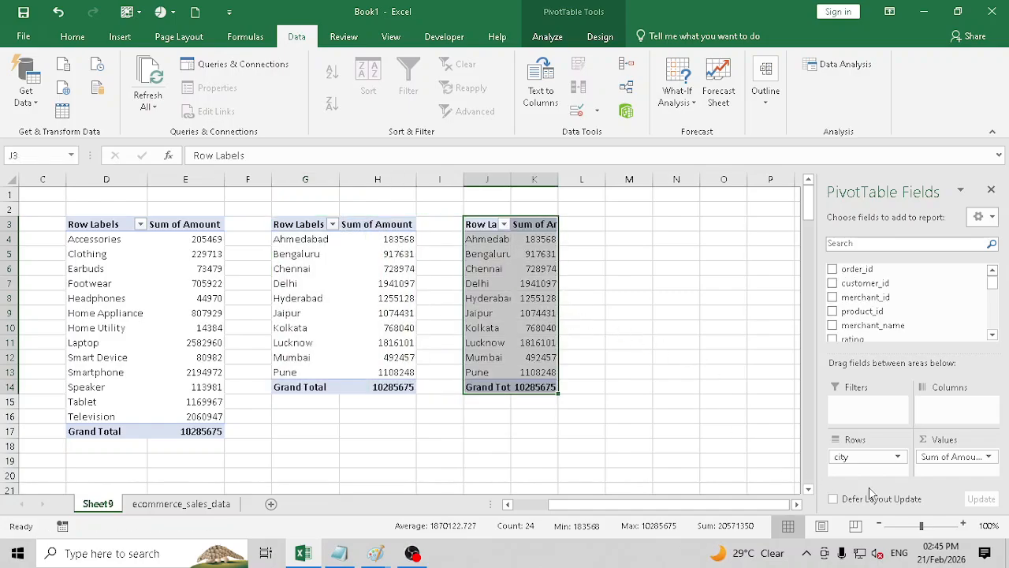
Clear the copied PivotTable at J3 by removing Amount from its values and city from its rows
{"action": "left_click", "coordinate": [948, 465]}
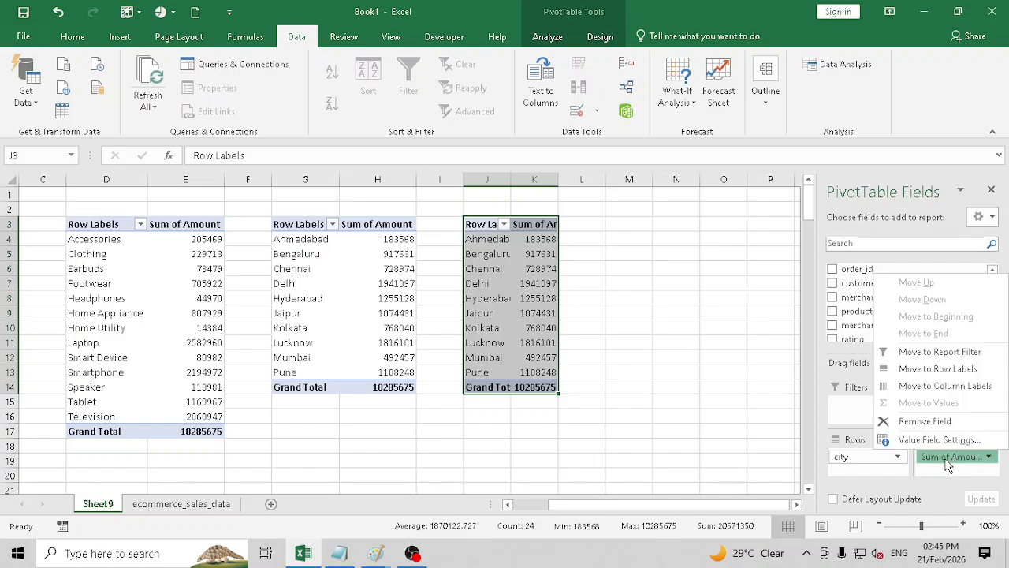
{"action": "left_click", "coordinate": [924, 421]}
{"action": "left_click", "coordinate": [875, 457]}
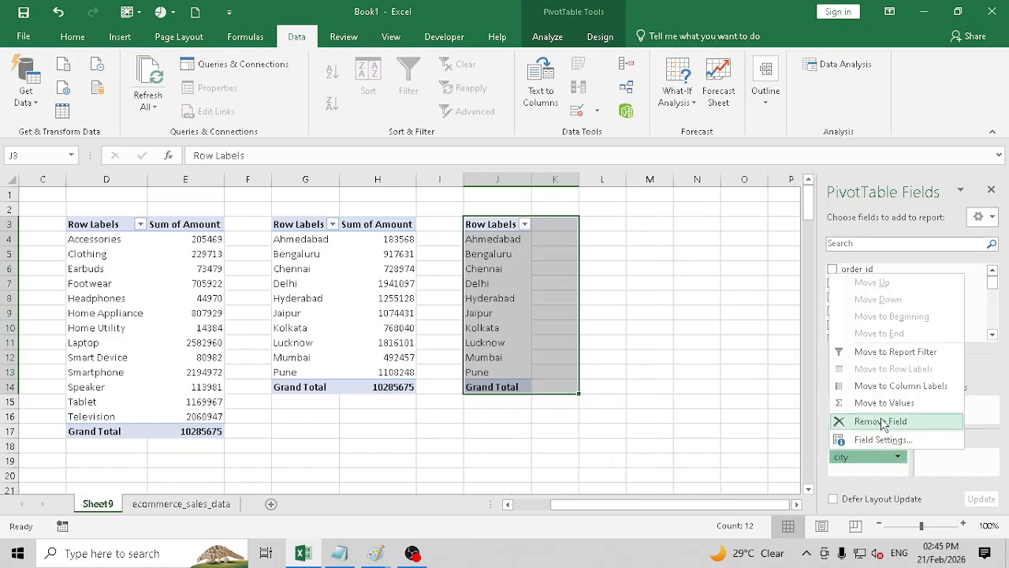
{"action": "left_click", "coordinate": [881, 421]}
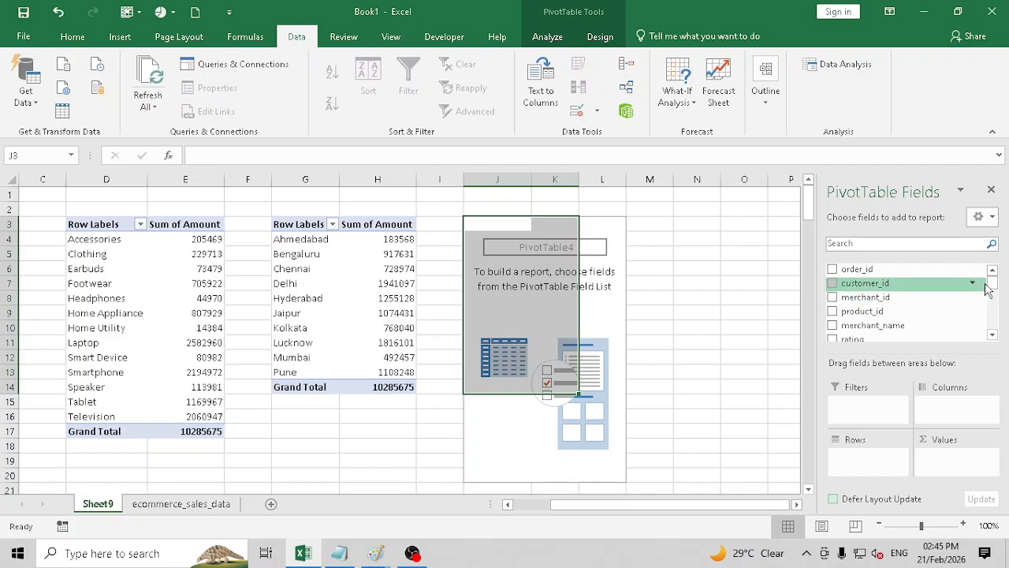
Add payment_method to the rows and Amount as a sum to the values of the PivotTable at J3
{"action": "left_click_drag", "start_coordinate": [993, 283], "coordinate": [992, 313]}
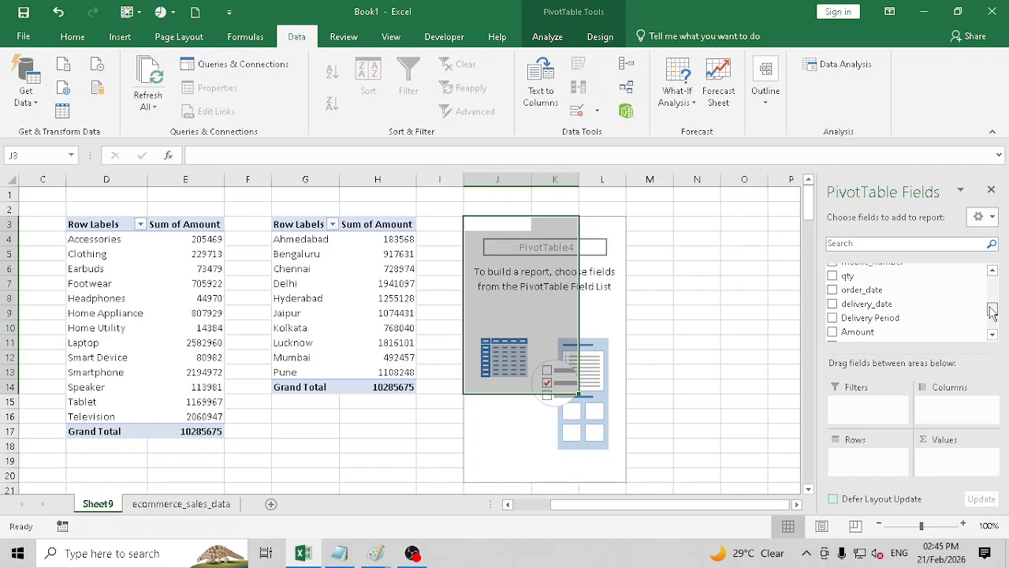
{"action": "left_click_drag", "start_coordinate": [993, 312], "coordinate": [993, 319]}
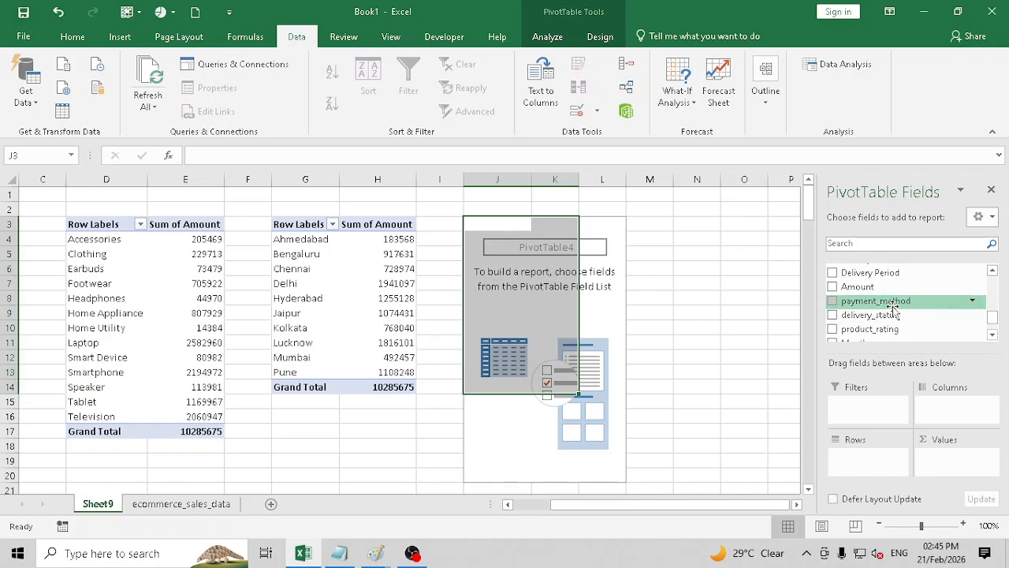
{"action": "left_click_drag", "start_coordinate": [893, 307], "coordinate": [892, 456]}
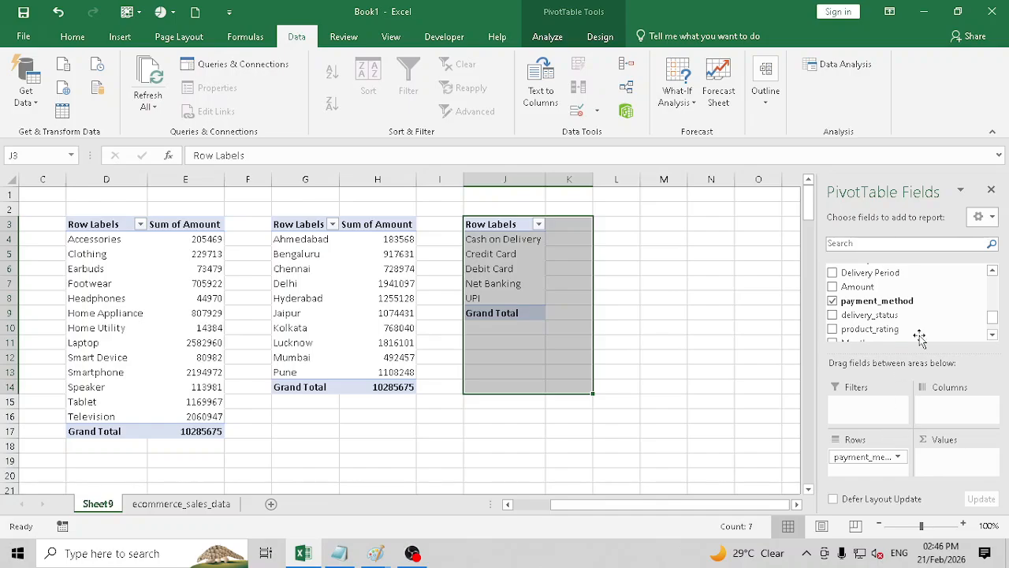
{"action": "left_click_drag", "start_coordinate": [857, 286], "coordinate": [940, 458]}
{"action": "left_click", "coordinate": [942, 459]}
{"action": "left_click", "coordinate": [938, 439]}
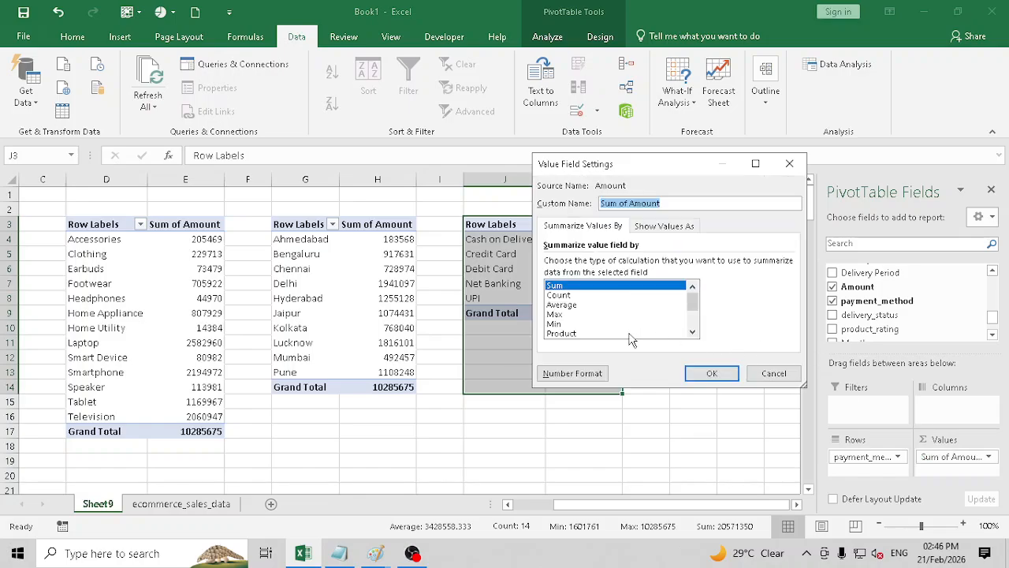
{"action": "left_click", "coordinate": [725, 373]}
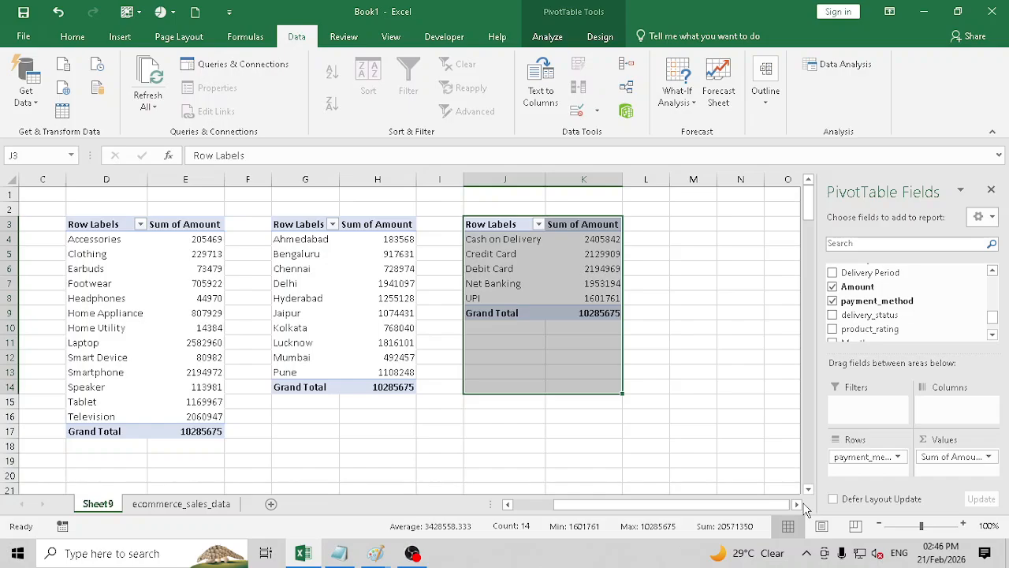
Copy the whole payment method sales PivotTable to cell M3 on the same sheet
{"action": "left_click", "coordinate": [796, 504]}
{"action": "left_click", "coordinate": [796, 504]}
{"action": "left_click", "coordinate": [297, 225]}
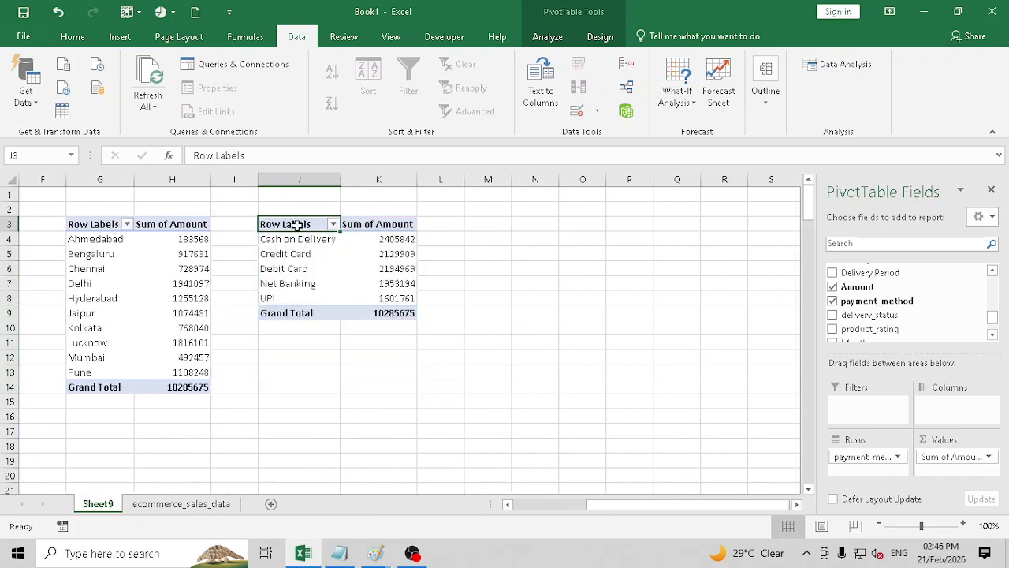
{"action": "left_click_drag", "start_coordinate": [296, 225], "coordinate": [412, 311]}
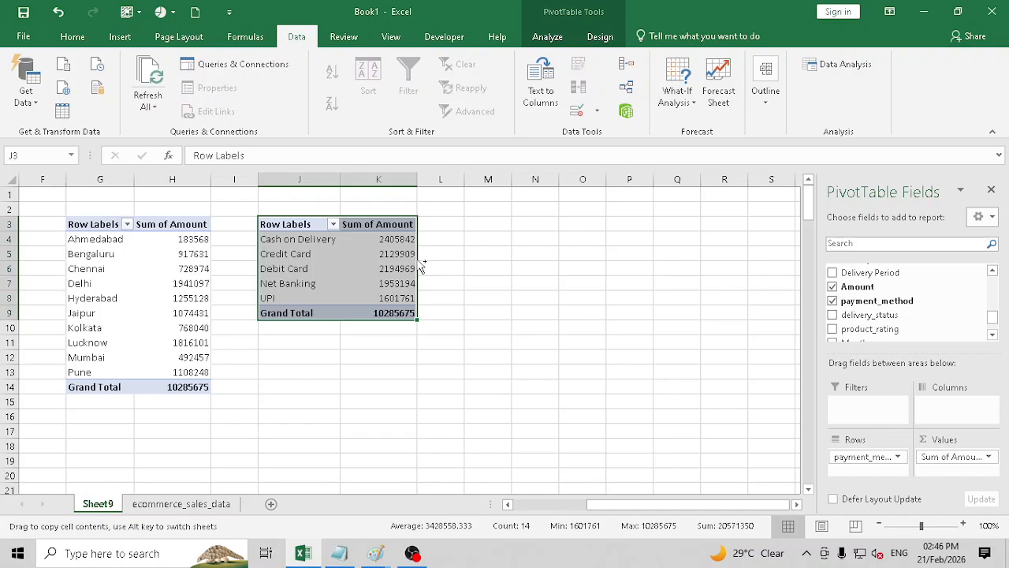
{"action": "left_click_drag", "start_coordinate": [420, 266], "coordinate": [547, 250]}
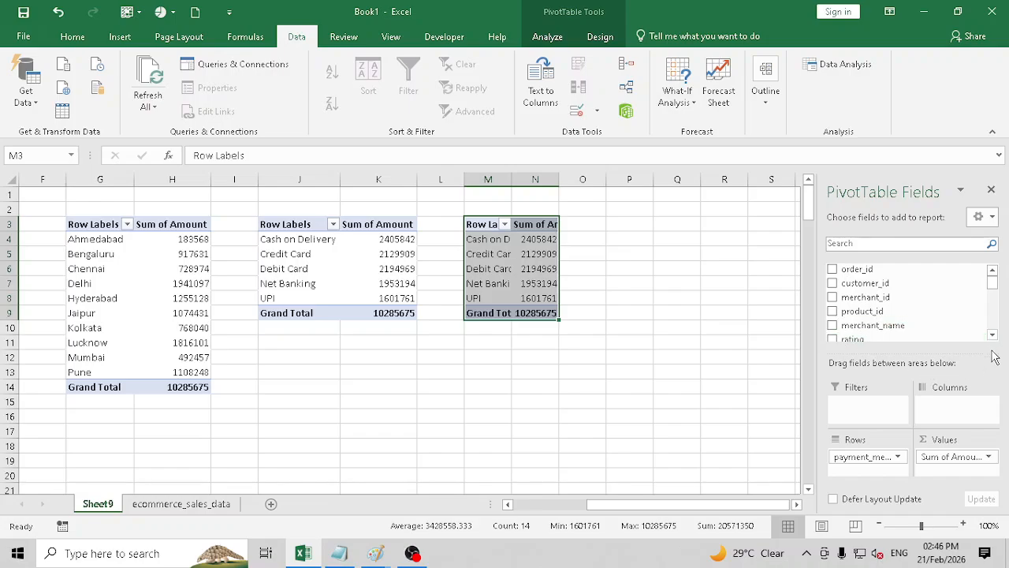
Clear the copied PivotTable at M3 by removing payment_method from its rows and Amount from its values
{"action": "scroll", "coordinate": [992, 337], "scroll_direction": "down", "scroll_amount": 5}
{"action": "scroll", "coordinate": [907, 304], "scroll_direction": "up", "scroll_amount": 2}
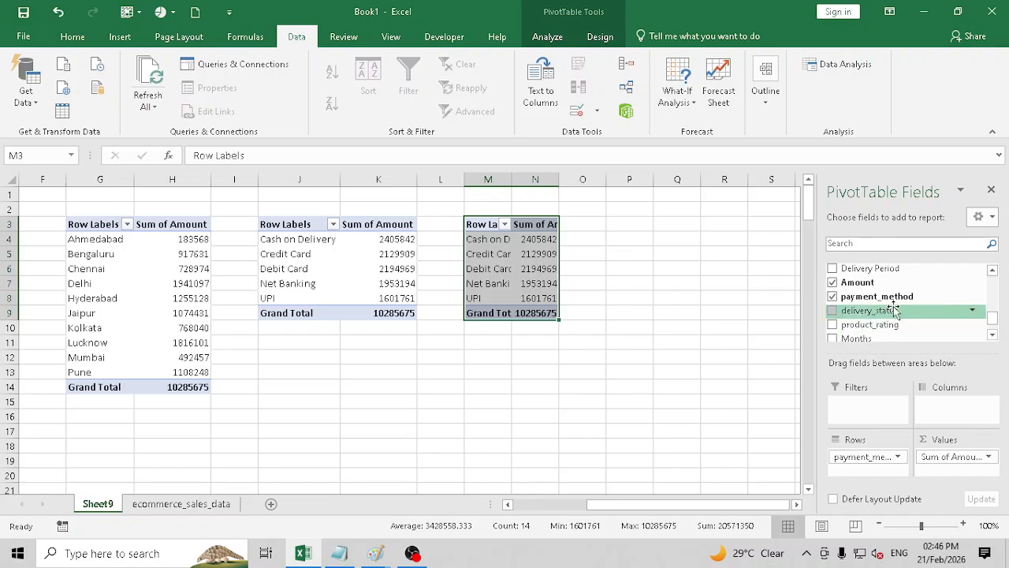
{"action": "left_click", "coordinate": [835, 298]}
{"action": "left_click", "coordinate": [856, 284]}
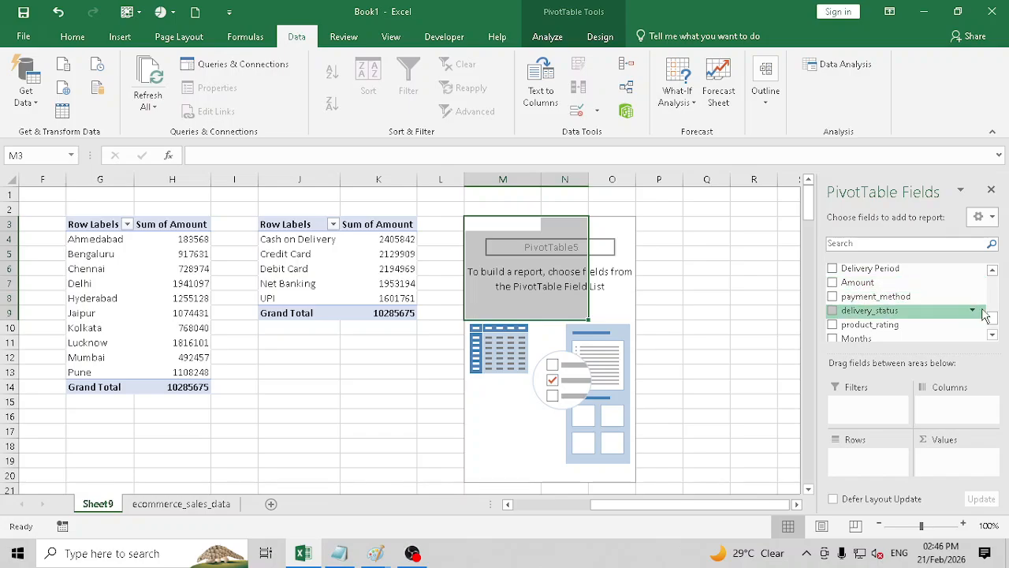
Add delivery_status to the rows and order_id to the values of the PivotTable at M3, summarizing order_id by Count
{"action": "left_click_drag", "start_coordinate": [994, 321], "coordinate": [995, 330]}
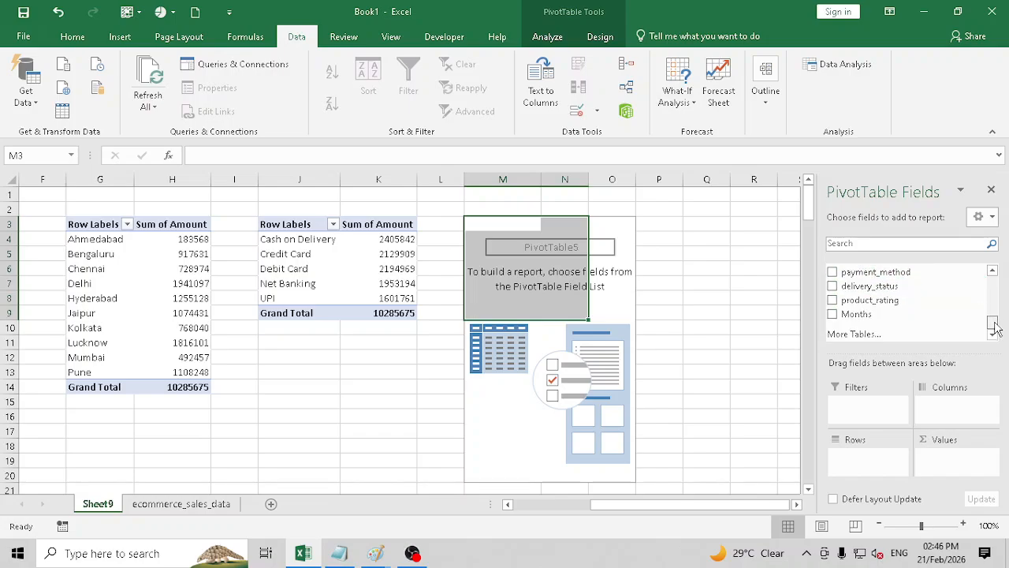
{"action": "left_click_drag", "start_coordinate": [890, 286], "coordinate": [863, 460]}
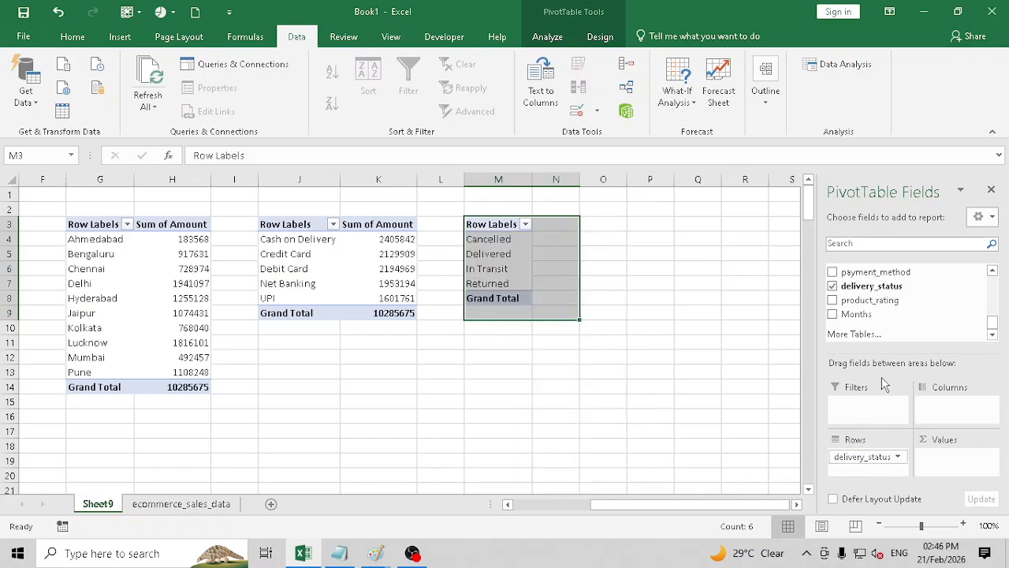
{"action": "left_click_drag", "start_coordinate": [991, 323], "coordinate": [998, 282]}
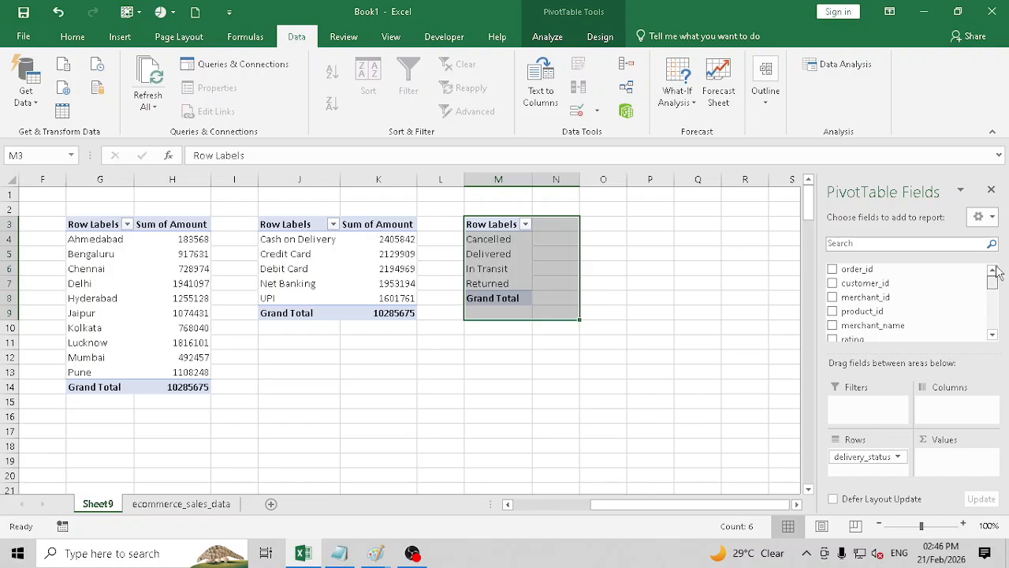
{"action": "left_click_drag", "start_coordinate": [857, 269], "coordinate": [942, 461]}
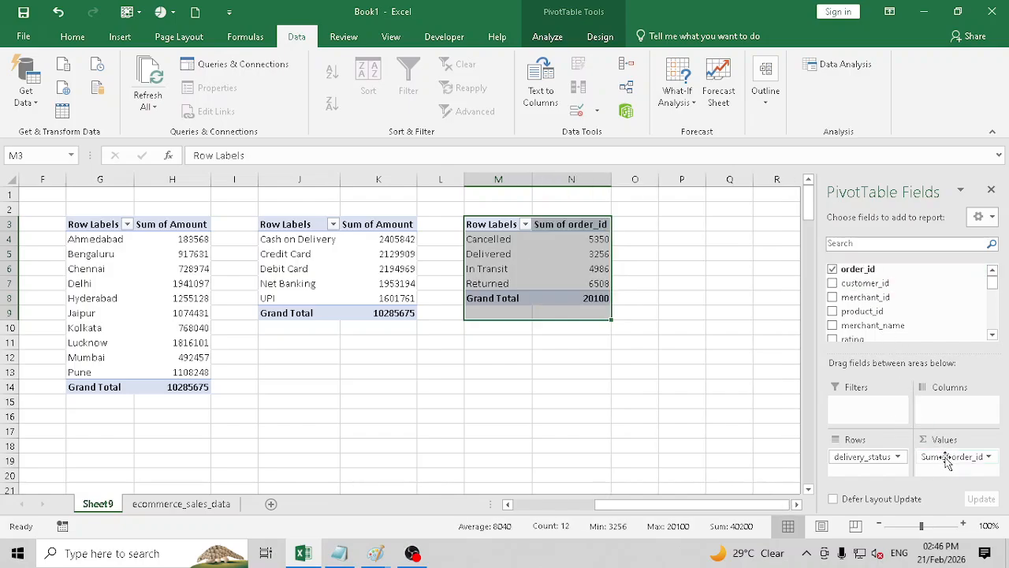
{"action": "left_click", "coordinate": [950, 457]}
{"action": "left_click", "coordinate": [938, 439]}
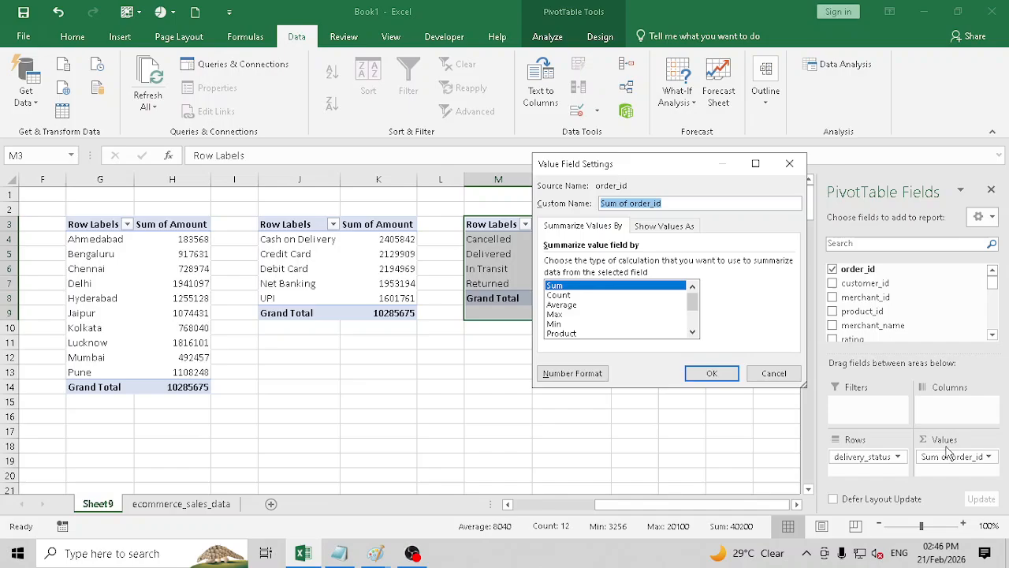
{"action": "left_click", "coordinate": [558, 294]}
{"action": "left_click", "coordinate": [733, 373]}
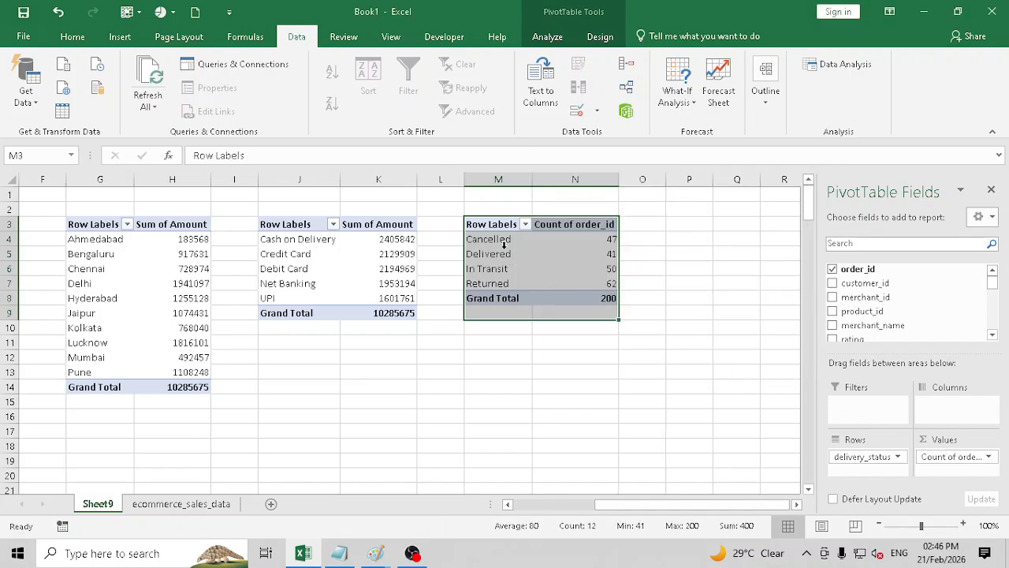
Examine the order counts for each delivery status and look through the remaining PivotTable fields
{"action": "left_click_drag", "start_coordinate": [506, 254], "coordinate": [609, 253]}
{"action": "left_click", "coordinate": [492, 270]}
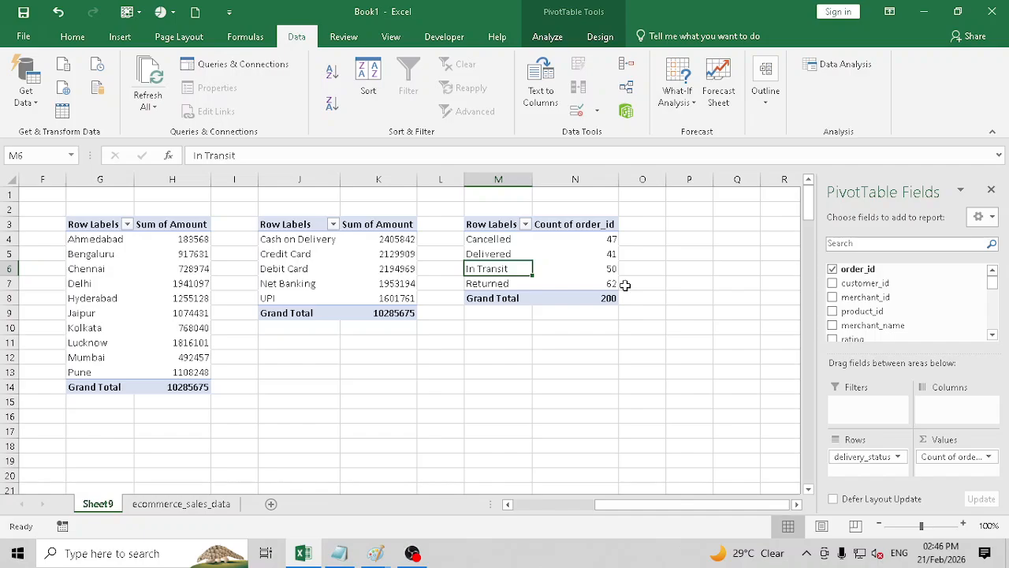
{"action": "left_click_drag", "start_coordinate": [499, 238], "coordinate": [601, 292]}
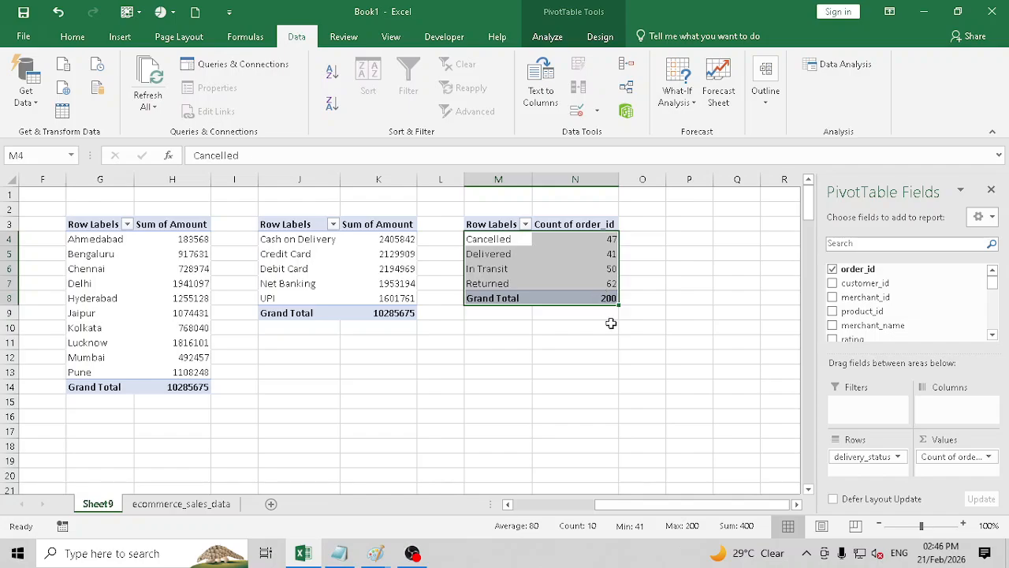
{"action": "left_click", "coordinate": [600, 234]}
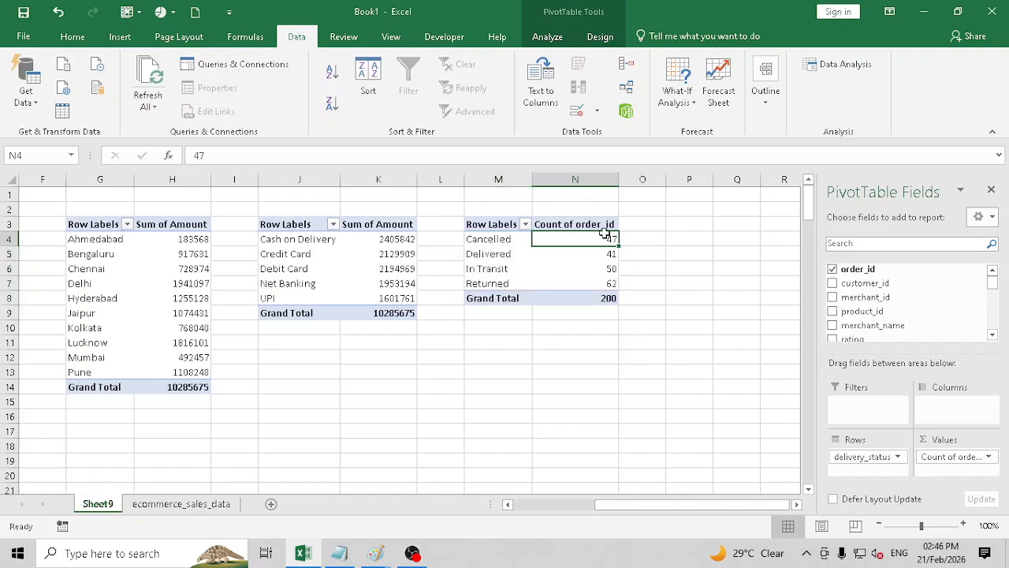
{"action": "left_click", "coordinate": [588, 222]}
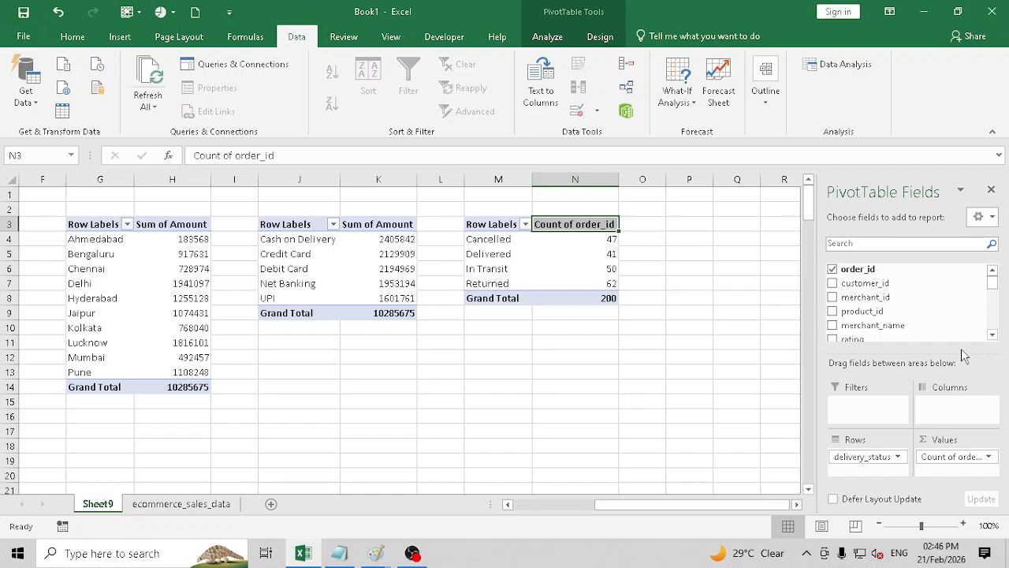
{"action": "left_click_drag", "start_coordinate": [960, 362], "coordinate": [962, 392]}
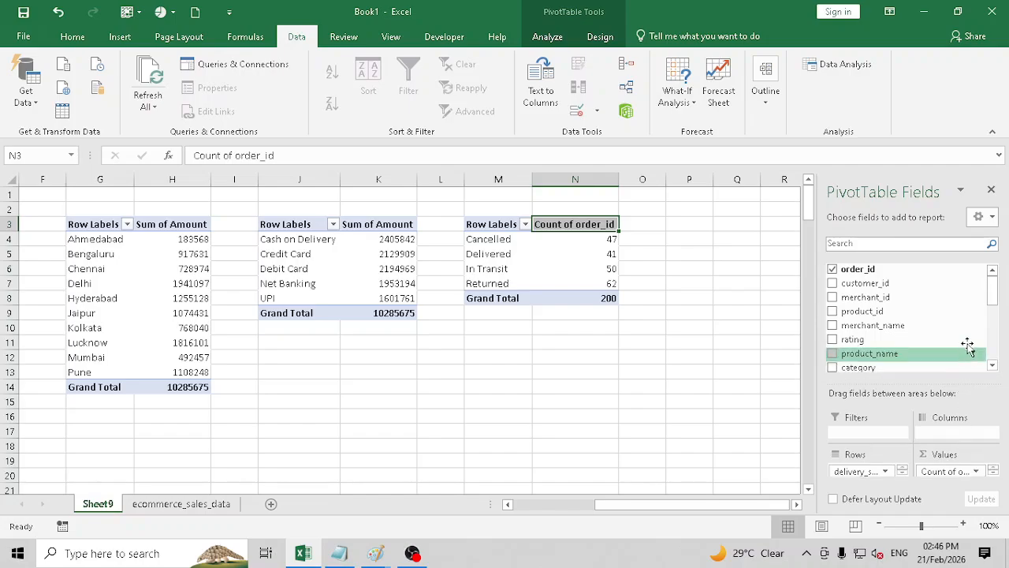
{"action": "scroll", "coordinate": [969, 331], "scroll_direction": "down", "scroll_amount": 3}
{"action": "scroll", "coordinate": [867, 351], "scroll_direction": "down", "scroll_amount": 2}
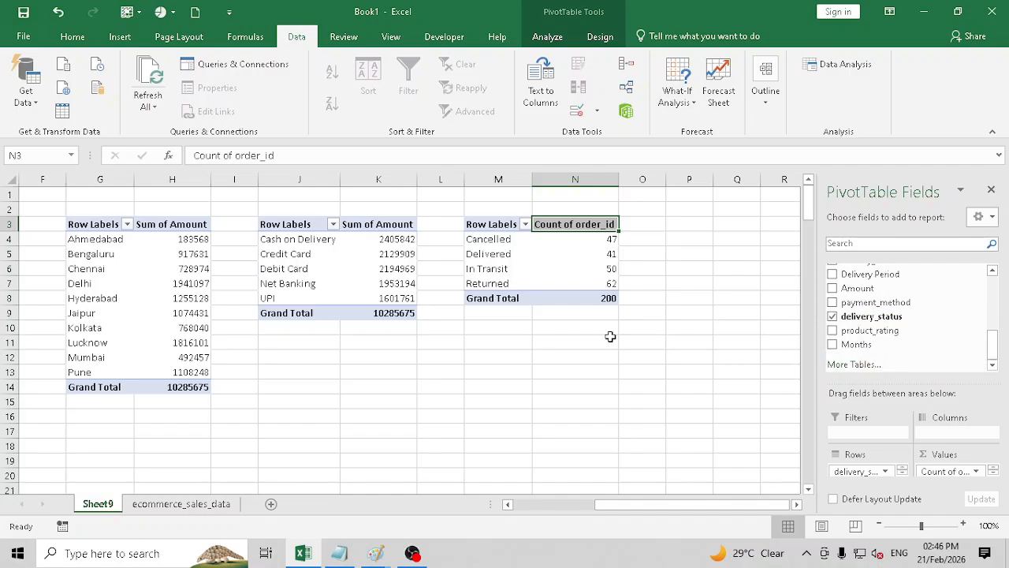
Copy the whole delivery status PivotTable to cell P3 on the same sheet
{"action": "left_click", "coordinate": [639, 371]}
{"action": "left_click_drag", "start_coordinate": [488, 223], "coordinate": [607, 303]}
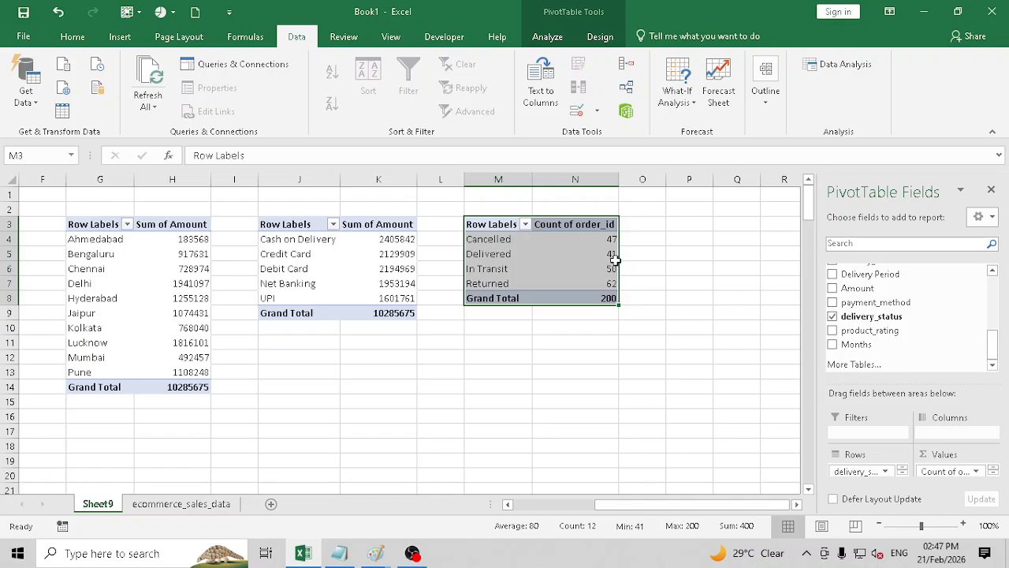
{"action": "left_click_drag", "start_coordinate": [619, 256], "coordinate": [750, 258]}
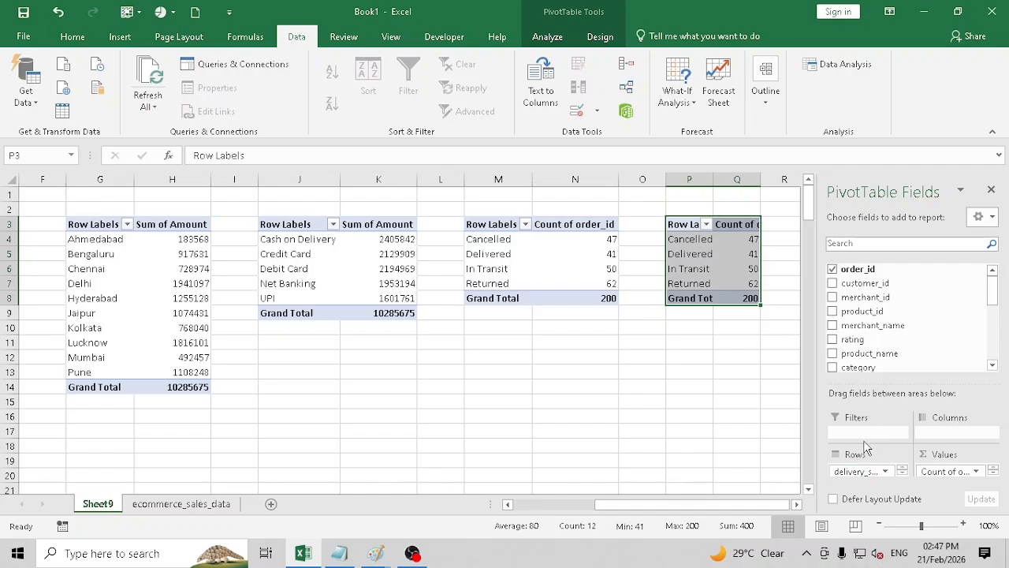
Clear the copied PivotTable at P3 by removing order_id from its values and delivery_status from its rows
{"action": "left_click_drag", "start_coordinate": [968, 386], "coordinate": [965, 312]}
{"action": "left_click_drag", "start_coordinate": [952, 434], "coordinate": [936, 293]}
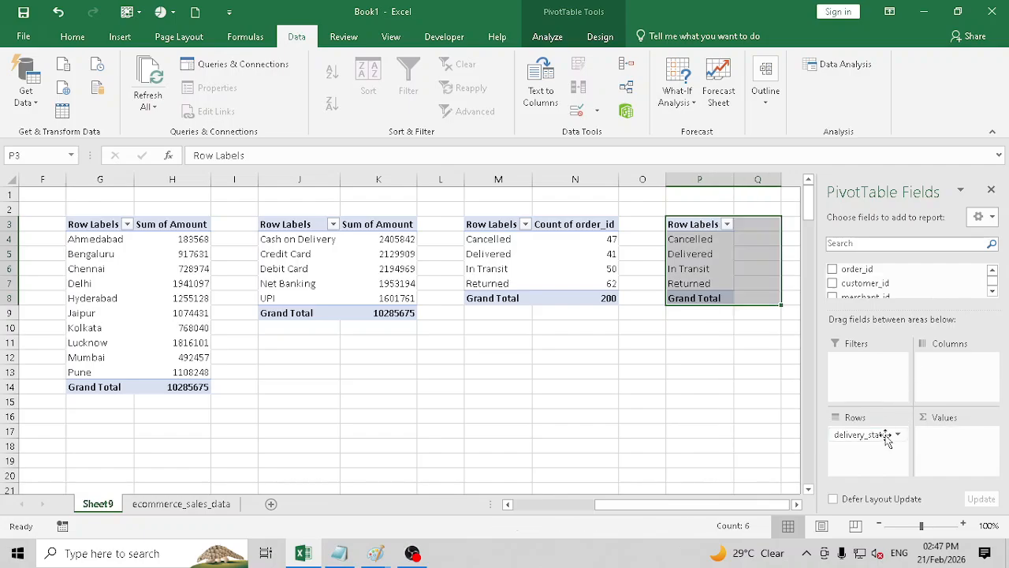
{"action": "left_click_drag", "start_coordinate": [885, 436], "coordinate": [943, 386]}
Add product_rating to the rows and order_id to the values of the PivotTable at P3, summarizing order_id by Count
{"action": "scroll", "coordinate": [913, 347], "scroll_direction": "down", "scroll_amount": 5}
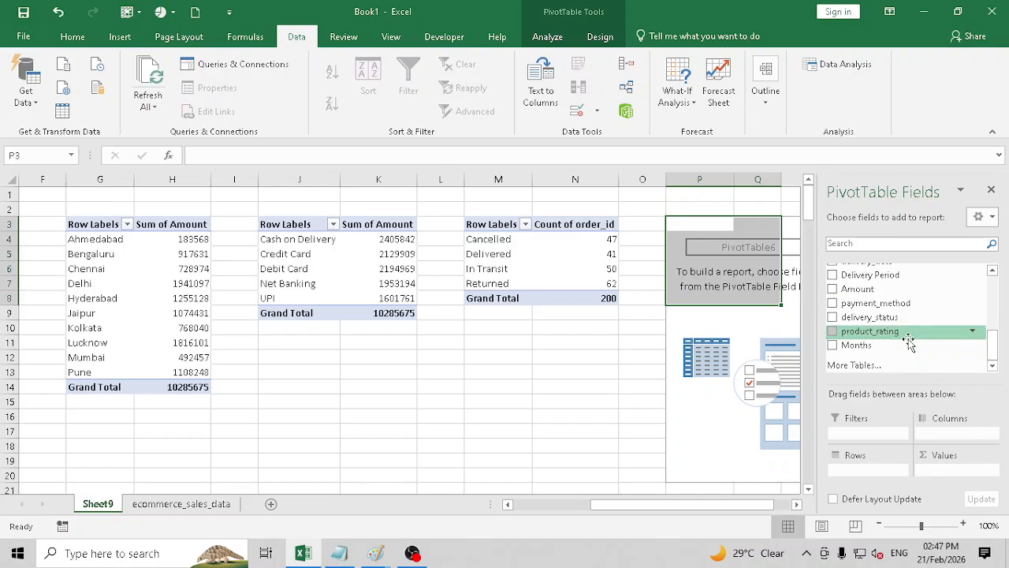
{"action": "scroll", "coordinate": [855, 351], "scroll_direction": "up", "scroll_amount": 2}
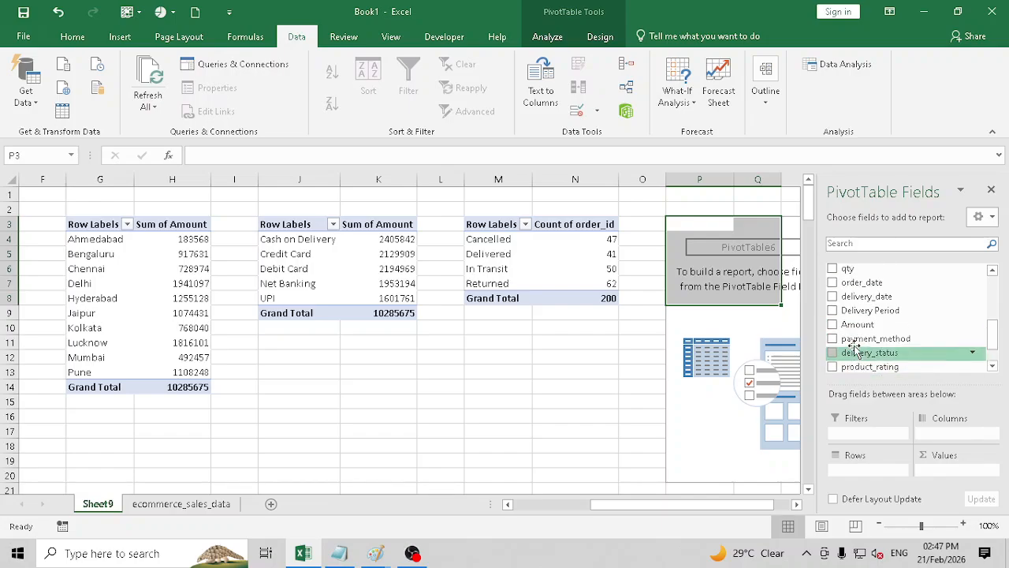
{"action": "scroll", "coordinate": [854, 351], "scroll_direction": "up", "scroll_amount": 3}
{"action": "scroll", "coordinate": [887, 326], "scroll_direction": "down", "scroll_amount": 5}
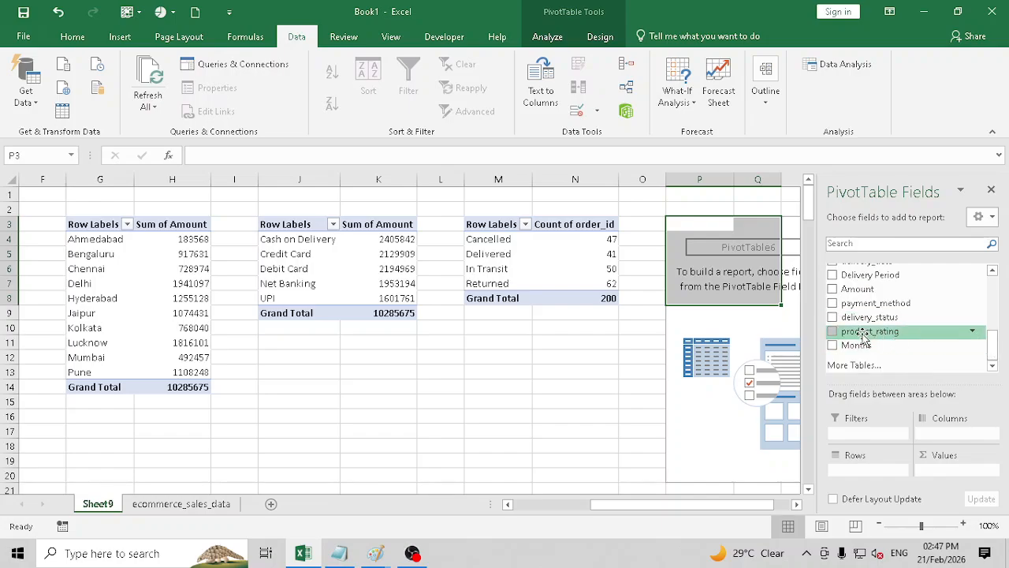
{"action": "left_click_drag", "start_coordinate": [867, 332], "coordinate": [879, 452]}
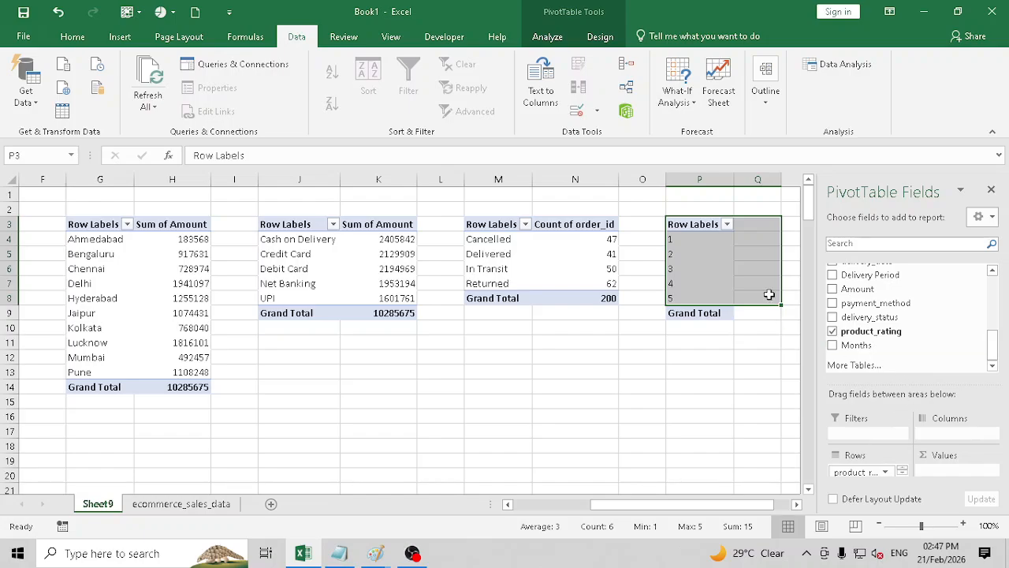
{"action": "scroll", "coordinate": [889, 342], "scroll_direction": "up", "scroll_amount": 10}
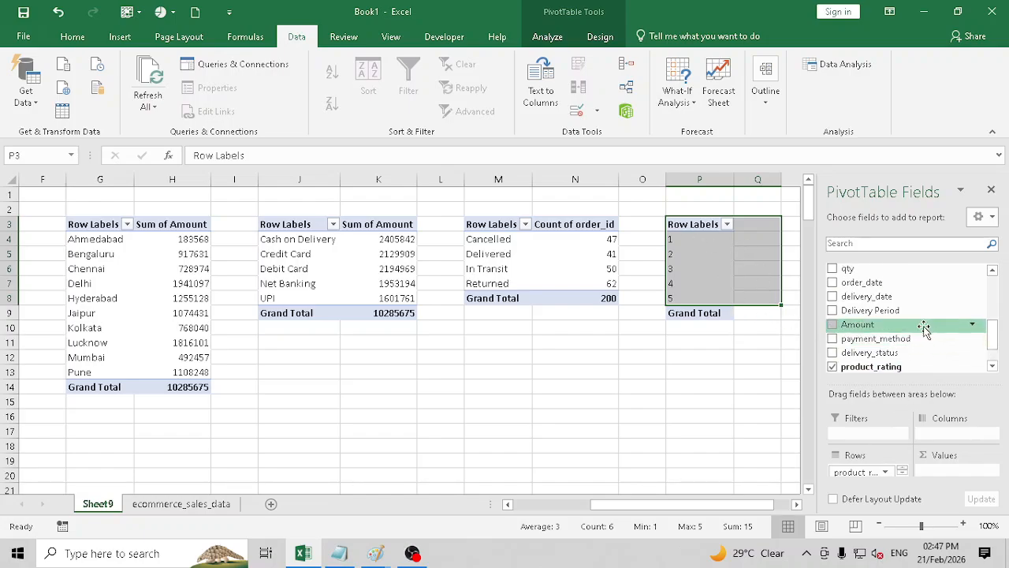
{"action": "left_click_drag", "start_coordinate": [859, 269], "coordinate": [942, 471]}
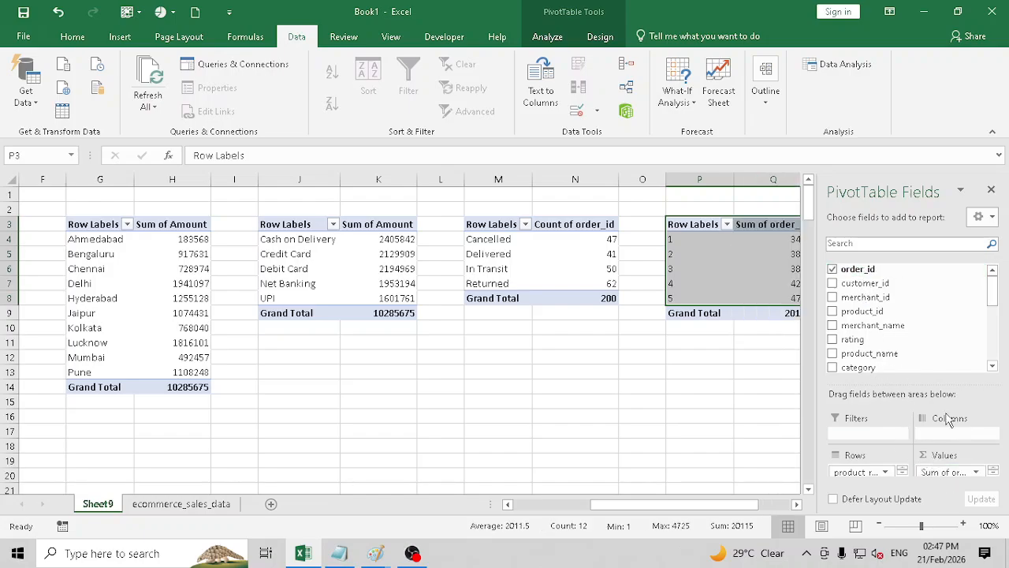
{"action": "left_click", "coordinate": [946, 470]}
{"action": "left_click", "coordinate": [938, 455]}
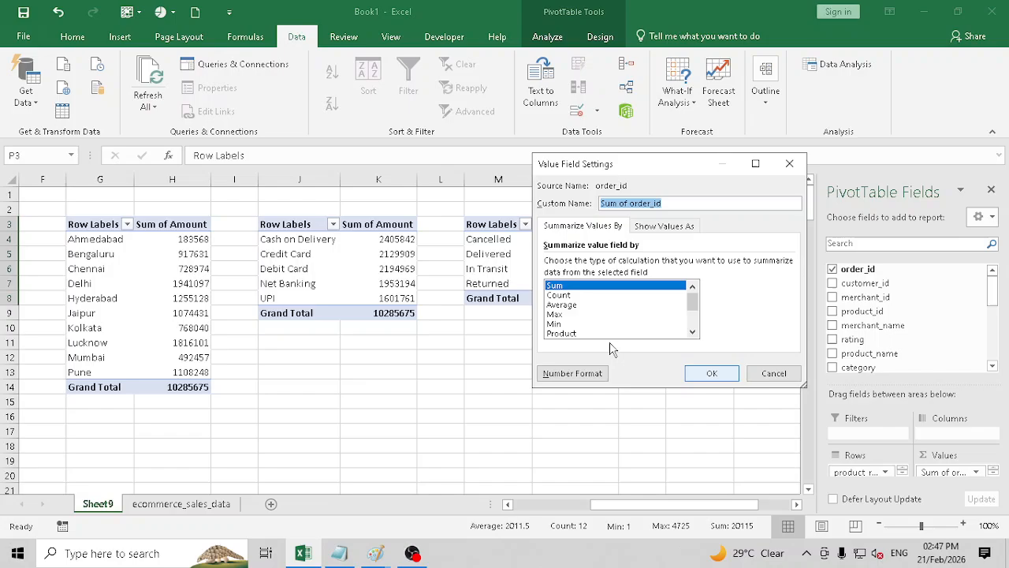
{"action": "left_click", "coordinate": [569, 294]}
{"action": "left_click", "coordinate": [709, 373]}
Examine the order counts for each product rating and review the other PivotTables on the sheet
{"action": "left_click", "coordinate": [796, 506]}
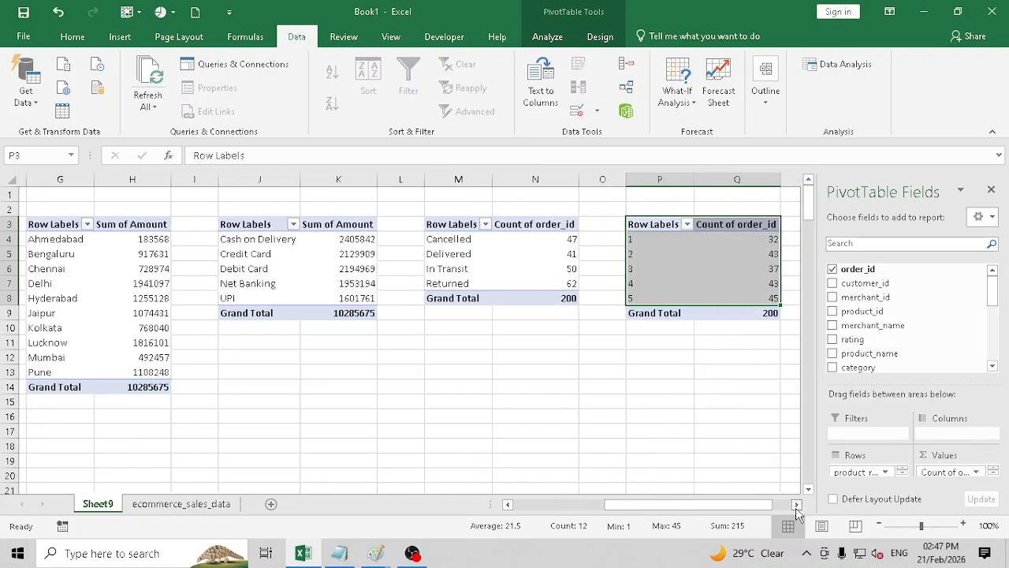
{"action": "left_click", "coordinate": [796, 505]}
{"action": "left_click", "coordinate": [796, 505]}
{"action": "left_click", "coordinate": [607, 249]}
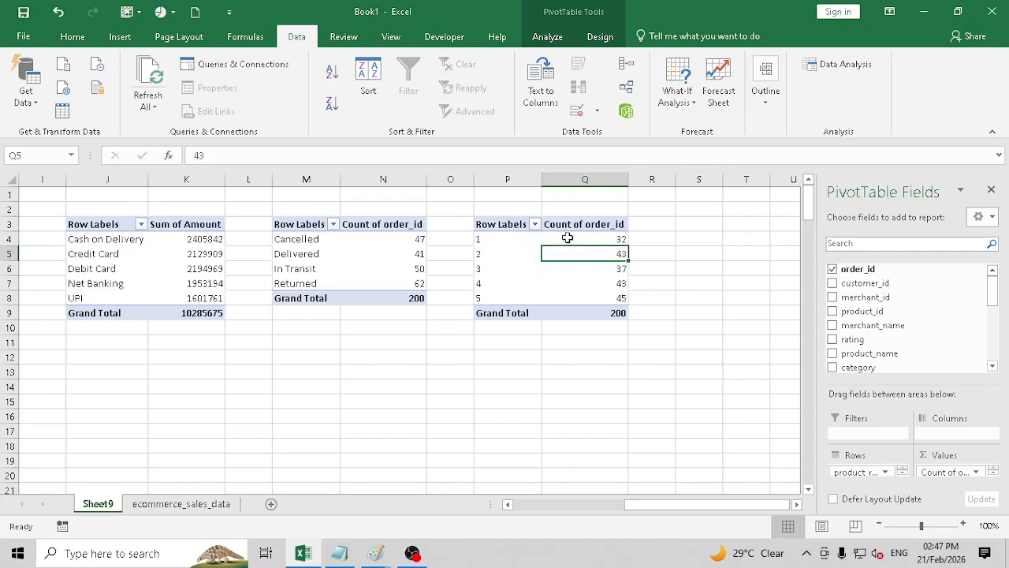
{"action": "left_click_drag", "start_coordinate": [583, 237], "coordinate": [496, 242]}
{"action": "left_click", "coordinate": [597, 254]}
{"action": "left_click", "coordinate": [604, 270], "text": "ctrl"}
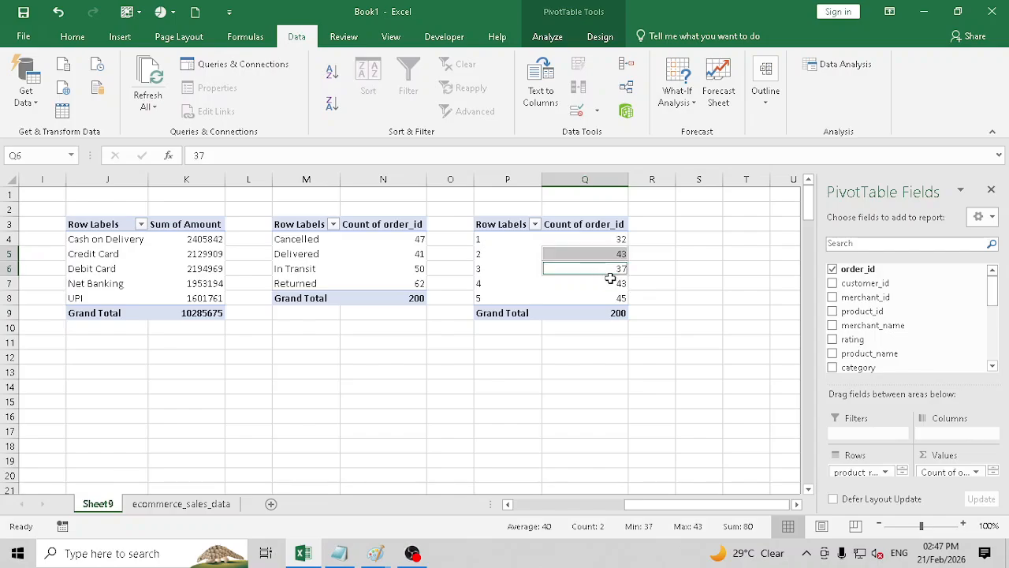
{"action": "left_click", "coordinate": [612, 283], "text": "ctrl"}
{"action": "left_click", "coordinate": [617, 297], "text": "ctrl"}
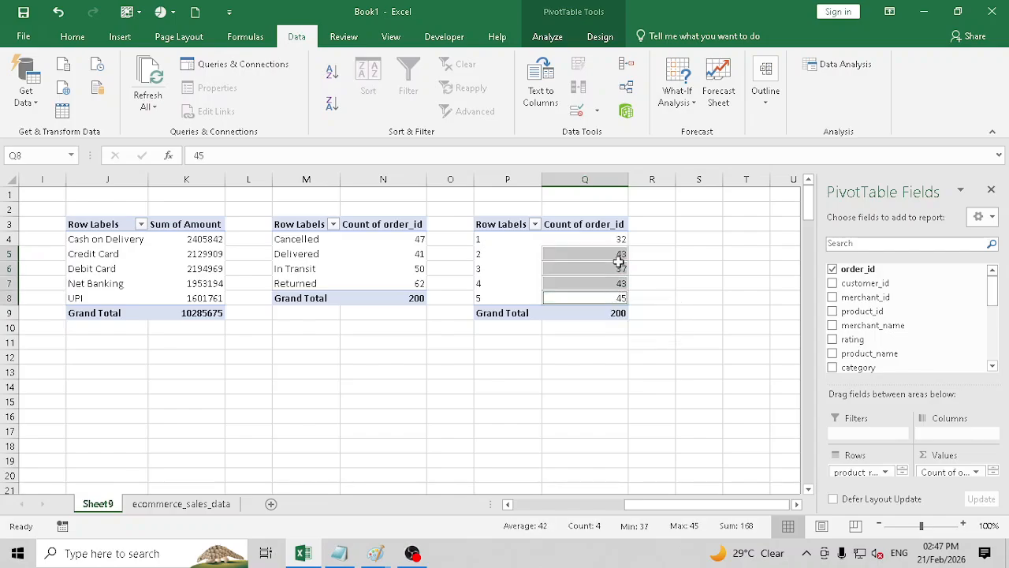
{"action": "left_click_drag", "start_coordinate": [619, 237], "coordinate": [513, 313]}
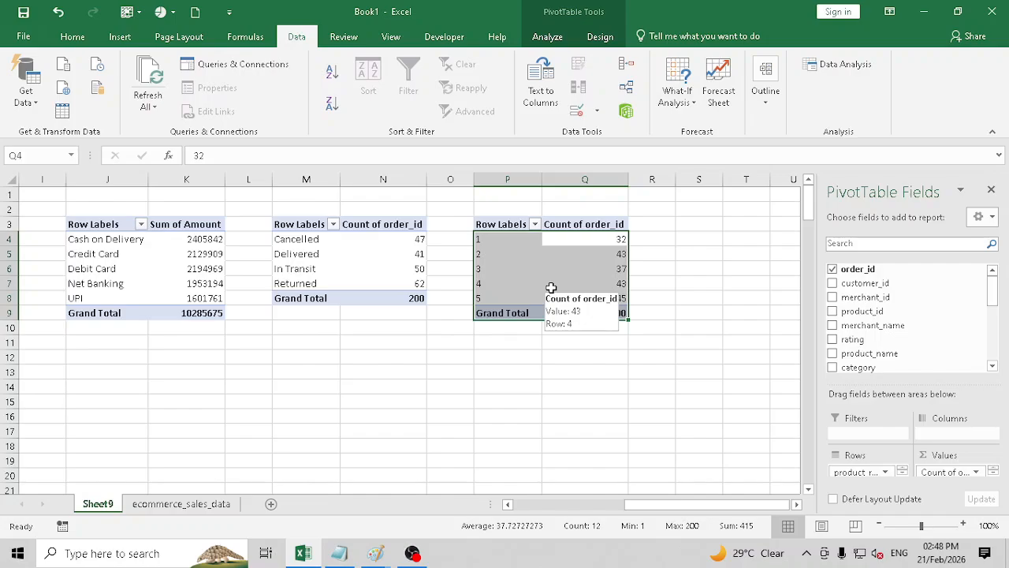
{"action": "left_click_drag", "start_coordinate": [670, 508], "coordinate": [512, 506]}
{"action": "scroll", "coordinate": [597, 324], "scroll_direction": "down", "scroll_amount": 1}
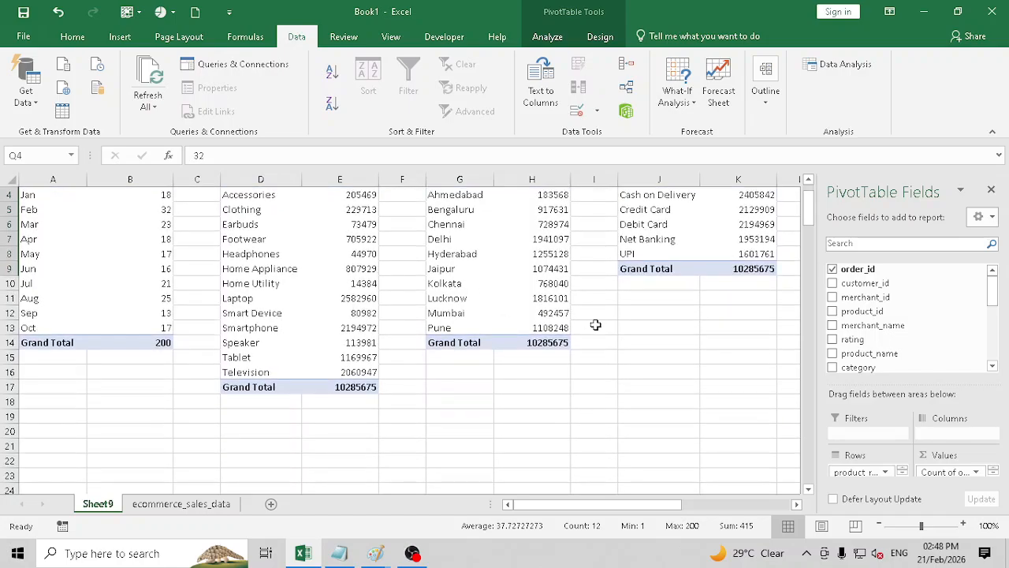
{"action": "left_click_drag", "start_coordinate": [655, 505], "coordinate": [438, 489]}
{"action": "scroll", "coordinate": [231, 325], "scroll_direction": "up", "scroll_amount": 1}
{"action": "scroll", "coordinate": [230, 325], "scroll_direction": "down", "scroll_amount": 1}
Add a new worksheet between Sheet9 and ecommerce_sales_data and rename it Dashboard
{"action": "left_click", "coordinate": [270, 504]}
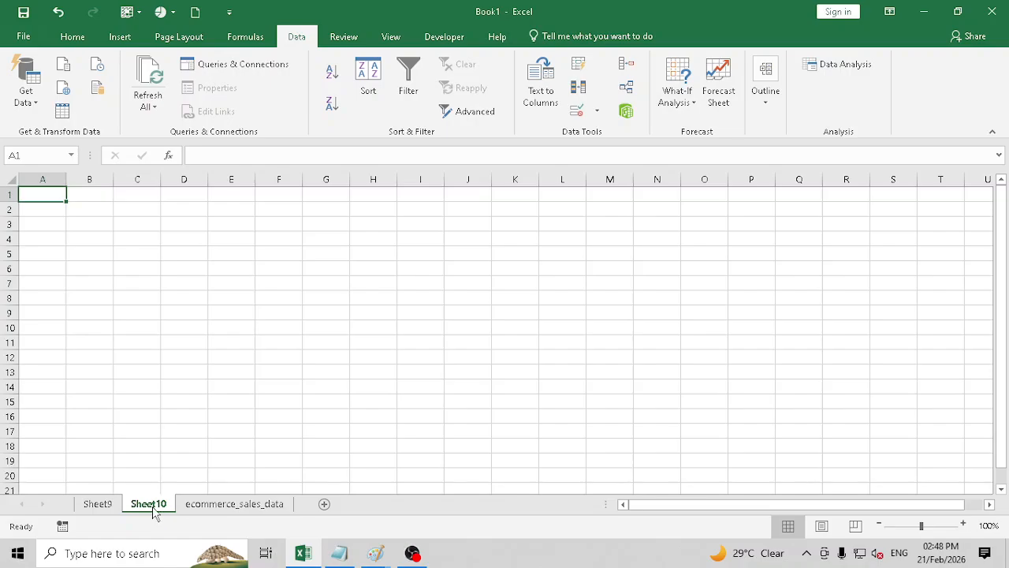
{"action": "right_click", "coordinate": [154, 508]}
{"action": "left_click", "coordinate": [199, 373]}
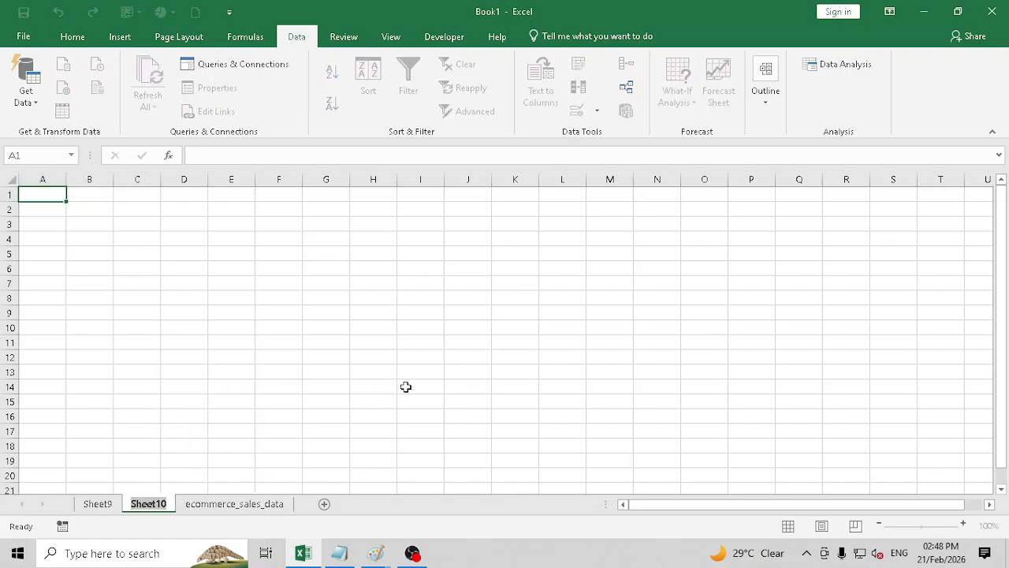
{"action": "type", "text": "Dashboard"}
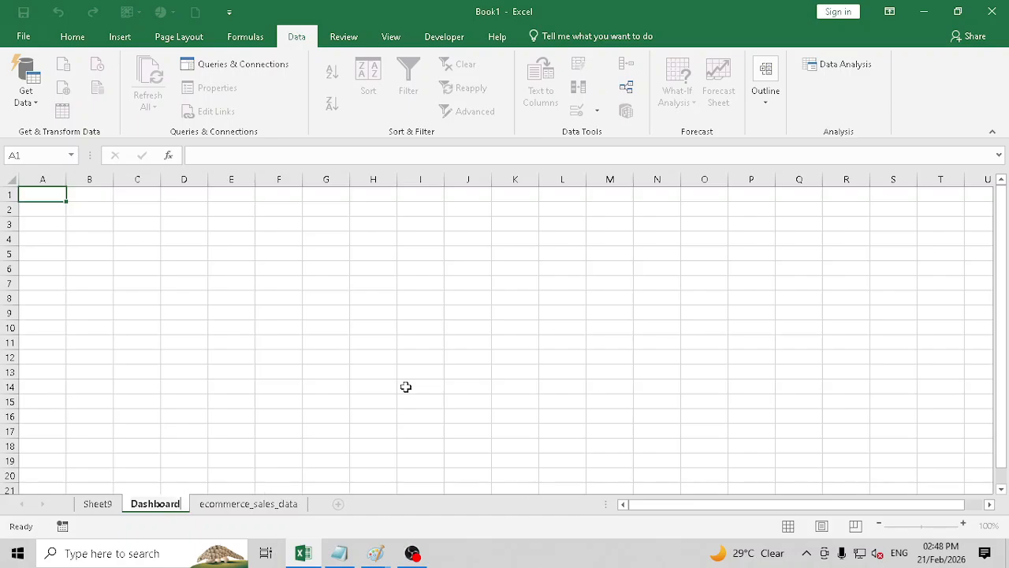
{"action": "key", "text": "Return"}
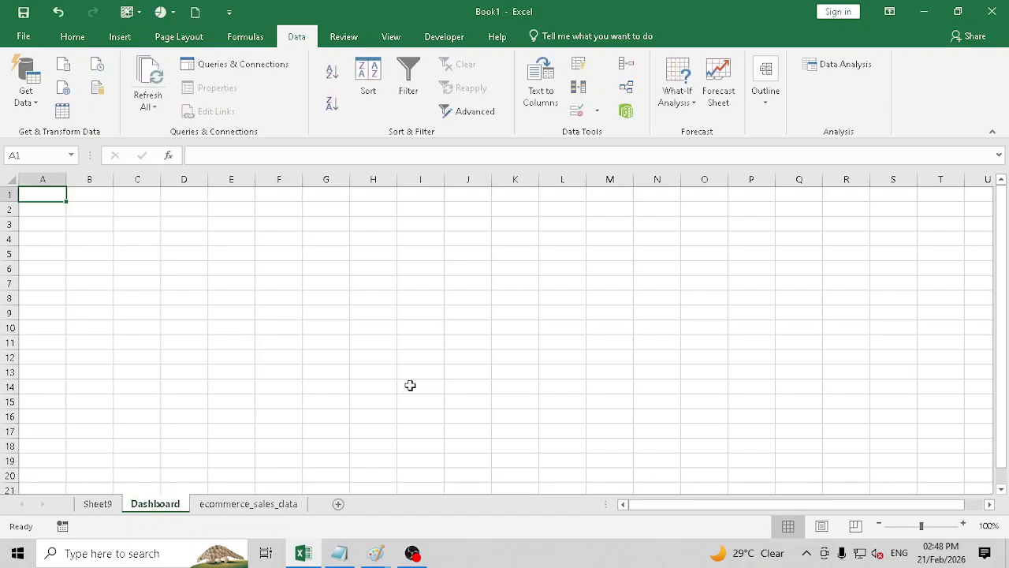
Switch to Google Chrome and open Google Images
{"action": "left_click", "coordinate": [87, 552]}
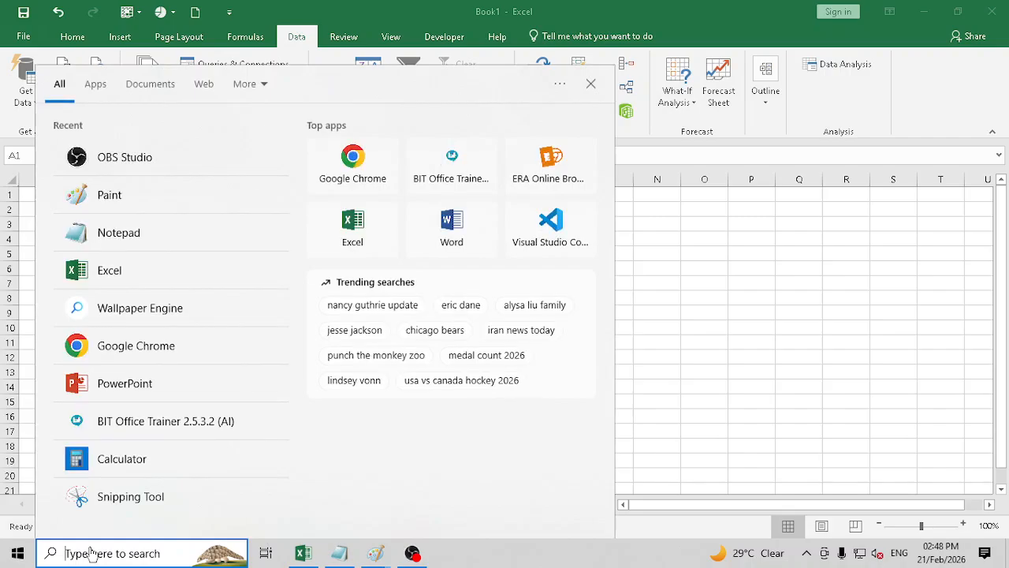
{"action": "type", "text": "ch"}
{"action": "left_click", "coordinate": [197, 151]}
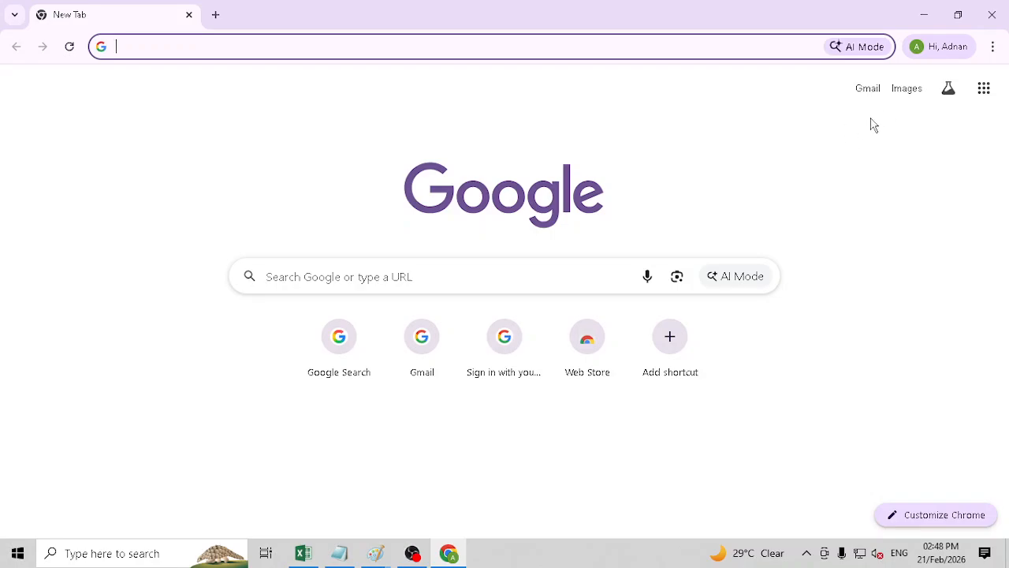
{"action": "left_click", "coordinate": [907, 89]}
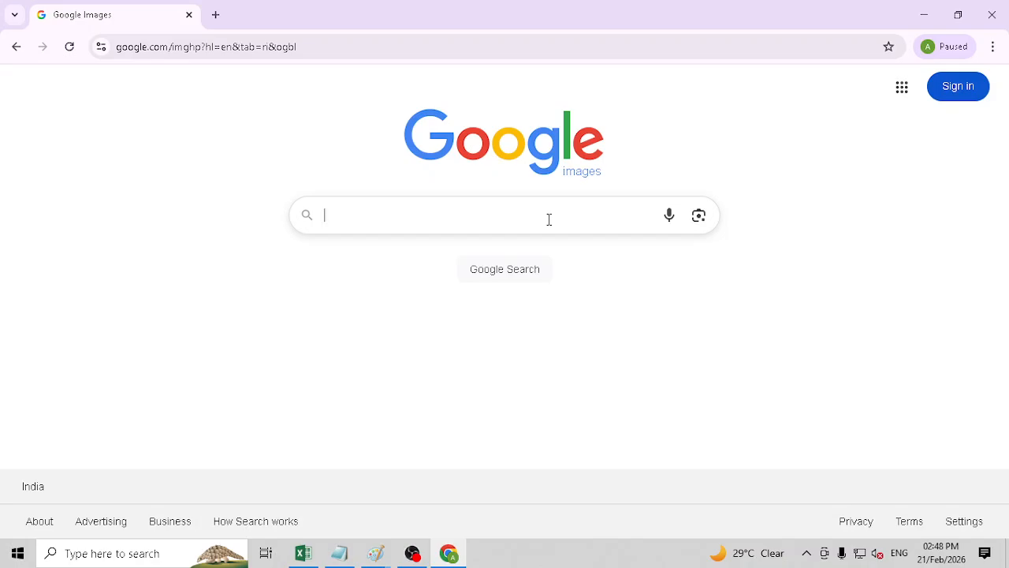
Search Google Images for "sales dashboard in power bi"
{"action": "type", "text": "dash"}
{"action": "key", "text": "BackSpace"}
{"action": "key", "text": "BackSpace"}
{"action": "key", "text": "BackSpace"}
{"action": "key", "text": "BackSpace"}
{"action": "type", "text": "sal"}
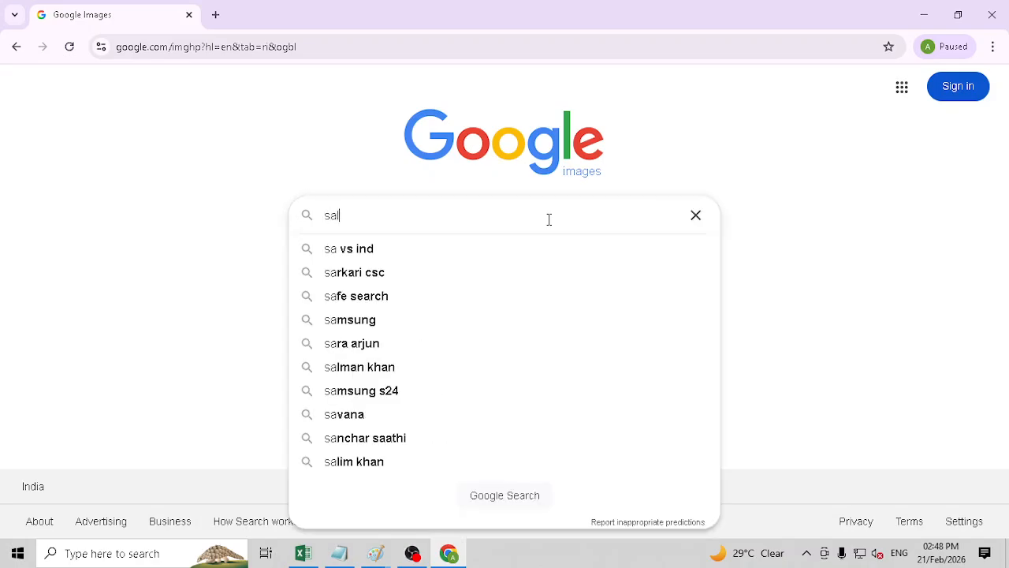
{"action": "type", "text": "es dashboard"}
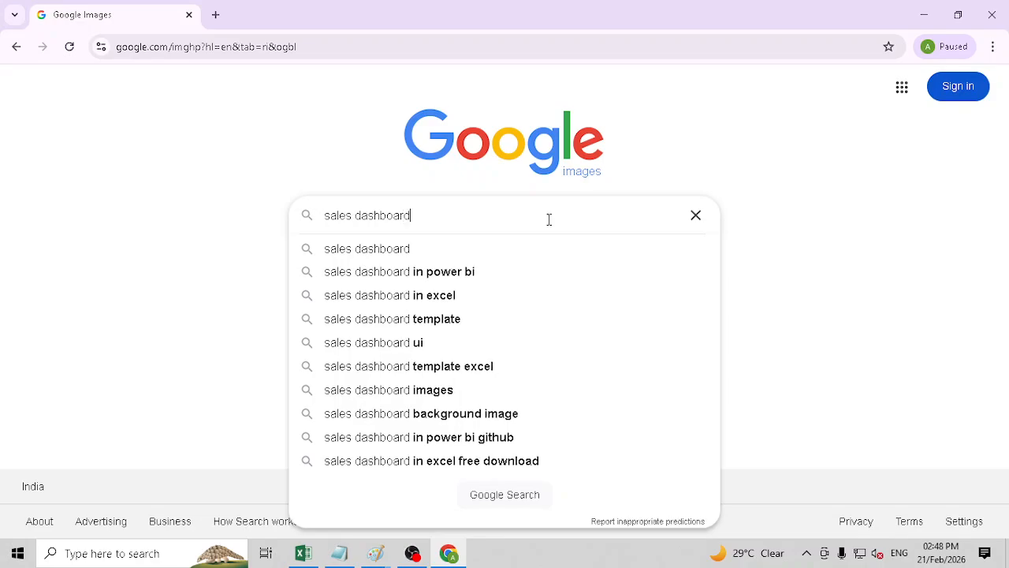
{"action": "key", "text": "Down"}
{"action": "key", "text": "Down"}
{"action": "key", "text": "Return"}
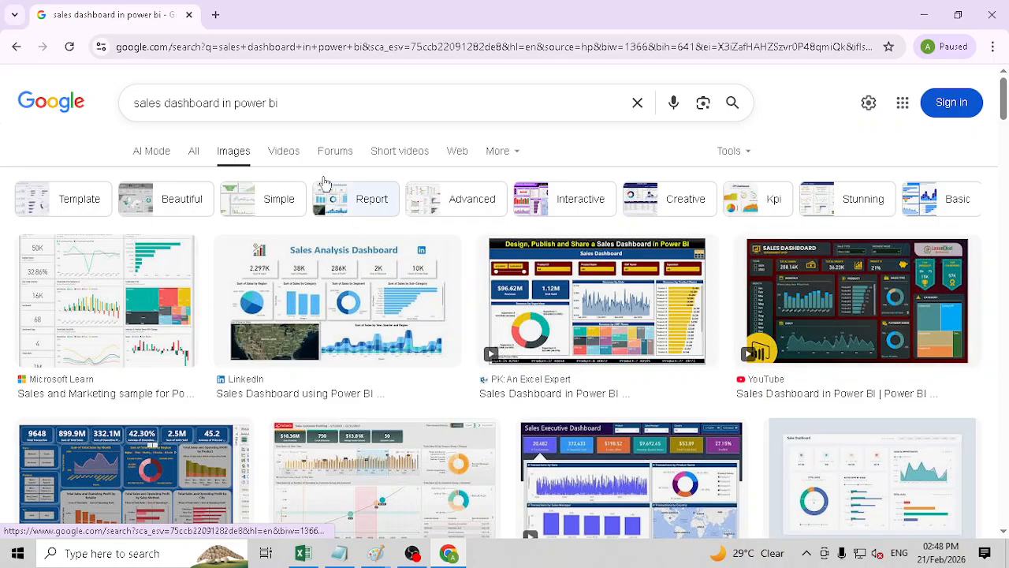
Change the image search to "sales dashboard in excel"
{"action": "left_click_drag", "start_coordinate": [236, 104], "coordinate": [430, 113]}
{"action": "type", "text": "e"}
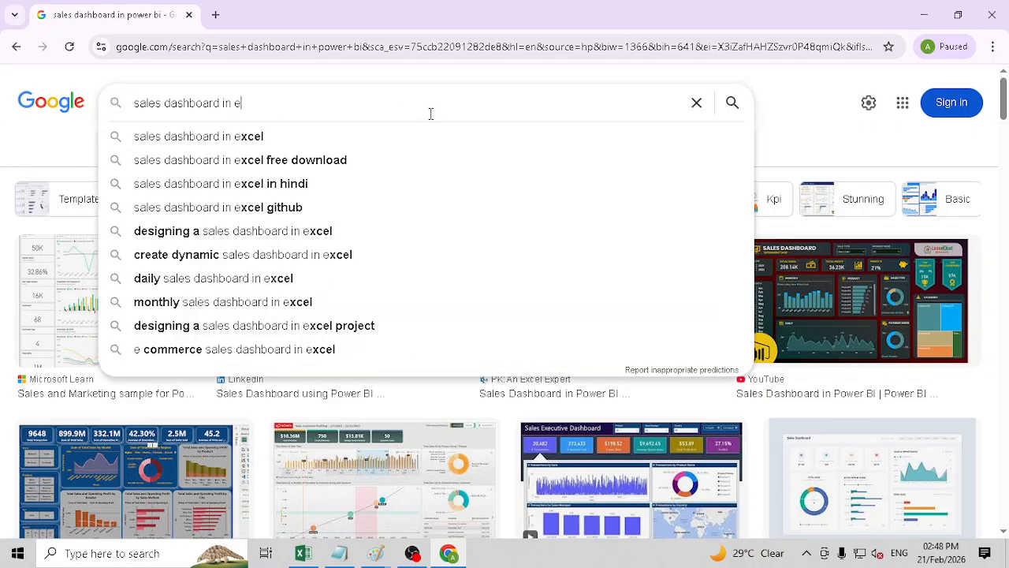
{"action": "type", "text": "xcel"}
{"action": "key", "text": "Return"}
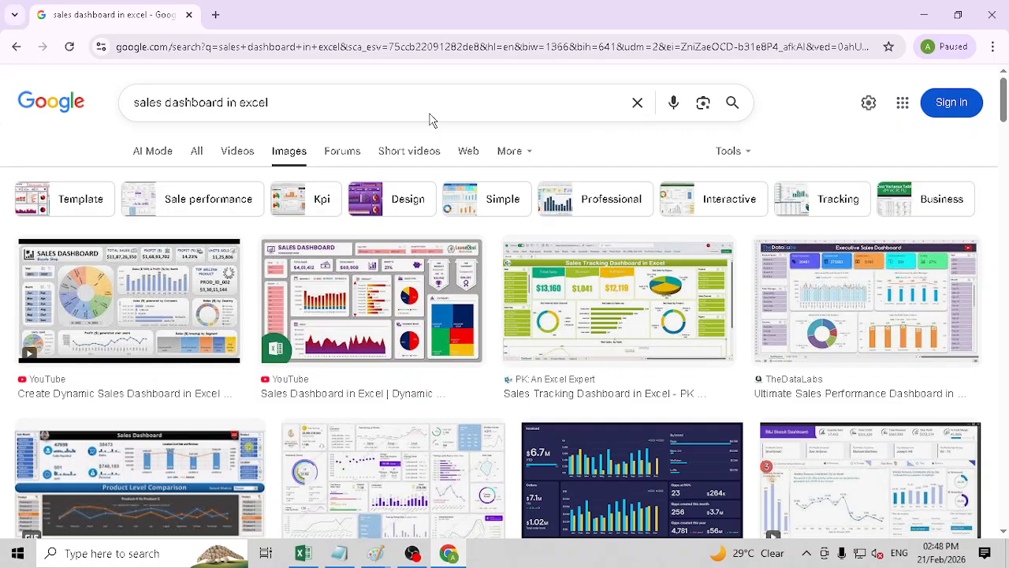
Preview several Excel sales dashboard images, including the dynamic, executive and interactive examples, to compare their layouts
{"action": "scroll", "coordinate": [459, 150], "scroll_direction": "down", "scroll_amount": 1}
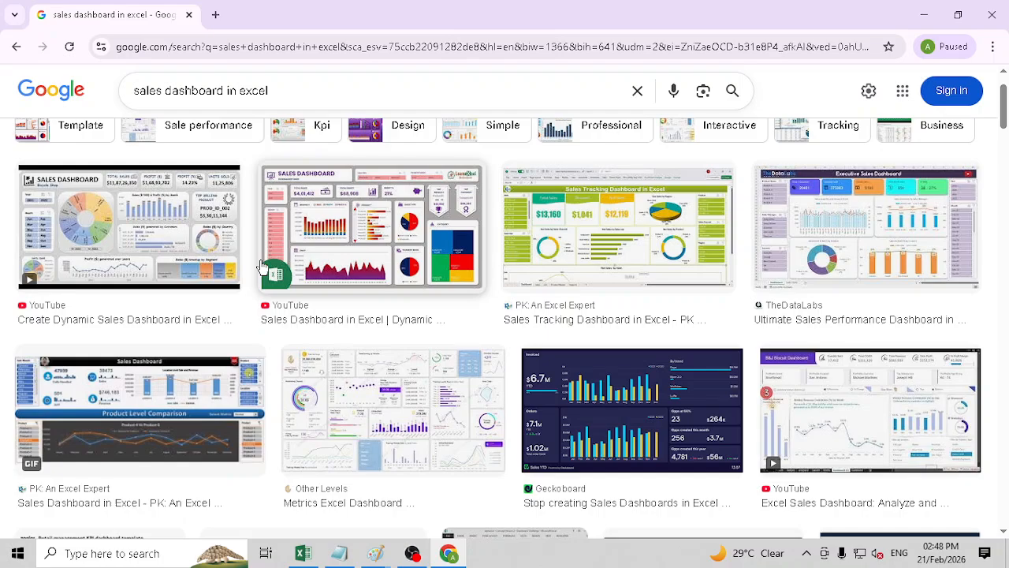
{"action": "left_click", "coordinate": [164, 218]}
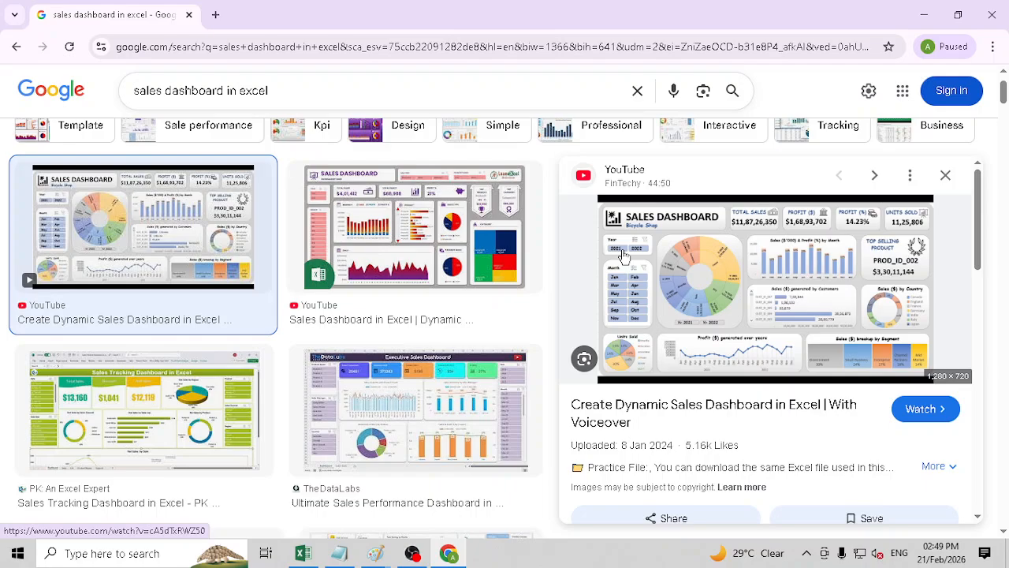
{"action": "scroll", "coordinate": [597, 292], "scroll_direction": "down", "scroll_amount": 1}
{"action": "left_click", "coordinate": [421, 387]}
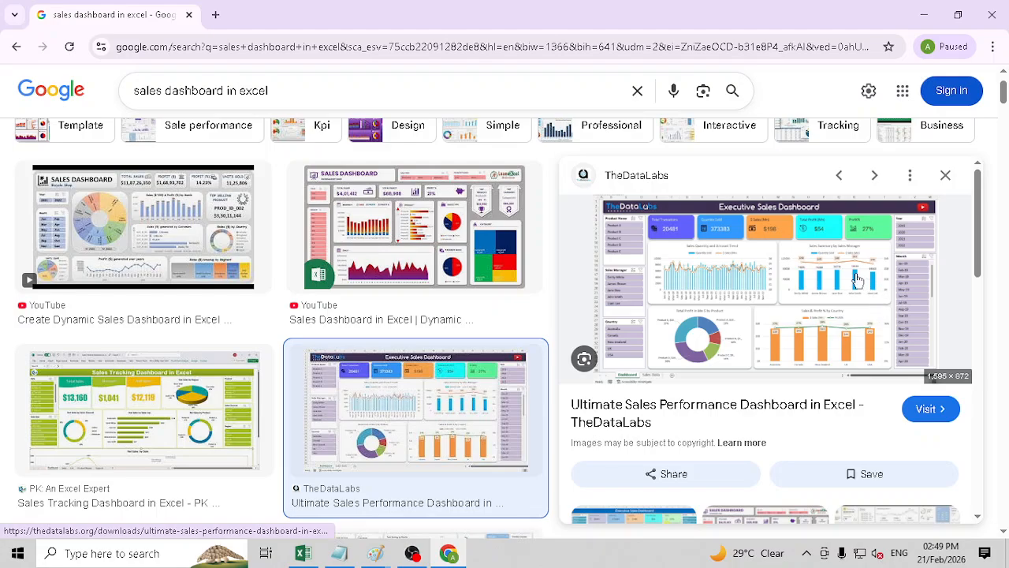
{"action": "left_click", "coordinate": [476, 241]}
{"action": "scroll", "coordinate": [699, 347], "scroll_direction": "down", "scroll_amount": 3}
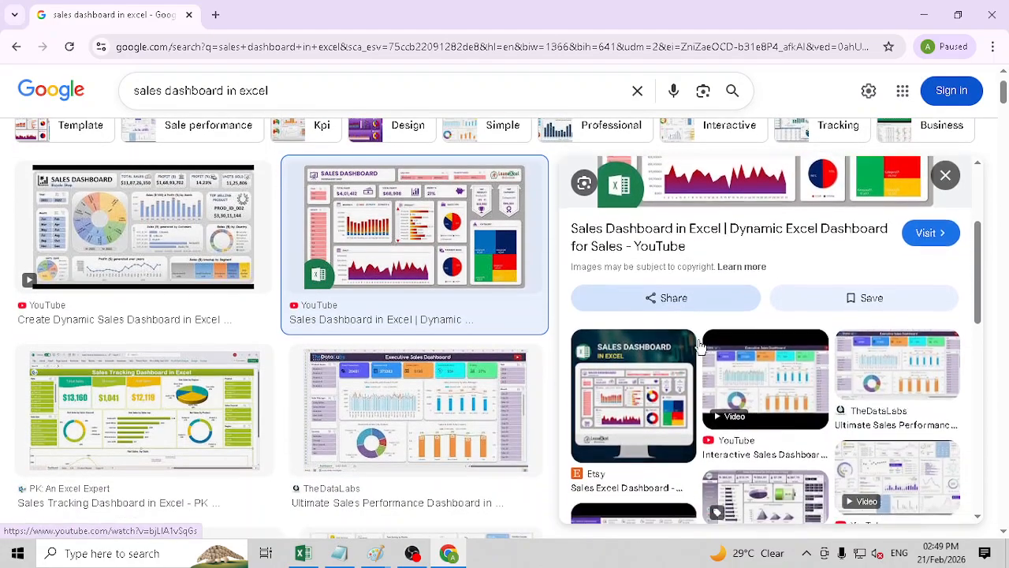
{"action": "left_click", "coordinate": [724, 353]}
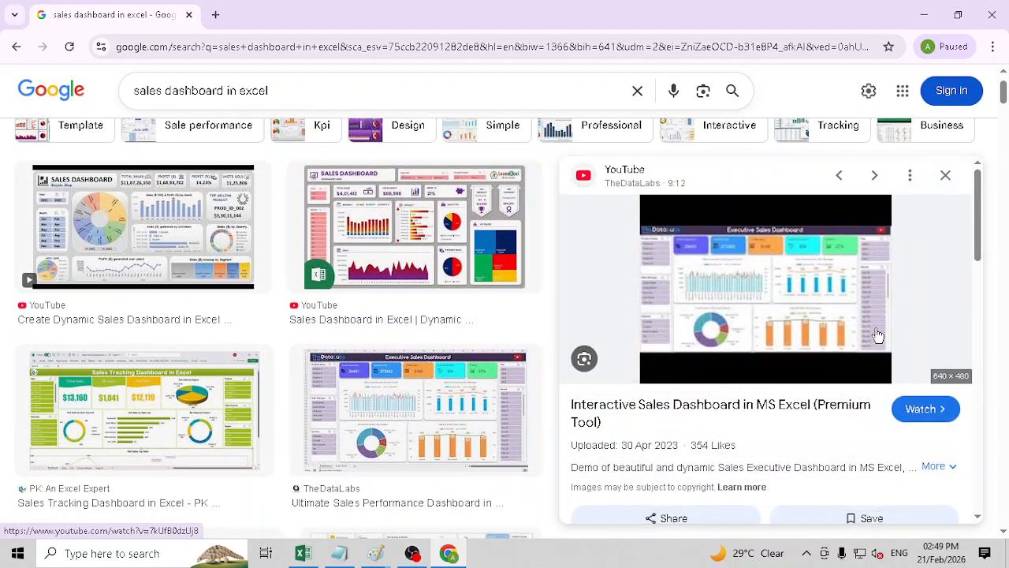
{"action": "left_click", "coordinate": [945, 175]}
Replace "excel" in the image search with "power BI" and browse the resulting sales dashboards
{"action": "scroll", "coordinate": [246, 103], "scroll_direction": "up", "scroll_amount": 1}
{"action": "left_click_drag", "start_coordinate": [238, 103], "coordinate": [426, 102]}
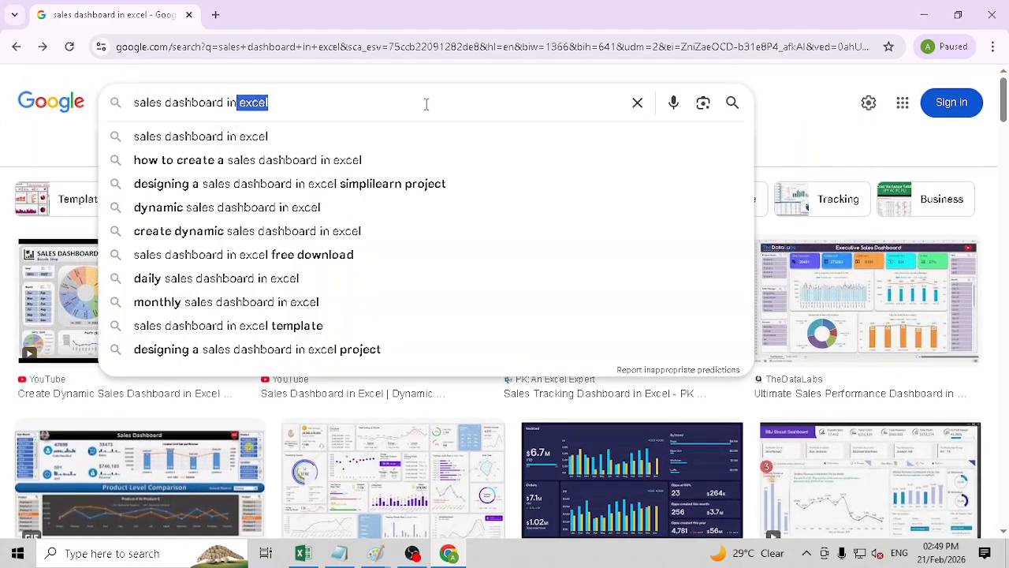
{"action": "key", "text": "BackSpace"}
{"action": "type", "text": "power BI"}
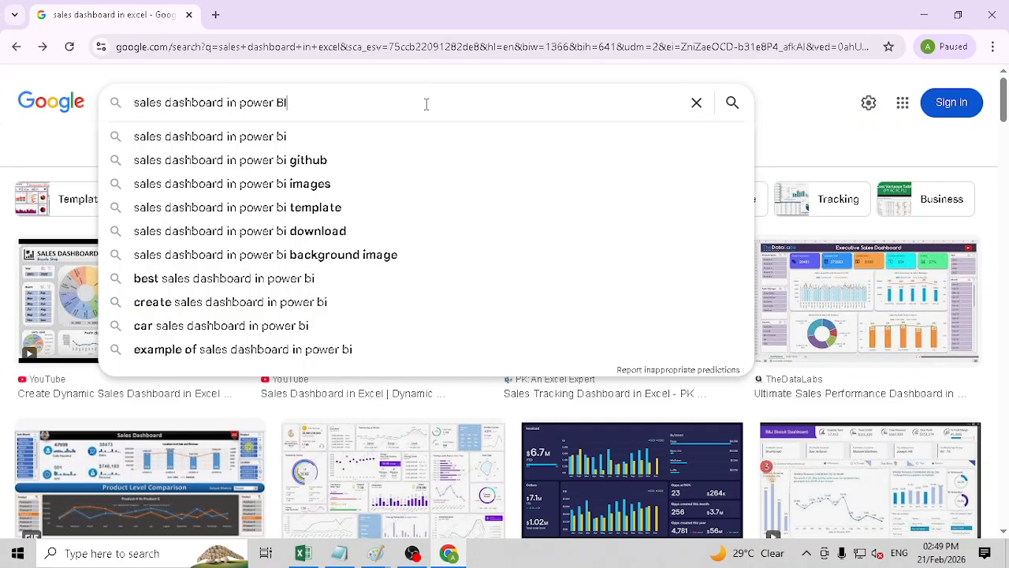
{"action": "key", "text": "Return"}
{"action": "scroll", "coordinate": [581, 269], "scroll_direction": "down", "scroll_amount": 2}
{"action": "scroll", "coordinate": [581, 269], "scroll_direction": "down", "scroll_amount": 1}
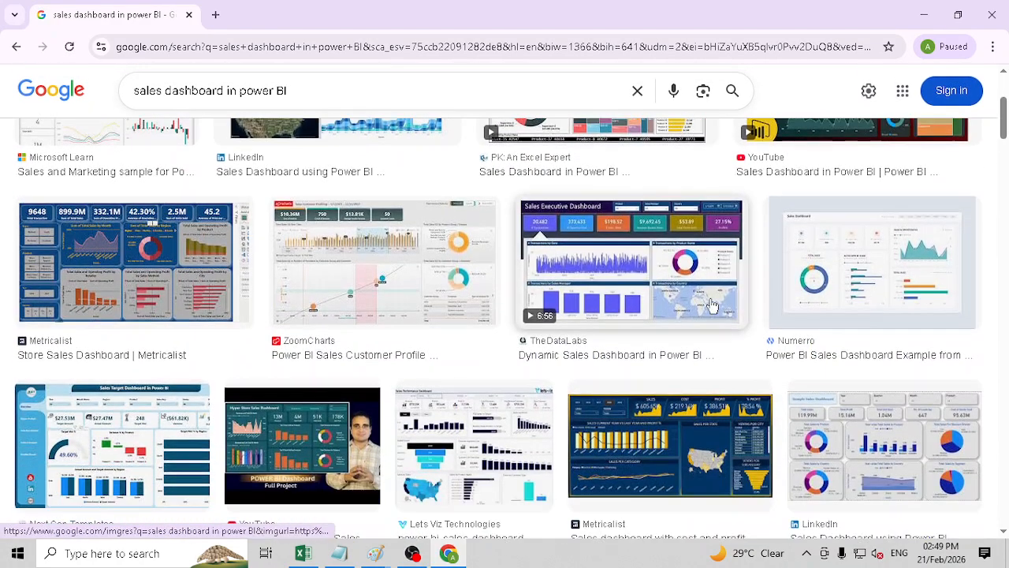
Preview the Numerro and Next Gen Templates Power BI sales dashboards to study their layouts
{"action": "left_click", "coordinate": [855, 284]}
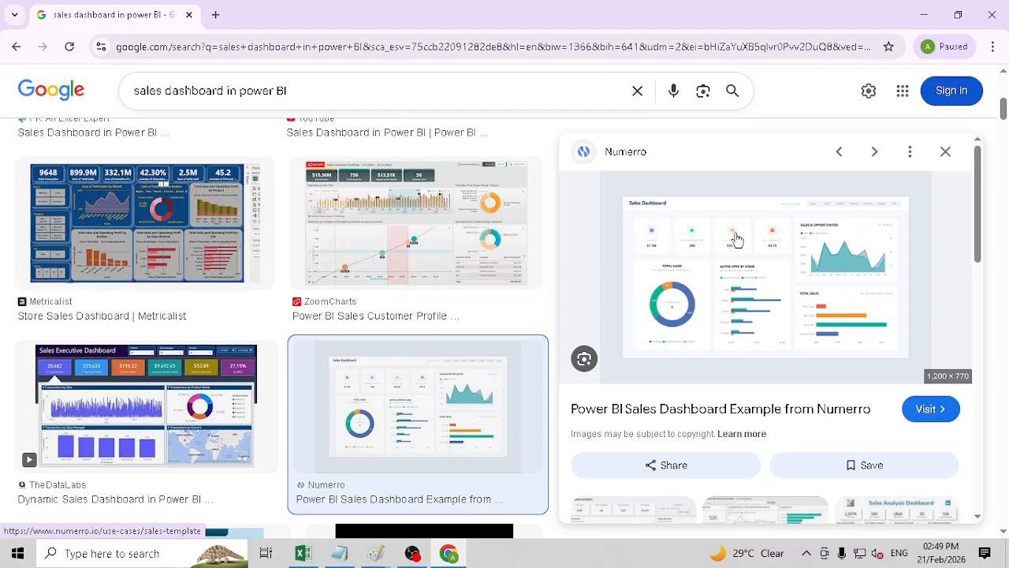
{"action": "scroll", "coordinate": [737, 268], "scroll_direction": "down", "scroll_amount": 4}
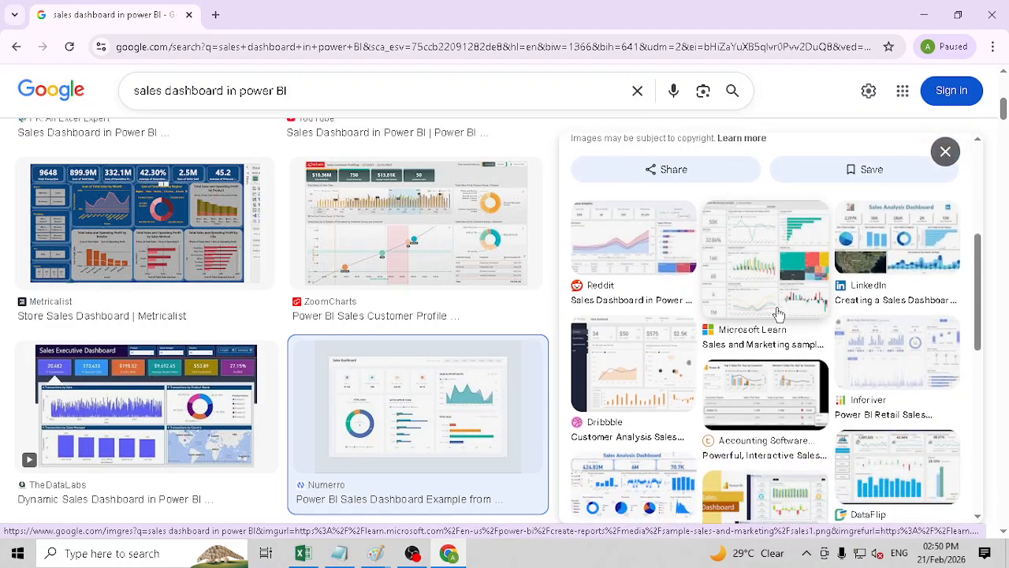
{"action": "scroll", "coordinate": [279, 361], "scroll_direction": "down", "scroll_amount": 3}
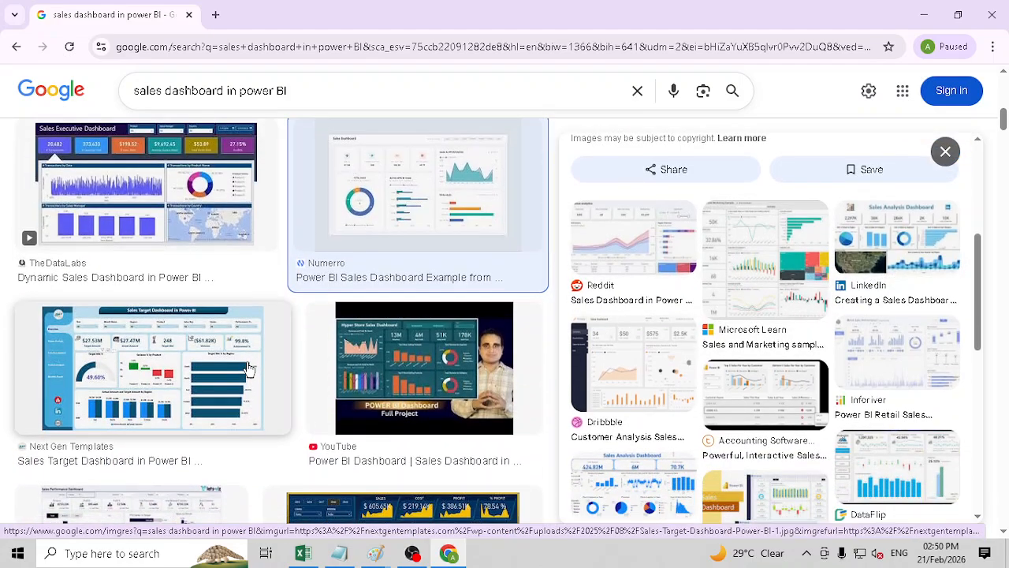
{"action": "left_click", "coordinate": [207, 360]}
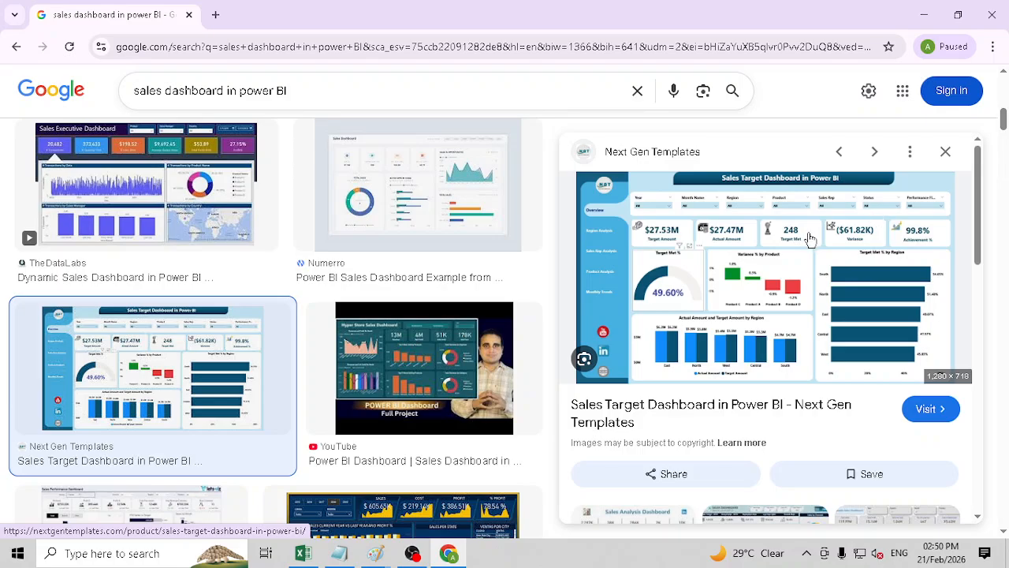
Browse more Power BI dashboard images and preview the Microsoft Learn sample and the LinkedIn Sales Analysis Dashboard
{"action": "scroll", "coordinate": [306, 360], "scroll_direction": "down", "scroll_amount": 6}
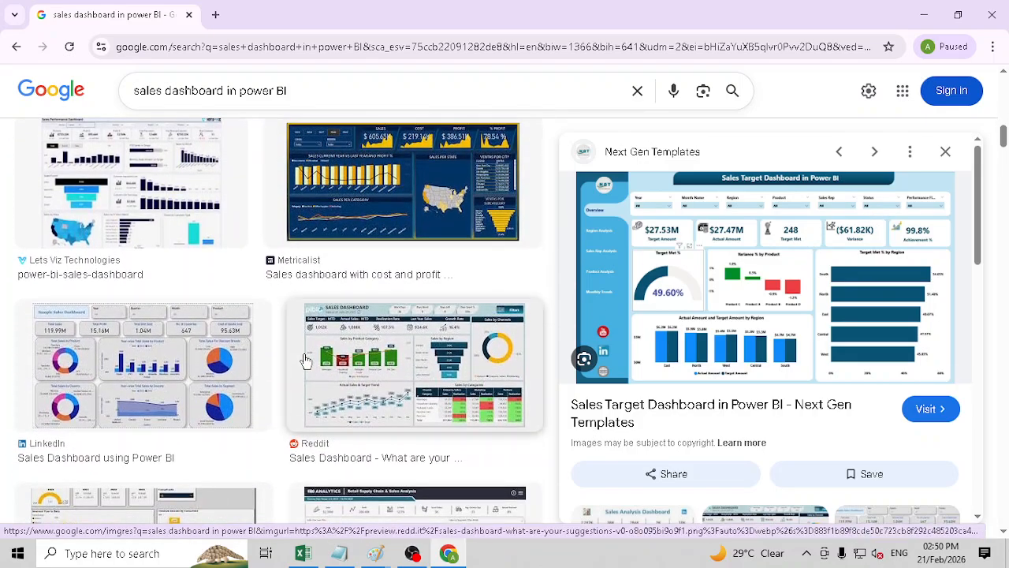
{"action": "scroll", "coordinate": [418, 382], "scroll_direction": "up", "scroll_amount": 2}
{"action": "scroll", "coordinate": [426, 394], "scroll_direction": "down", "scroll_amount": 2}
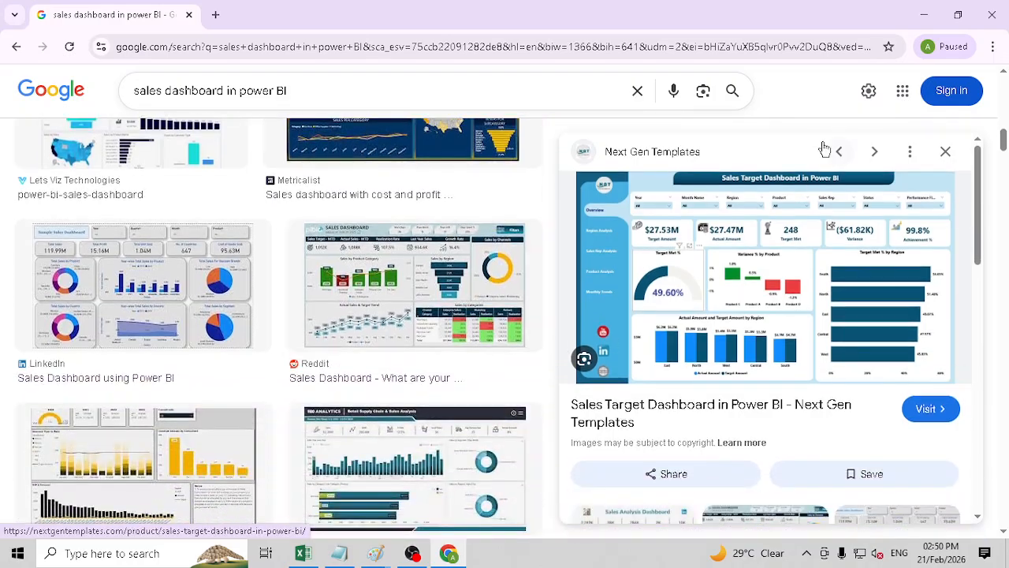
{"action": "scroll", "coordinate": [286, 338], "scroll_direction": "up", "scroll_amount": 2}
{"action": "scroll", "coordinate": [225, 345], "scroll_direction": "down", "scroll_amount": 6}
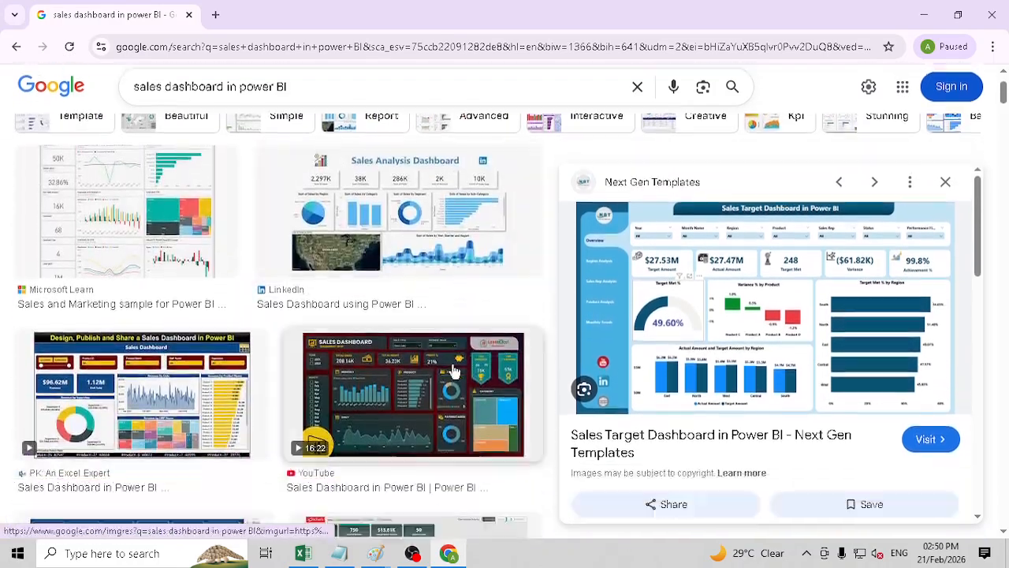
{"action": "scroll", "coordinate": [453, 371], "scroll_direction": "up", "scroll_amount": 1}
{"action": "left_click", "coordinate": [163, 303]}
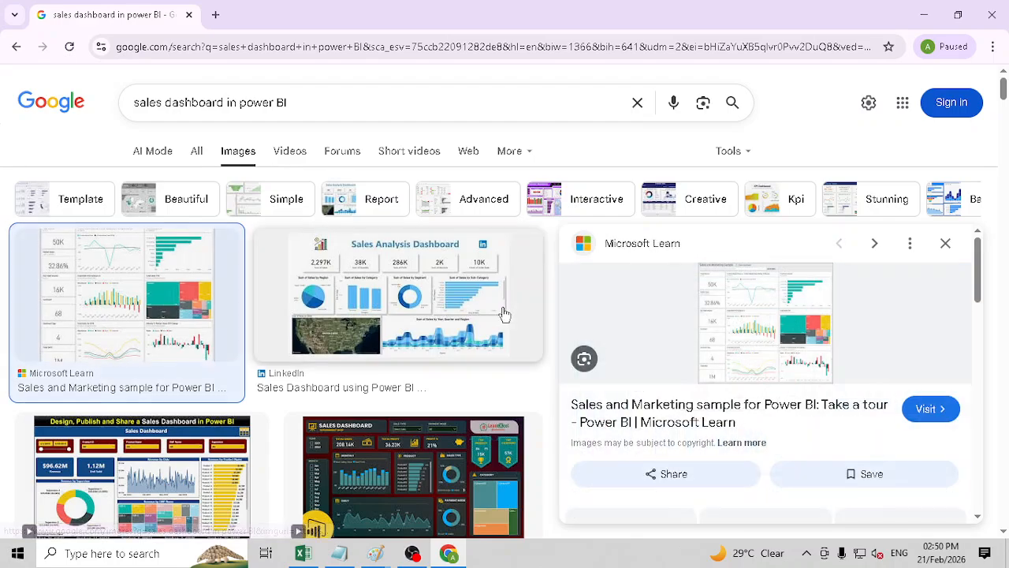
{"action": "left_click", "coordinate": [945, 242]}
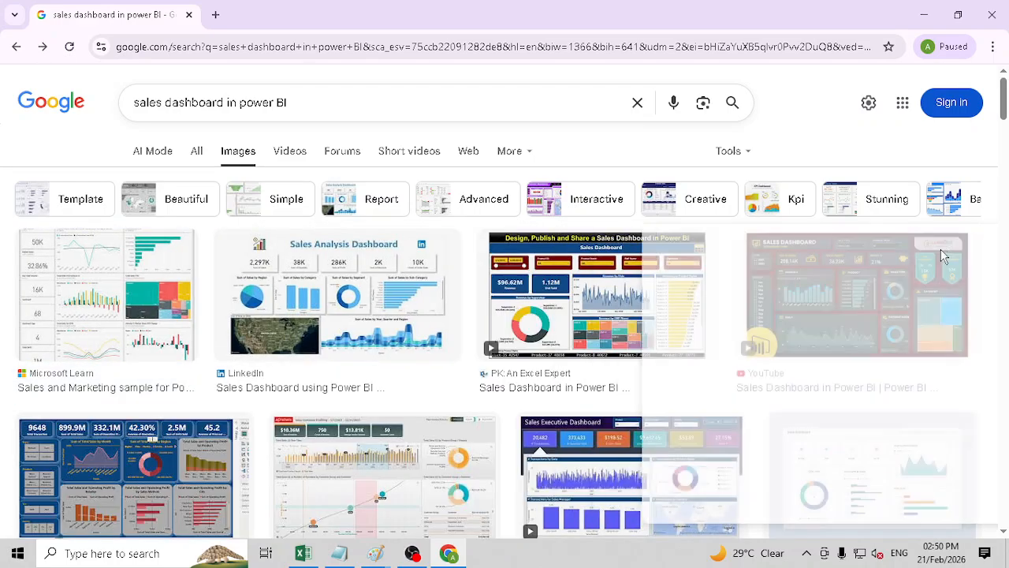
{"action": "left_click", "coordinate": [339, 296]}
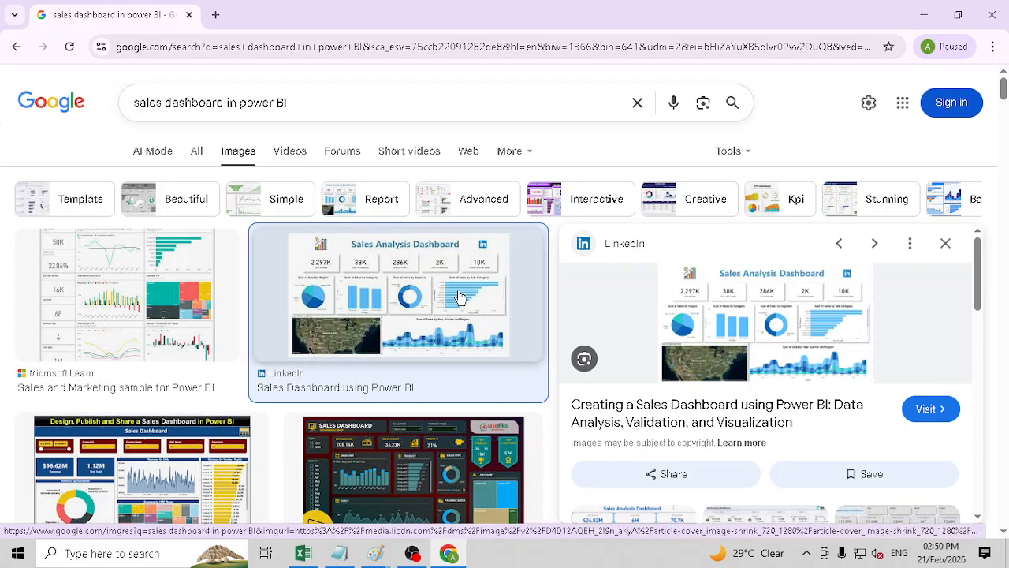
Switch back to Excel and merge and center cells A1:L1 on the Dashboard sheet
{"action": "left_click", "coordinate": [921, 16]}
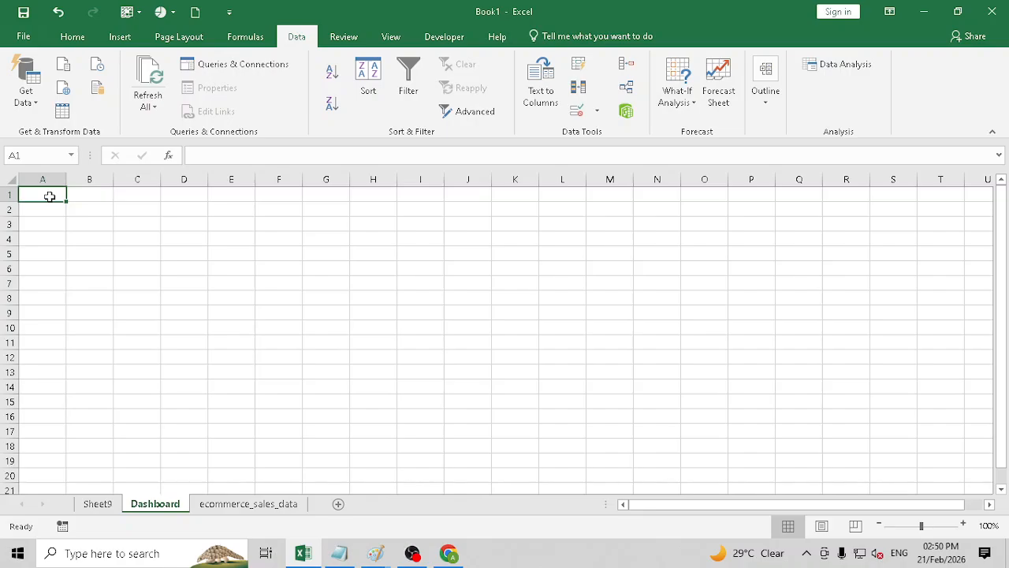
{"action": "left_click_drag", "start_coordinate": [49, 196], "coordinate": [752, 181]}
{"action": "left_click_drag", "start_coordinate": [53, 191], "coordinate": [573, 195]}
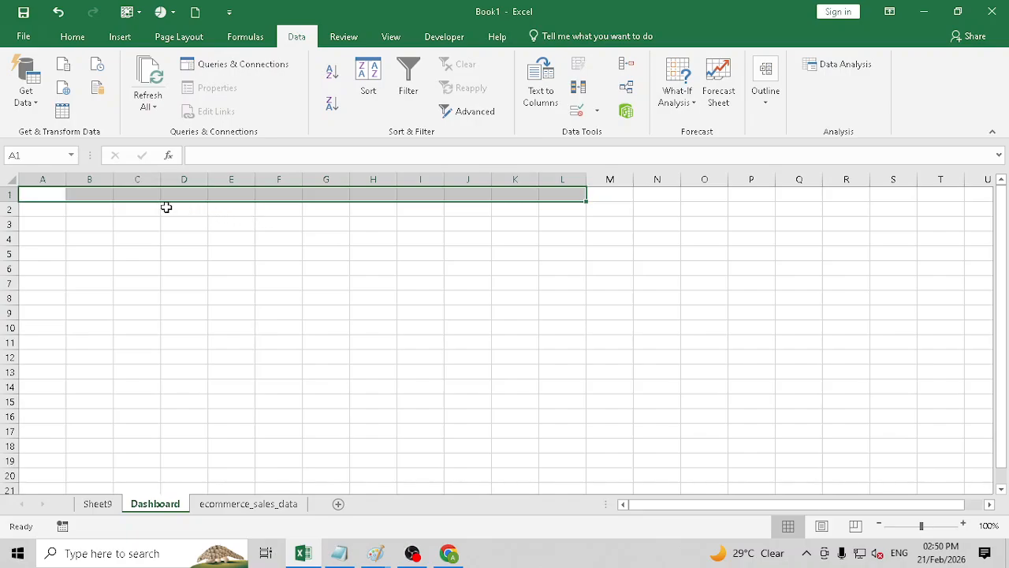
{"action": "left_click_drag", "start_coordinate": [36, 191], "coordinate": [560, 184]}
{"action": "left_click", "coordinate": [73, 36]}
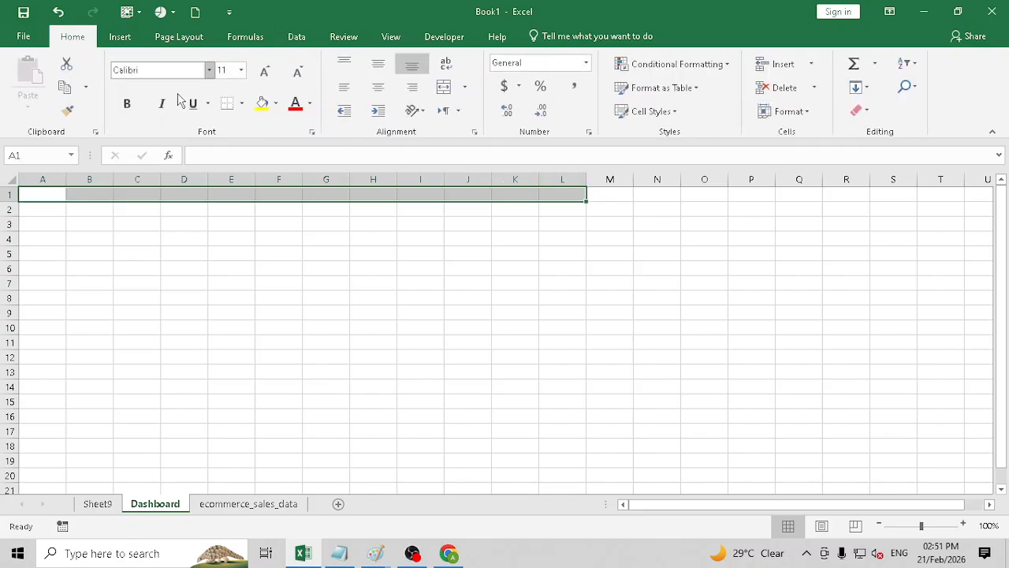
{"action": "left_click", "coordinate": [444, 86]}
Enter the title "Ecommerce Sales Data Analysis" in the merged cell A1 of the Dashboard sheet
{"action": "double_click", "coordinate": [245, 194]}
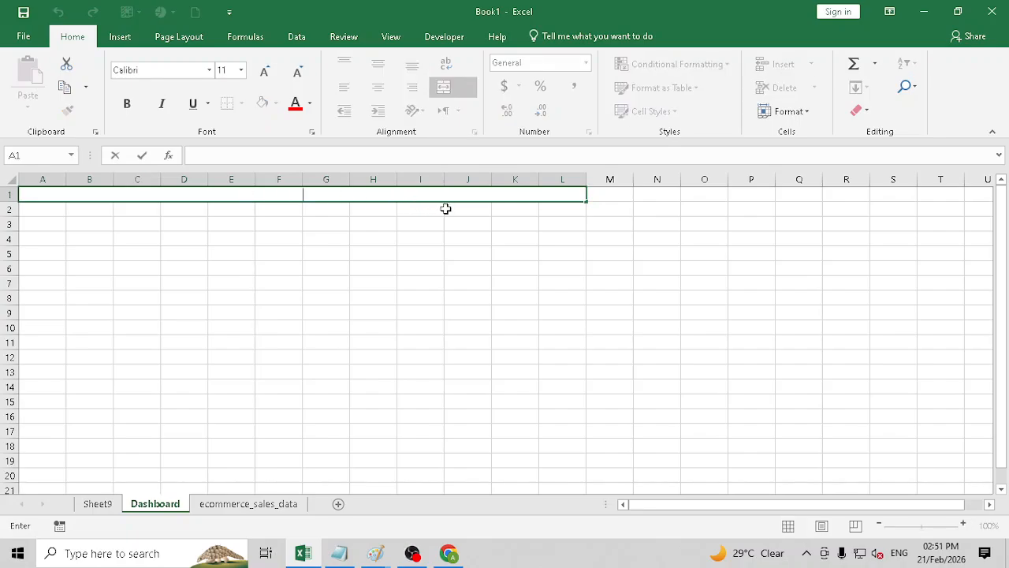
{"action": "type", "text": "Ecommerce Sales Data"}
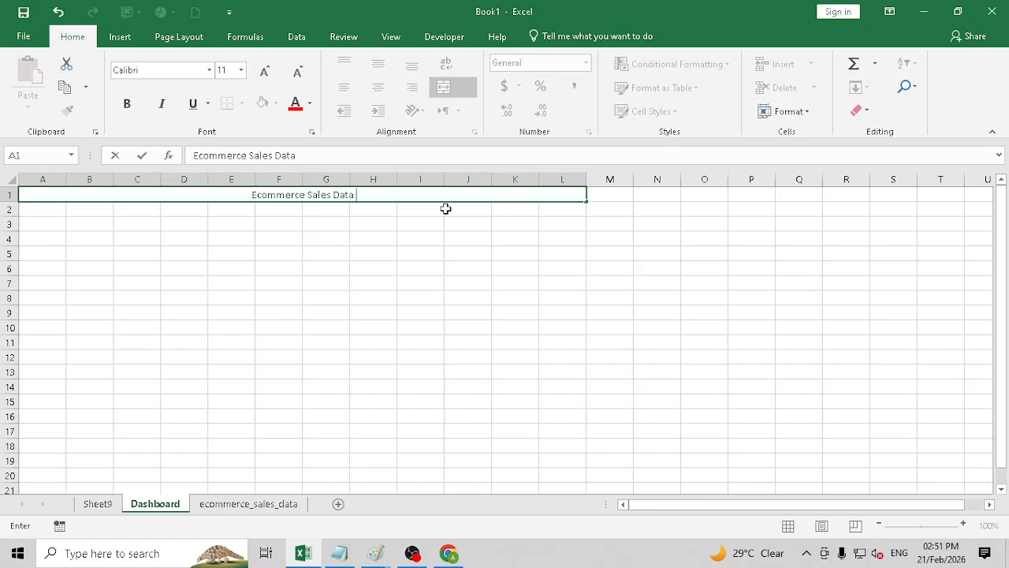
{"action": "type", "text": " Analysis"}
{"action": "key", "text": "Return"}
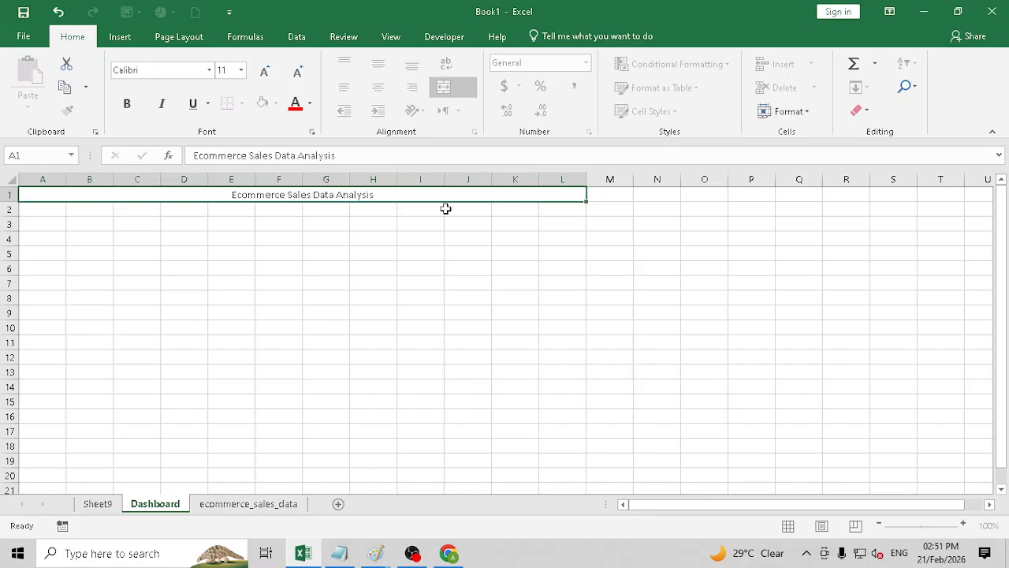
Format the dashboard title in bold at font size 20
{"action": "left_click", "coordinate": [455, 198]}
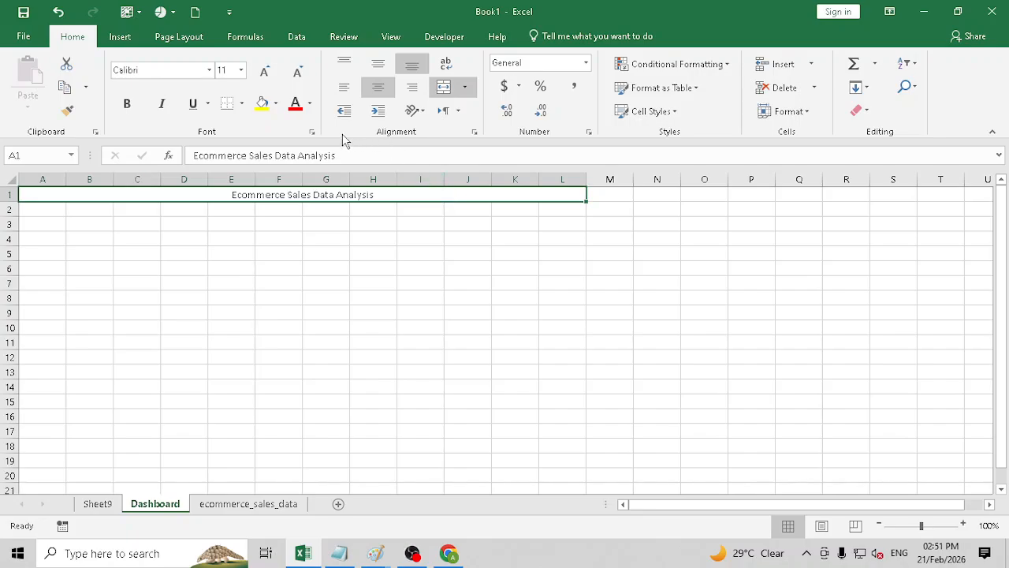
{"action": "left_click", "coordinate": [265, 71]}
{"action": "left_click", "coordinate": [265, 72]}
{"action": "left_click", "coordinate": [265, 71]}
{"action": "left_click", "coordinate": [266, 72]}
{"action": "left_click", "coordinate": [266, 72]}
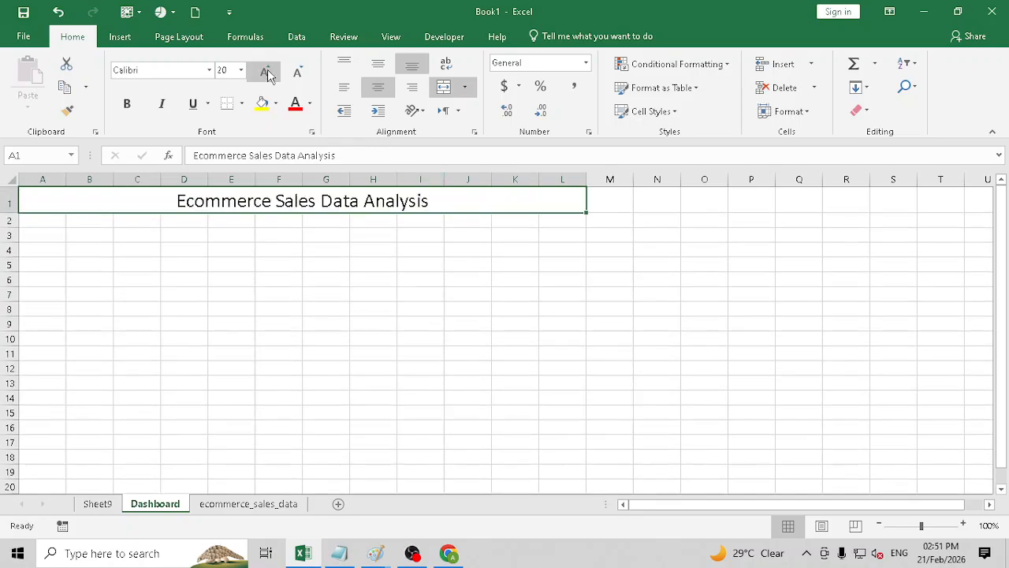
{"action": "left_click", "coordinate": [128, 104]}
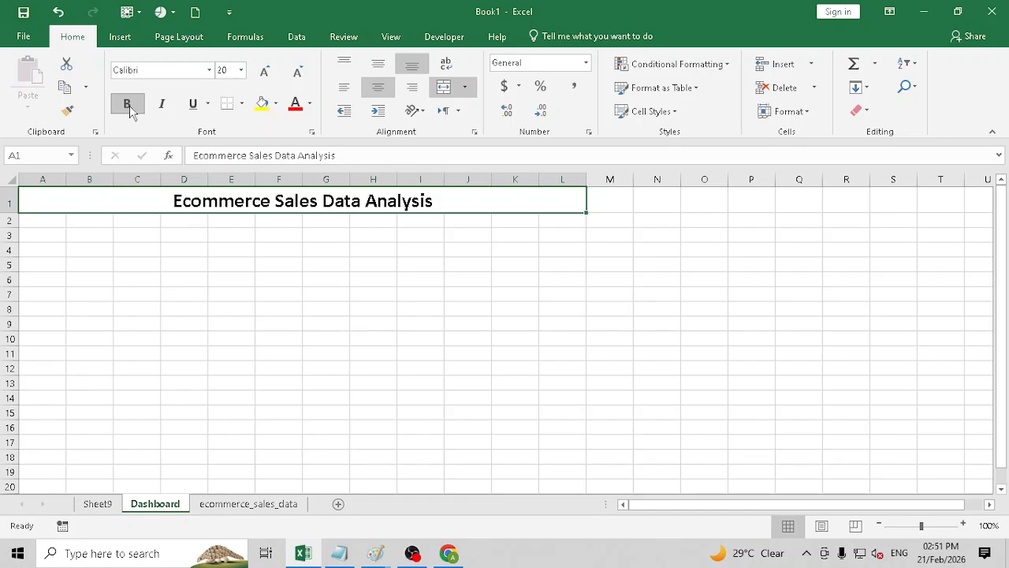
{"action": "left_click", "coordinate": [190, 326]}
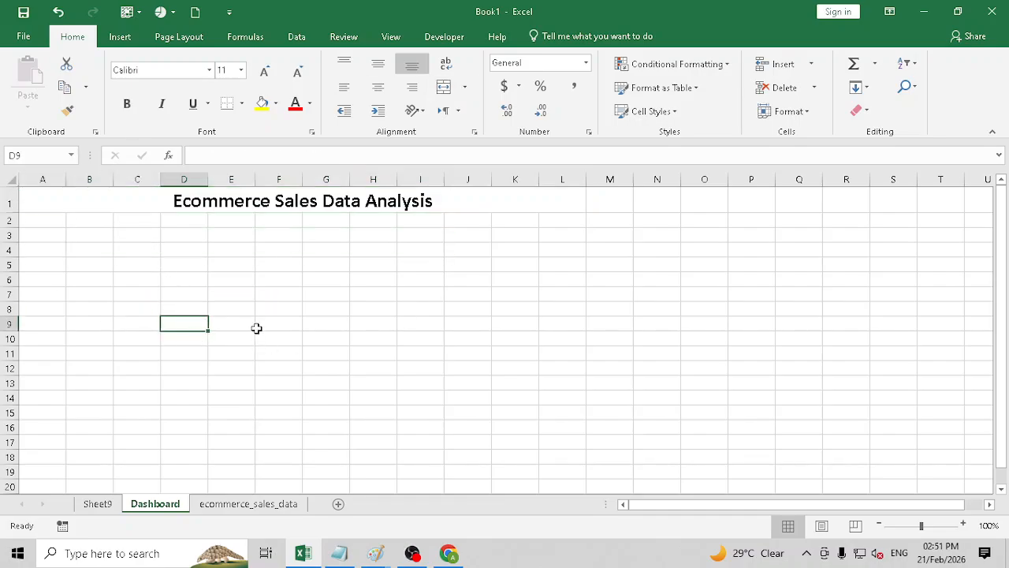
{"action": "left_click_drag", "start_coordinate": [57, 224], "coordinate": [122, 277]}
{"action": "left_click", "coordinate": [195, 221]}
{"action": "left_click_drag", "start_coordinate": [195, 222], "coordinate": [244, 276]}
{"action": "left_click_drag", "start_coordinate": [328, 232], "coordinate": [376, 255]}
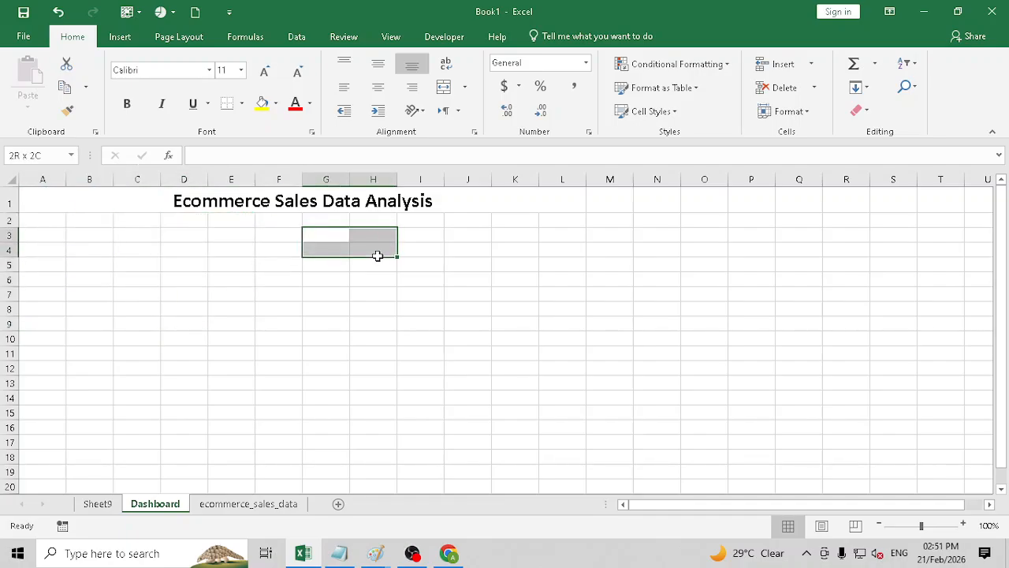
{"action": "left_click_drag", "start_coordinate": [484, 215], "coordinate": [519, 245]}
{"action": "left_click", "coordinate": [543, 292]}
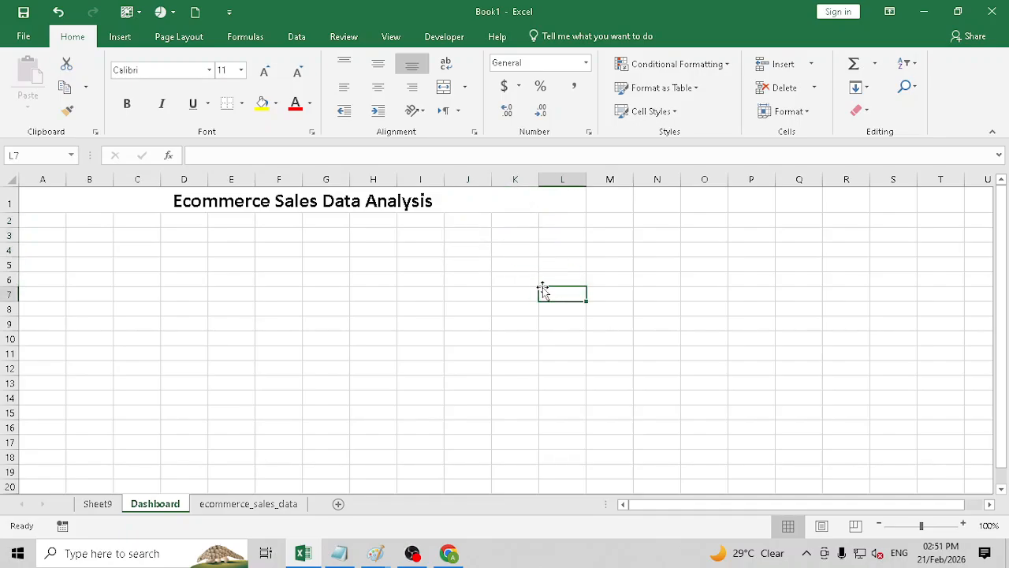
{"action": "left_click_drag", "start_coordinate": [79, 236], "coordinate": [148, 297]}
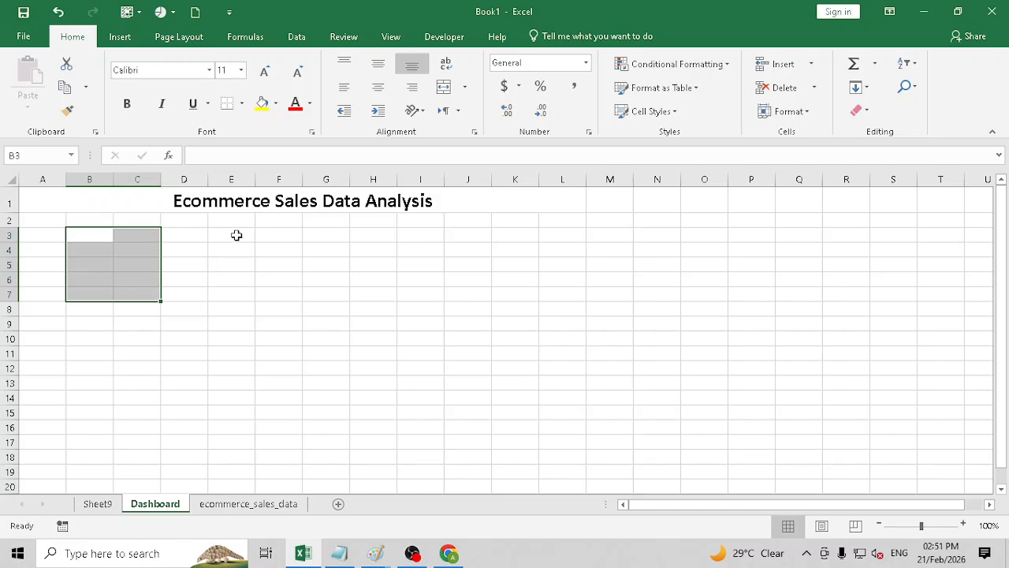
{"action": "left_click_drag", "start_coordinate": [237, 235], "coordinate": [290, 292]}
{"action": "left_click_drag", "start_coordinate": [518, 234], "coordinate": [472, 332]}
{"action": "left_click_drag", "start_coordinate": [79, 398], "coordinate": [496, 450]}
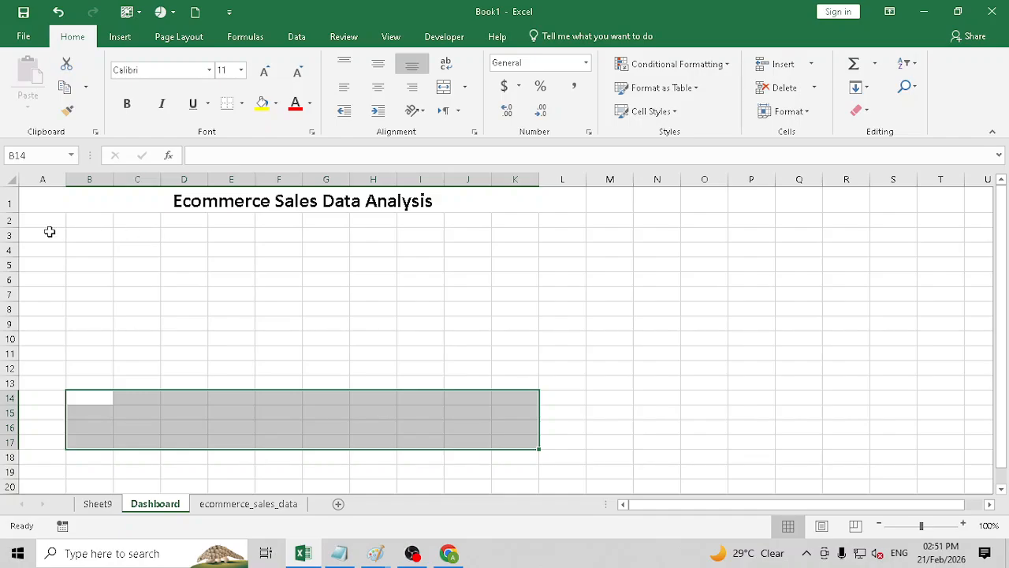
{"action": "left_click_drag", "start_coordinate": [50, 231], "coordinate": [92, 456]}
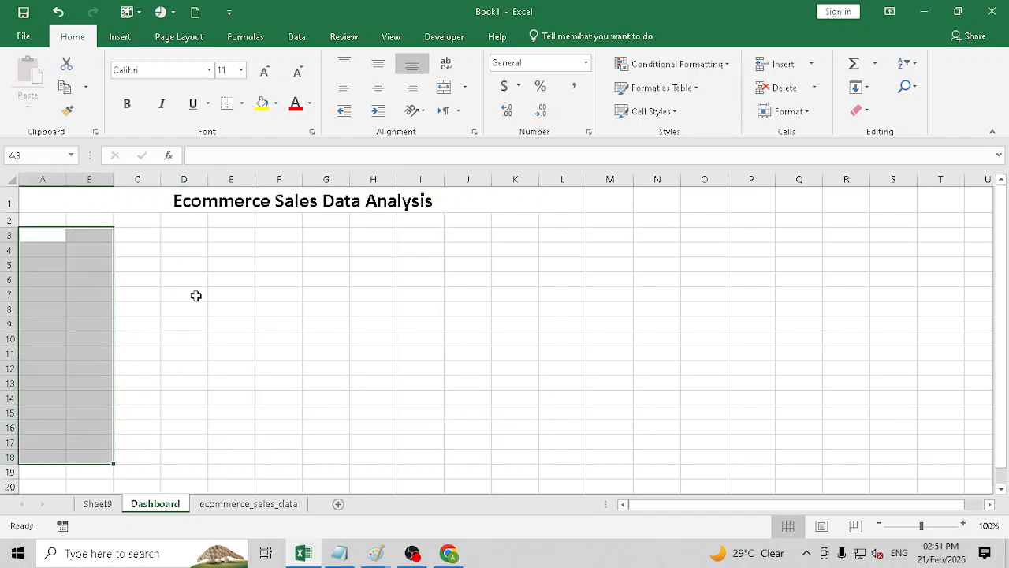
{"action": "left_click_drag", "start_coordinate": [166, 234], "coordinate": [418, 249]}
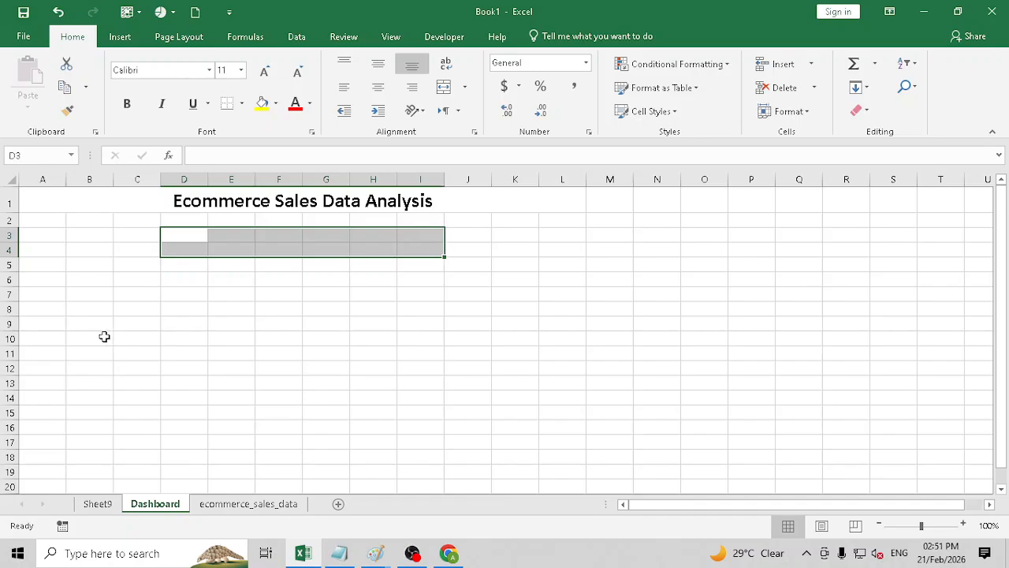
{"action": "left_click_drag", "start_coordinate": [156, 291], "coordinate": [366, 402]}
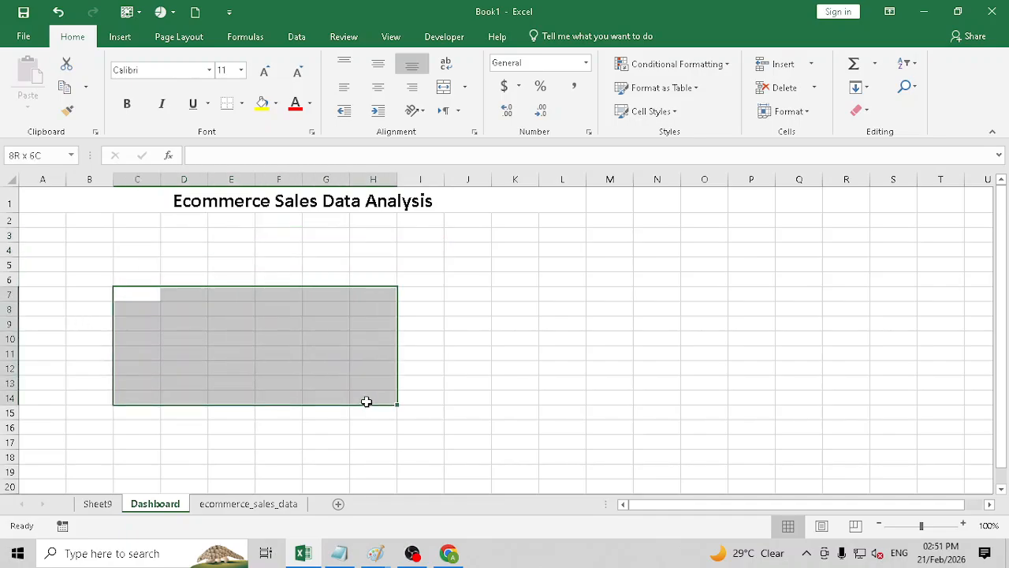
{"action": "left_click", "coordinate": [531, 364]}
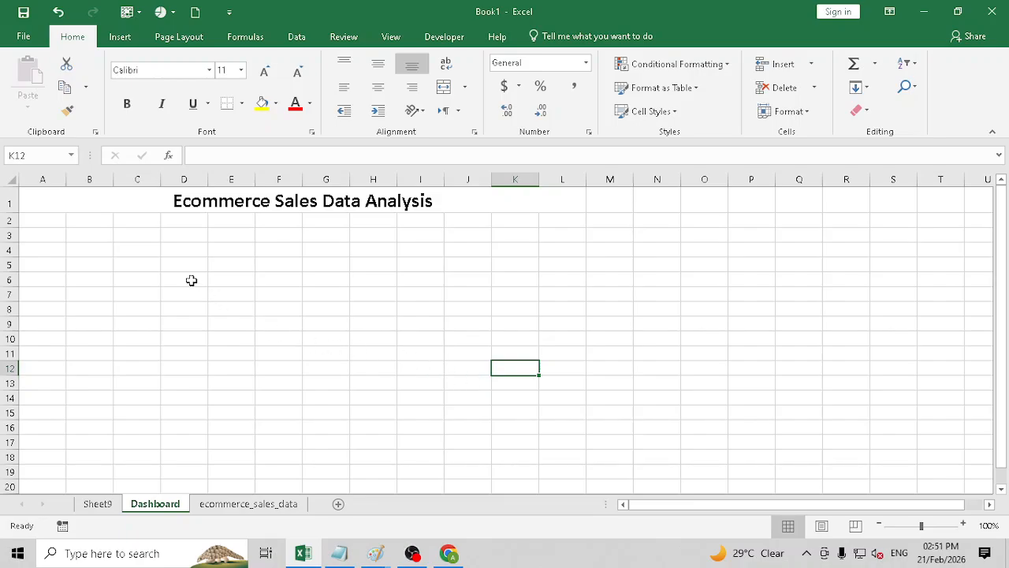
{"action": "left_click_drag", "start_coordinate": [48, 241], "coordinate": [99, 413]}
{"action": "left_click", "coordinate": [289, 319]}
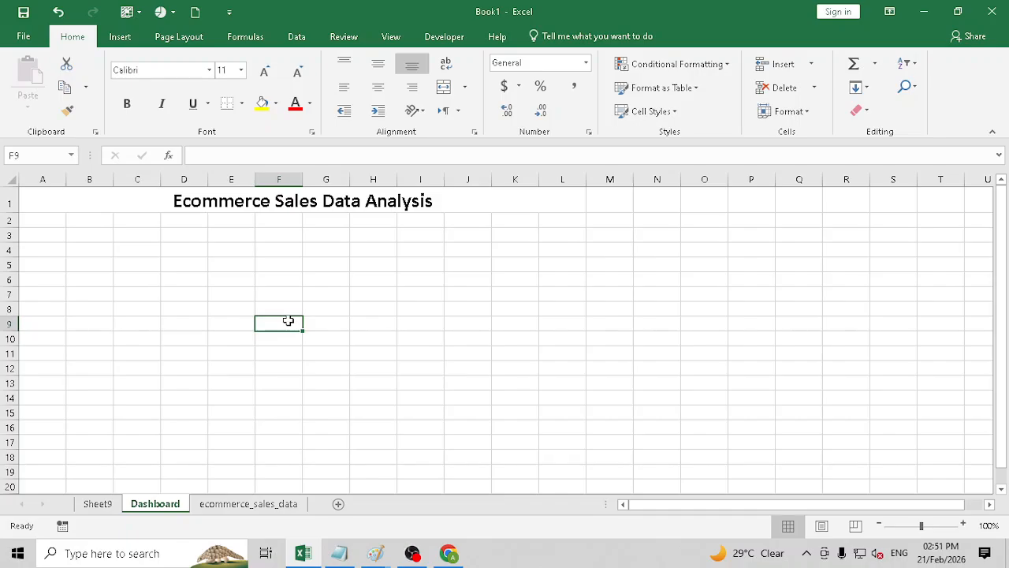
Draw a rounded rectangle shape below the title, covering about B3:D8
{"action": "left_click", "coordinate": [126, 37]}
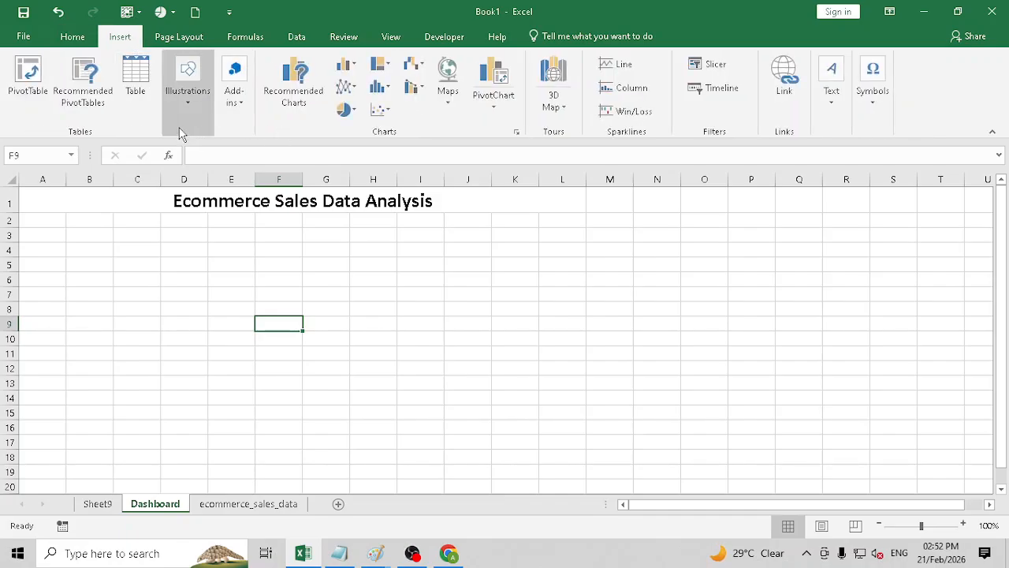
{"action": "left_click", "coordinate": [187, 99]}
{"action": "left_click", "coordinate": [248, 162]}
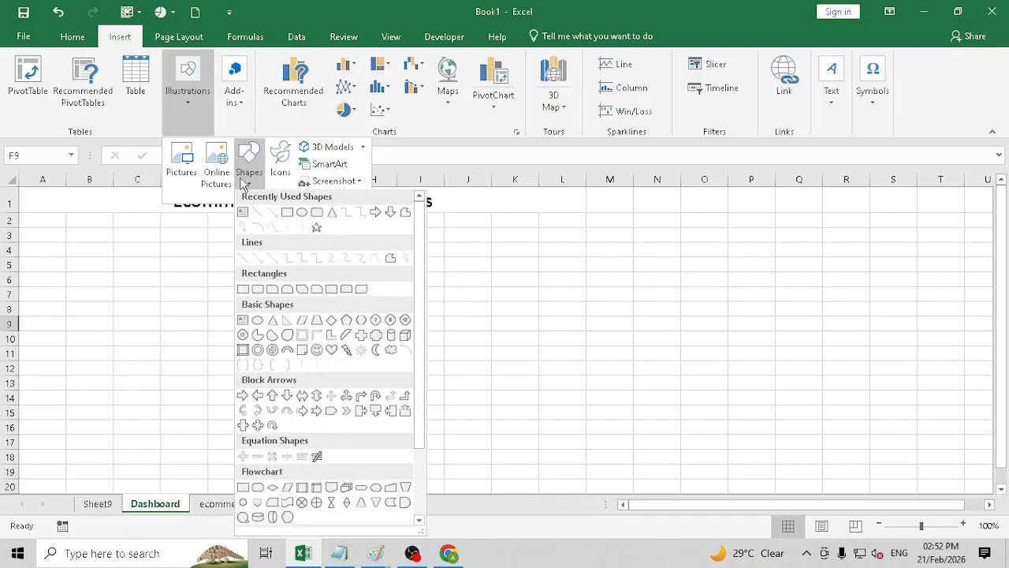
{"action": "left_click", "coordinate": [318, 215]}
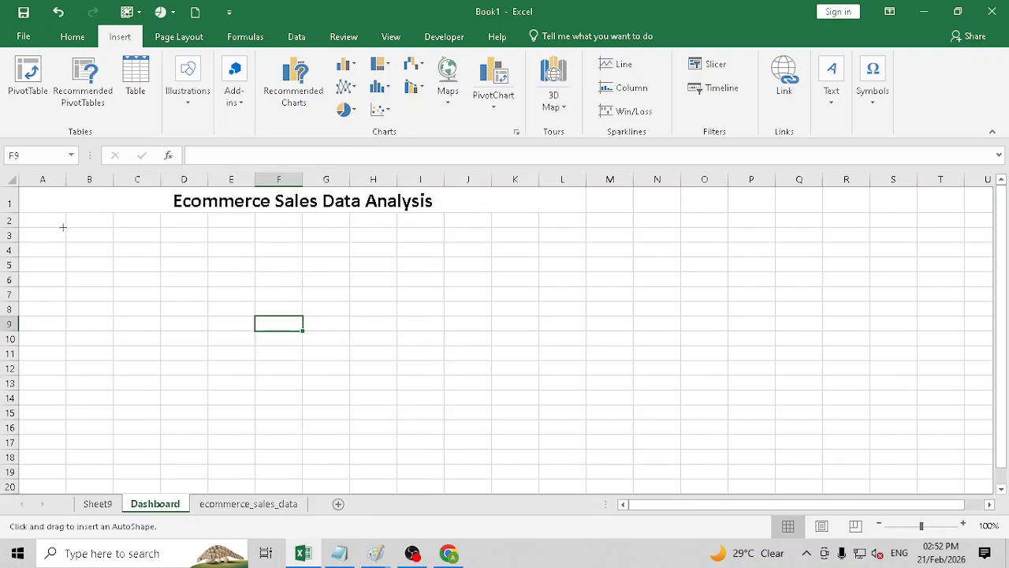
{"action": "left_click_drag", "start_coordinate": [63, 227], "coordinate": [208, 319]}
{"action": "left_click", "coordinate": [319, 290]}
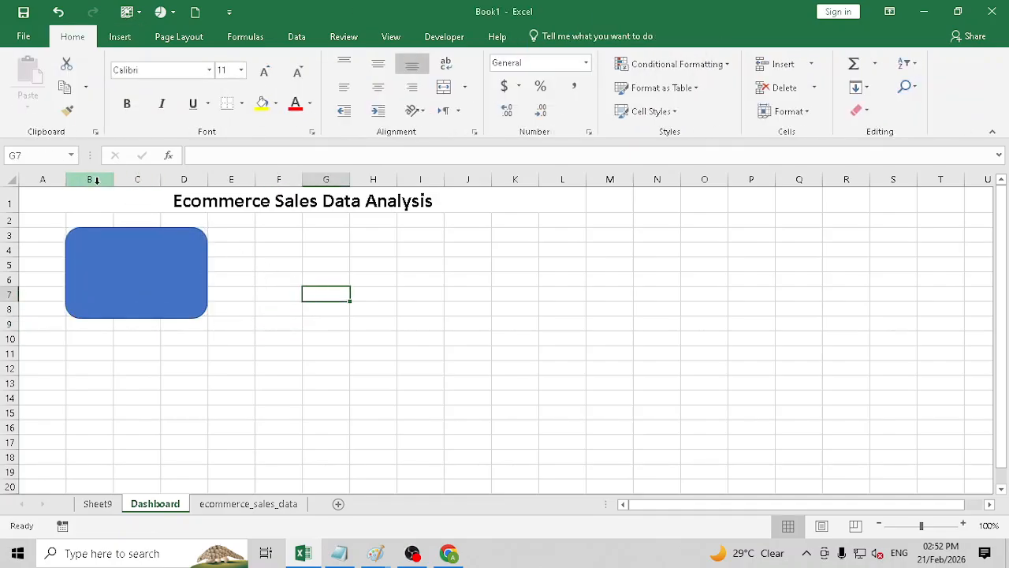
Narrow column A, then move and resize the rounded rectangle to cover B4:D9
{"action": "left_click_drag", "start_coordinate": [67, 179], "coordinate": [168, 180]}
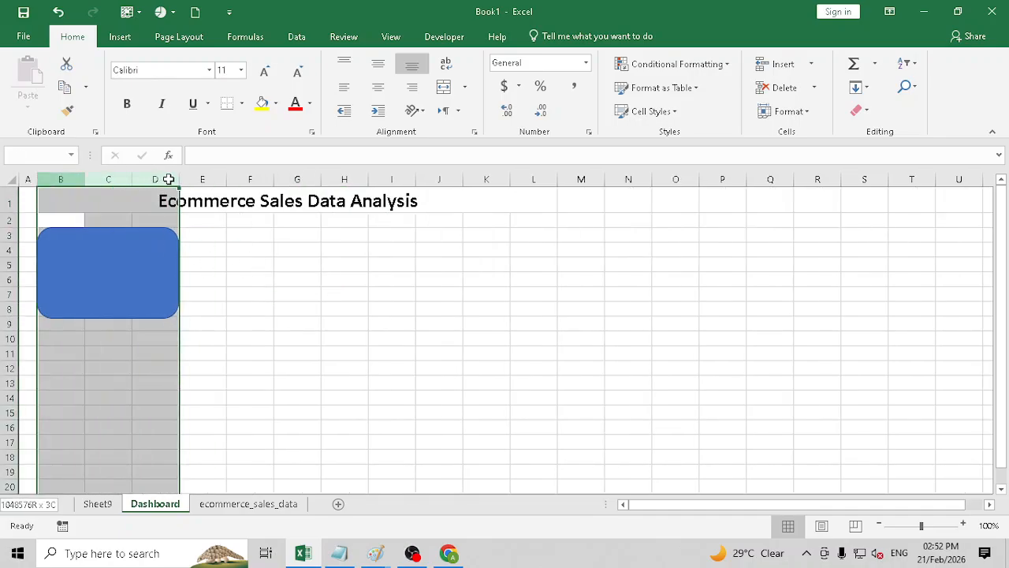
{"action": "left_click", "coordinate": [162, 244]}
{"action": "left_click_drag", "start_coordinate": [158, 254], "coordinate": [171, 285]}
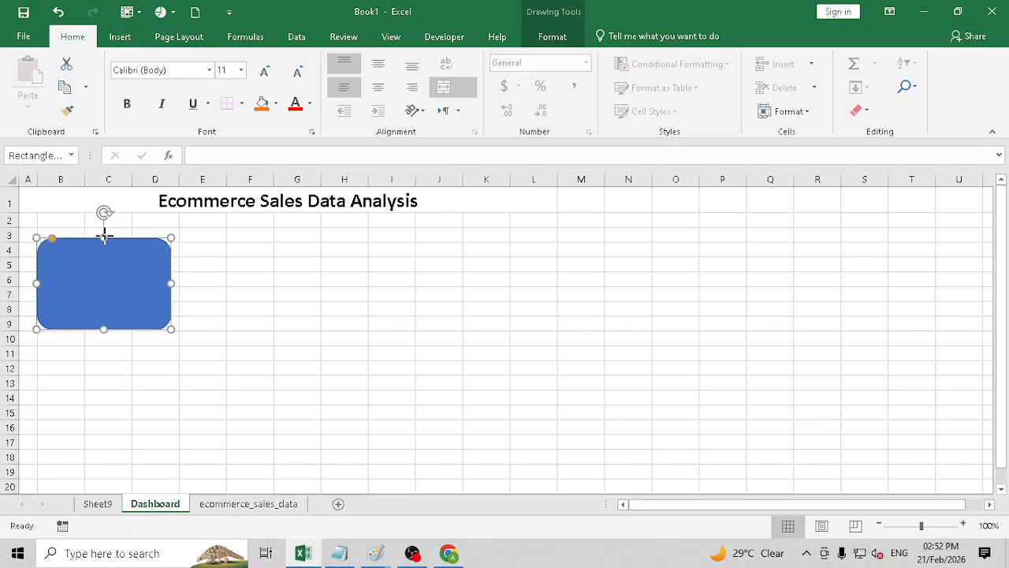
{"action": "left_click_drag", "start_coordinate": [105, 236], "coordinate": [104, 241]}
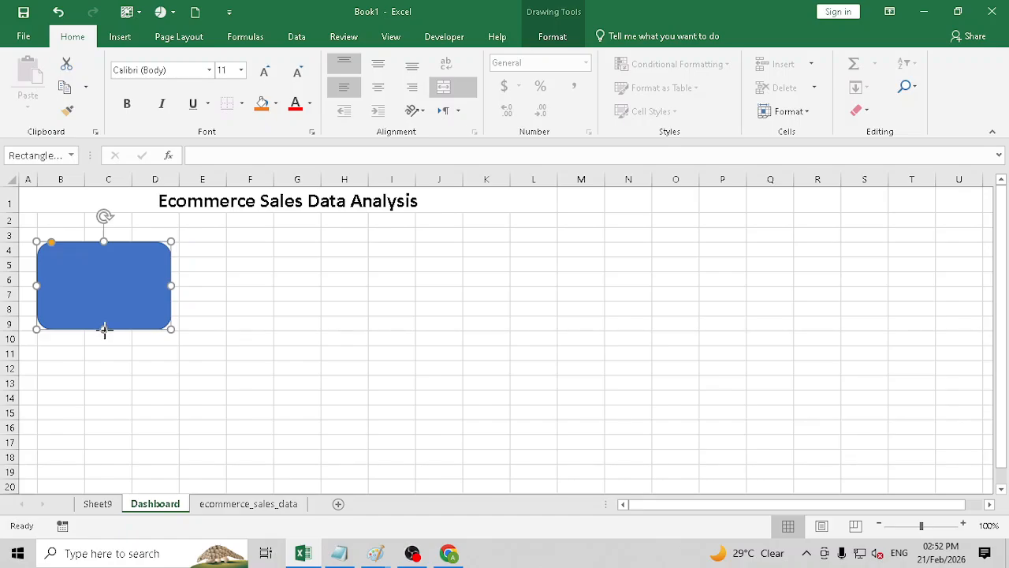
{"action": "left_click", "coordinate": [288, 309]}
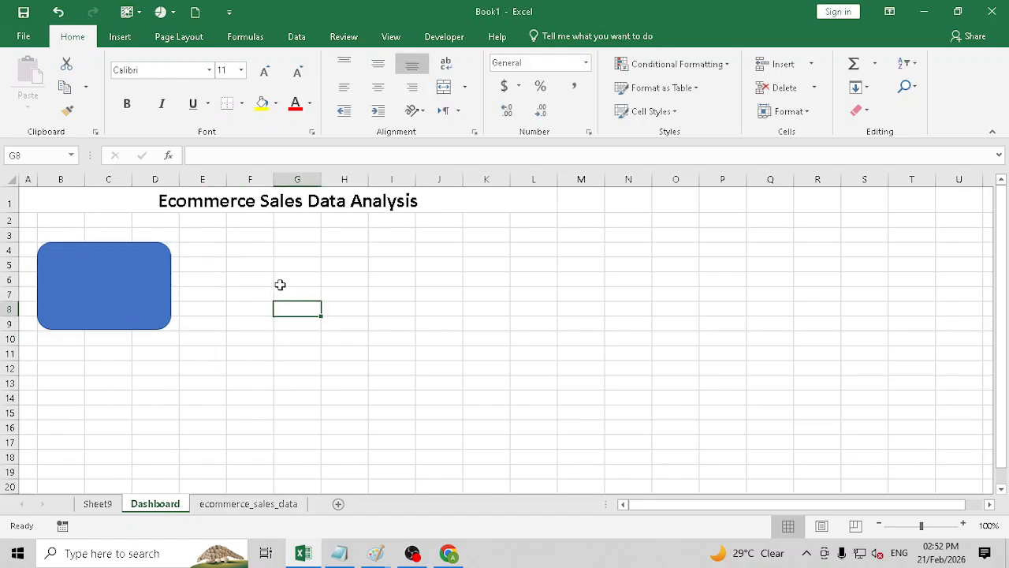
{"action": "left_click", "coordinate": [133, 276]}
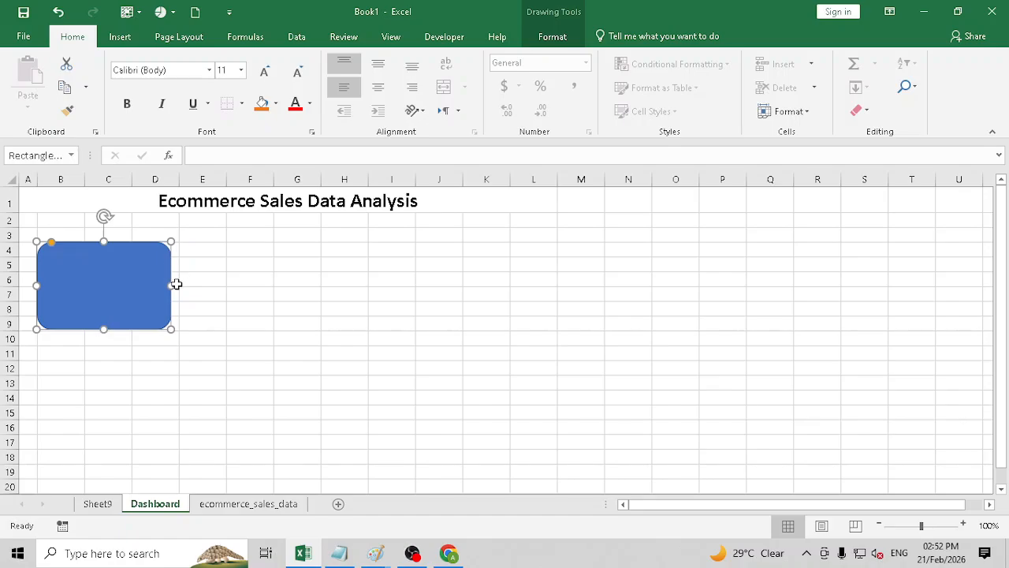
{"action": "left_click_drag", "start_coordinate": [172, 285], "coordinate": [179, 286]}
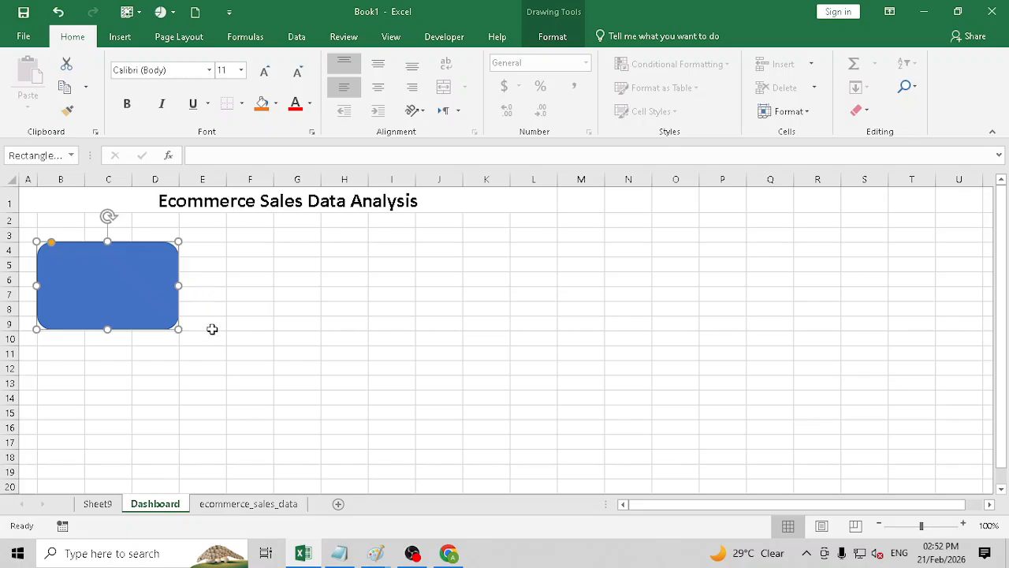
{"action": "left_click", "coordinate": [255, 501]}
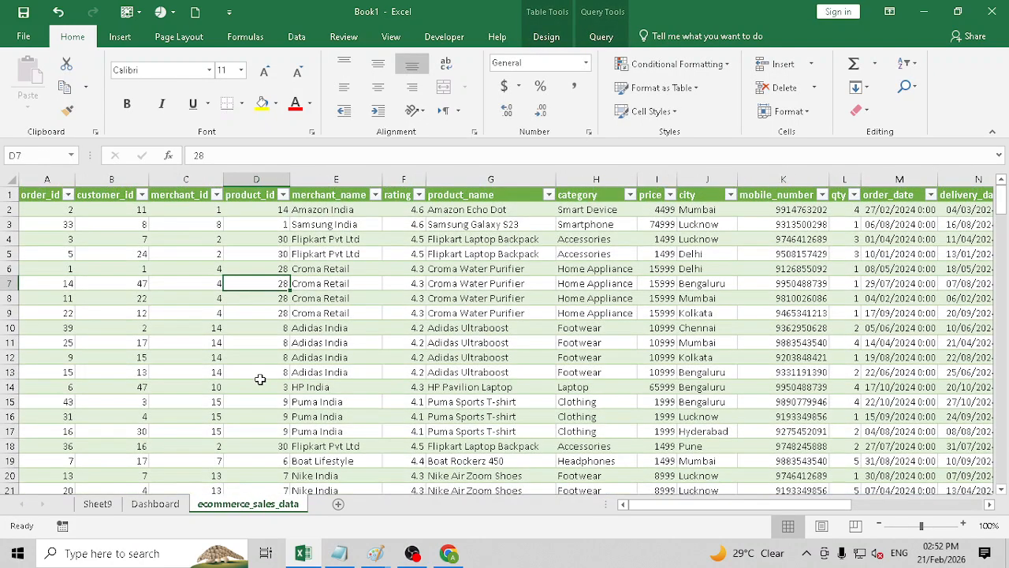
{"action": "left_click", "coordinate": [174, 505]}
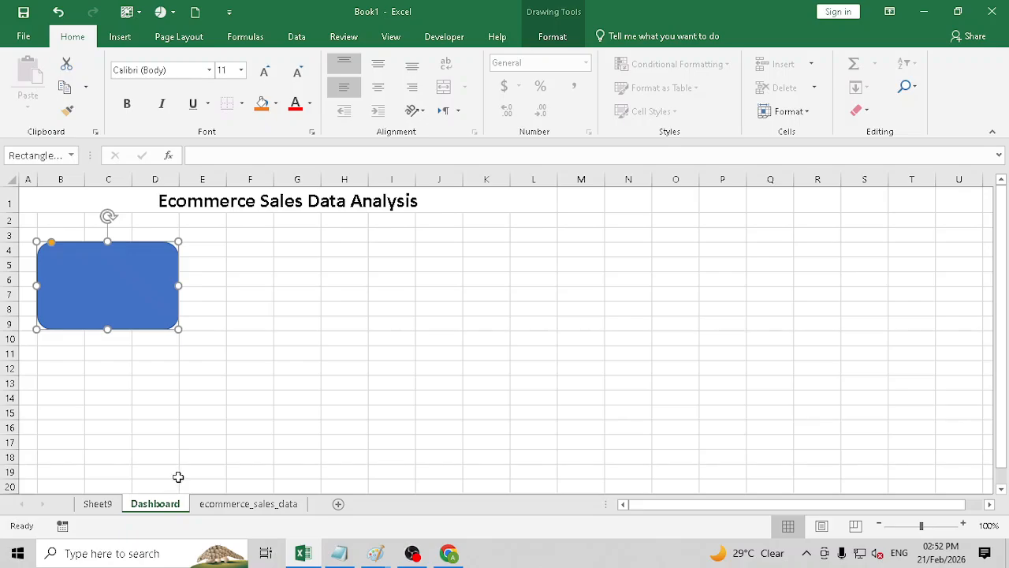
{"action": "left_click", "coordinate": [226, 505]}
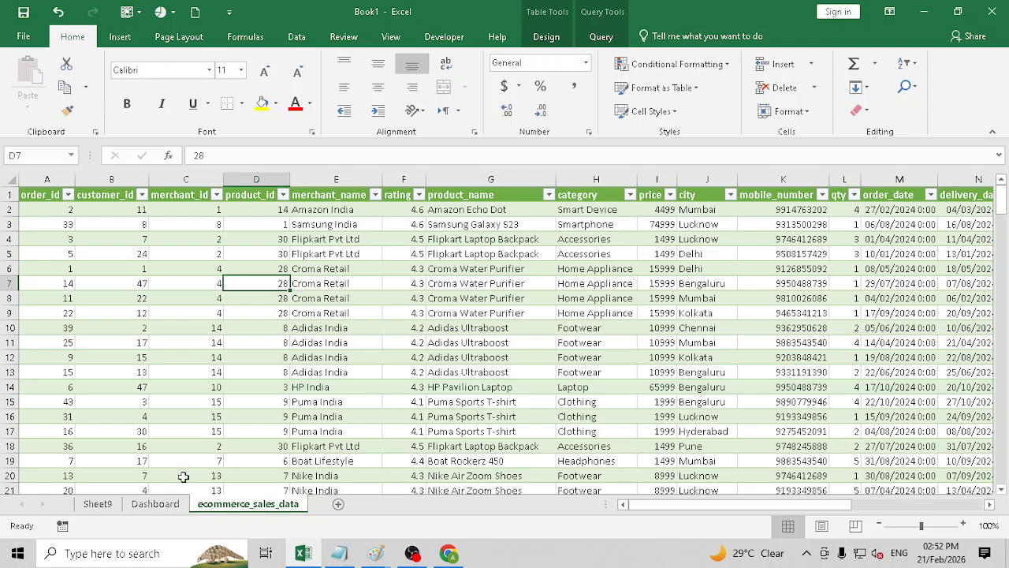
{"action": "left_click", "coordinate": [154, 504]}
{"action": "left_click", "coordinate": [313, 346]}
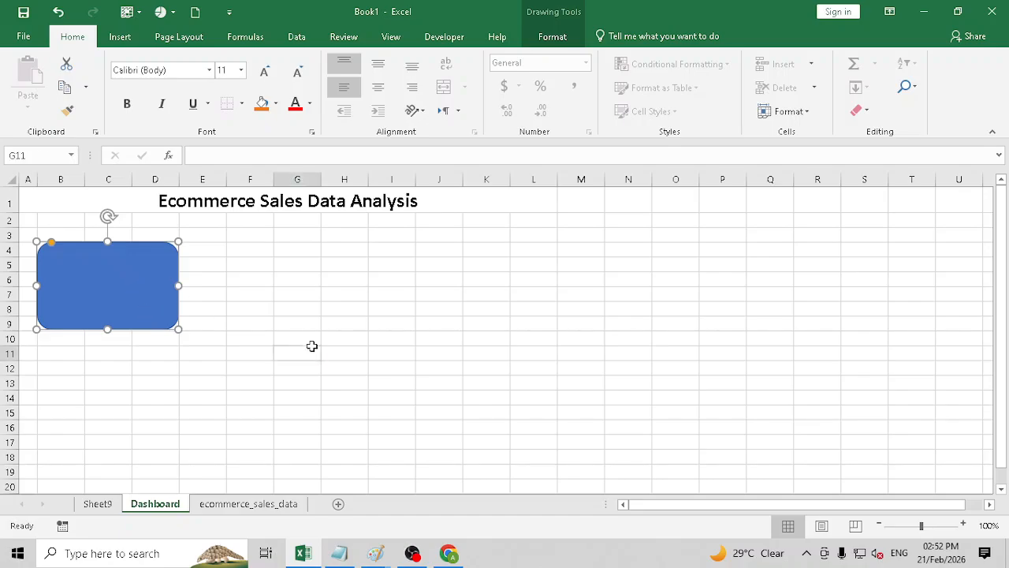
Reduce the corner rounding of the rounded rectangle on the Dashboard sheet
{"action": "left_click", "coordinate": [93, 276]}
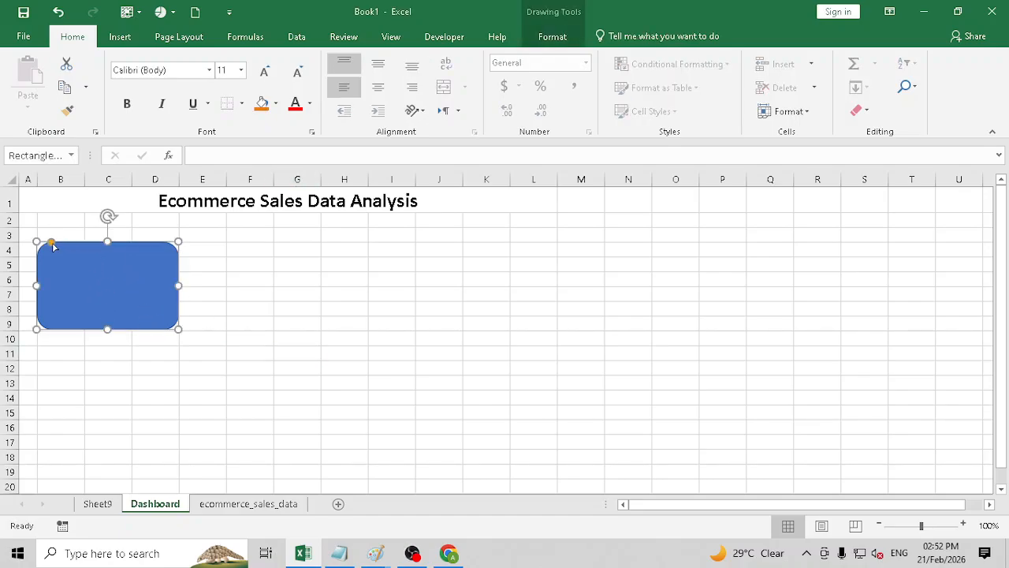
{"action": "left_click_drag", "start_coordinate": [53, 247], "coordinate": [45, 248]}
{"action": "left_click", "coordinate": [202, 338]}
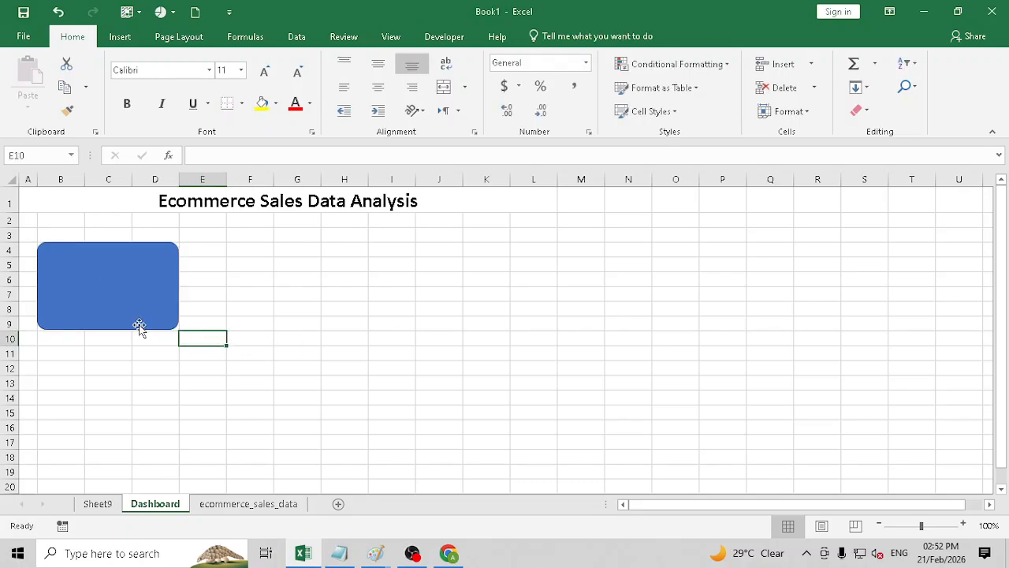
Duplicate the rounded rectangle twice straight below the original, placing the copies over B11:D16 and B18:D23
{"action": "left_click", "coordinate": [115, 304]}
{"action": "left_click_drag", "start_coordinate": [137, 304], "coordinate": [133, 403]}
{"action": "scroll", "coordinate": [137, 391], "scroll_direction": "down", "scroll_amount": 2}
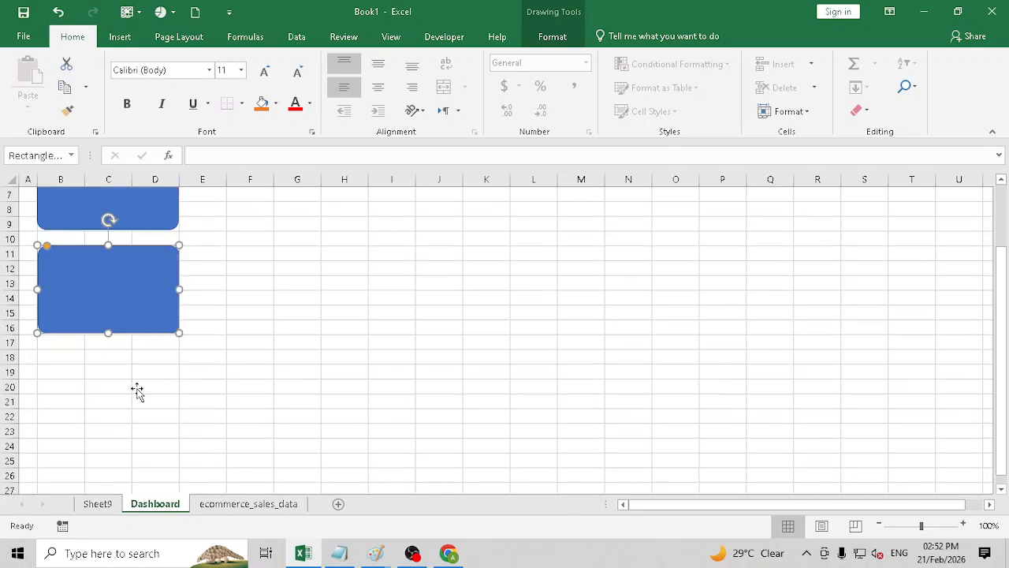
{"action": "left_click_drag", "start_coordinate": [139, 318], "coordinate": [139, 424]}
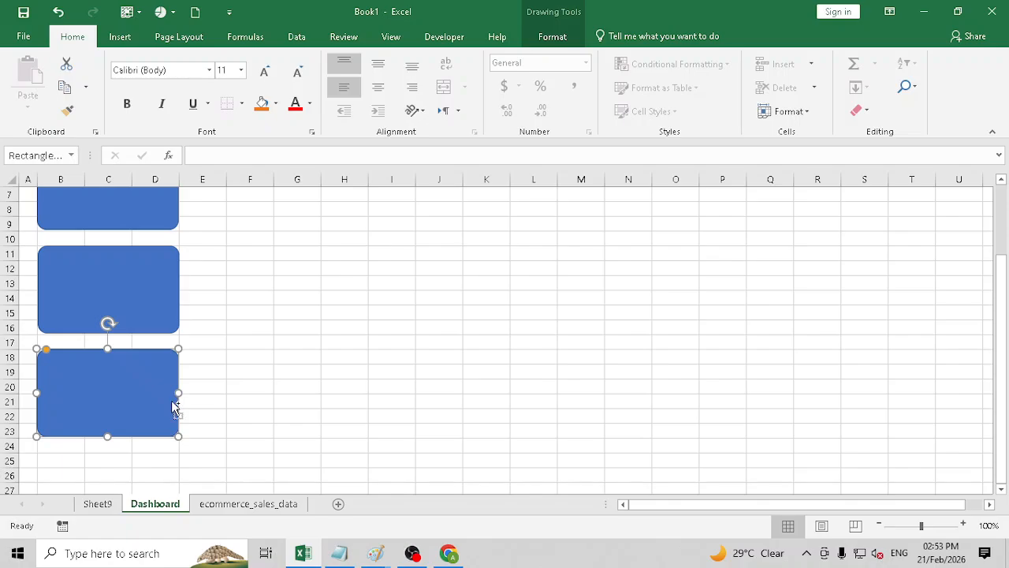
{"action": "scroll", "coordinate": [175, 401], "scroll_direction": "down", "scroll_amount": 1}
{"action": "scroll", "coordinate": [203, 371], "scroll_direction": "up", "scroll_amount": 1}
{"action": "scroll", "coordinate": [208, 349], "scroll_direction": "down", "scroll_amount": 1}
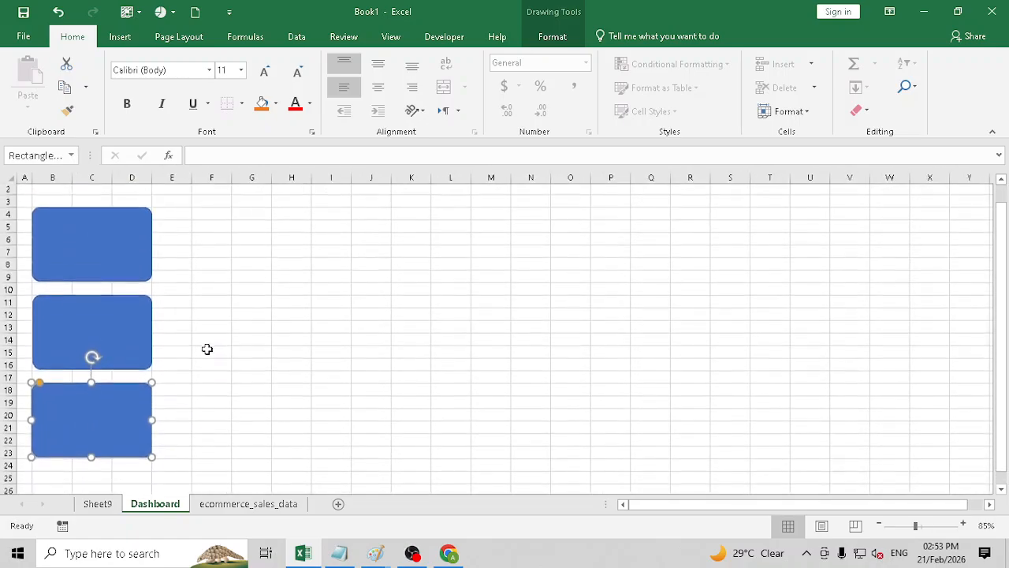
{"action": "scroll", "coordinate": [274, 320], "scroll_direction": "up", "scroll_amount": 1}
{"action": "left_click", "coordinate": [281, 325]}
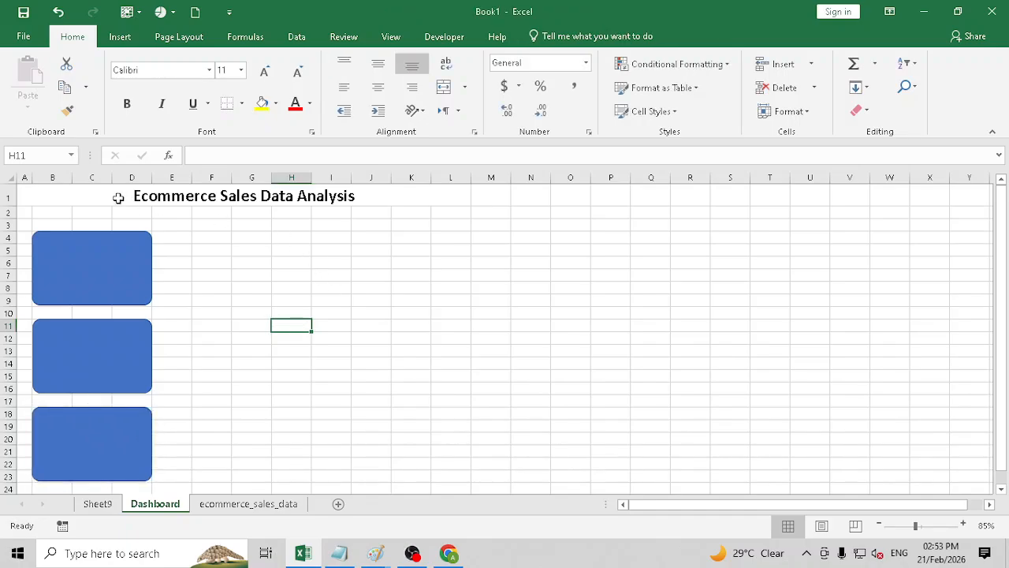
{"action": "left_click_drag", "start_coordinate": [124, 198], "coordinate": [364, 485]}
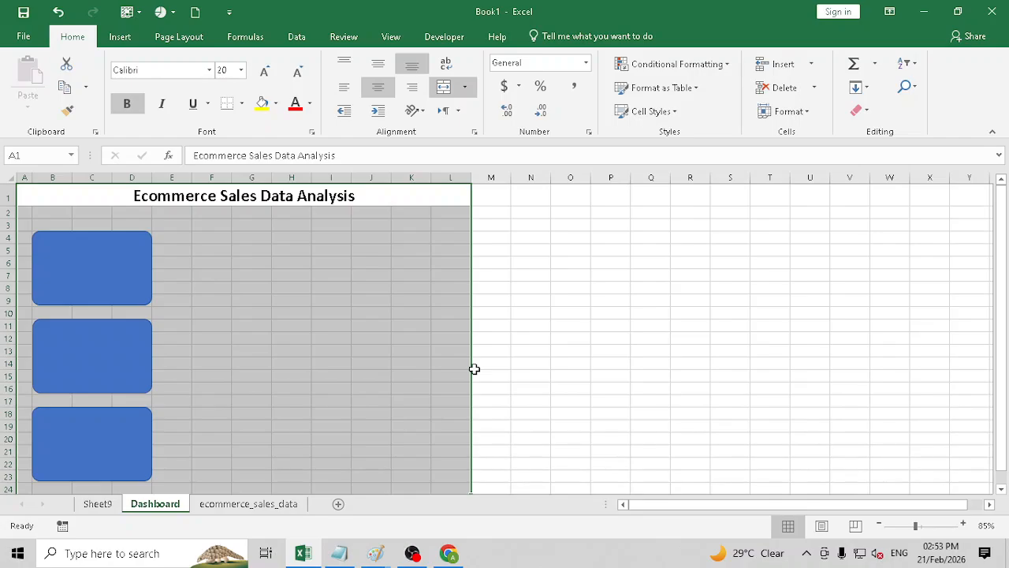
{"action": "left_click", "coordinate": [623, 337]}
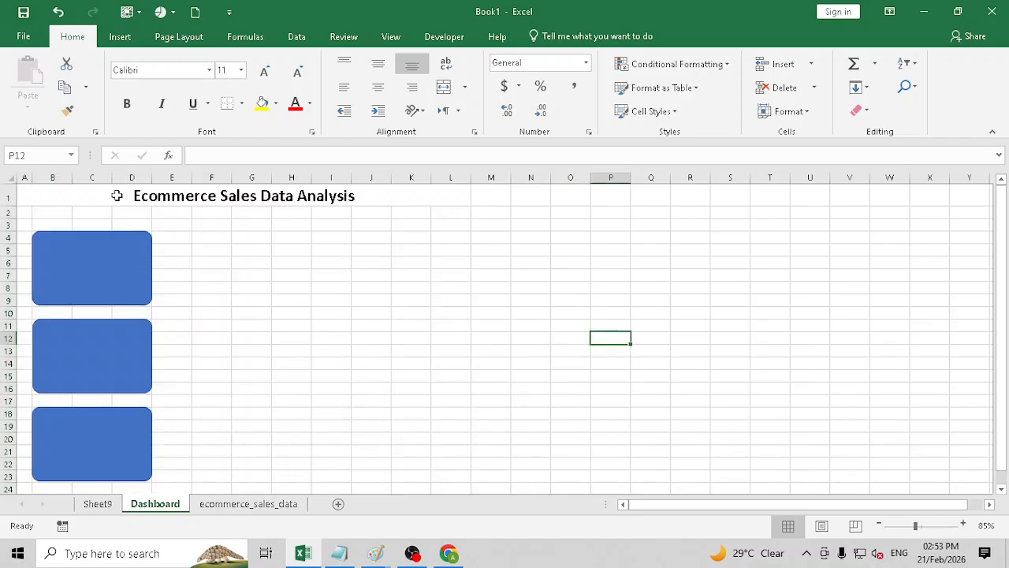
{"action": "left_click_drag", "start_coordinate": [117, 196], "coordinate": [335, 484]}
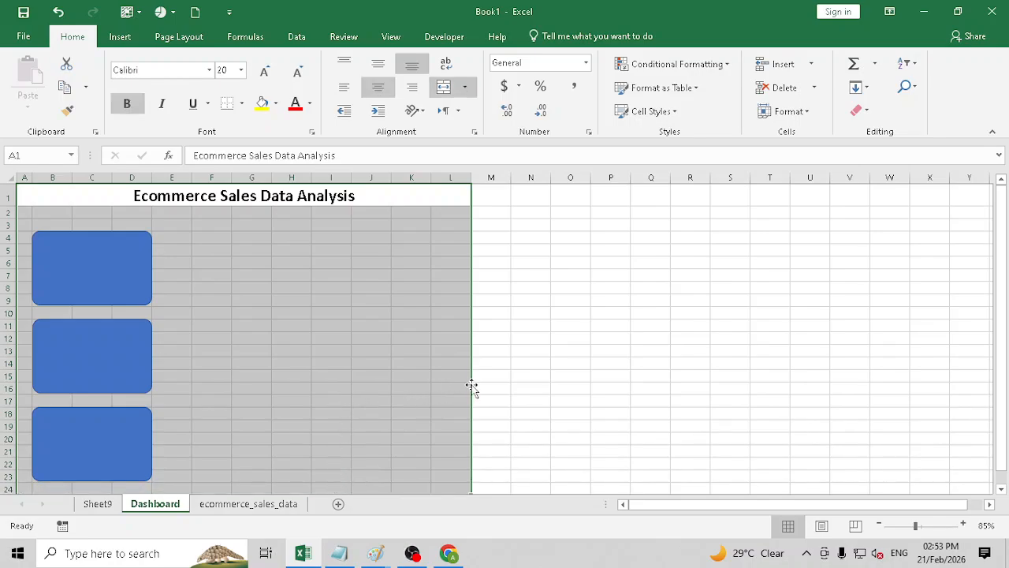
{"action": "left_click_drag", "start_coordinate": [39, 198], "coordinate": [244, 484]}
Set the Dashboard sheet's page setup to Landscape orientation and A4 paper size
{"action": "left_click", "coordinate": [183, 37]}
{"action": "left_click", "coordinate": [183, 99]}
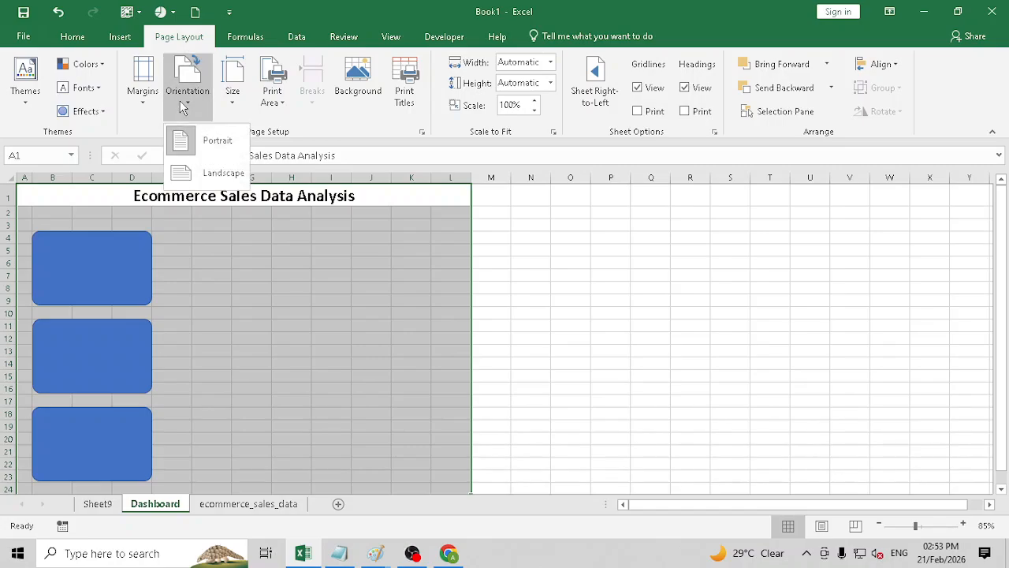
{"action": "left_click", "coordinate": [214, 173]}
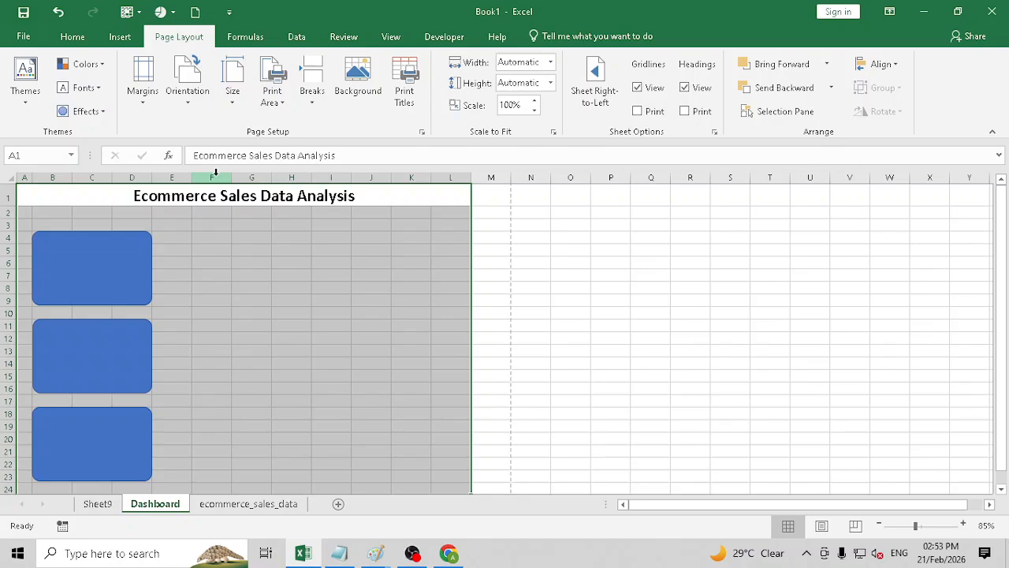
{"action": "left_click", "coordinate": [190, 98]}
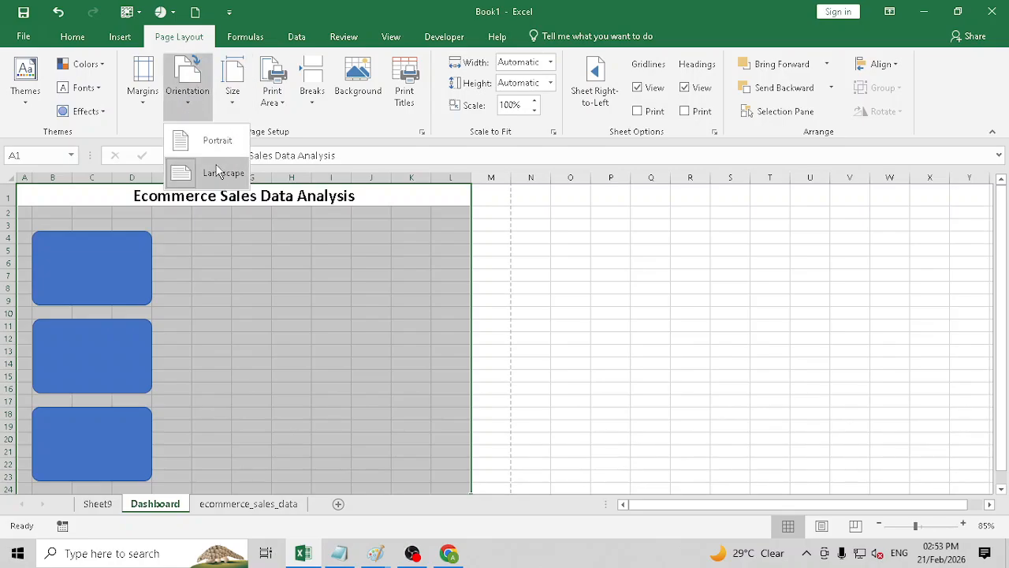
{"action": "left_click", "coordinate": [232, 96]}
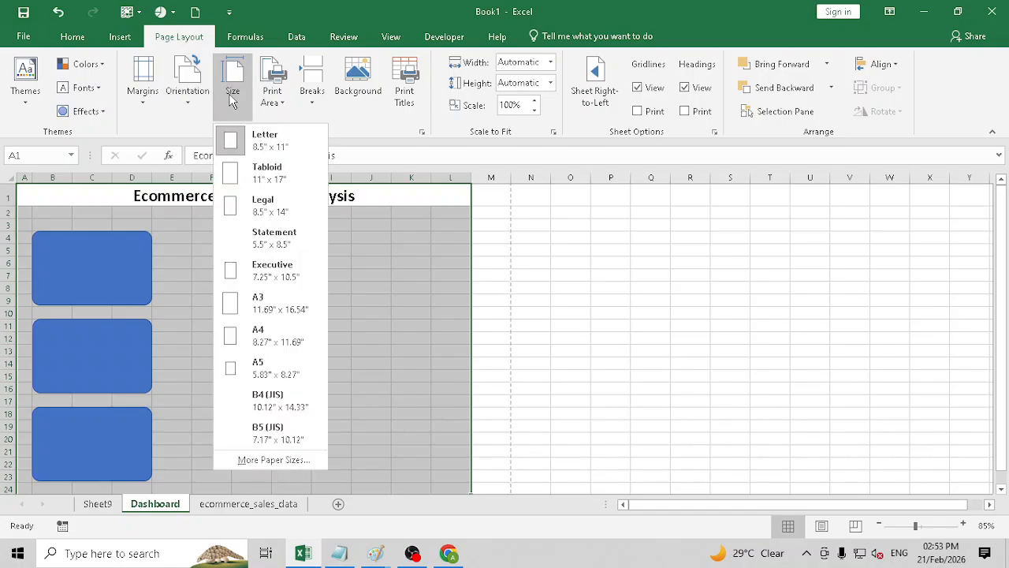
{"action": "left_click", "coordinate": [277, 338]}
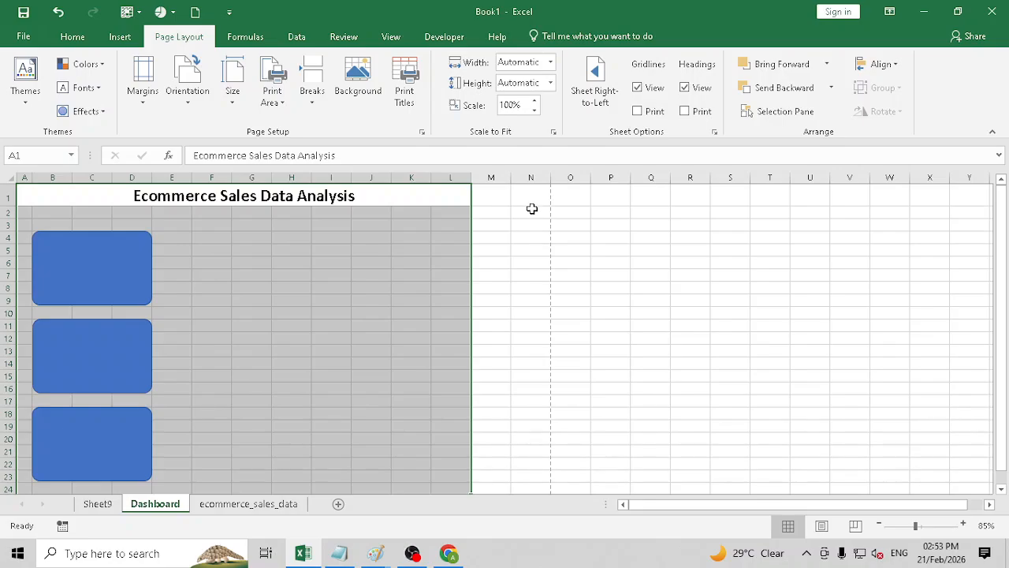
Check the printable page boundaries of the Dashboard sheet, including in Page Break Preview, and return to Normal view
{"action": "left_click_drag", "start_coordinate": [534, 197], "coordinate": [532, 213]}
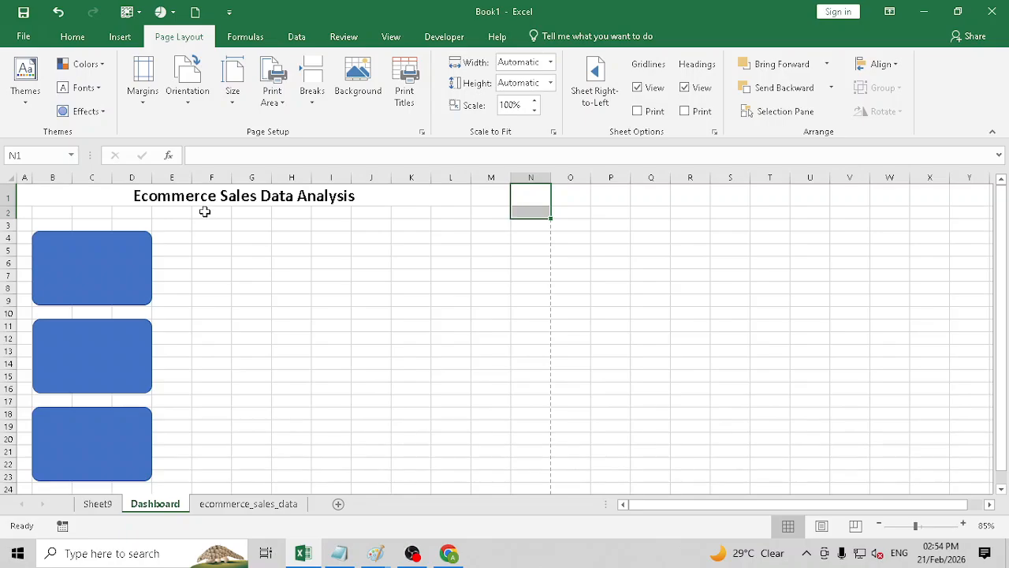
{"action": "scroll", "coordinate": [138, 286], "scroll_direction": "down", "scroll_amount": 3}
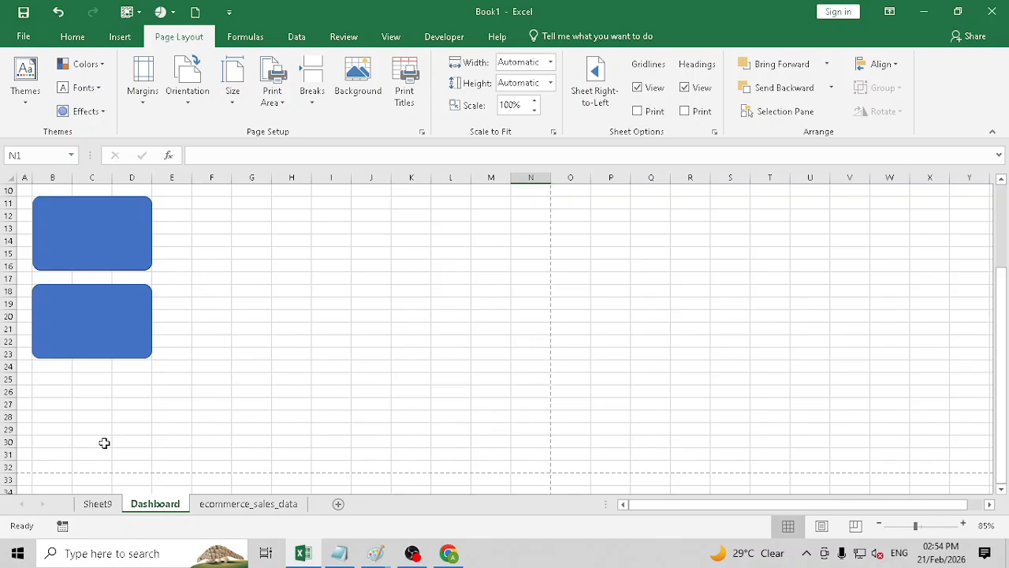
{"action": "left_click", "coordinate": [529, 468]}
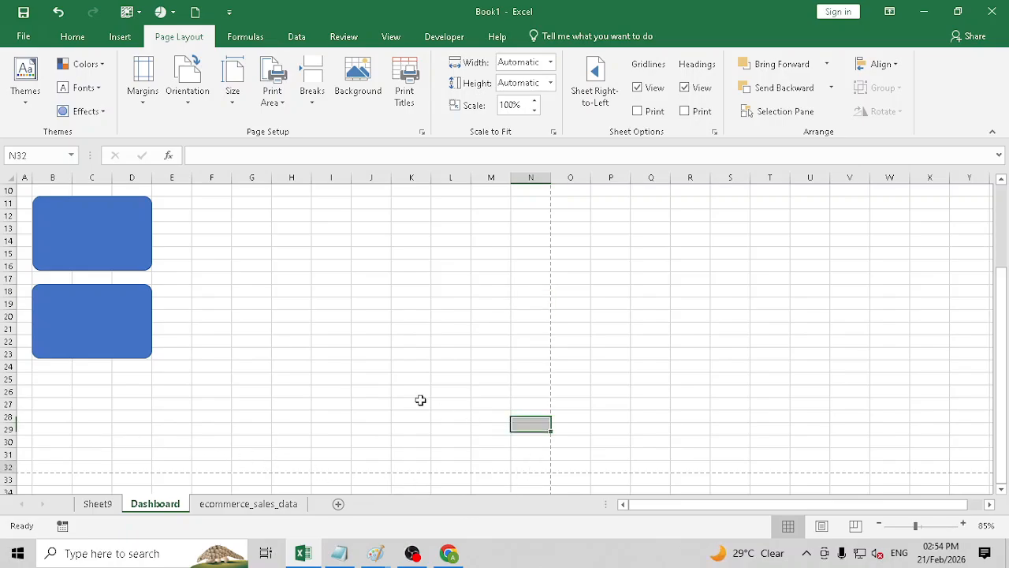
{"action": "left_click_drag", "start_coordinate": [420, 400], "coordinate": [110, 220]}
{"action": "scroll", "coordinate": [298, 312], "scroll_direction": "up", "scroll_amount": 3}
{"action": "left_click", "coordinate": [314, 276]}
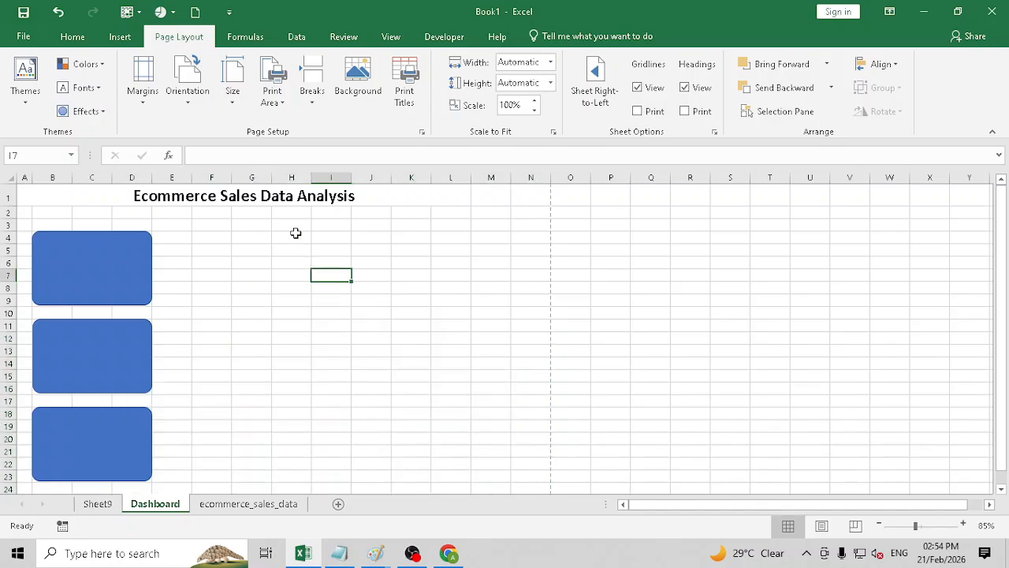
{"action": "left_click", "coordinate": [391, 37]}
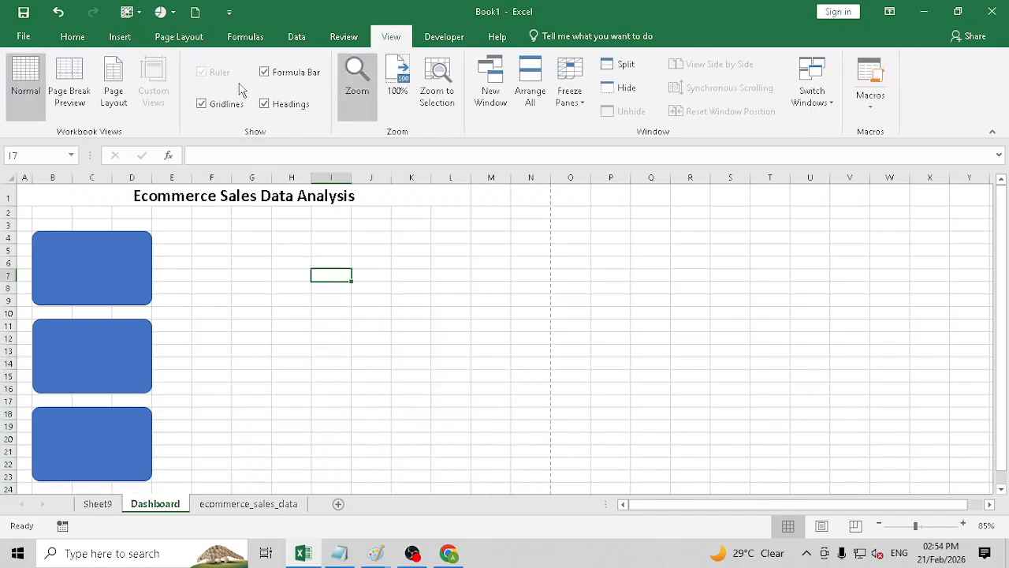
{"action": "left_click", "coordinate": [75, 89]}
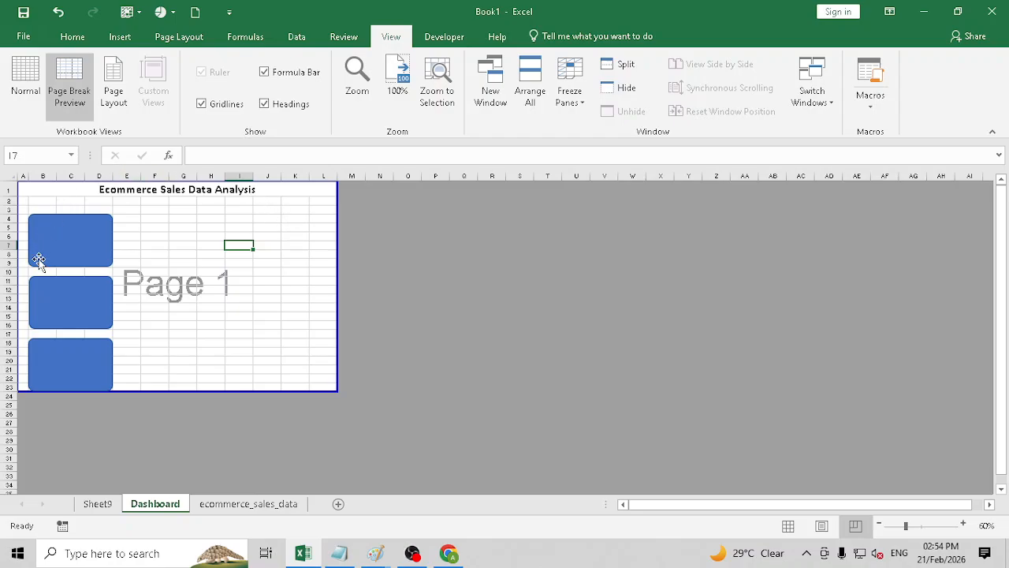
{"action": "left_click", "coordinate": [45, 100]}
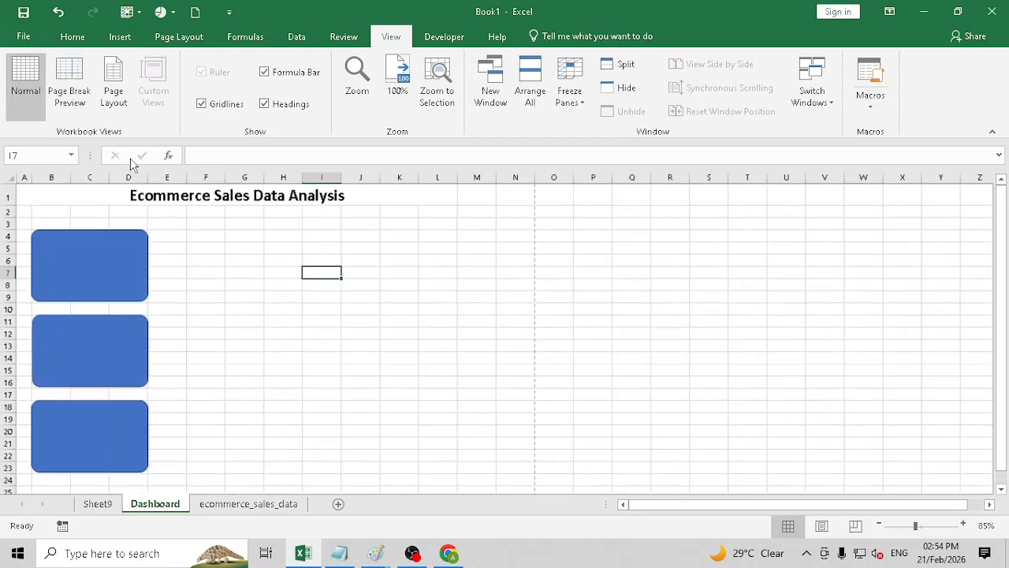
Move the three rounded rectangles up one row to cover B3:D8, B10:D15 and B17:D22
{"action": "left_click", "coordinate": [120, 252]}
{"action": "left_click_drag", "start_coordinate": [119, 250], "coordinate": [102, 250]}
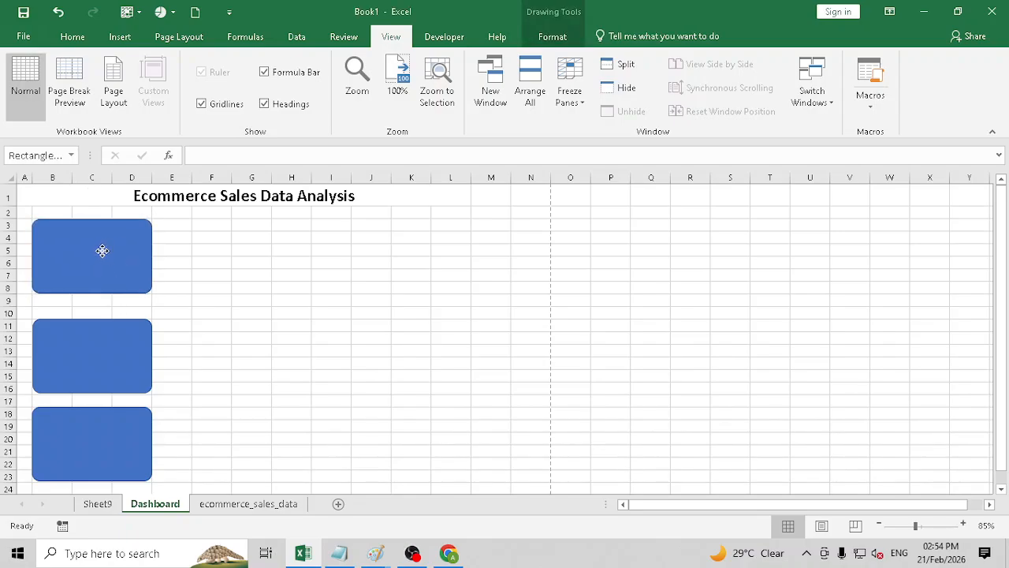
{"action": "left_click_drag", "start_coordinate": [103, 334], "coordinate": [105, 323]}
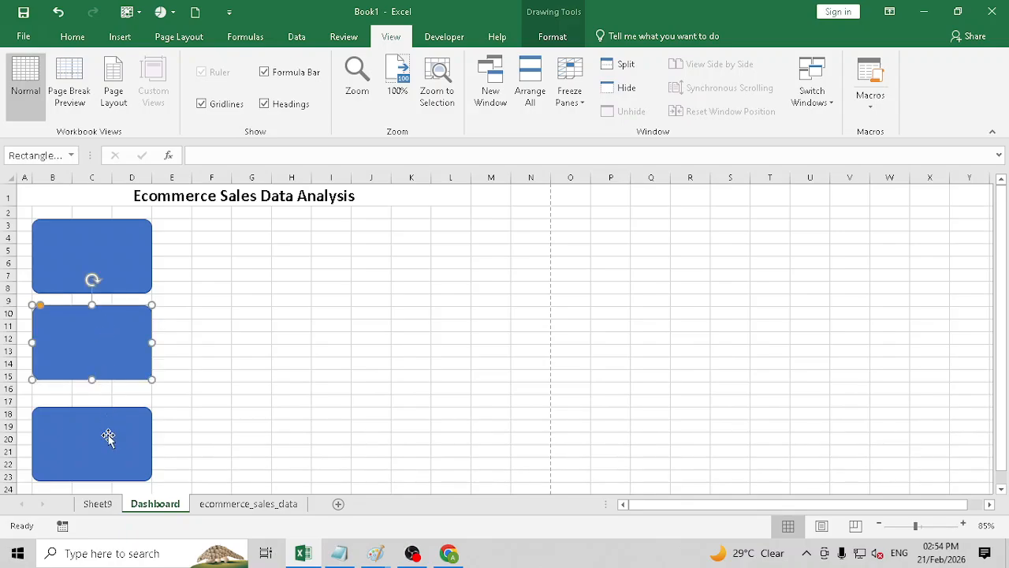
{"action": "left_click_drag", "start_coordinate": [108, 434], "coordinate": [108, 431]}
{"action": "left_click", "coordinate": [257, 361]}
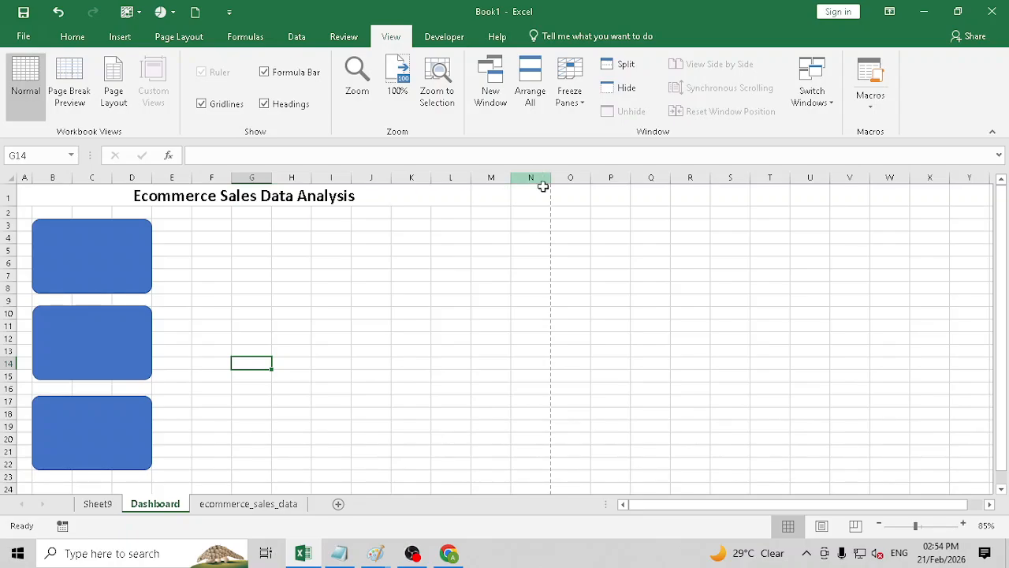
Widen columns E through L equally until the printable page ends at column L
{"action": "left_click_drag", "start_coordinate": [539, 171], "coordinate": [496, 173]}
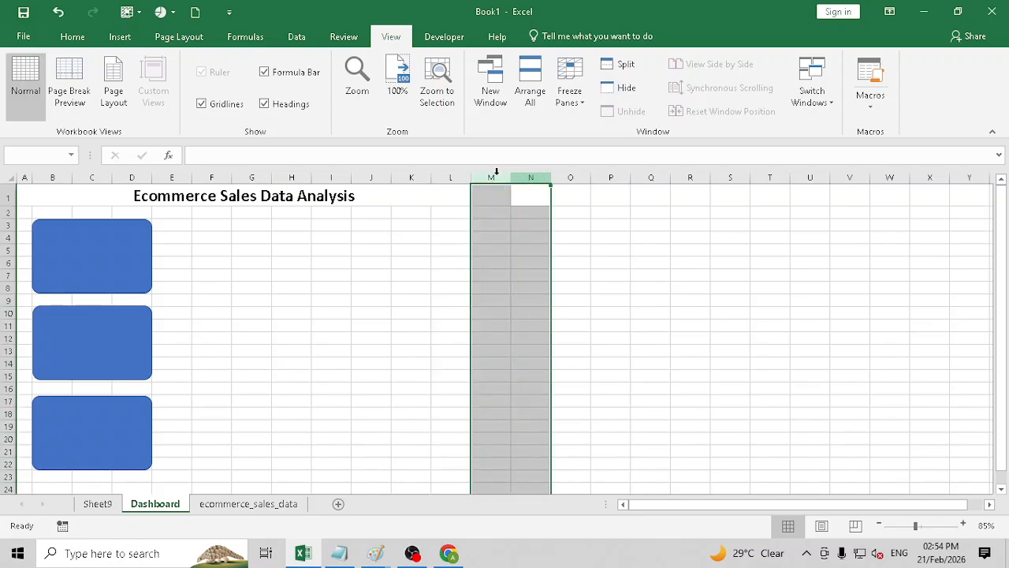
{"action": "left_click", "coordinate": [478, 267]}
{"action": "left_click_drag", "start_coordinate": [187, 175], "coordinate": [513, 179]}
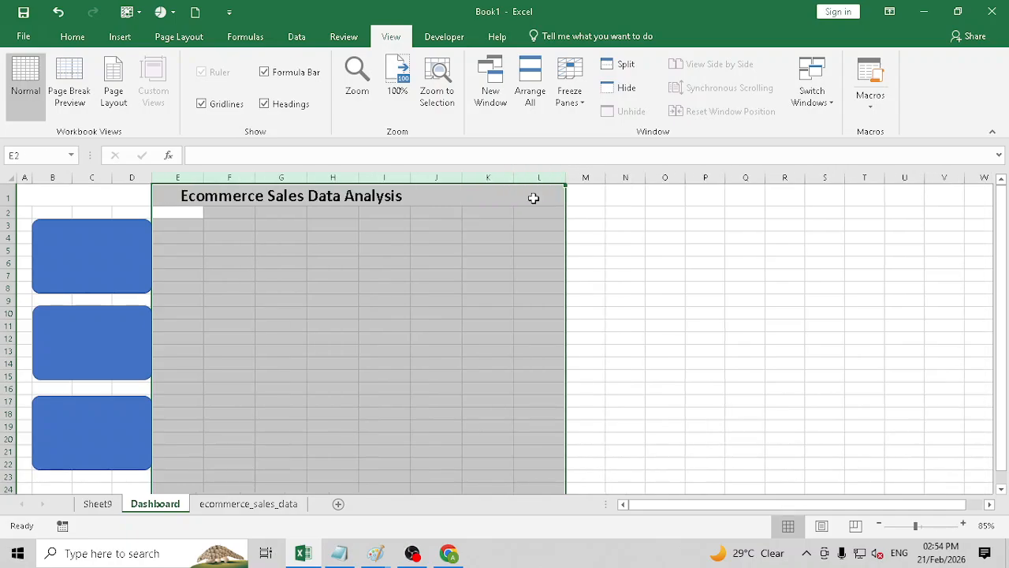
{"action": "left_click", "coordinate": [487, 249]}
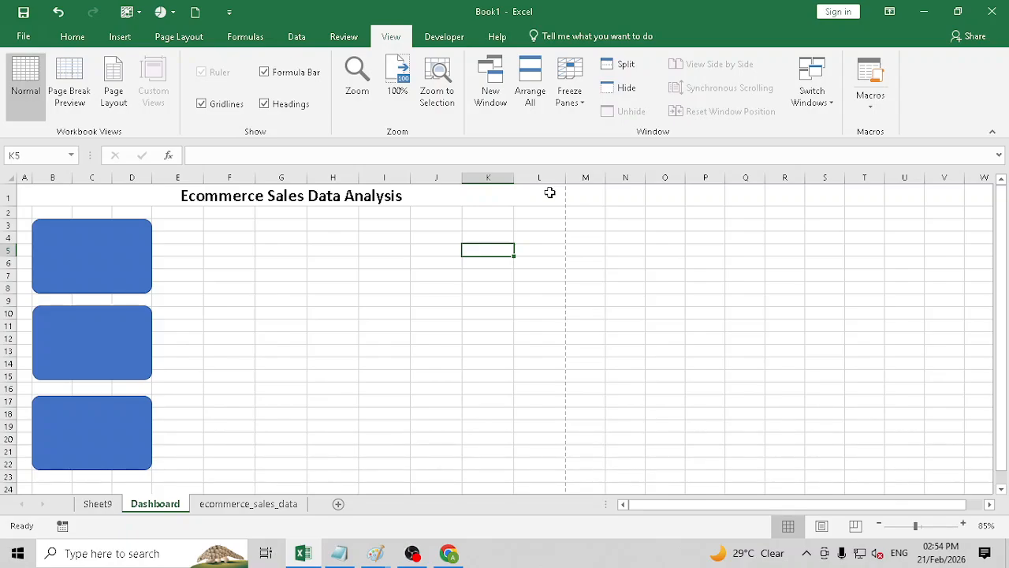
{"action": "left_click", "coordinate": [549, 192]}
{"action": "left_click", "coordinate": [388, 302]}
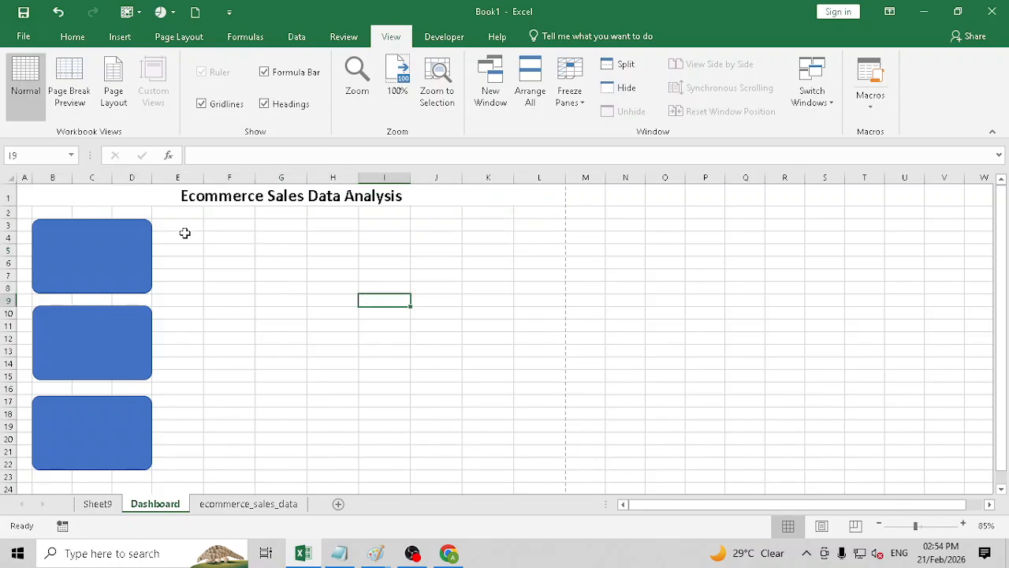
Review the PivotTables on Sheet9, covering orders by month and delivery status and sales amounts by city and payment method
{"action": "left_click_drag", "start_coordinate": [185, 234], "coordinate": [534, 274]}
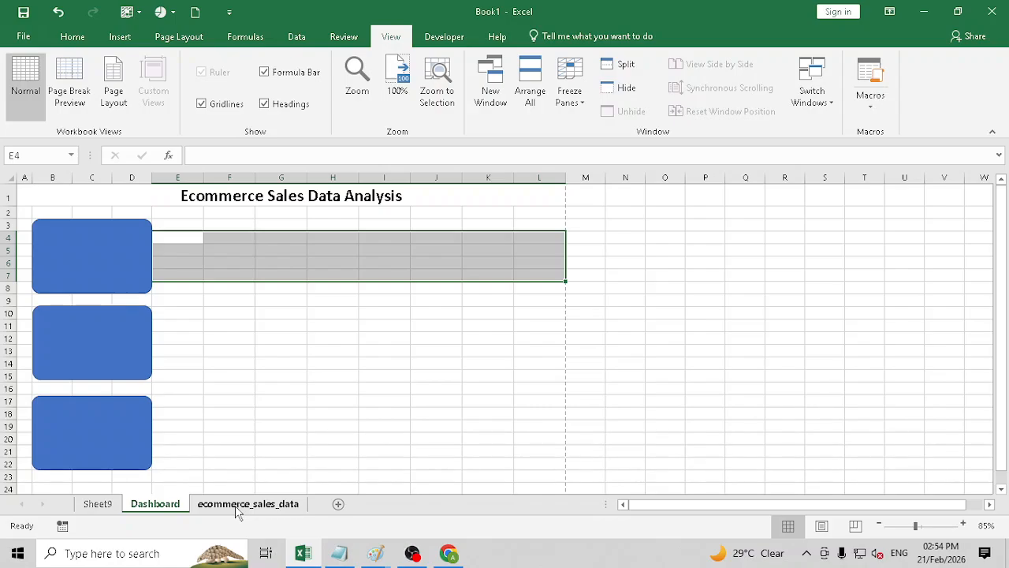
{"action": "left_click", "coordinate": [98, 504]}
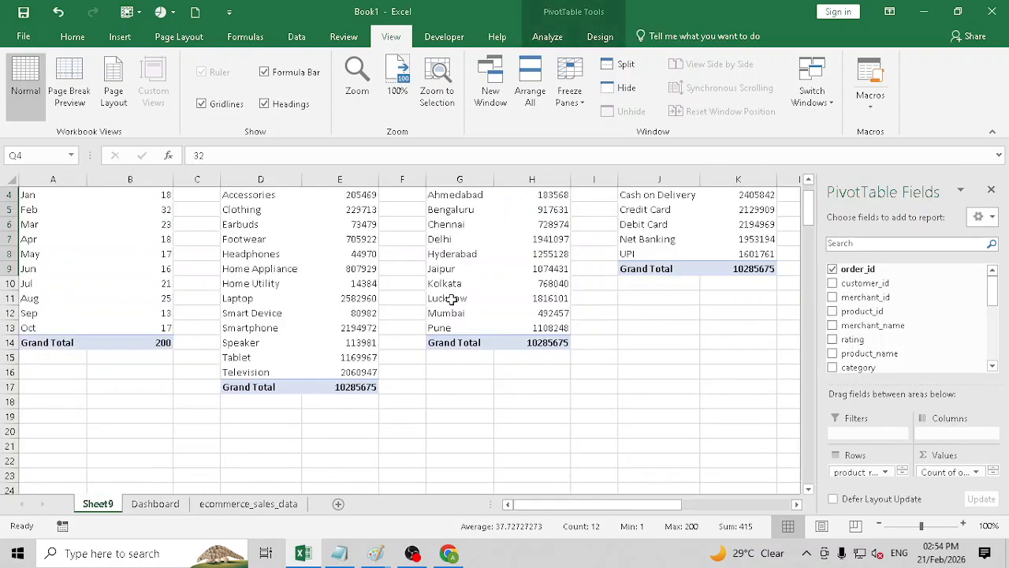
{"action": "scroll", "coordinate": [454, 298], "scroll_direction": "up", "scroll_amount": 1}
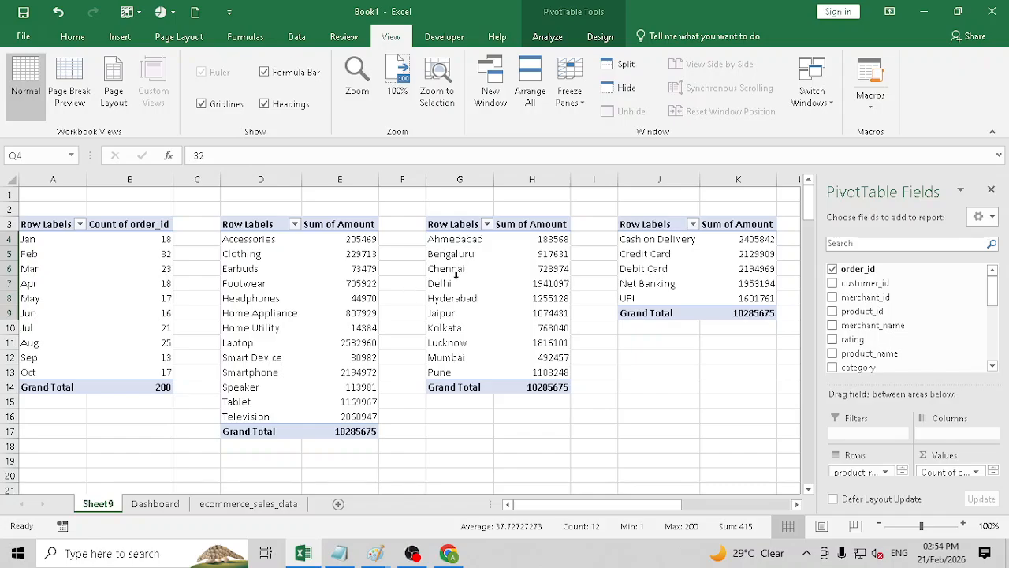
{"action": "left_click_drag", "start_coordinate": [450, 254], "coordinate": [525, 365]}
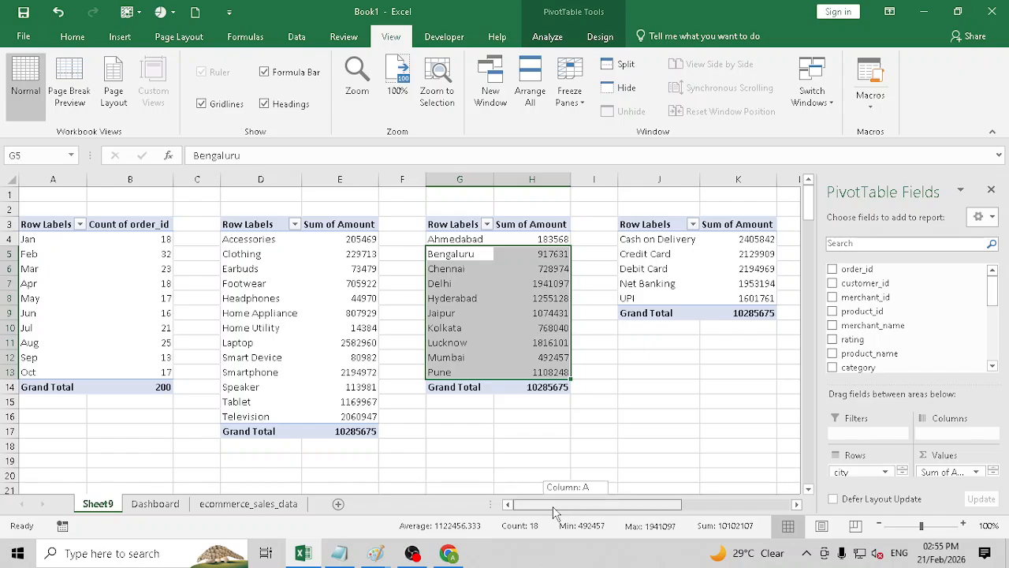
{"action": "left_click", "coordinate": [60, 263]}
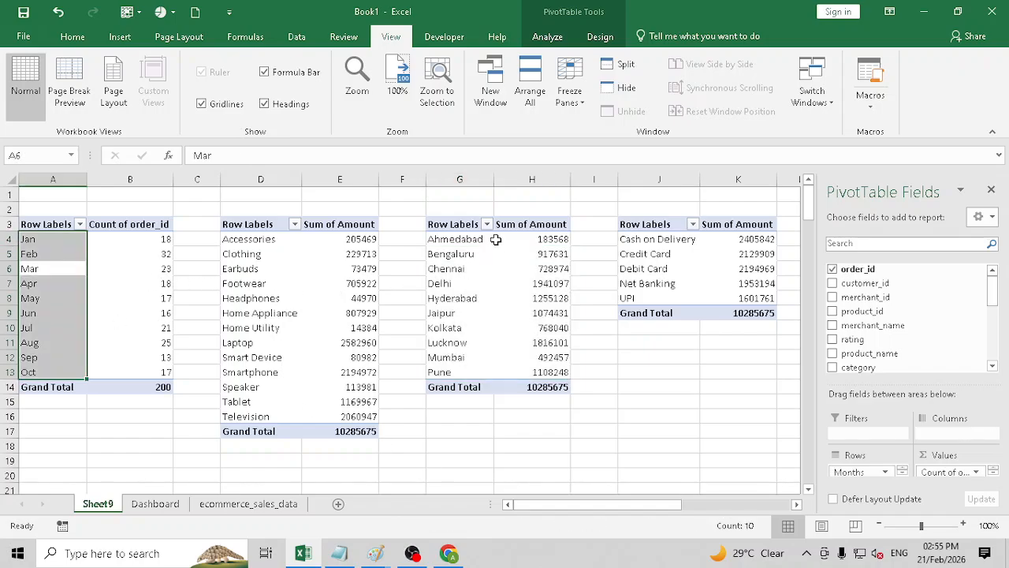
{"action": "left_click", "coordinate": [631, 251]}
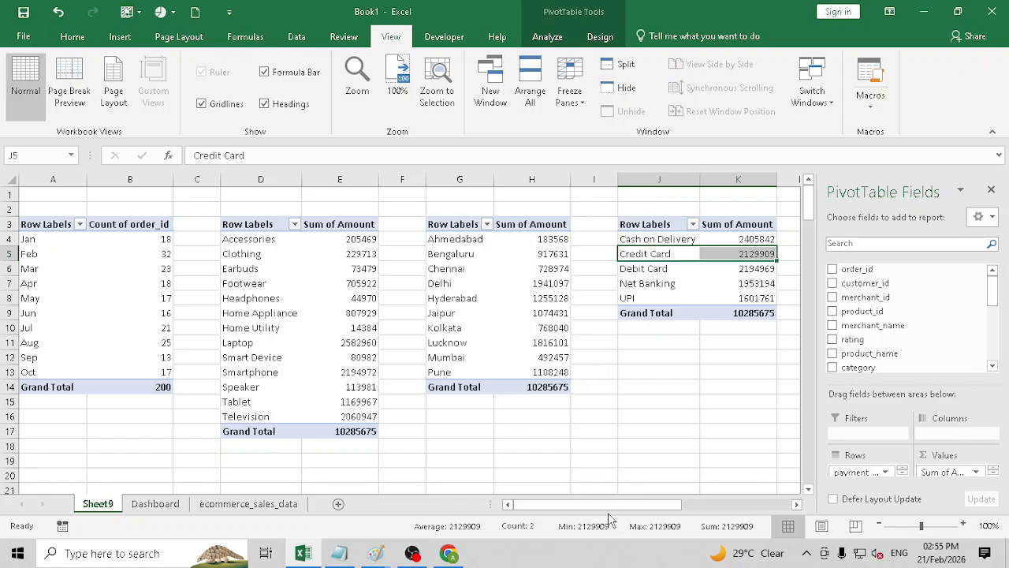
{"action": "left_click_drag", "start_coordinate": [611, 505], "coordinate": [692, 504]}
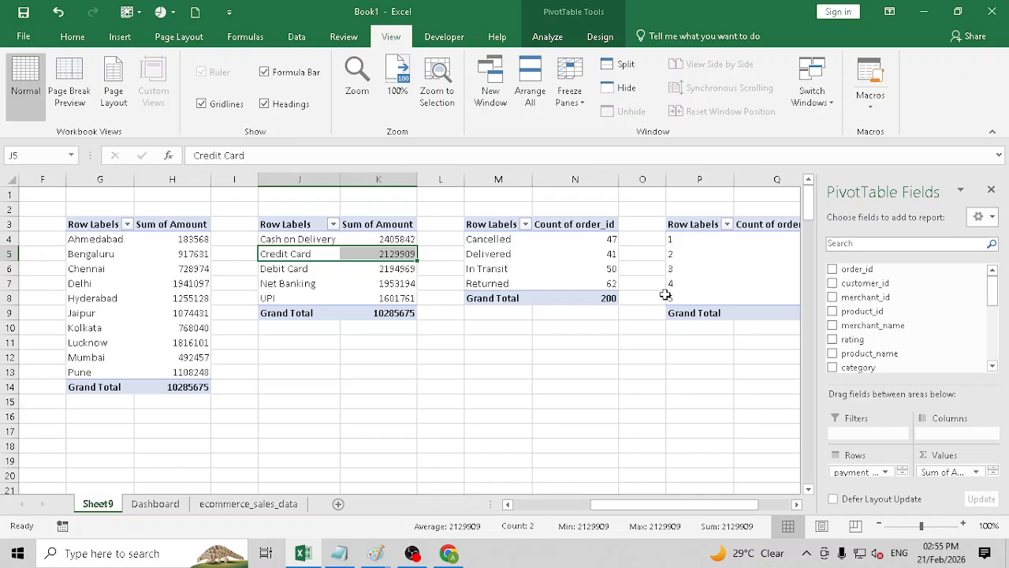
{"action": "left_click", "coordinate": [508, 249]}
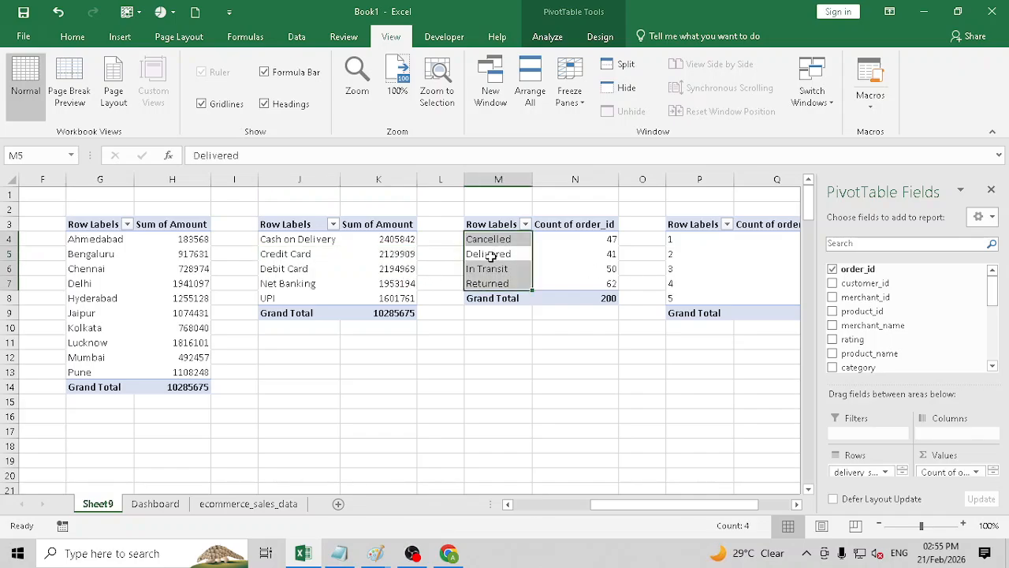
{"action": "left_click", "coordinate": [494, 254]}
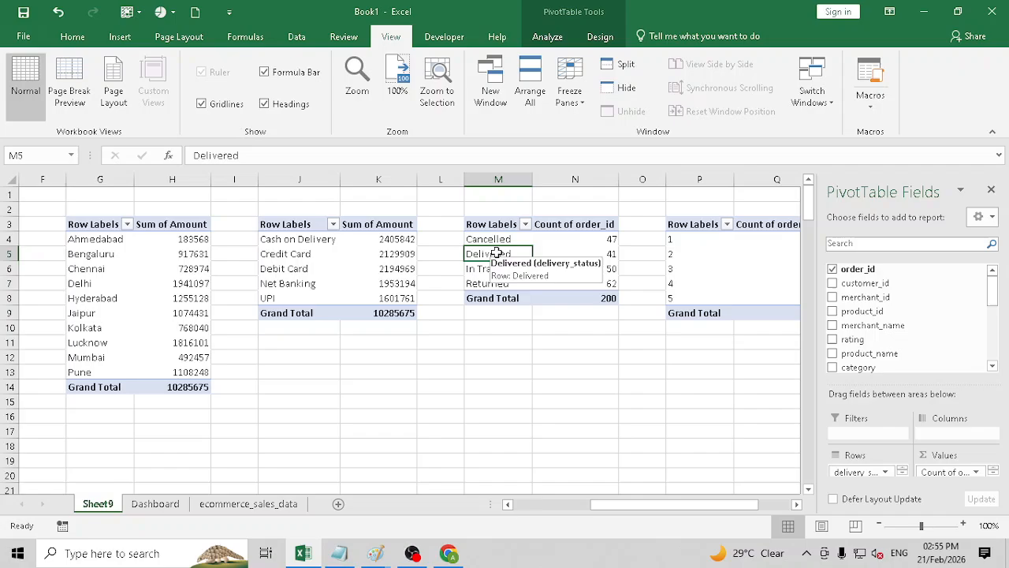
{"action": "left_click", "coordinate": [286, 267]}
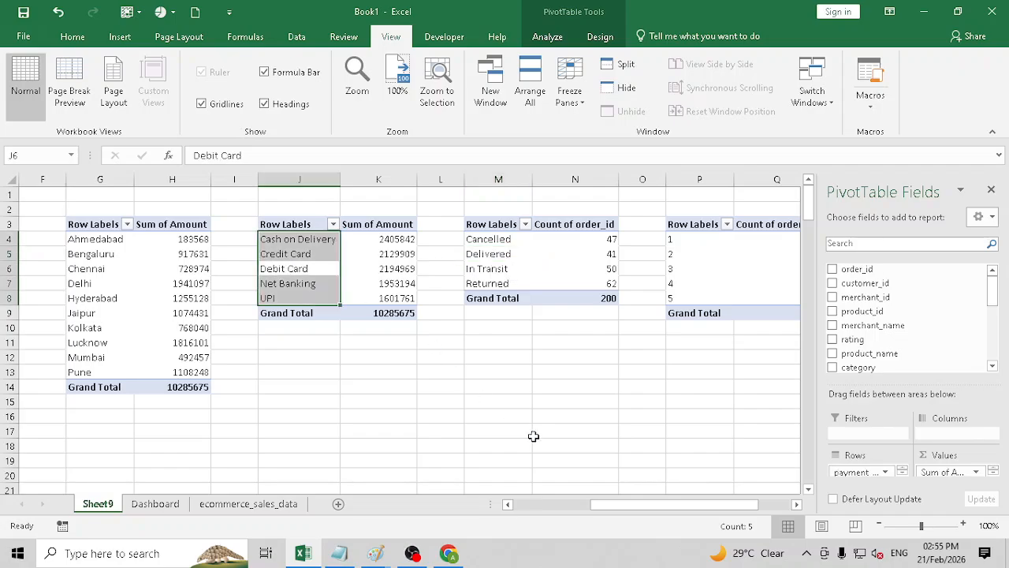
{"action": "left_click_drag", "start_coordinate": [629, 504], "coordinate": [513, 505]}
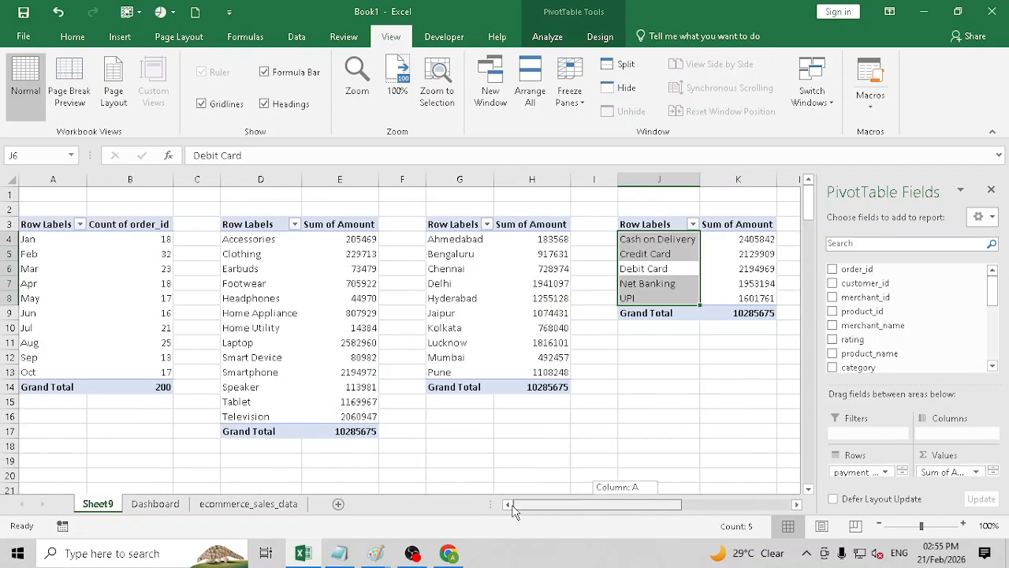
{"action": "left_click", "coordinate": [100, 301]}
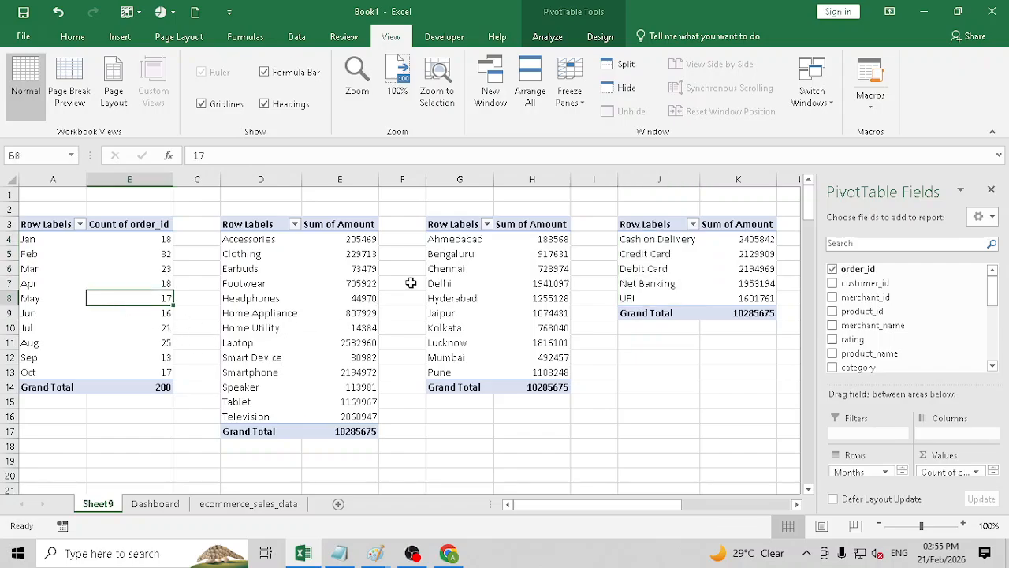
Examine the sales-by-city PivotTable on Sheet9 and the free space beside the cards in rows 3 to 22 of the Dashboard sheet
{"action": "left_click_drag", "start_coordinate": [487, 283], "coordinate": [495, 283]}
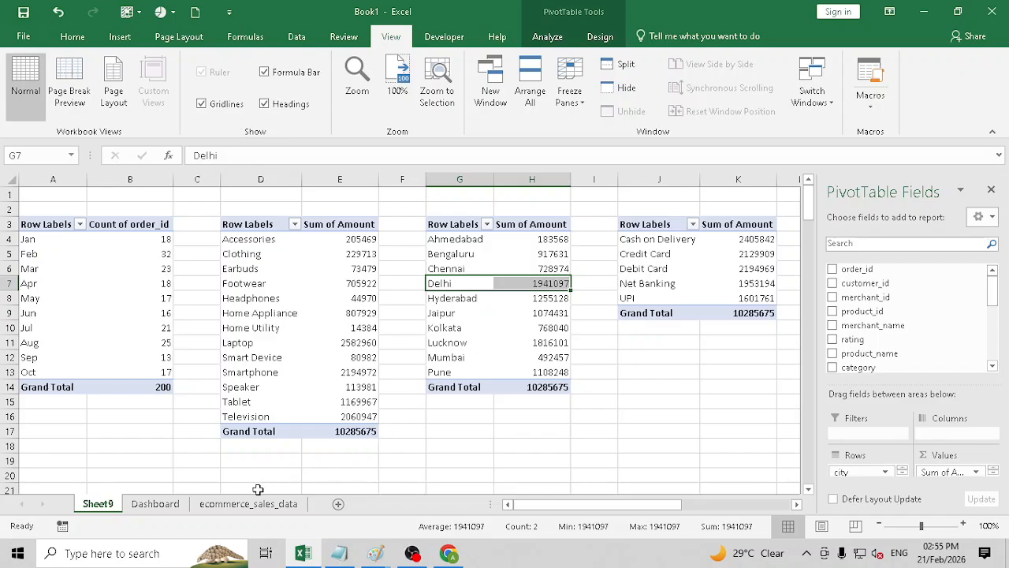
{"action": "left_click", "coordinate": [587, 386]}
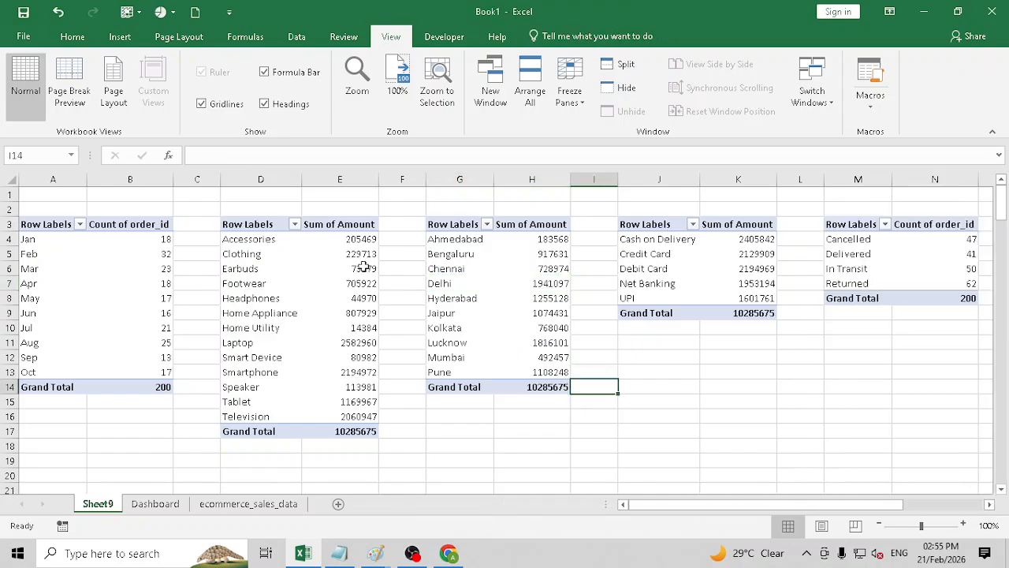
{"action": "left_click_drag", "start_coordinate": [458, 239], "coordinate": [459, 366]}
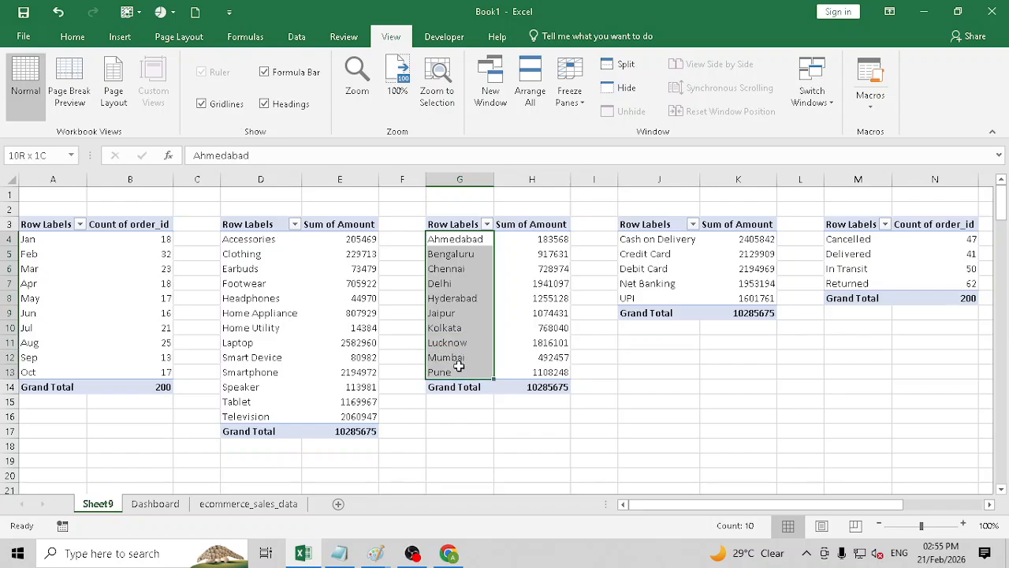
{"action": "left_click_drag", "start_coordinate": [459, 366], "coordinate": [458, 366]}
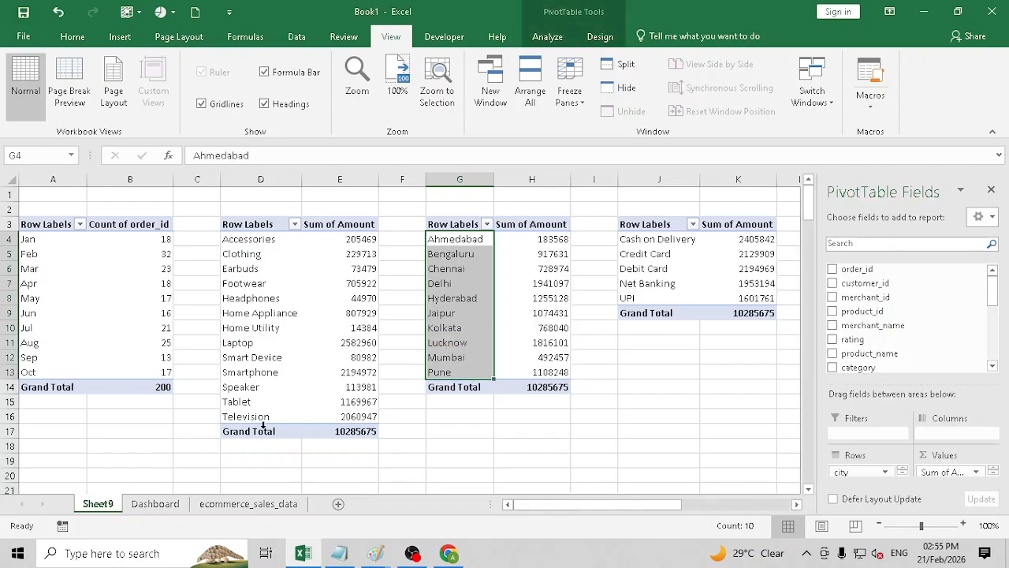
{"action": "left_click", "coordinate": [173, 509]}
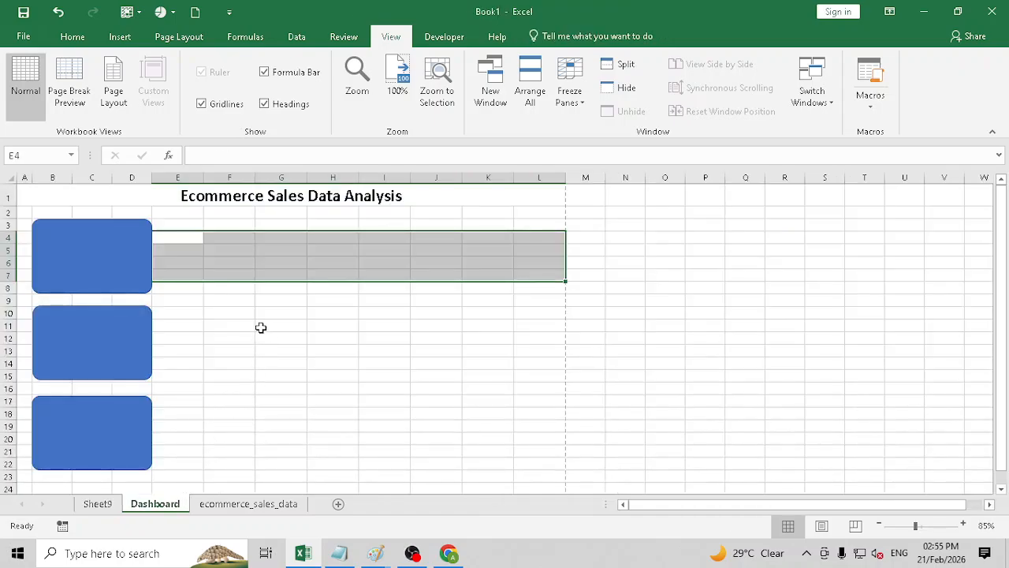
{"action": "left_click", "coordinate": [239, 223]}
{"action": "left_click_drag", "start_coordinate": [238, 223], "coordinate": [204, 458]}
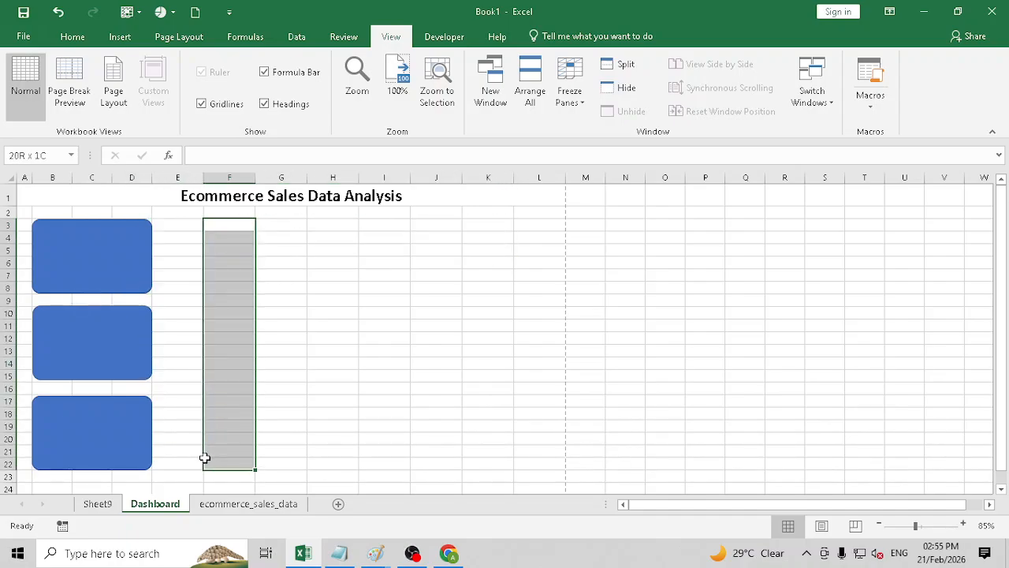
{"action": "left_click_drag", "start_coordinate": [549, 225], "coordinate": [523, 460]}
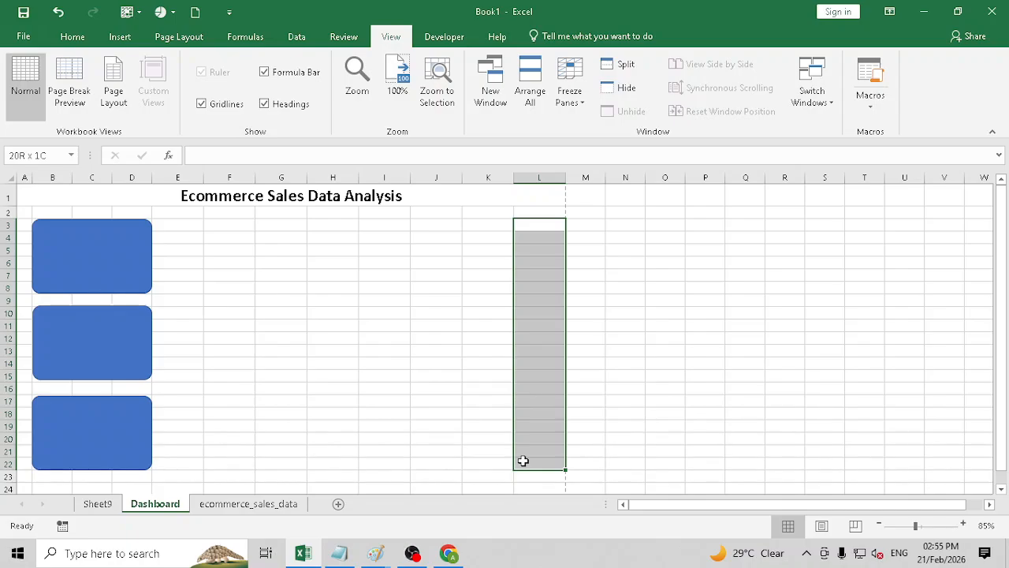
Check the source data and review the Sheet9 PivotTables for payment method, delivery status and product category
{"action": "left_click", "coordinate": [251, 503]}
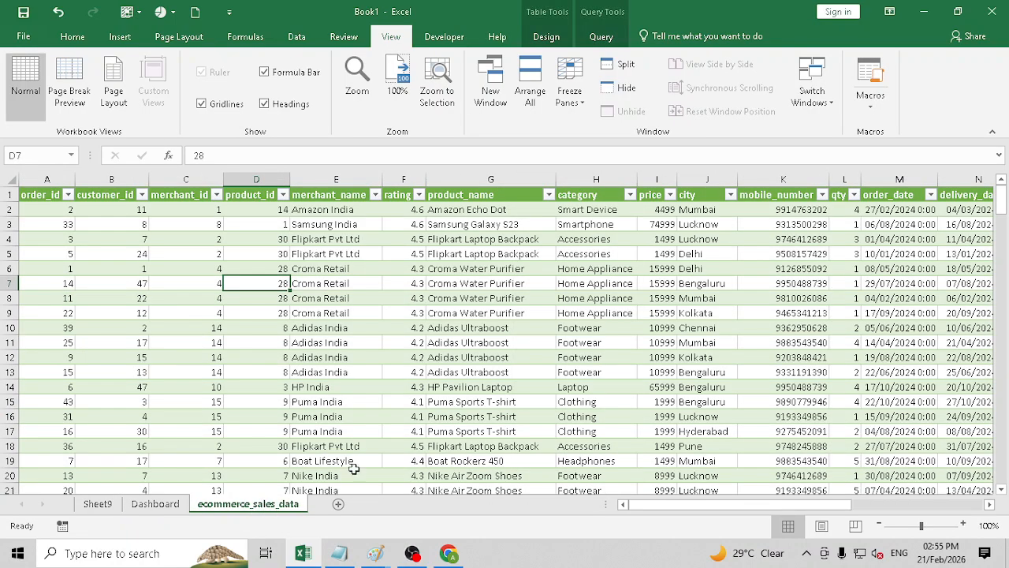
{"action": "left_click", "coordinate": [97, 503]}
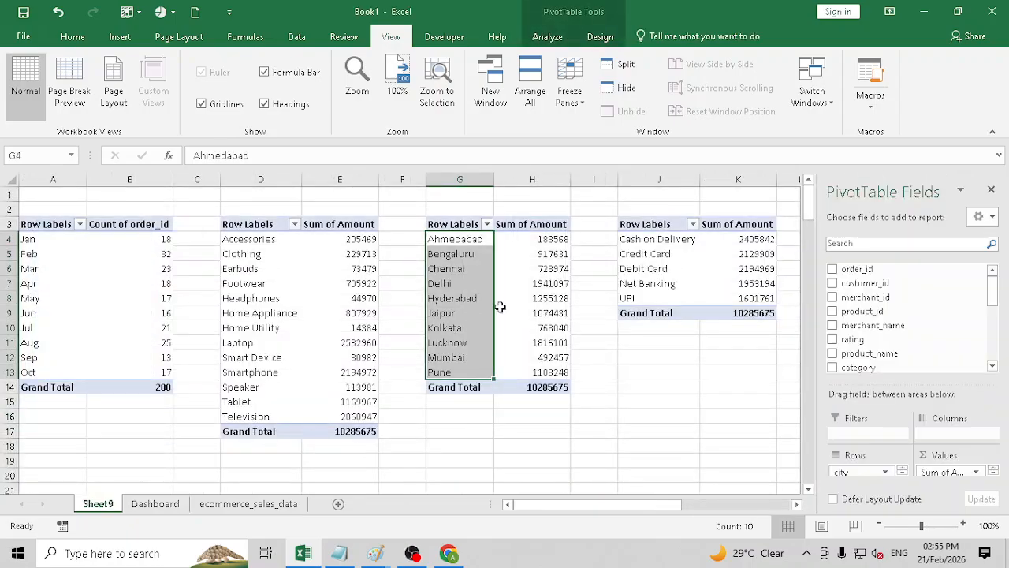
{"action": "left_click_drag", "start_coordinate": [653, 244], "coordinate": [740, 298]}
{"action": "left_click_drag", "start_coordinate": [568, 510], "coordinate": [630, 511]}
{"action": "left_click_drag", "start_coordinate": [564, 253], "coordinate": [654, 284]}
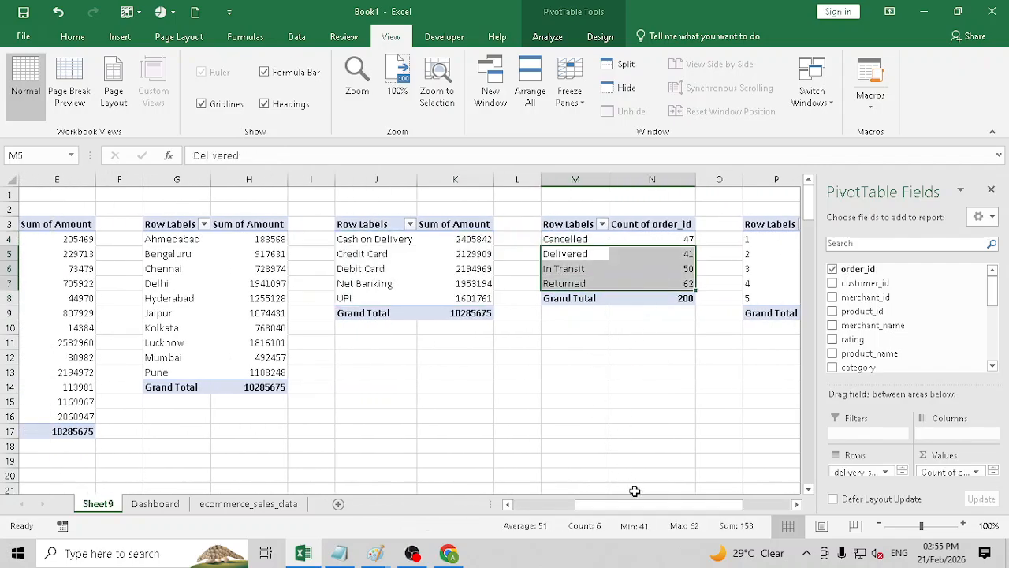
{"action": "left_click_drag", "start_coordinate": [634, 504], "coordinate": [513, 504]}
{"action": "left_click", "coordinate": [519, 256]}
{"action": "left_click", "coordinate": [327, 248]}
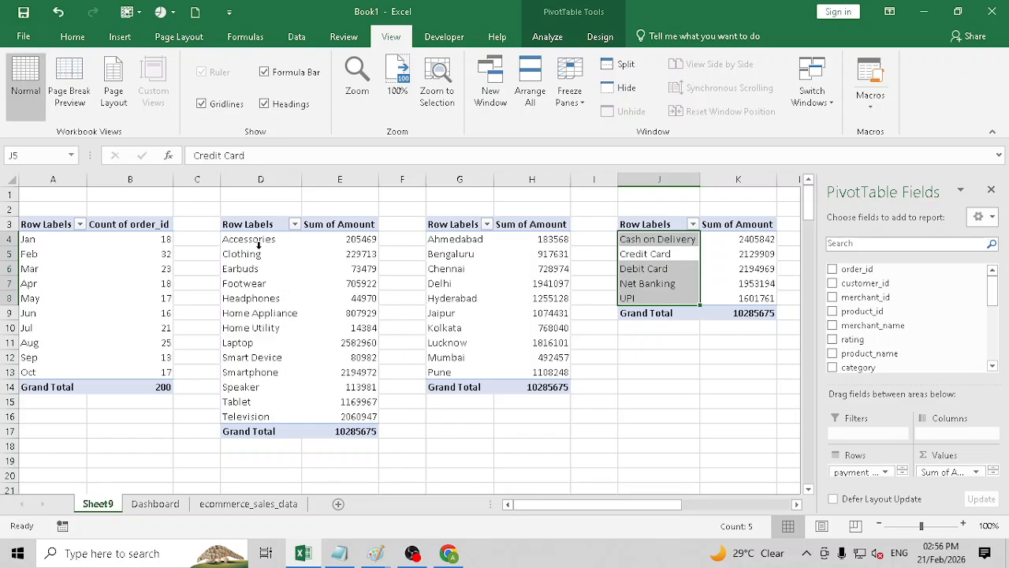
{"action": "left_click_drag", "start_coordinate": [257, 254], "coordinate": [267, 384]}
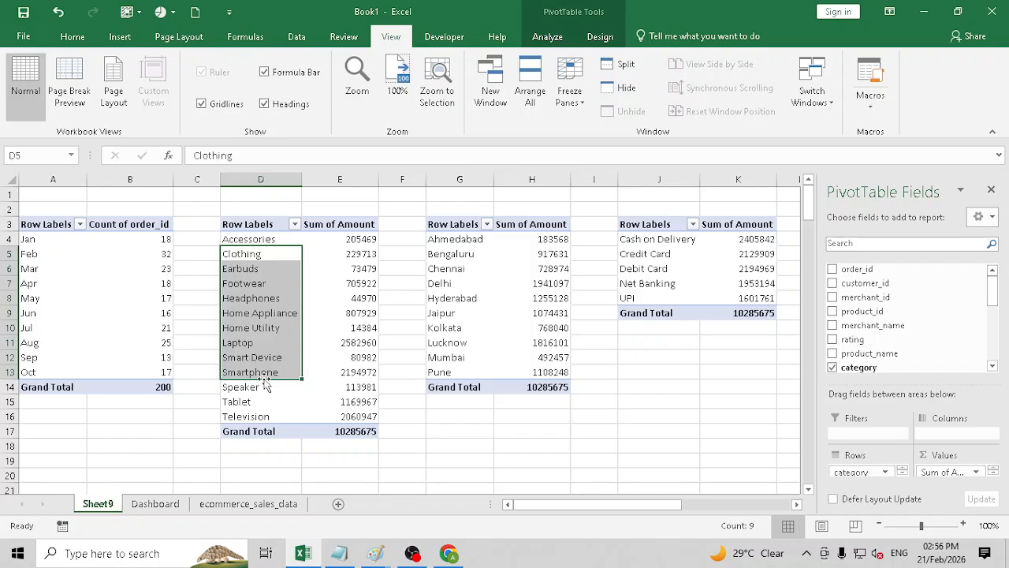
Draw a wide rounded rectangle about 0.87" high and 6.03" wide on the Dashboard, from E3 to L7 beside the cards
{"action": "left_click", "coordinate": [172, 505]}
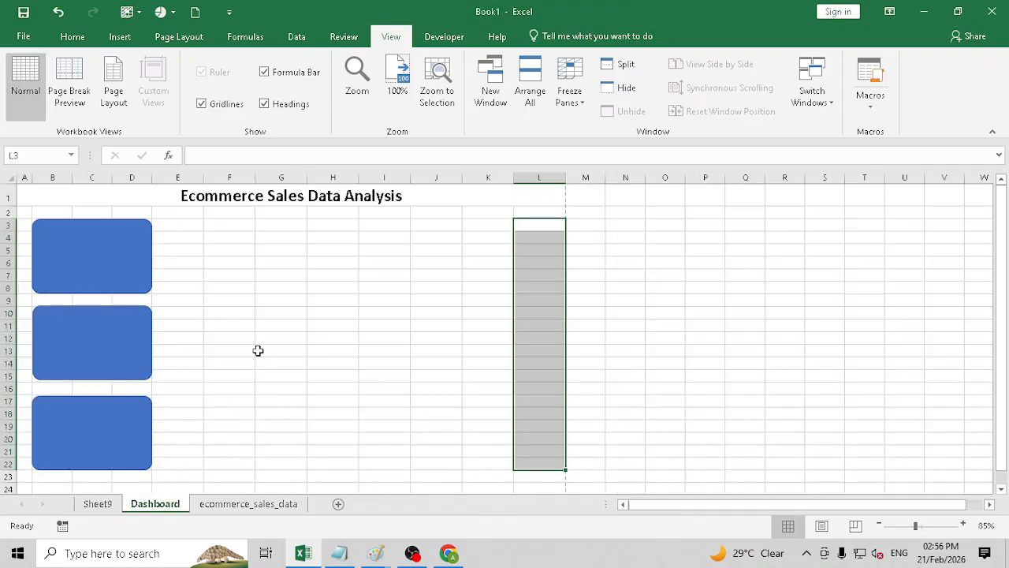
{"action": "left_click", "coordinate": [256, 250]}
{"action": "left_click_drag", "start_coordinate": [200, 221], "coordinate": [531, 252]}
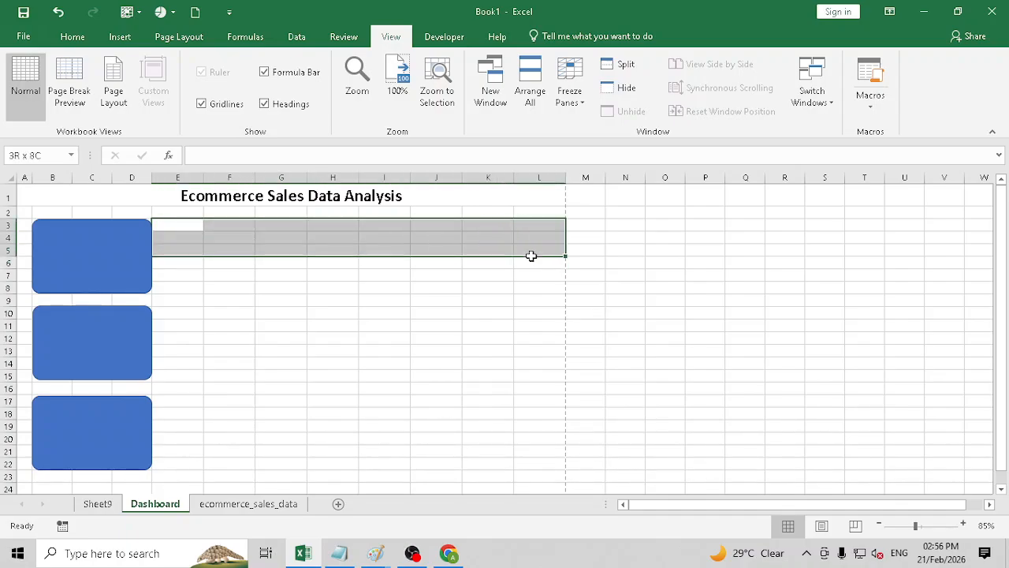
{"action": "left_click", "coordinate": [384, 249]}
{"action": "left_click", "coordinate": [120, 36]}
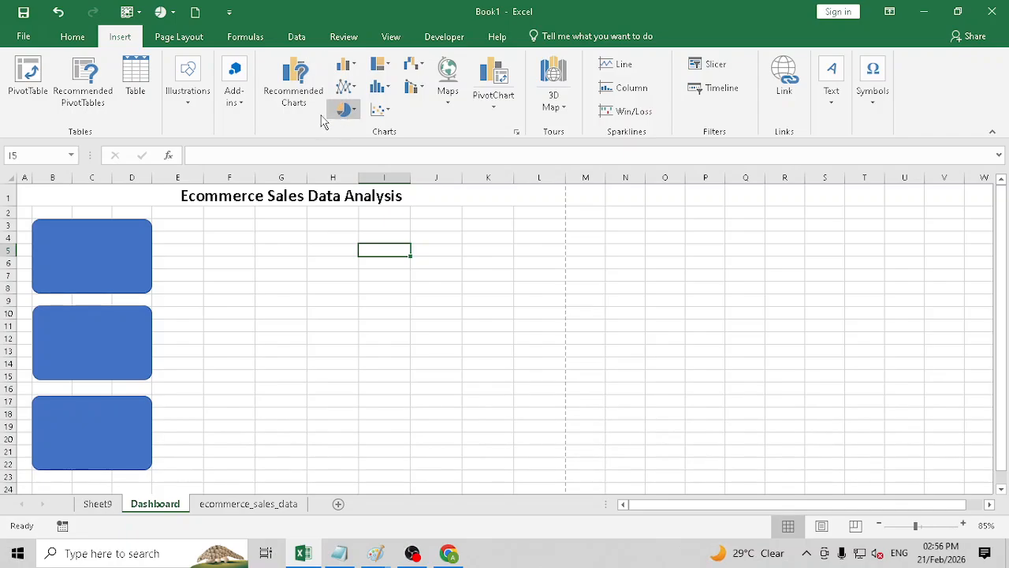
{"action": "left_click", "coordinate": [189, 107]}
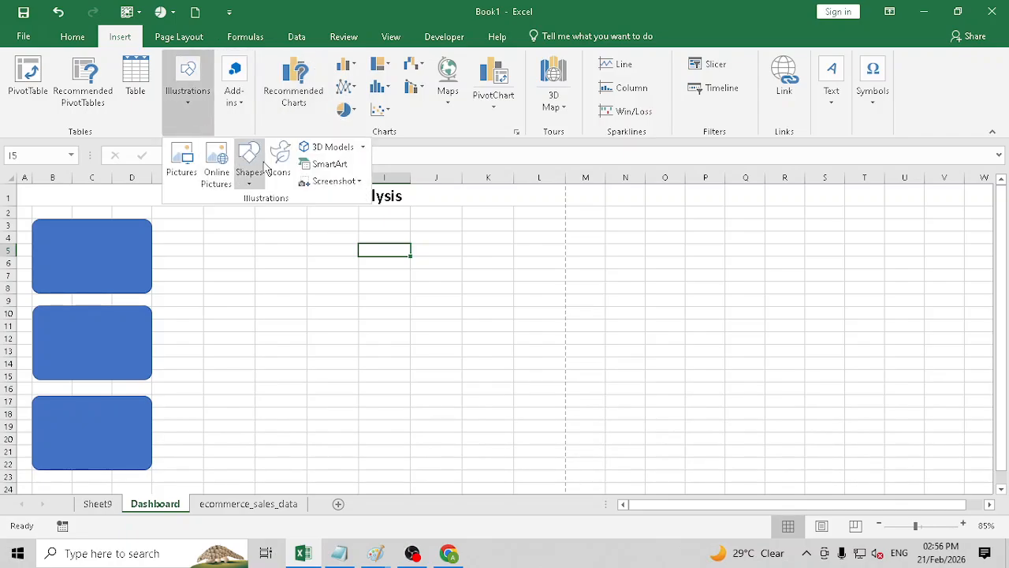
{"action": "left_click", "coordinate": [253, 186]}
{"action": "left_click", "coordinate": [300, 215]}
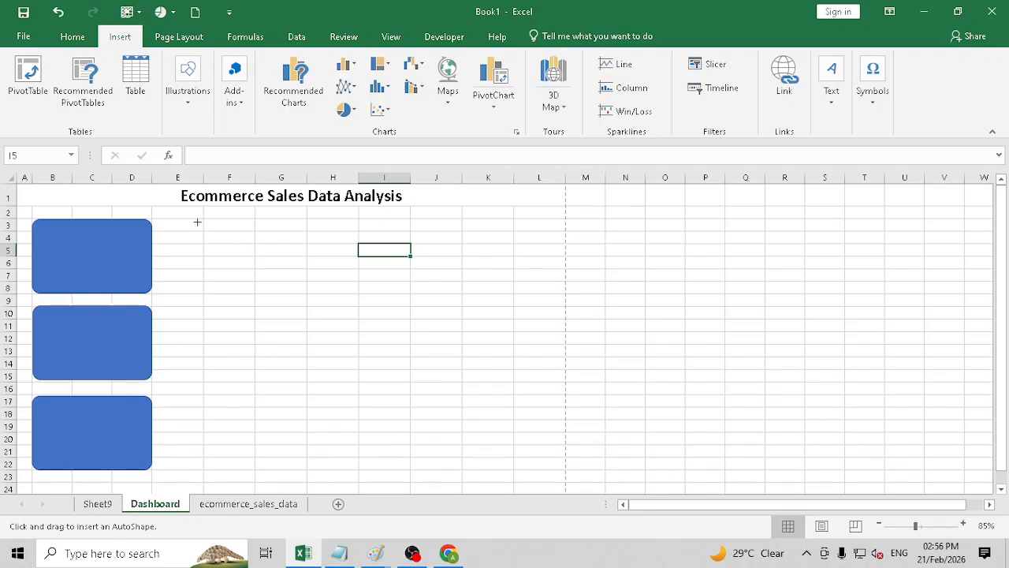
{"action": "left_click_drag", "start_coordinate": [187, 220], "coordinate": [549, 273]}
{"action": "left_click", "coordinate": [428, 326]}
{"action": "left_click", "coordinate": [426, 261]}
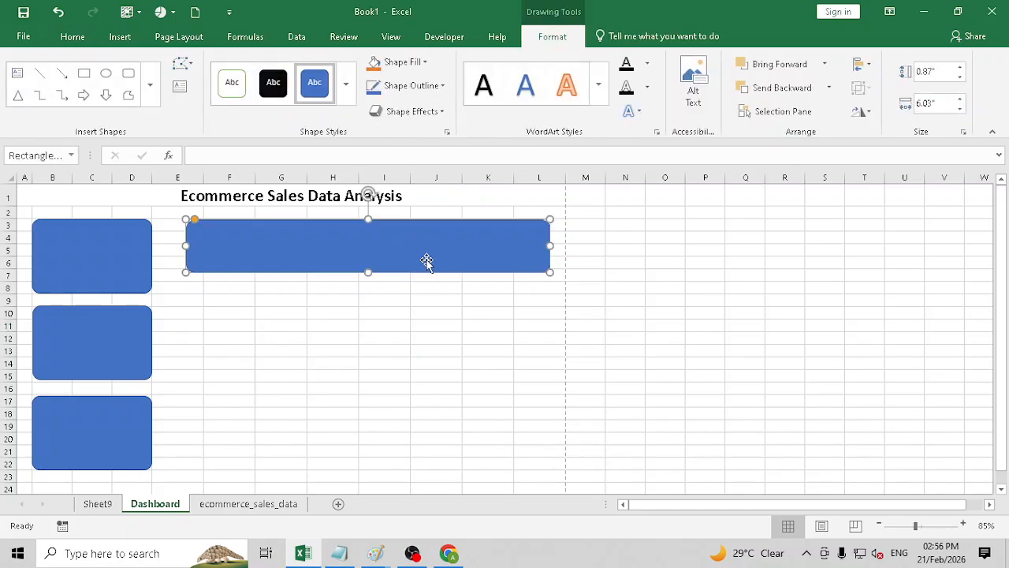
Draw a tall rounded rectangle about 3.13" by 1.54" over K8:L22 and move the wide rectangle up one row
{"action": "left_click", "coordinate": [130, 73]}
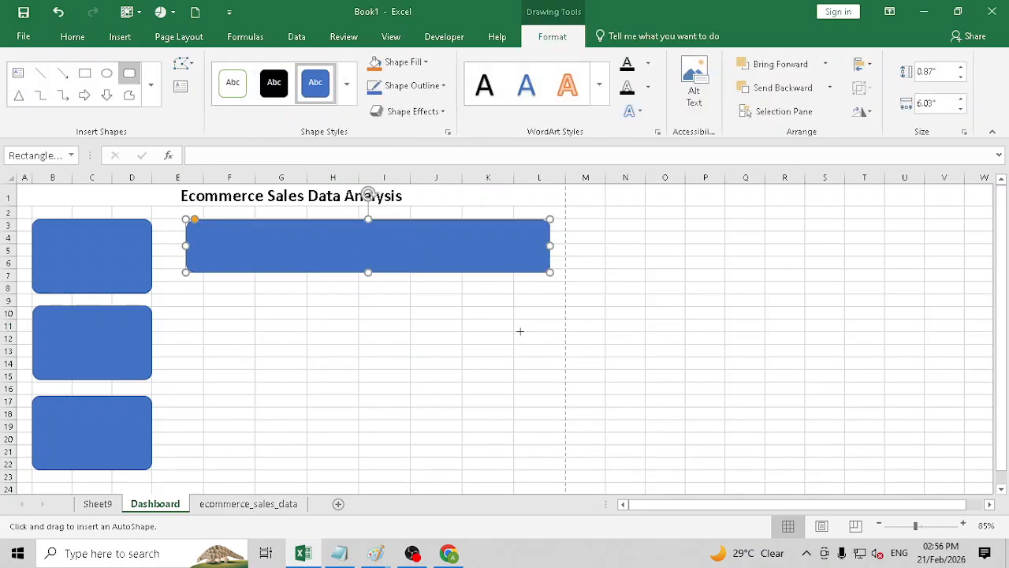
{"action": "left_click_drag", "start_coordinate": [466, 284], "coordinate": [556, 470]}
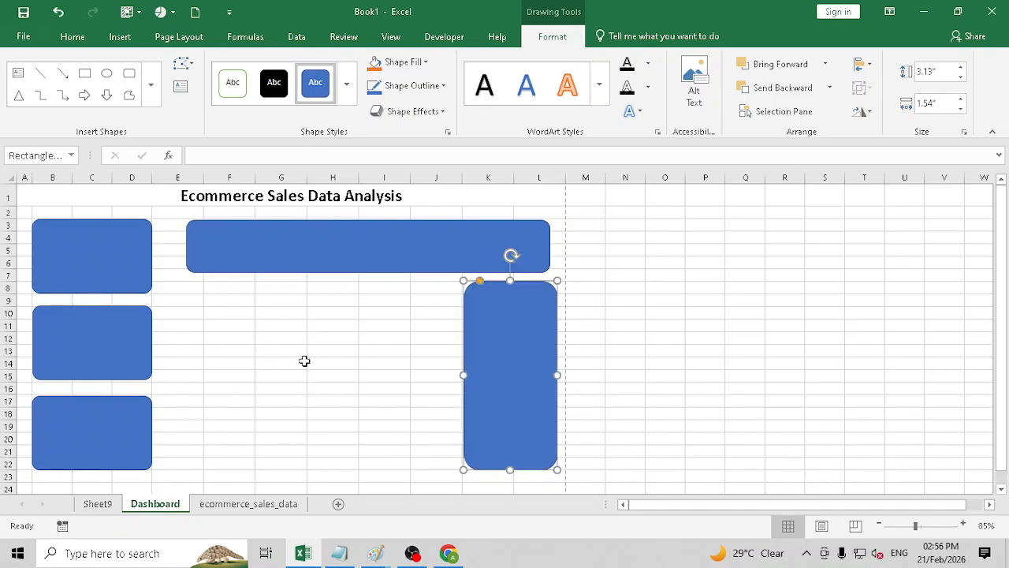
{"action": "left_click_drag", "start_coordinate": [302, 254], "coordinate": [300, 253]}
{"action": "left_click", "coordinate": [296, 326]}
Move the two upper cards from columns B to D side by side beneath the wide rectangle, around rows 7 to 13
{"action": "left_click", "coordinate": [127, 263]}
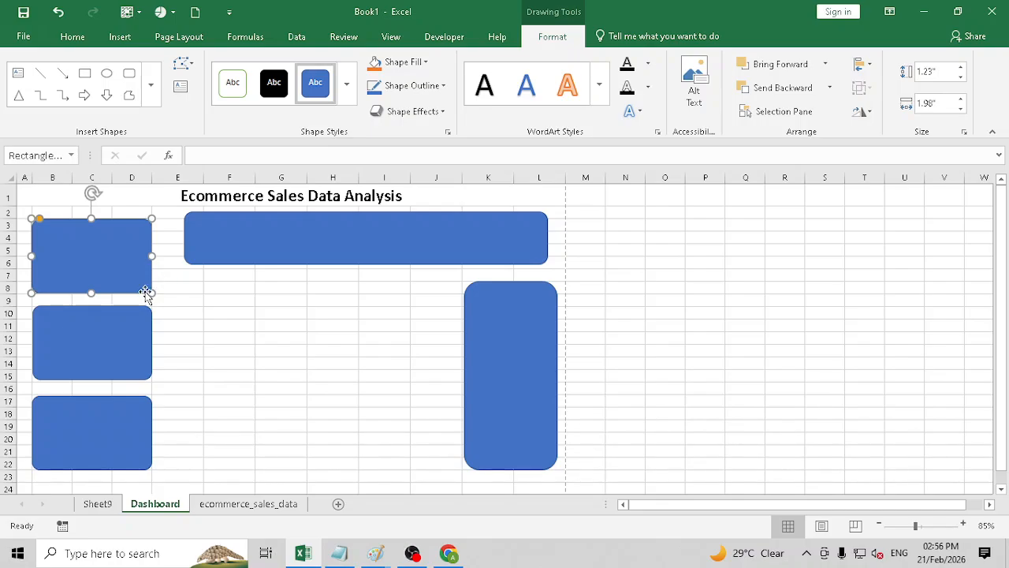
{"action": "left_click_drag", "start_coordinate": [117, 260], "coordinate": [325, 338]}
{"action": "left_click_drag", "start_coordinate": [144, 326], "coordinate": [213, 315]}
{"action": "left_click_drag", "start_coordinate": [308, 329], "coordinate": [397, 307]}
{"action": "left_click_drag", "start_coordinate": [187, 320], "coordinate": [278, 302]}
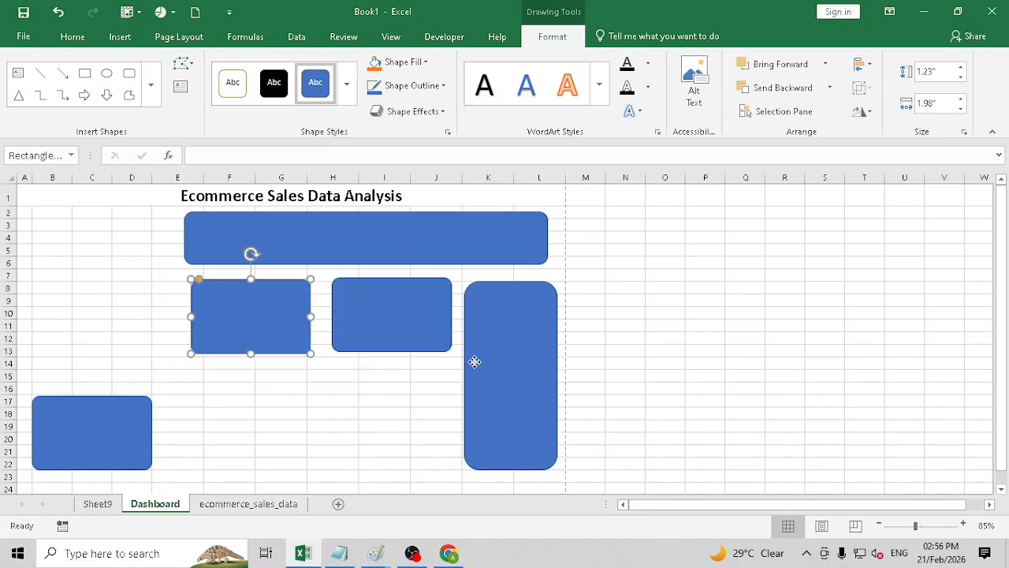
Move the tall rectangle to columns A to C from row 2 and stretch the wide rectangle across columns D to L
{"action": "left_click_drag", "start_coordinate": [488, 361], "coordinate": [50, 289]}
{"action": "left_click_drag", "start_coordinate": [270, 248], "coordinate": [210, 235]}
{"action": "left_click_drag", "start_coordinate": [242, 324], "coordinate": [201, 301]}
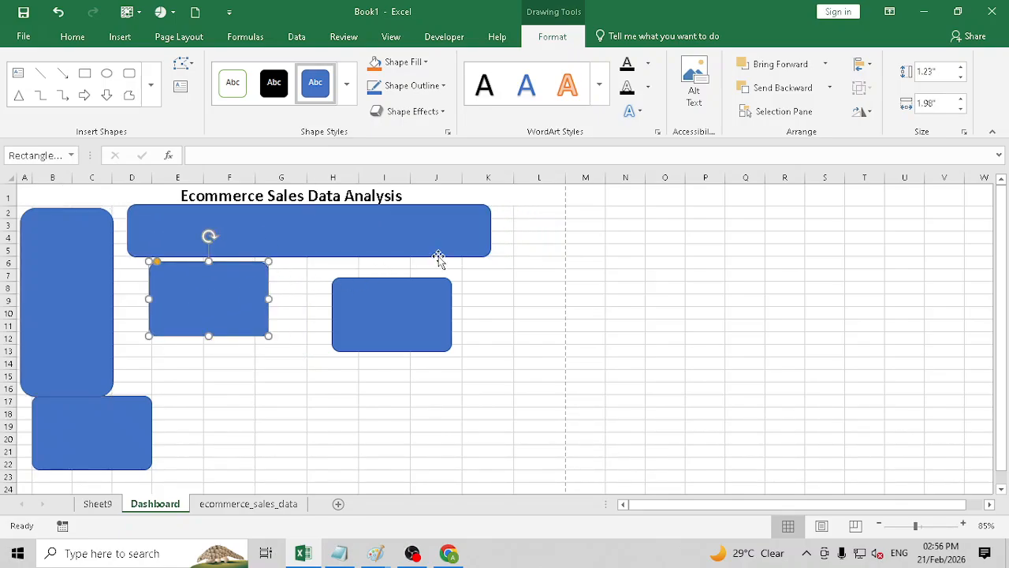
{"action": "left_click_drag", "start_coordinate": [460, 236], "coordinate": [570, 236]}
Line up the three cards in one row beneath the wide rectangle, spanning rows 6 to 12
{"action": "left_click_drag", "start_coordinate": [237, 314], "coordinate": [220, 317]}
{"action": "left_click_drag", "start_coordinate": [345, 322], "coordinate": [298, 302]}
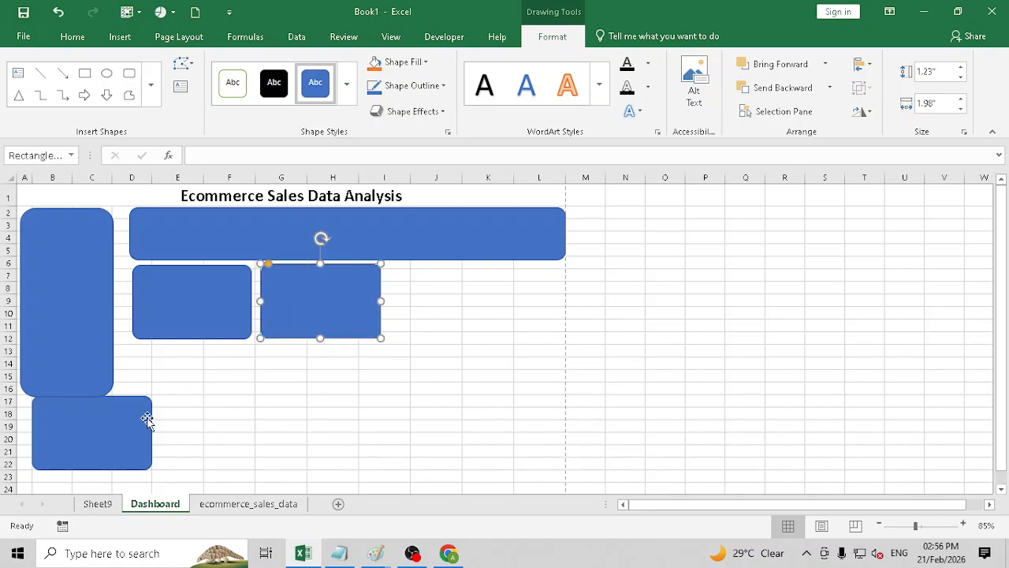
{"action": "left_click_drag", "start_coordinate": [148, 421], "coordinate": [491, 297]}
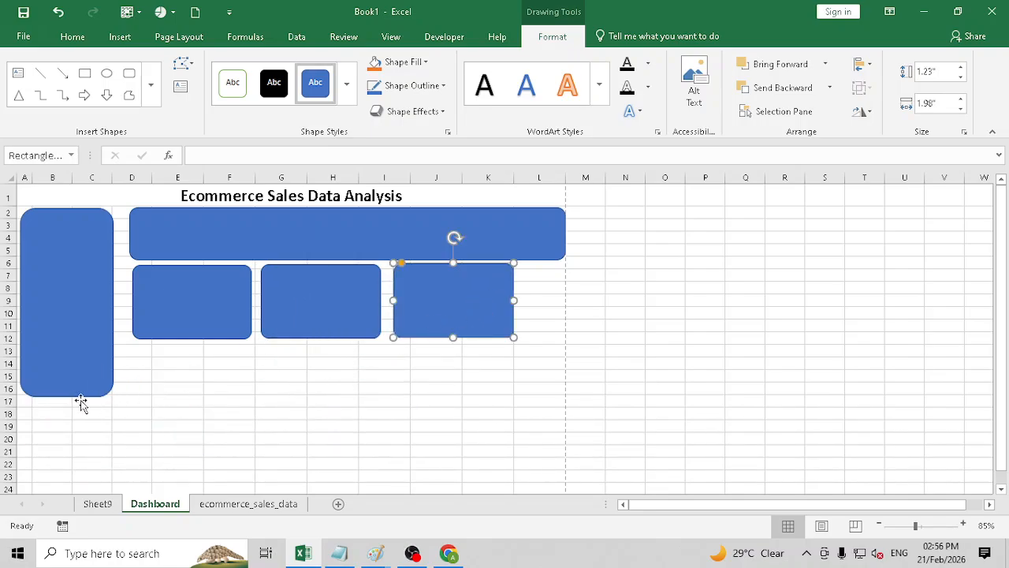
Stretch the tall rectangle down to about 5.48" high and spread the three cards evenly across columns D to L
{"action": "left_click", "coordinate": [61, 378]}
{"action": "left_click_drag", "start_coordinate": [65, 400], "coordinate": [65, 487]}
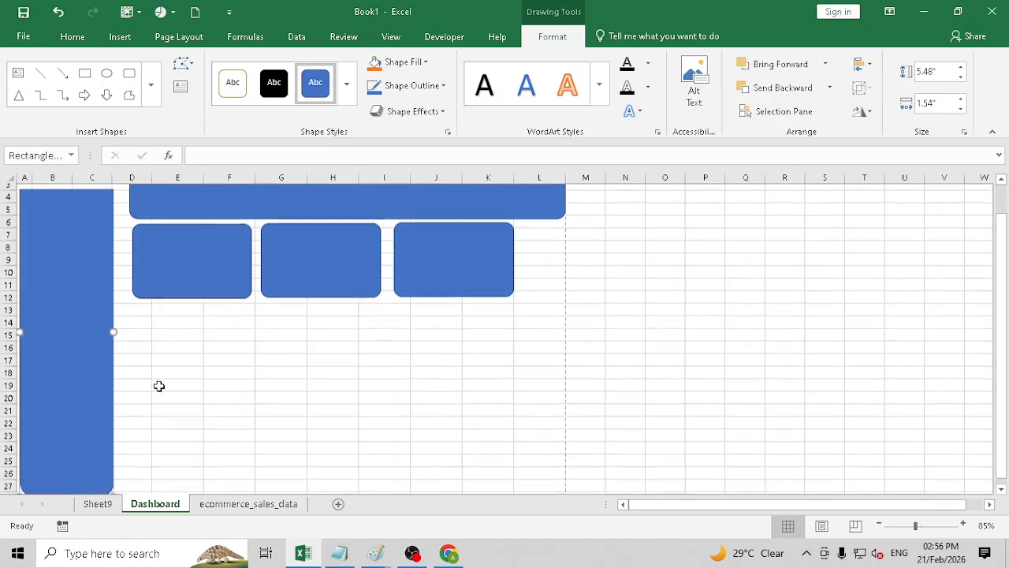
{"action": "scroll", "coordinate": [205, 367], "scroll_direction": "down", "scroll_amount": 1}
{"action": "scroll", "coordinate": [279, 368], "scroll_direction": "up", "scroll_amount": 2}
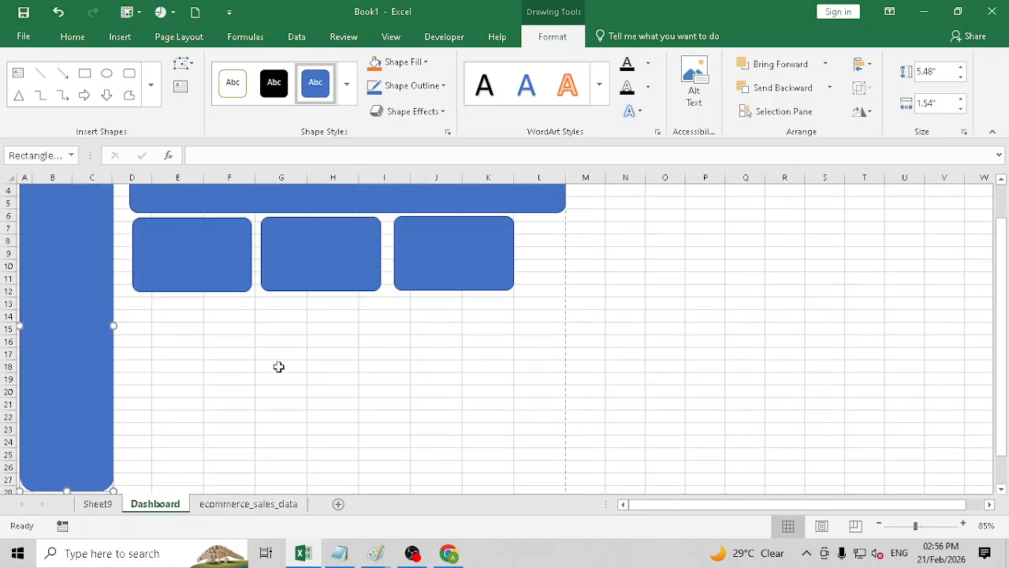
{"action": "left_click_drag", "start_coordinate": [457, 312], "coordinate": [500, 312]}
{"action": "left_click_drag", "start_coordinate": [361, 304], "coordinate": [366, 305]}
Check the source data and review the Sheet9 PivotTables for months, product rating, delivery status and payment method
{"action": "left_click", "coordinate": [237, 505]}
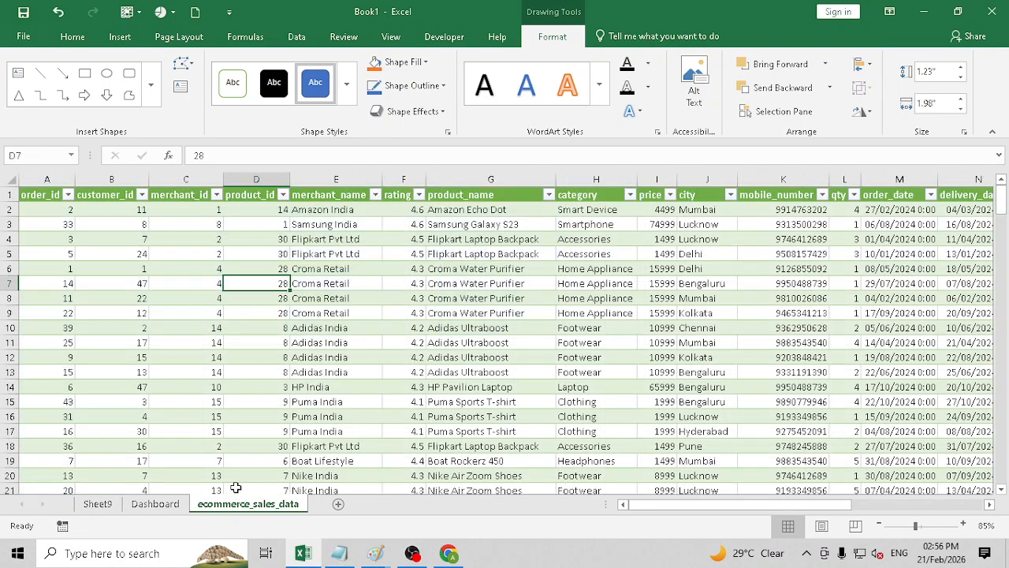
{"action": "left_click", "coordinate": [112, 505]}
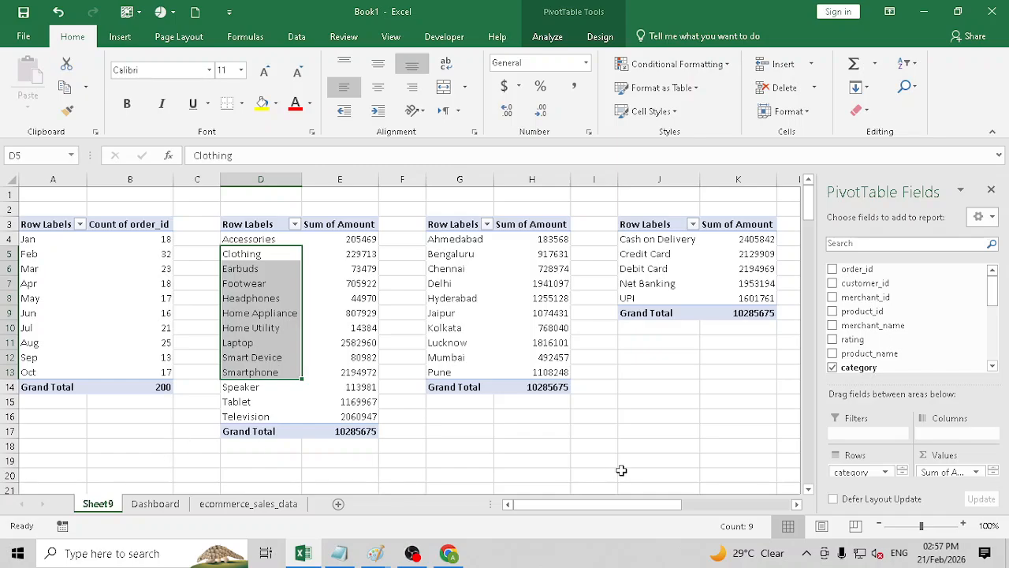
{"action": "left_click_drag", "start_coordinate": [82, 240], "coordinate": [139, 367]}
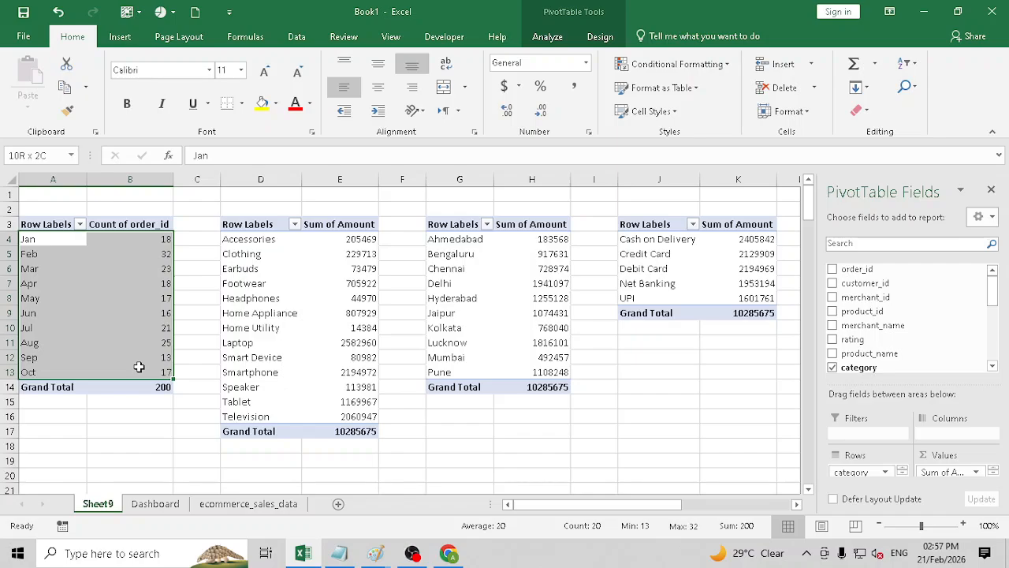
{"action": "left_click_drag", "start_coordinate": [139, 366], "coordinate": [139, 366]}
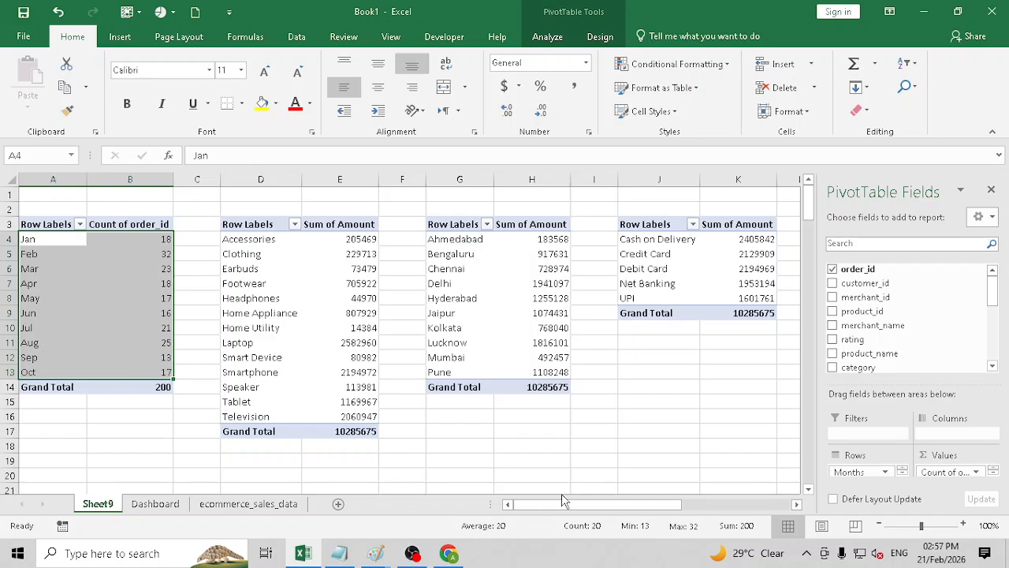
{"action": "left_click_drag", "start_coordinate": [564, 500], "coordinate": [671, 502]}
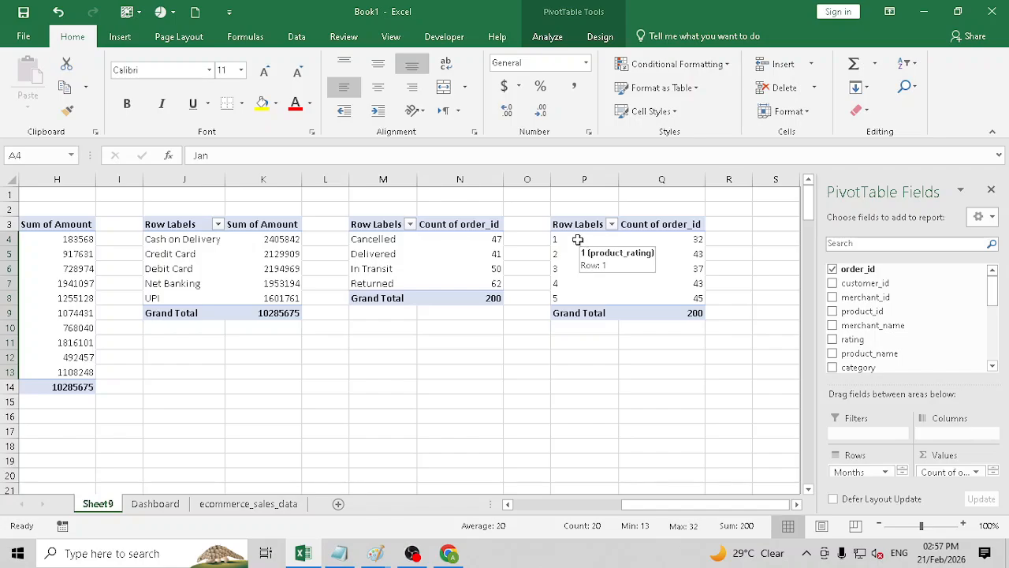
{"action": "left_click_drag", "start_coordinate": [578, 239], "coordinate": [657, 295]}
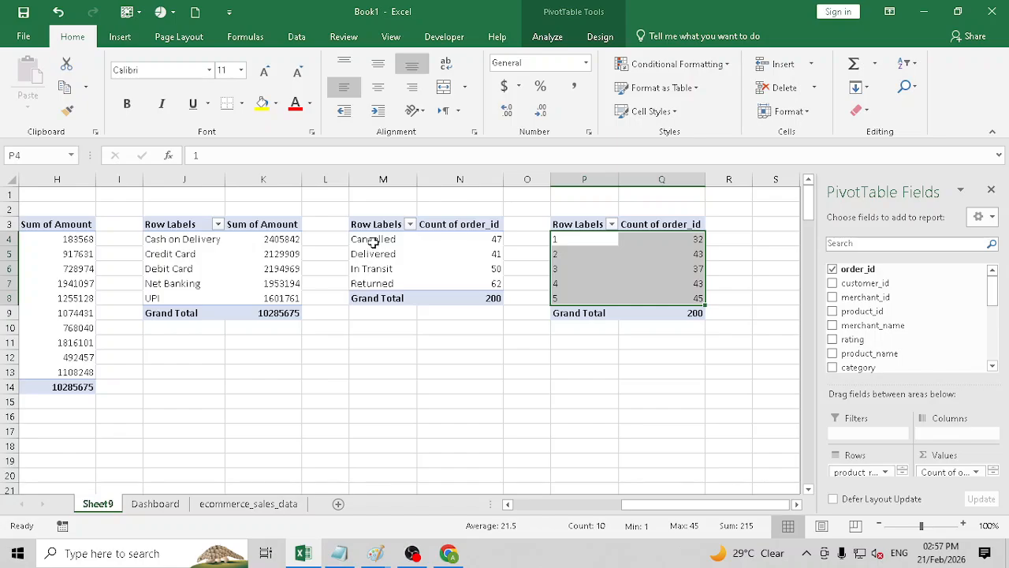
{"action": "left_click_drag", "start_coordinate": [373, 242], "coordinate": [404, 280]}
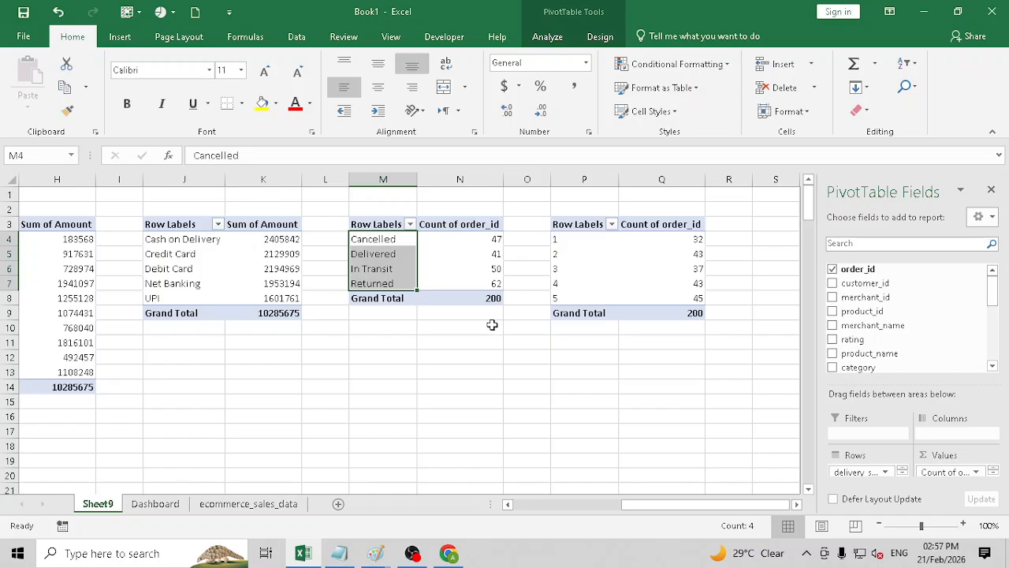
{"action": "left_click", "coordinate": [590, 261]}
{"action": "left_click", "coordinate": [450, 270]}
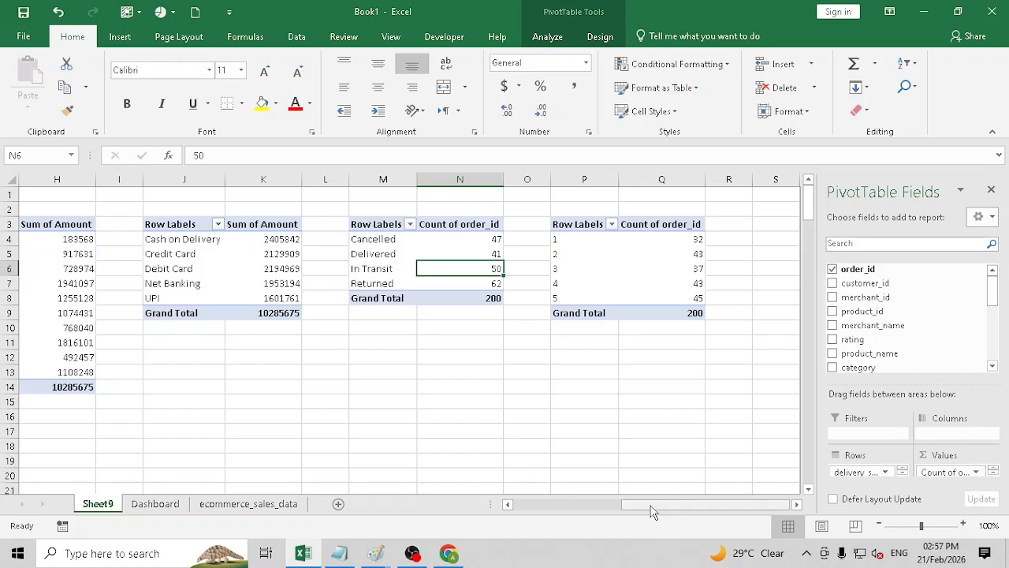
{"action": "left_click_drag", "start_coordinate": [653, 507], "coordinate": [379, 507]}
{"action": "left_click", "coordinate": [115, 279]}
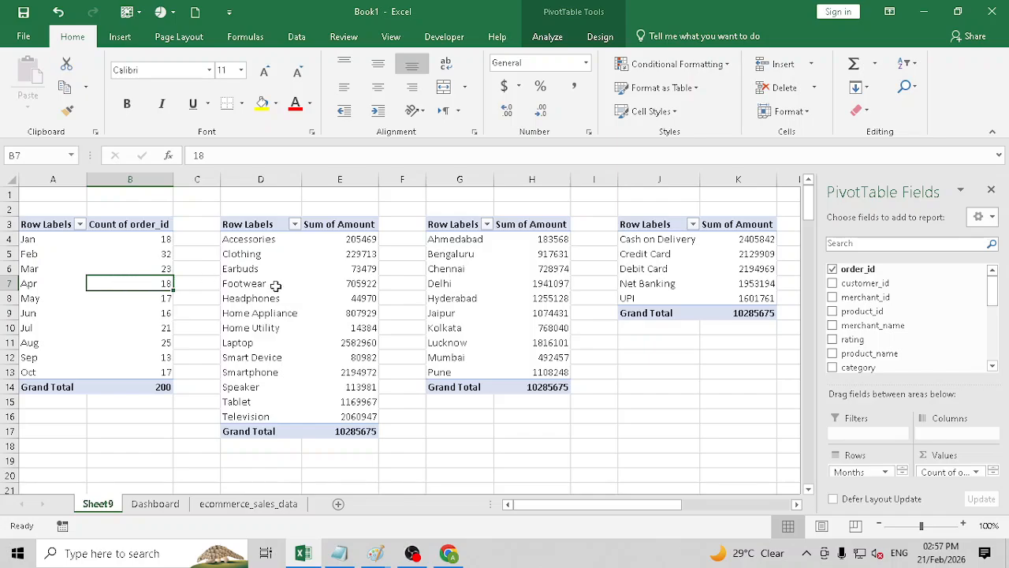
{"action": "left_click", "coordinate": [659, 242]}
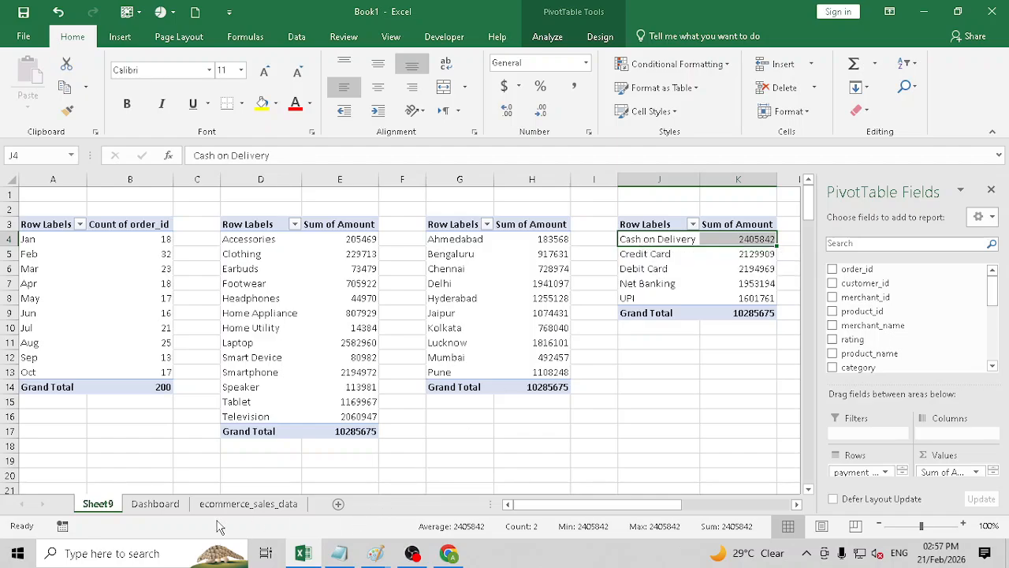
Mark out the empty Dashboard area beneath the three cards, from E15 across to column L
{"action": "left_click", "coordinate": [155, 503]}
{"action": "scroll", "coordinate": [229, 363], "scroll_direction": "down", "scroll_amount": 1}
{"action": "left_click_drag", "start_coordinate": [189, 330], "coordinate": [541, 475]}
{"action": "scroll", "coordinate": [446, 452], "scroll_direction": "up", "scroll_amount": 1}
{"action": "scroll", "coordinate": [441, 444], "scroll_direction": "up", "scroll_amount": 1}
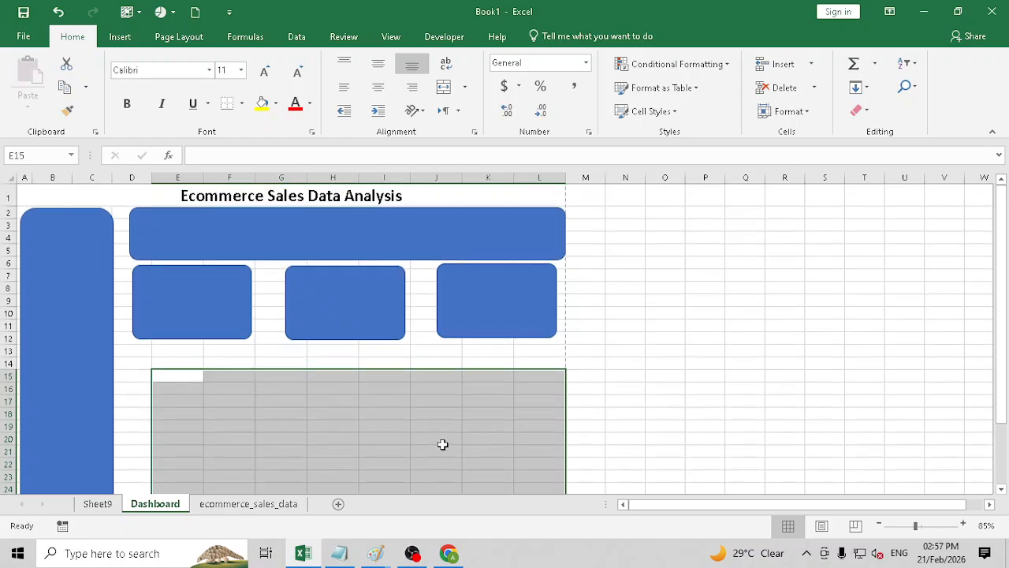
Delete the wide banner shape under the title and the tall sidebar shape from the Dashboard sheet
{"action": "left_click", "coordinate": [488, 363]}
{"action": "left_click", "coordinate": [196, 305]}
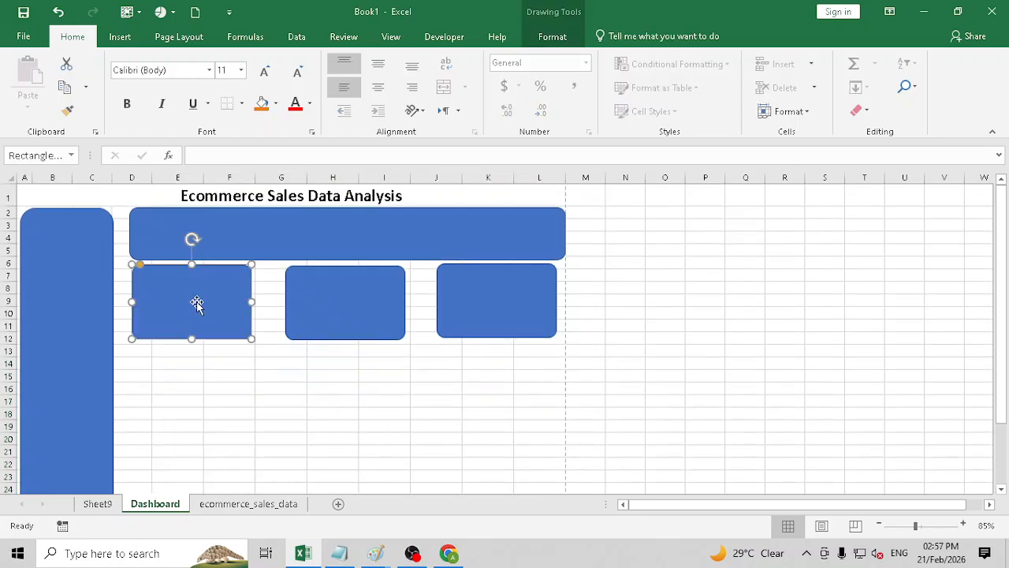
{"action": "left_click", "coordinate": [237, 255]}
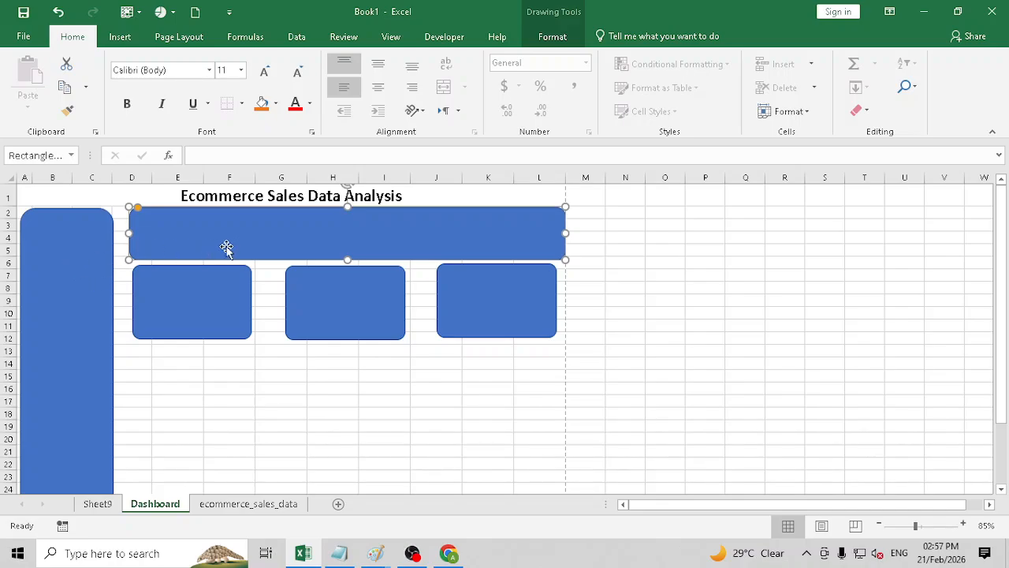
{"action": "key", "text": "Delete"}
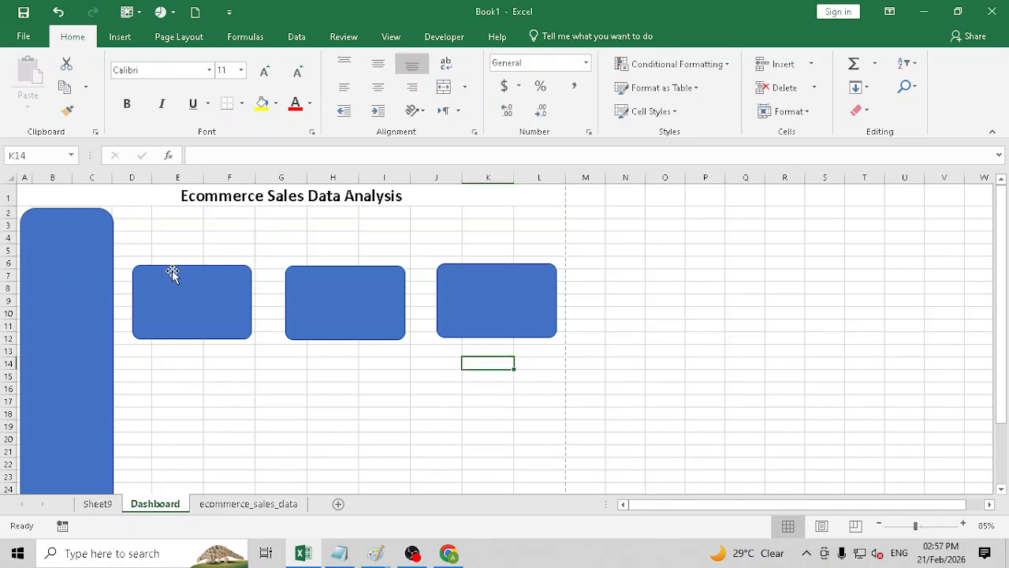
{"action": "left_click", "coordinate": [86, 266]}
{"action": "key", "text": "Delete"}
Move the leftmost card shape up and outward so it starts around the row 4–5 boundary near column C
{"action": "left_click", "coordinate": [193, 282]}
{"action": "mouse_move", "coordinate": [178, 292]}
{"action": "left_mouse_down"}
{"action": "mouse_move", "coordinate": [158, 291]}
{"action": "mouse_move", "coordinate": [158, 281]}
{"action": "left_mouse_up"}
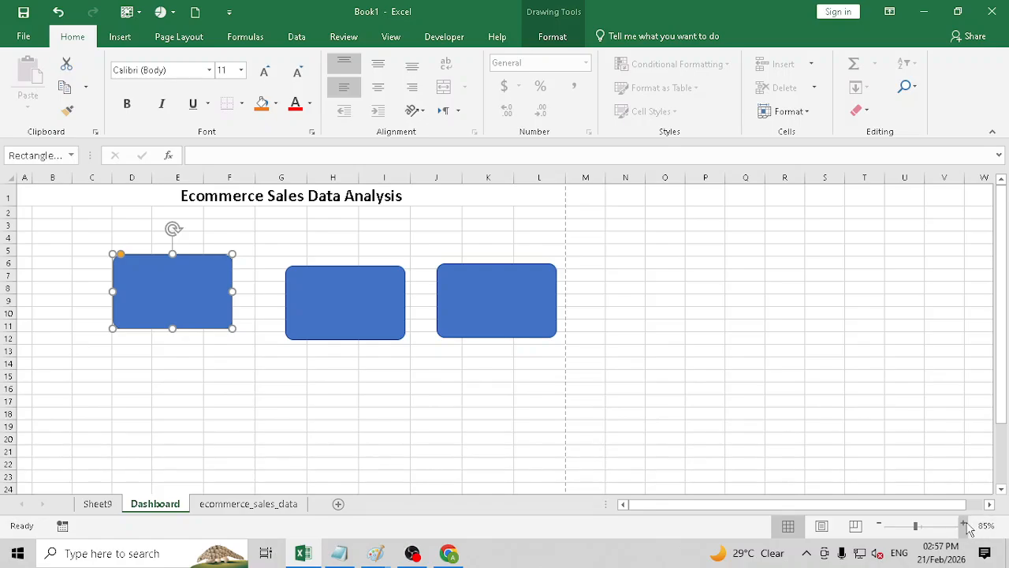
{"action": "left_click", "coordinate": [963, 526]}
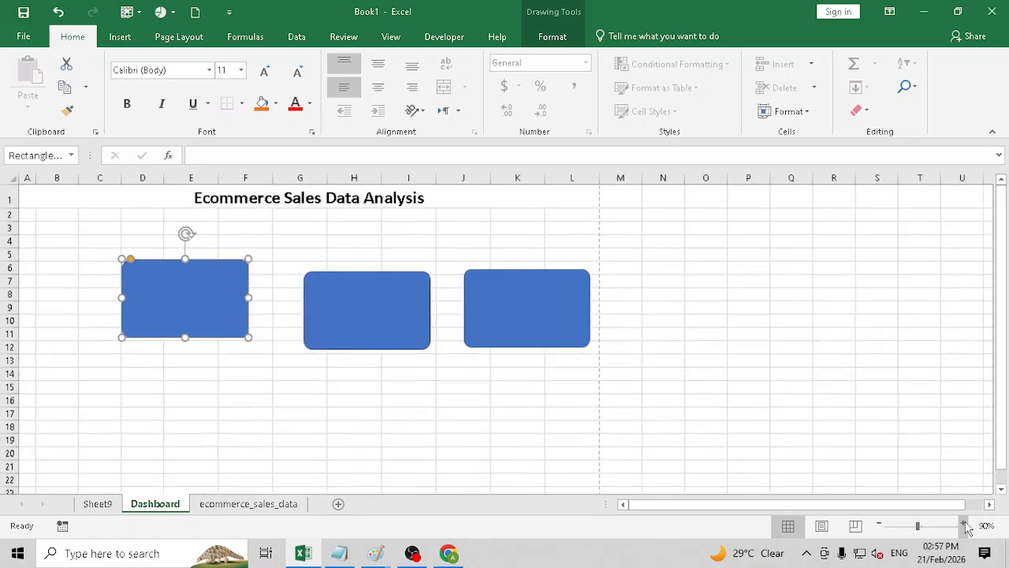
{"action": "left_click", "coordinate": [963, 526]}
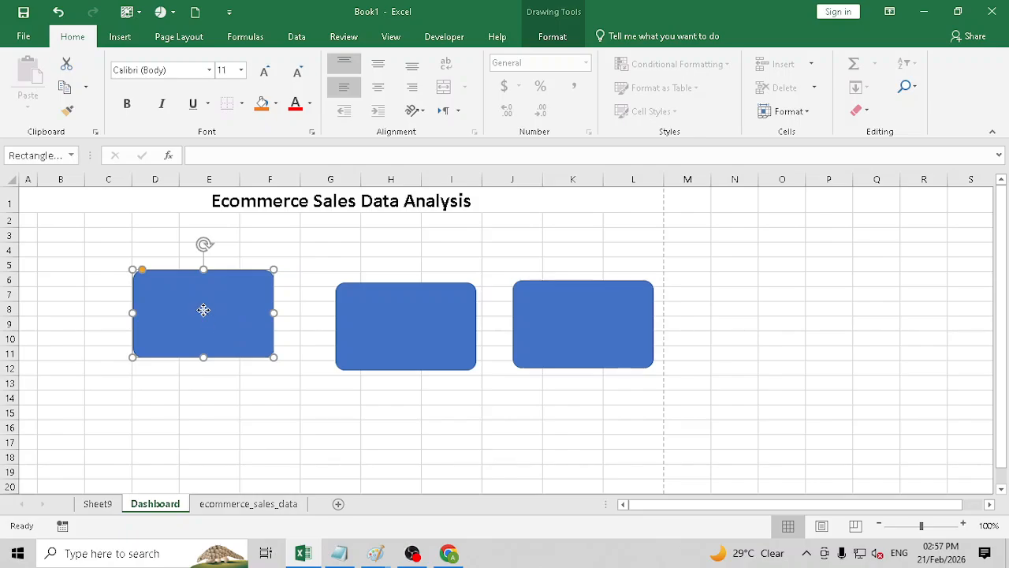
{"action": "left_click_drag", "start_coordinate": [203, 308], "coordinate": [199, 298]}
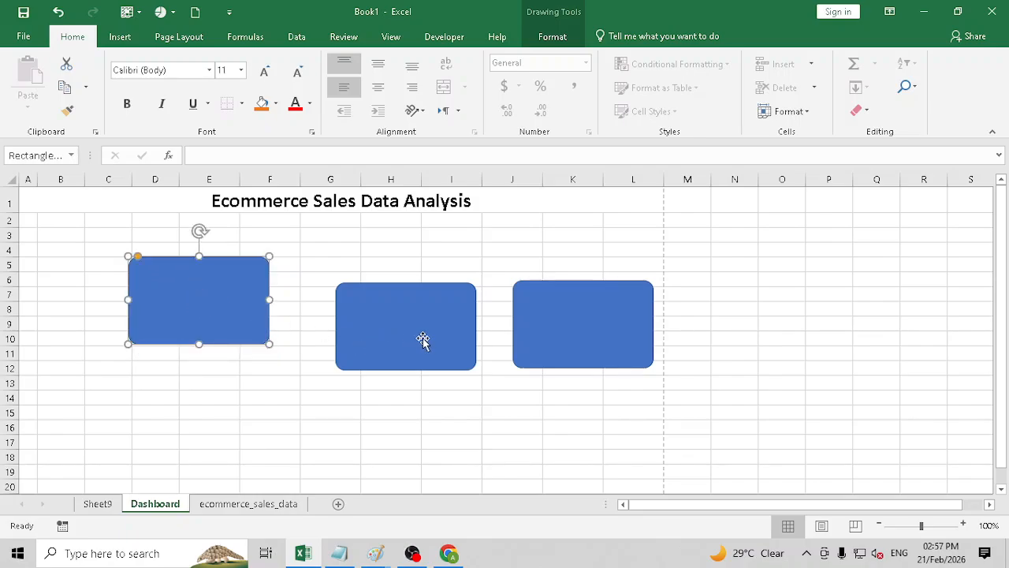
Delete the other two card shapes, keeping only the leftmost one
{"action": "left_click", "coordinate": [421, 338]}
{"action": "key", "text": "Delete"}
{"action": "left_click", "coordinate": [570, 322]}
{"action": "key", "text": "Delete"}
Shrink the remaining card to span about rows 5 to 9 up to column F, and reduce its corner rounding
{"action": "left_click", "coordinate": [184, 304]}
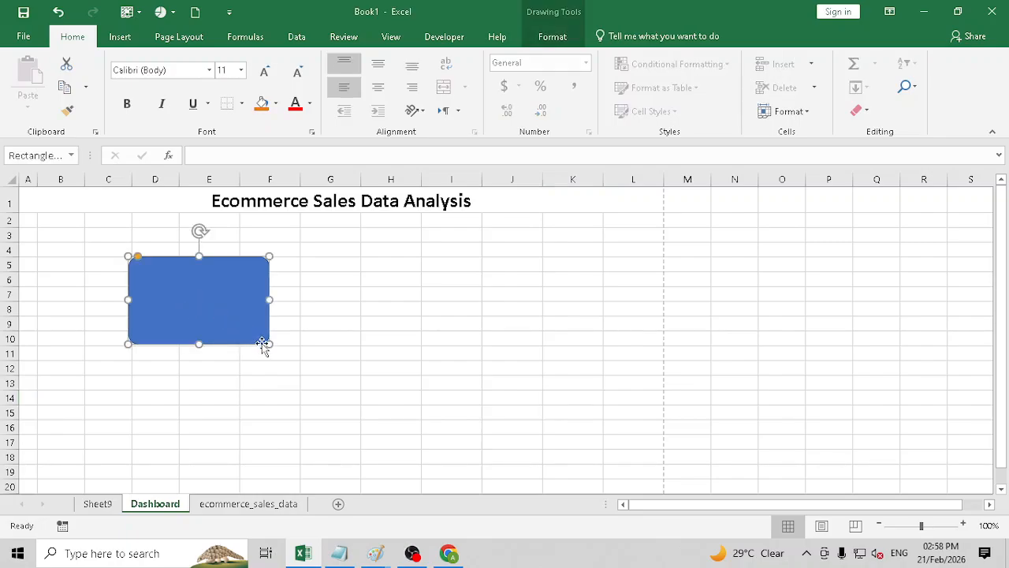
{"action": "left_click_drag", "start_coordinate": [266, 344], "coordinate": [240, 329]}
{"action": "left_click", "coordinate": [273, 315]}
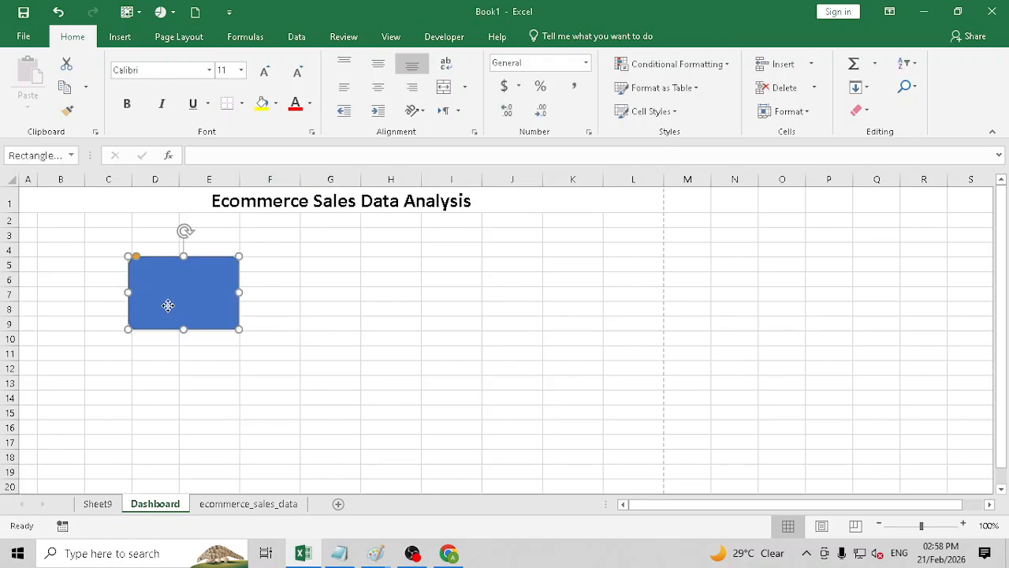
{"action": "left_click", "coordinate": [171, 305]}
{"action": "left_click_drag", "start_coordinate": [140, 256], "coordinate": [135, 258]}
{"action": "left_click", "coordinate": [311, 298]}
{"action": "left_click", "coordinate": [218, 299]}
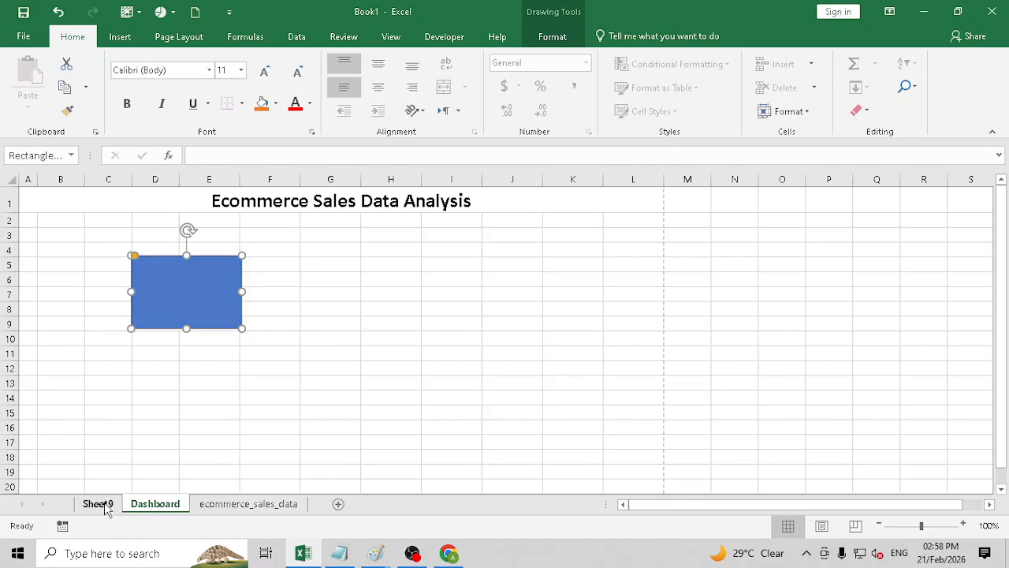
Compare the grand totals of the category, city and payment pivot tables on Sheet9 against the card planned on the Dashboard
{"action": "left_click", "coordinate": [98, 504]}
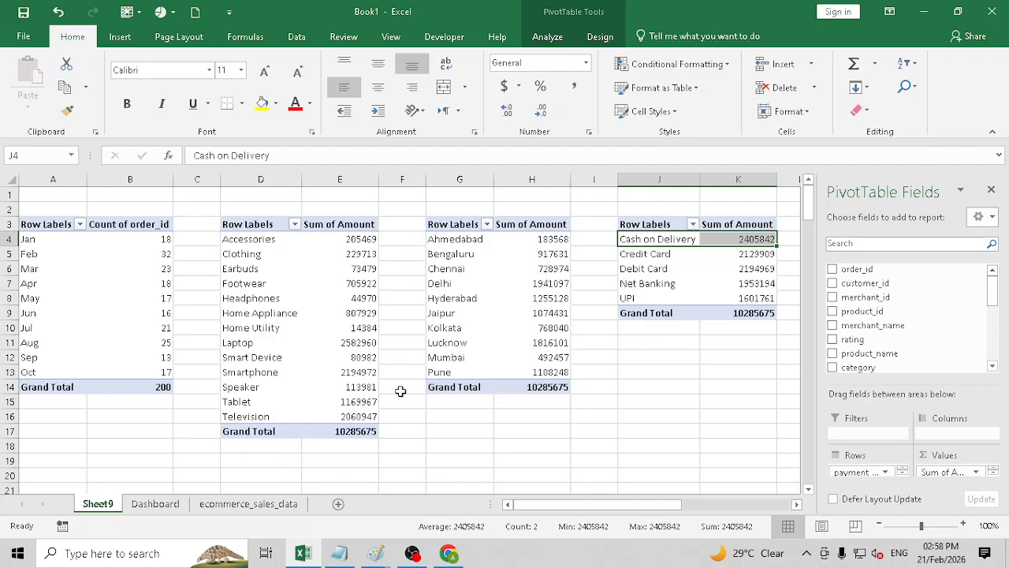
{"action": "left_click", "coordinate": [368, 430]}
{"action": "left_click", "coordinate": [529, 386]}
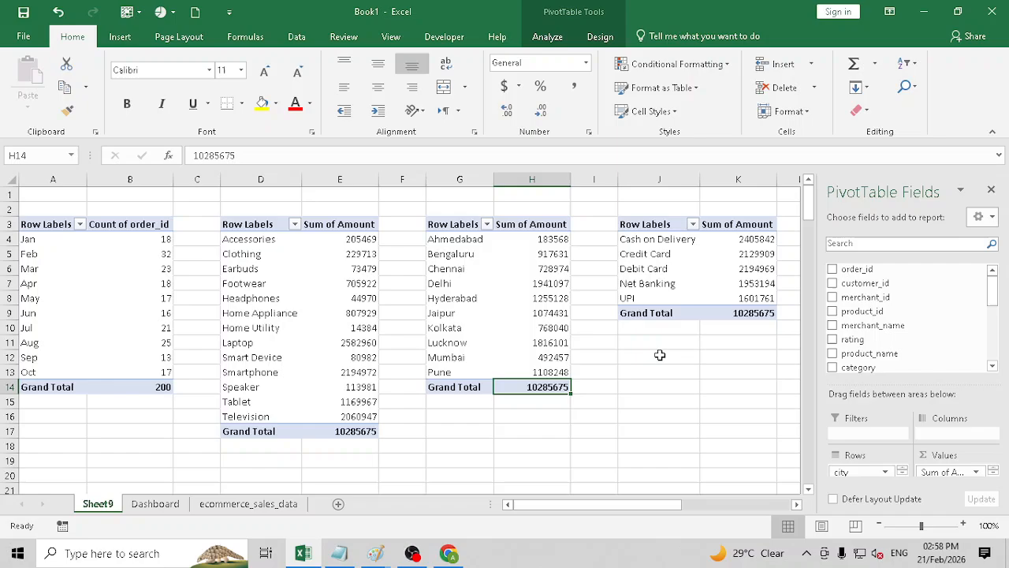
{"action": "left_click", "coordinate": [745, 312]}
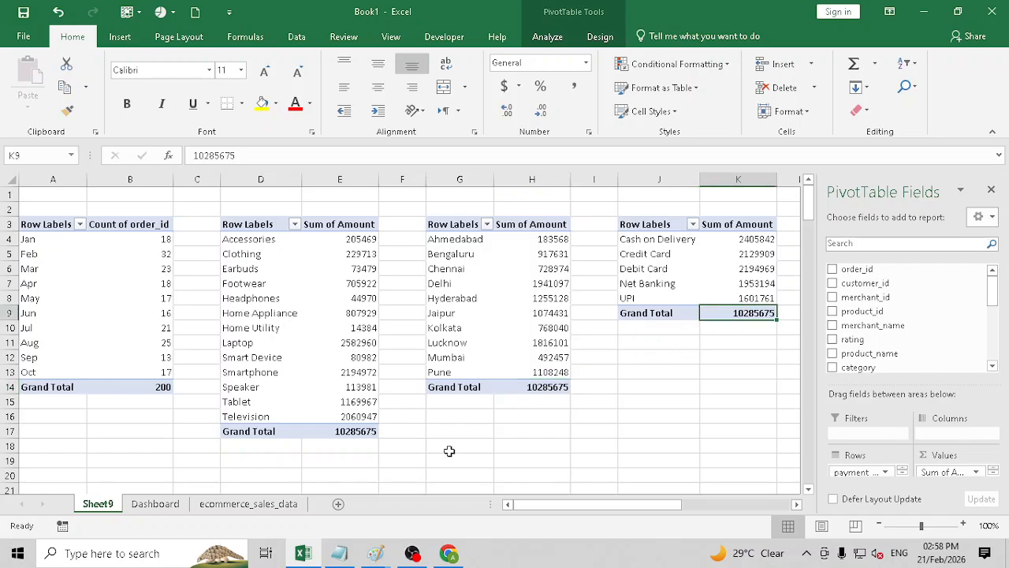
{"action": "left_click", "coordinate": [355, 432]}
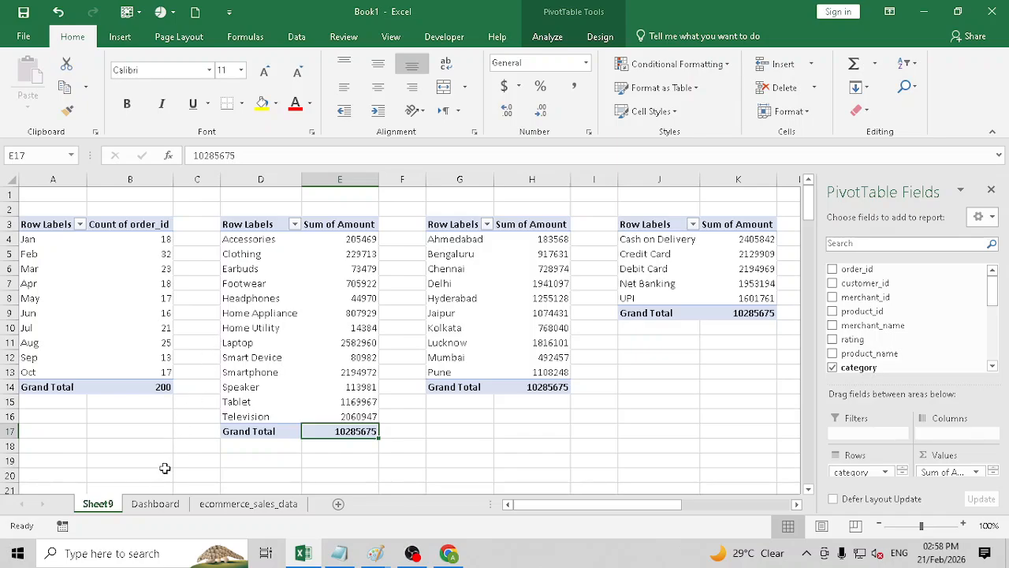
{"action": "left_click", "coordinate": [158, 506]}
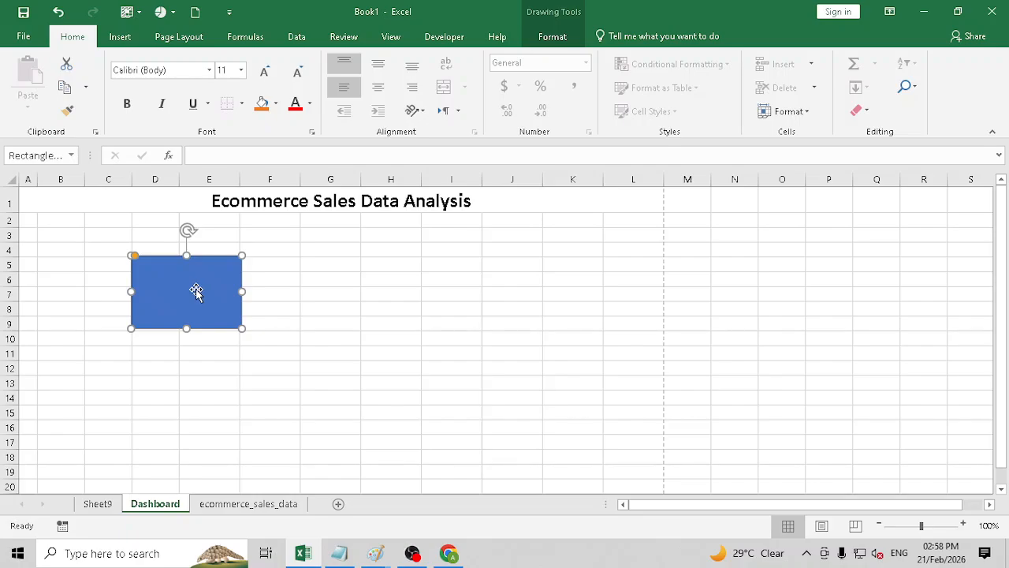
{"action": "left_click", "coordinate": [98, 506]}
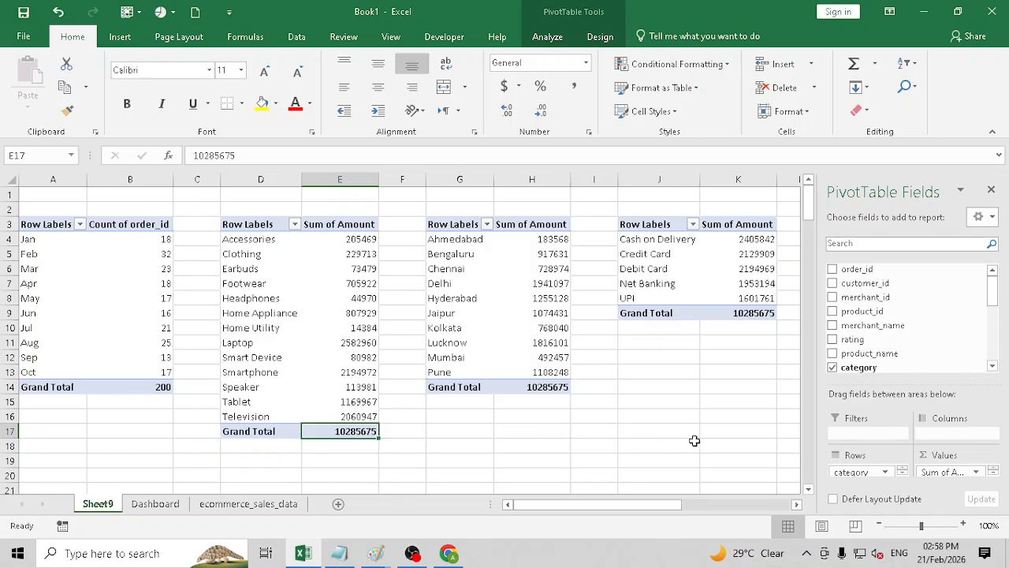
{"action": "left_click", "coordinate": [358, 475]}
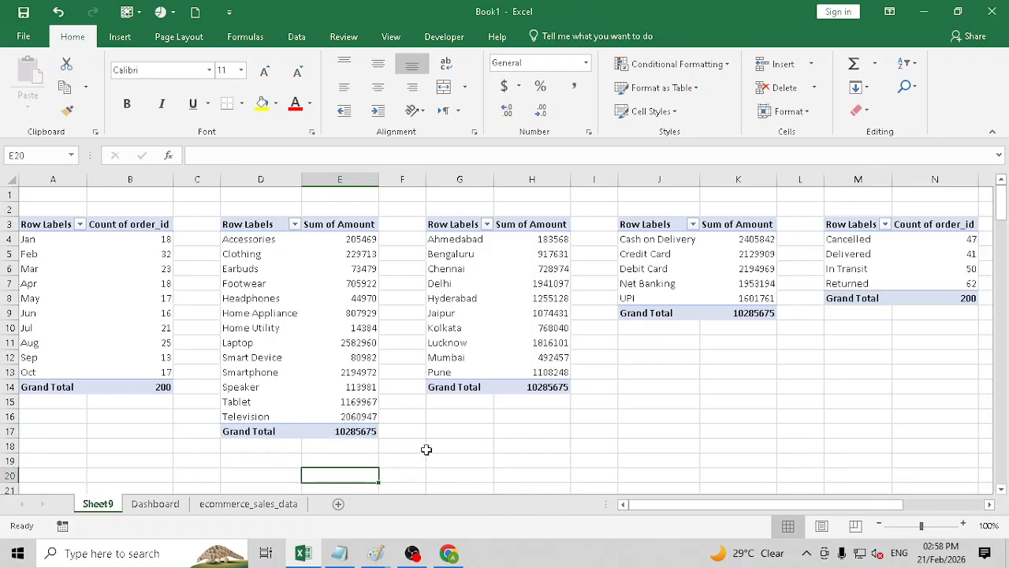
{"action": "type", "text": "="}
{"action": "left_click", "coordinate": [366, 431]}
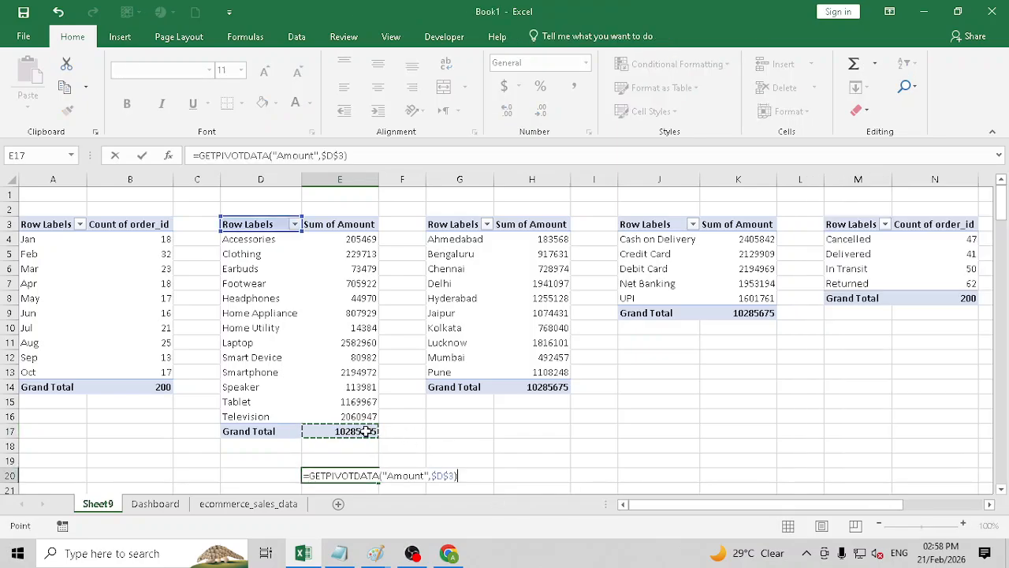
{"action": "key", "text": "ctrl+Return"}
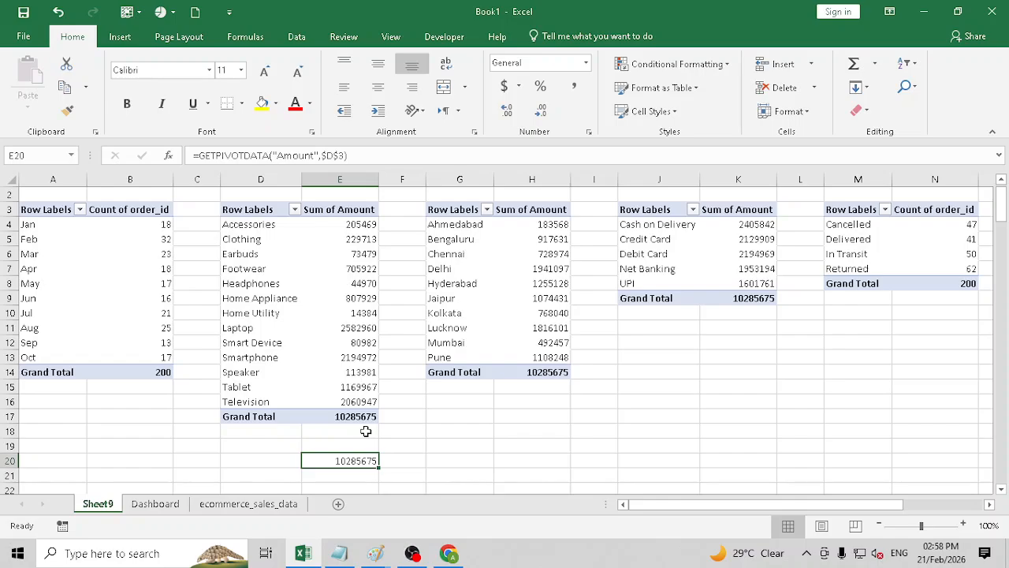
{"action": "key", "text": "Delete"}
{"action": "key", "text": "Up"}
{"action": "key", "text": "Up"}
{"action": "key", "text": "Up"}
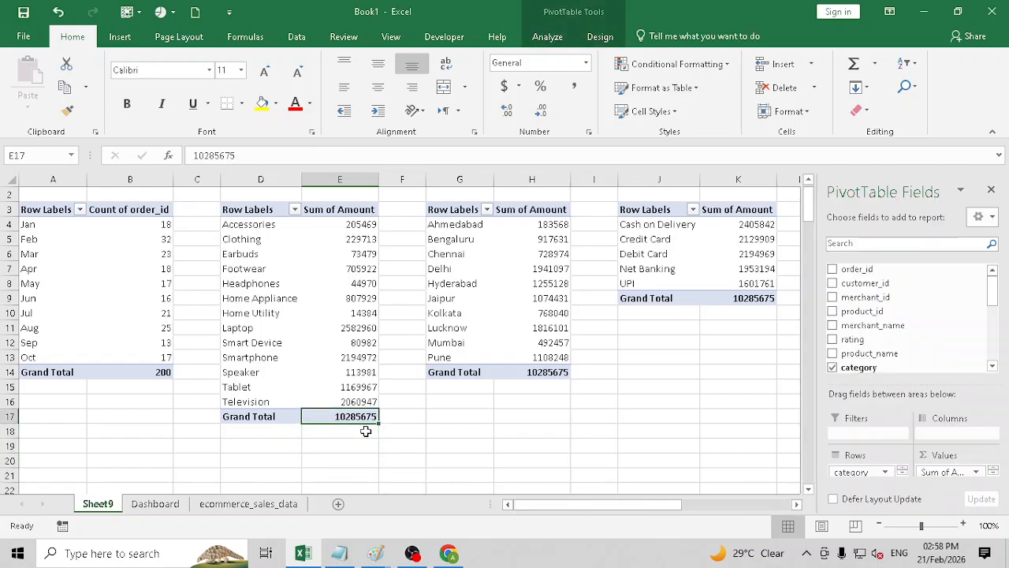
Enter the label "Total Amount" in cell D20 of Sheet9, below the category pivot table
{"action": "key", "text": "Down"}
{"action": "key", "text": "Down"}
{"action": "key", "text": "Down"}
{"action": "key", "text": "Left"}
{"action": "type", "text": "T"}
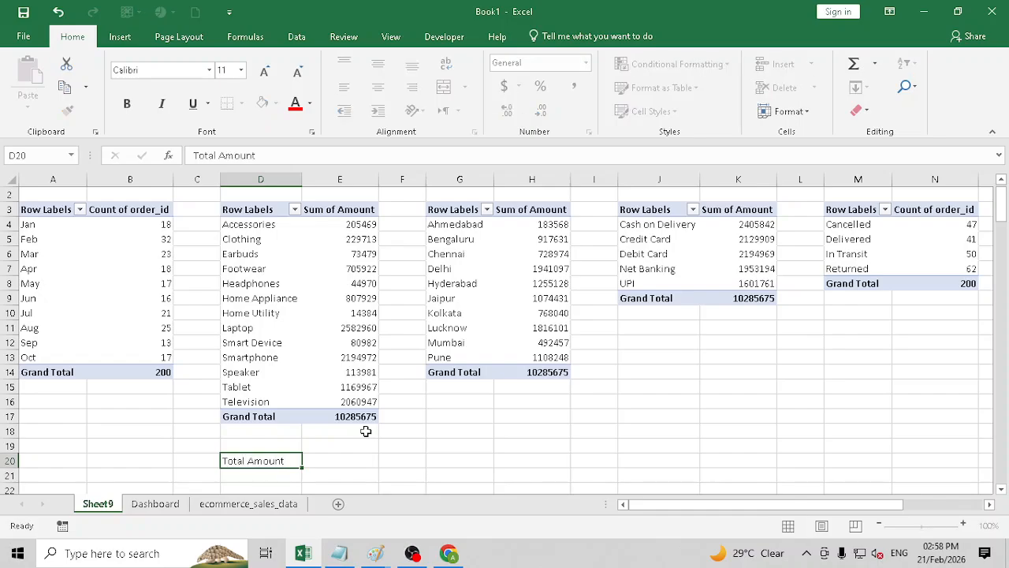
Reference the category pivot table's grand total in cell E20 with =GETPIVOTDATA("Amount",$D$3), and select the label with its value
{"action": "key", "text": "Right"}
{"action": "type", "text": "="}
{"action": "left_click", "coordinate": [365, 416]}
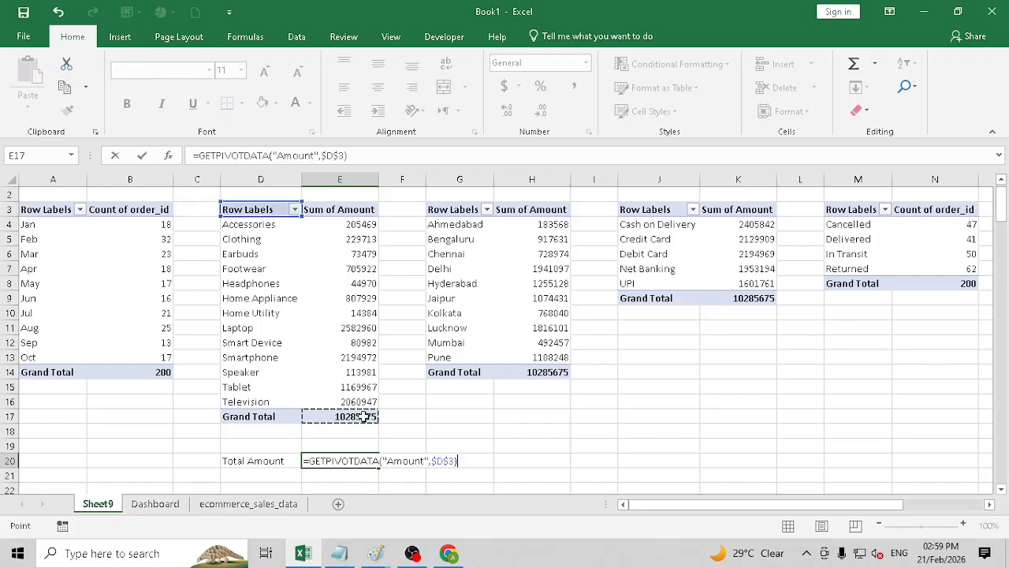
{"action": "key", "text": "Return"}
{"action": "key", "text": "Left"}
{"action": "key", "text": "Up"}
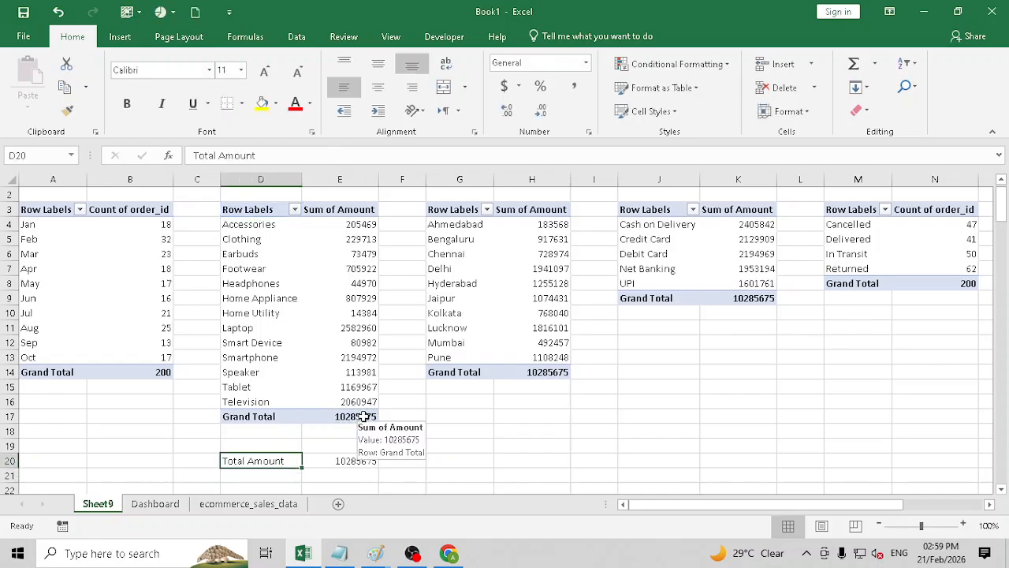
{"action": "key", "text": "shift+Right"}
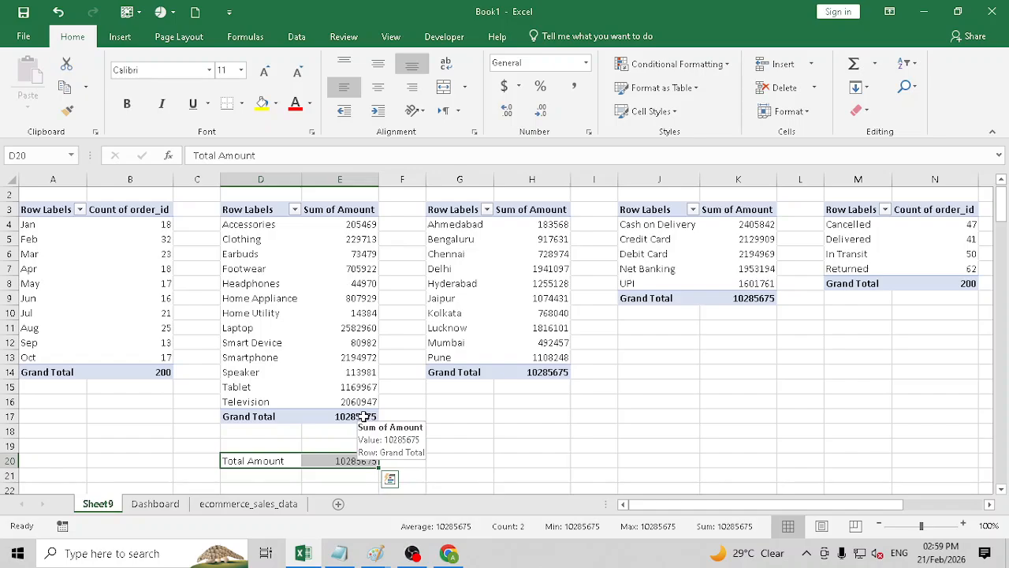
Link the card shape on the Dashboard sheet to the total amount cell with the formula =Sheet9!E20
{"action": "left_click", "coordinate": [156, 503]}
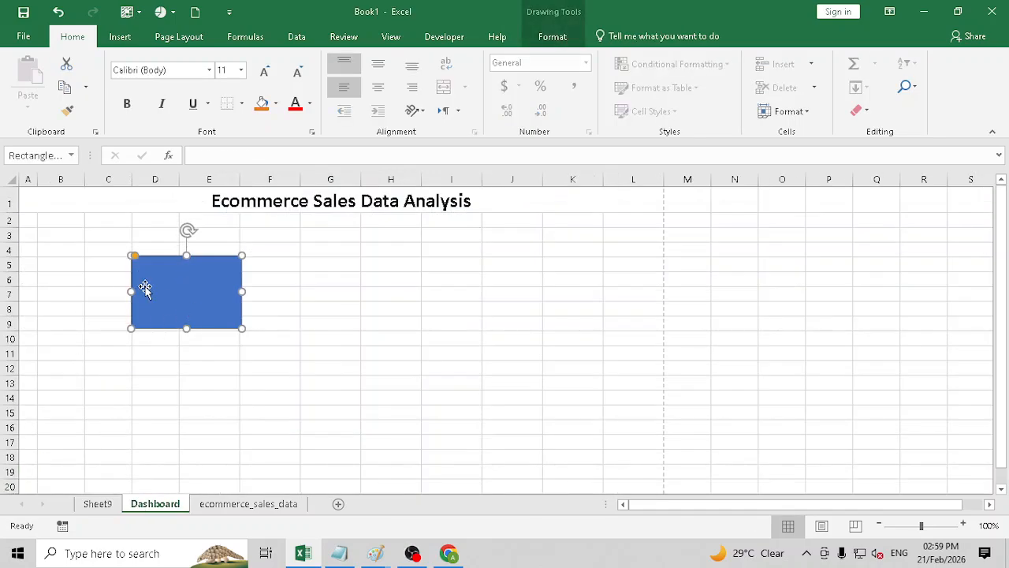
{"action": "left_click", "coordinate": [263, 313]}
{"action": "left_click", "coordinate": [451, 321]}
{"action": "left_click", "coordinate": [216, 287]}
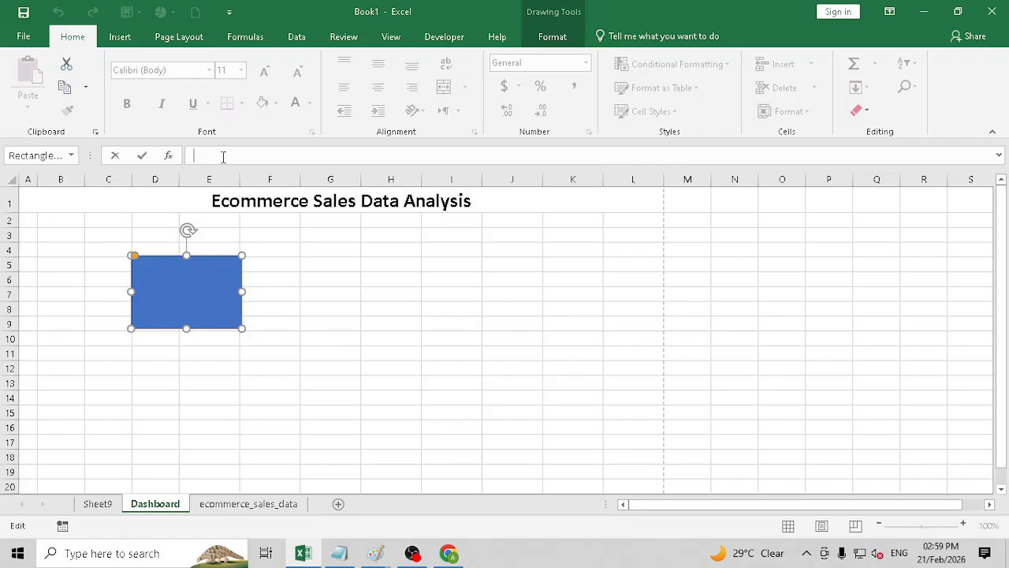
{"action": "type", "text": "="}
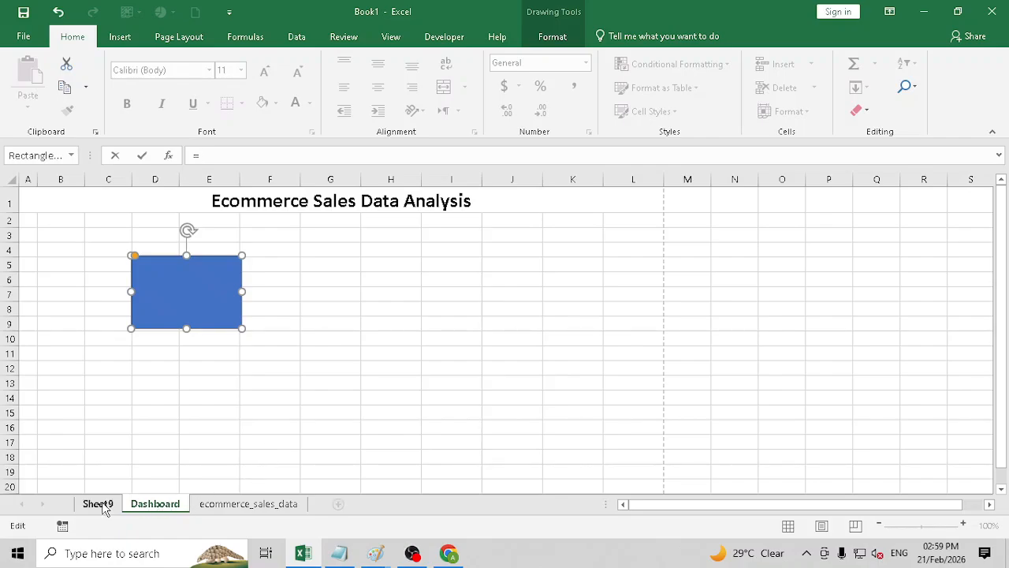
{"action": "left_click", "coordinate": [100, 504]}
{"action": "left_click", "coordinate": [349, 462]}
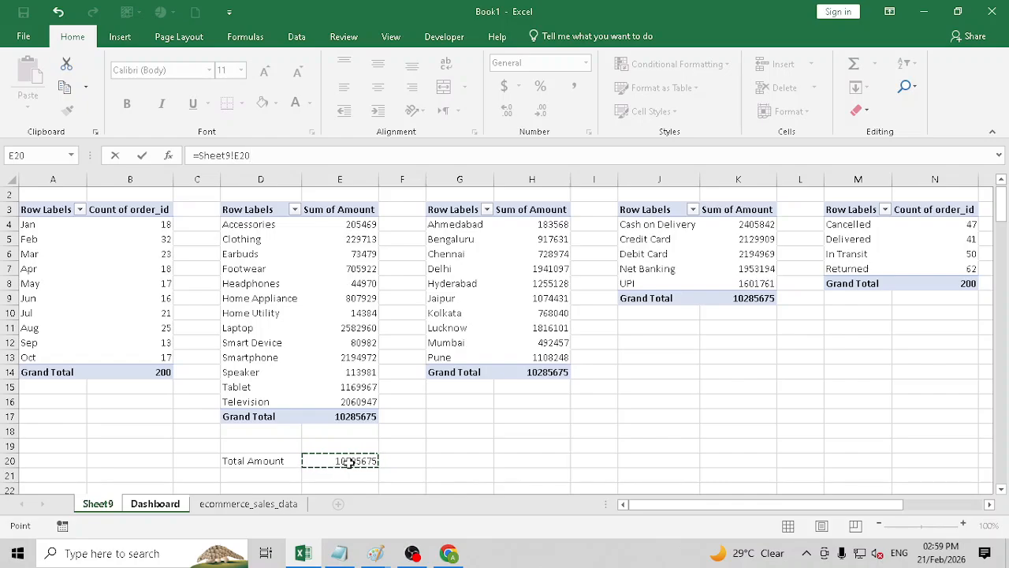
{"action": "key", "text": "Return"}
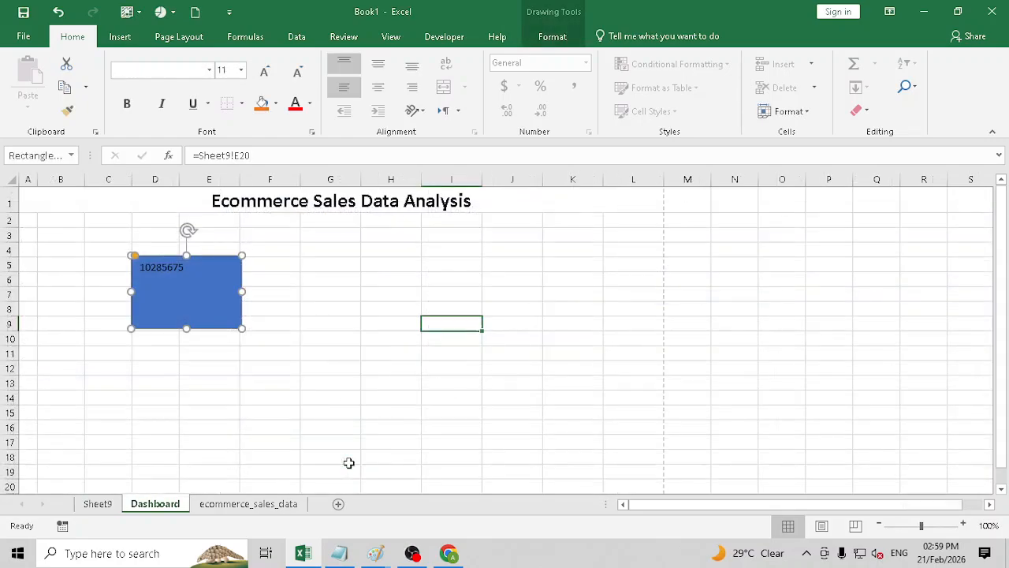
Review the ecommerce_sales_data sheet and the total amount on Sheet9, and return to the Dashboard card
{"action": "left_click", "coordinate": [289, 415]}
{"action": "left_click", "coordinate": [228, 289]}
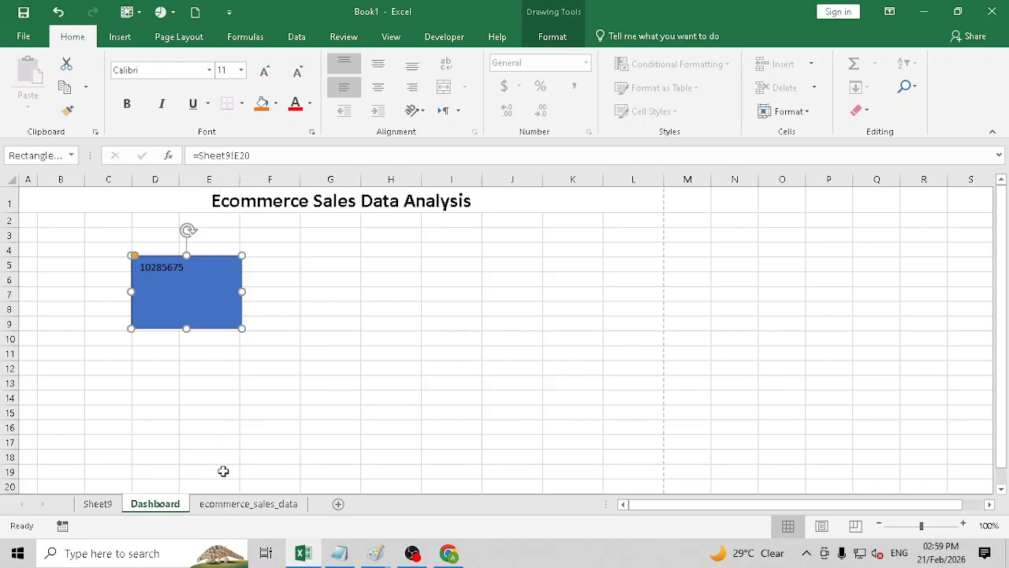
{"action": "left_click", "coordinate": [242, 508]}
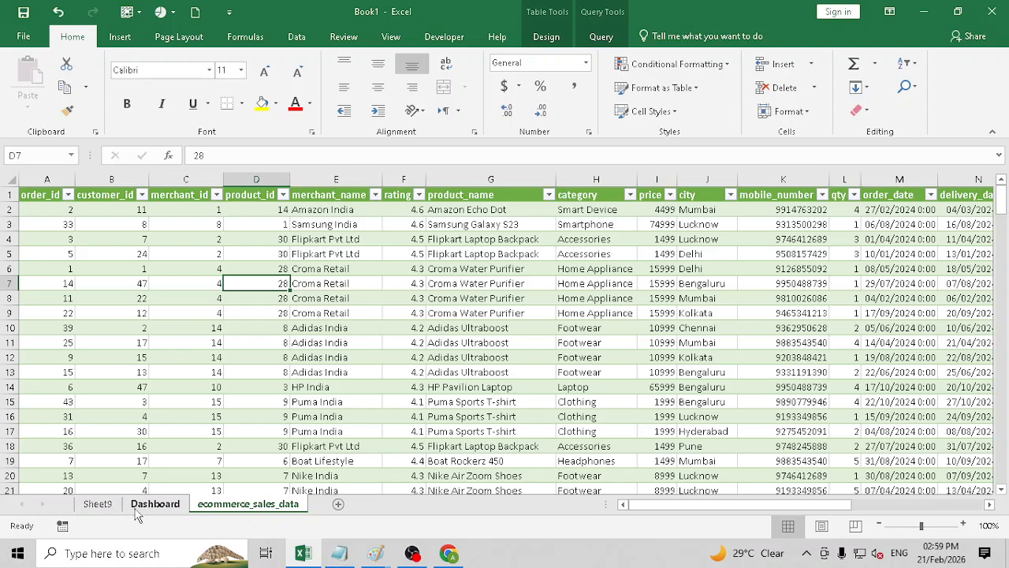
{"action": "left_click", "coordinate": [152, 509]}
{"action": "left_click", "coordinate": [98, 504]}
{"action": "mouse_move", "coordinate": [337, 413]}
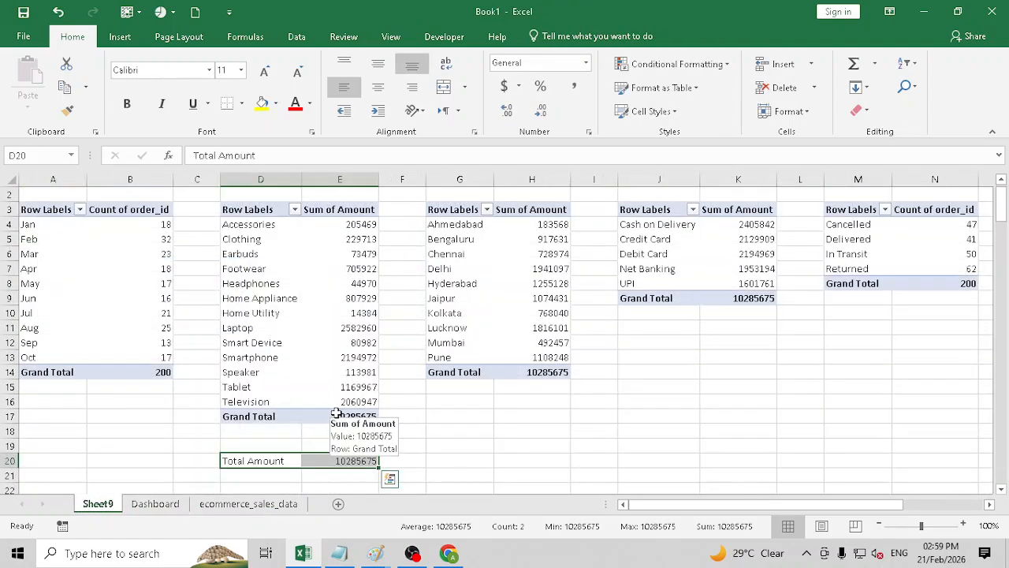
{"action": "left_click", "coordinate": [155, 504]}
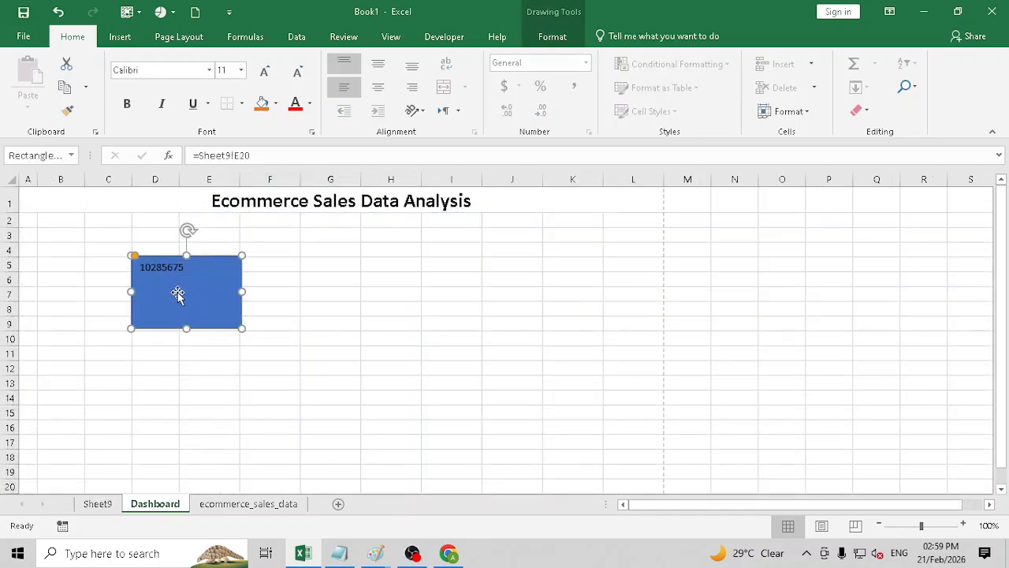
Center the card's text vertically and horizontally, make it bold and enlarge it to 14 pt
{"action": "left_click", "coordinate": [378, 65]}
{"action": "left_click", "coordinate": [378, 88]}
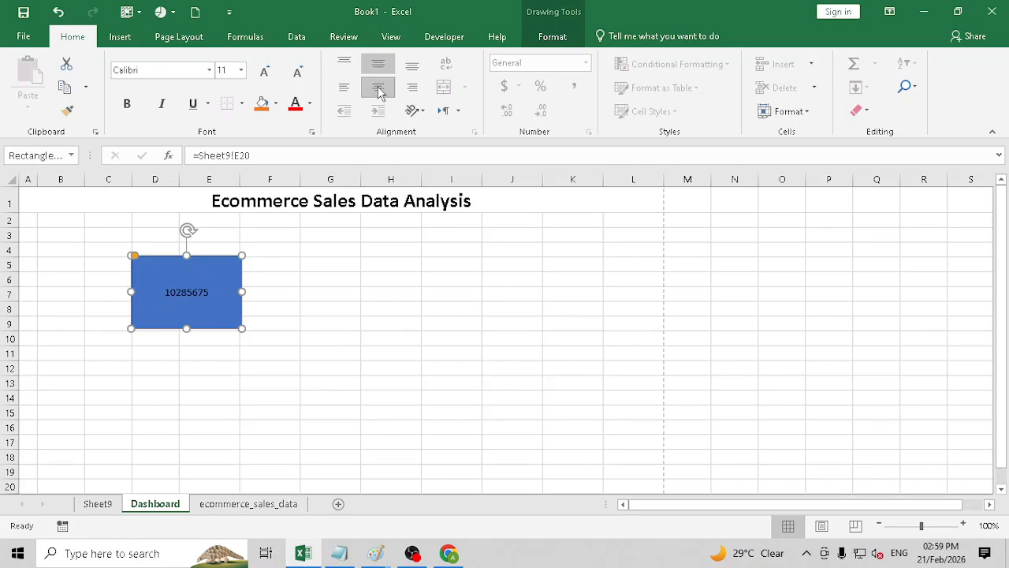
{"action": "left_click", "coordinate": [126, 103]}
{"action": "left_click", "coordinate": [264, 72]}
{"action": "left_click", "coordinate": [264, 72]}
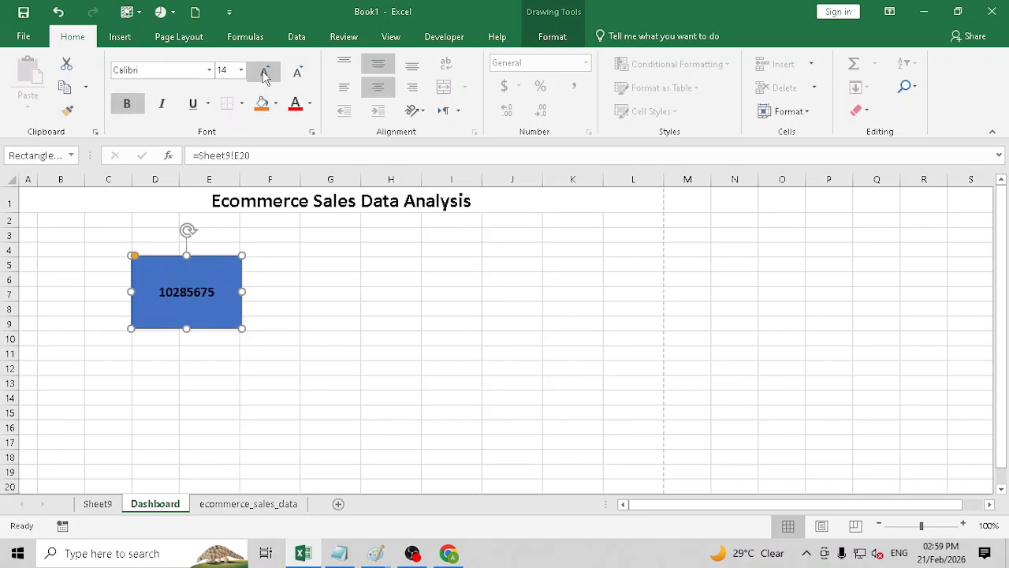
Enlarge the card's amount text to 18 pt, align it to the top of the shape and color it white
{"action": "left_click", "coordinate": [264, 72]}
{"action": "left_click", "coordinate": [264, 72]}
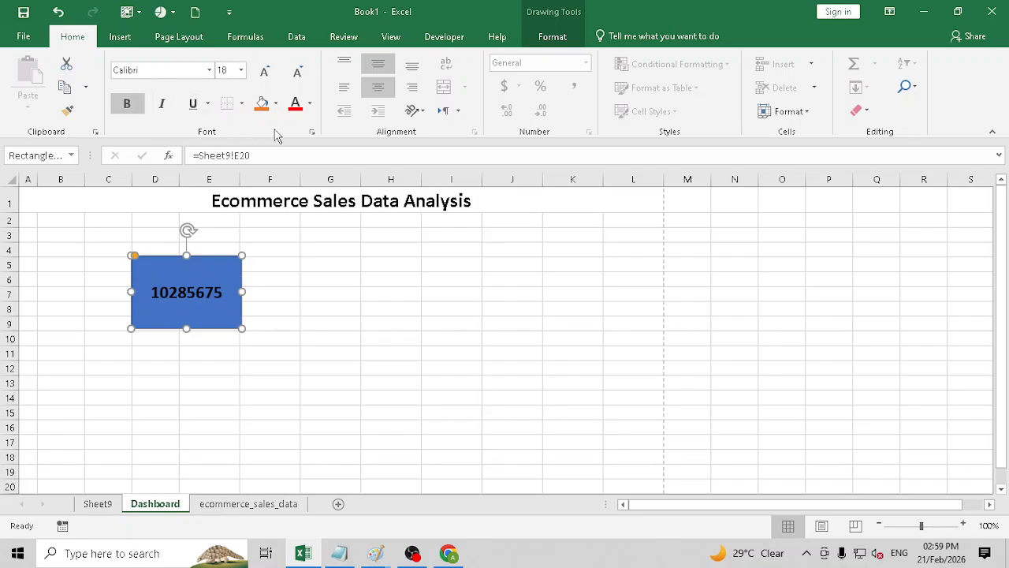
{"action": "left_click", "coordinate": [347, 65]}
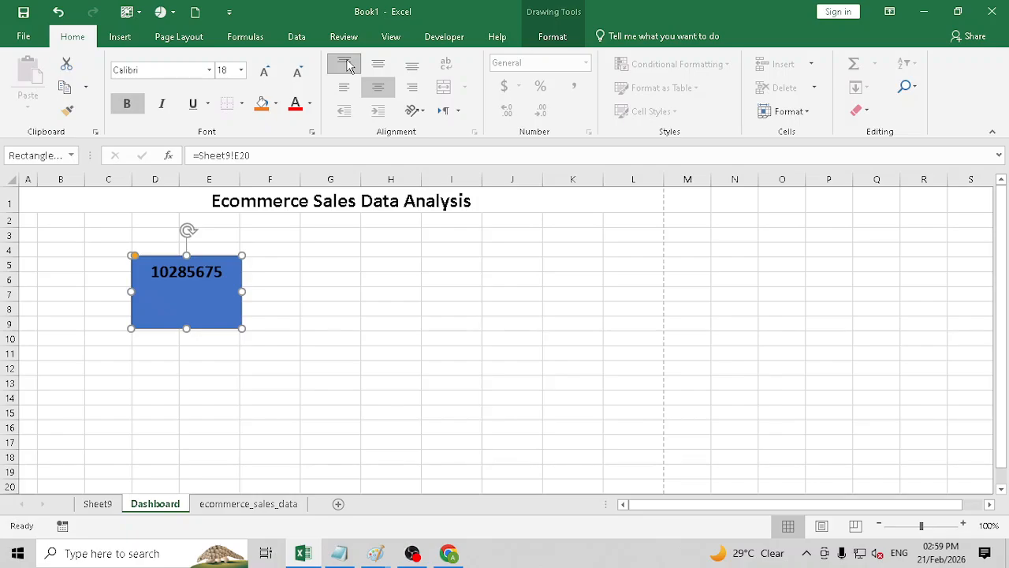
{"action": "left_click", "coordinate": [309, 103]}
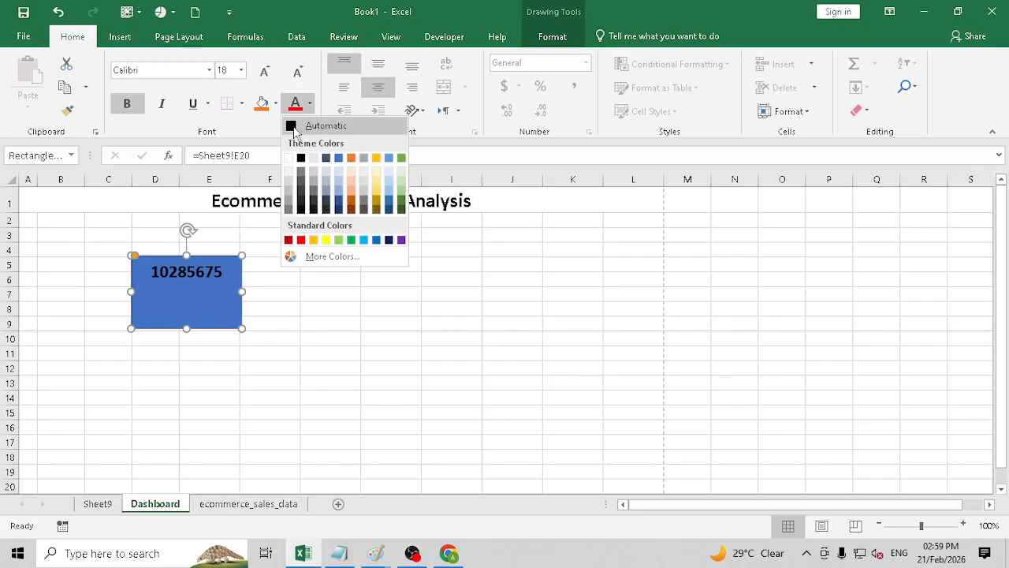
{"action": "left_click", "coordinate": [289, 160]}
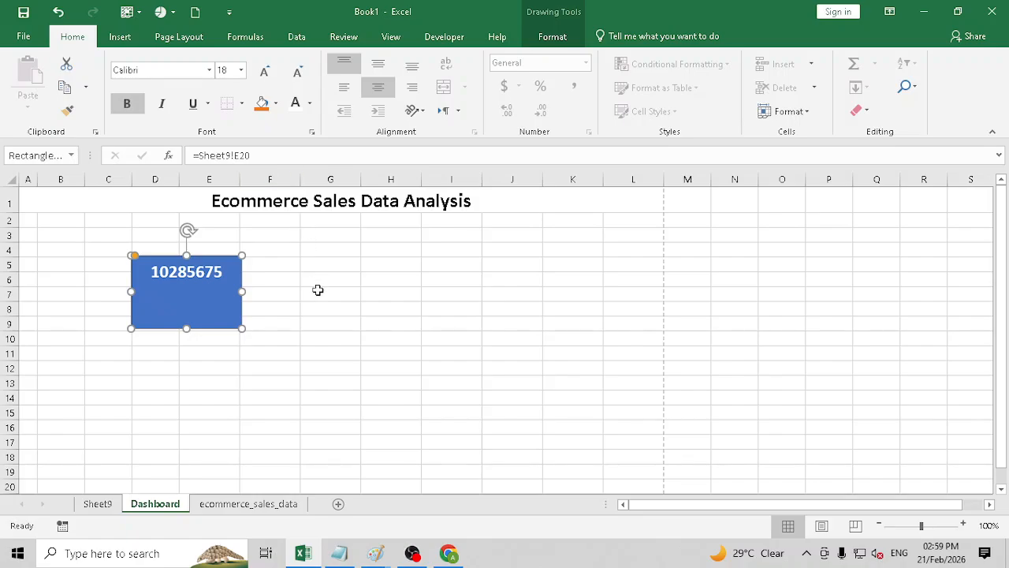
{"action": "left_click", "coordinate": [322, 308]}
Add a text box inside the lower half of the card with the label "Total Amount"
{"action": "left_click", "coordinate": [167, 319]}
{"action": "left_click", "coordinate": [120, 36]}
{"action": "left_click", "coordinate": [834, 104]}
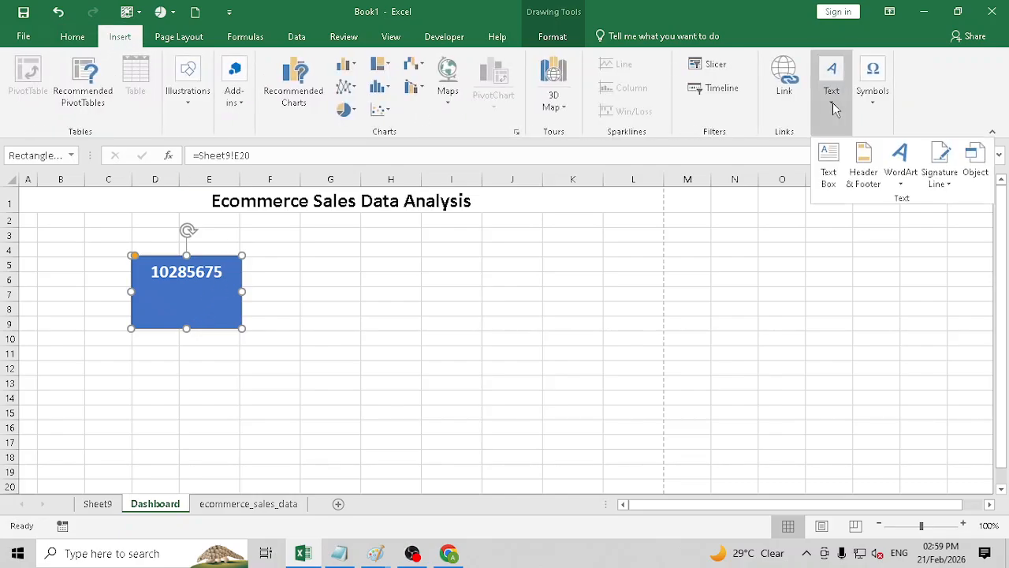
{"action": "left_click", "coordinate": [834, 169]}
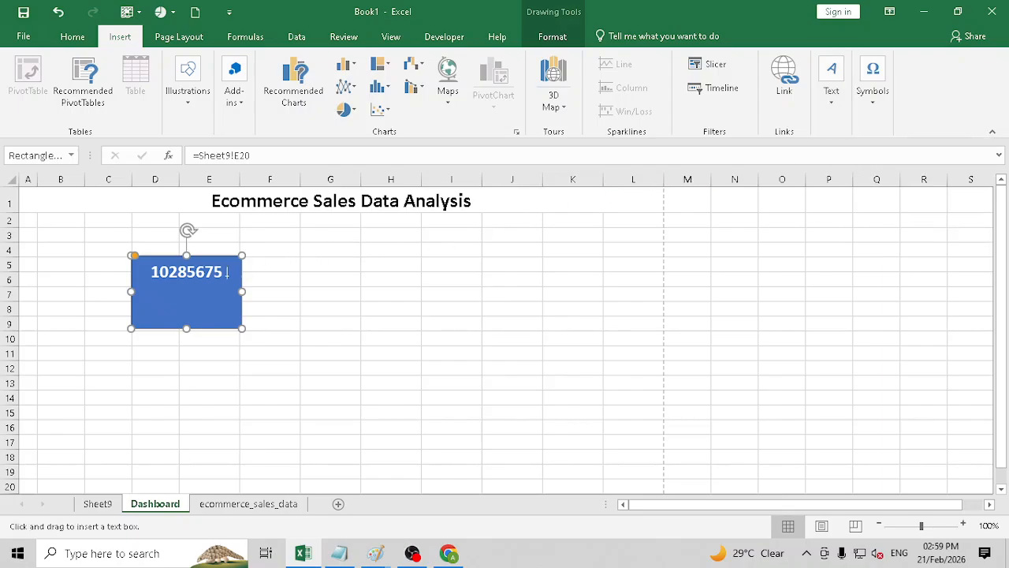
{"action": "left_click_drag", "start_coordinate": [143, 293], "coordinate": [234, 320]}
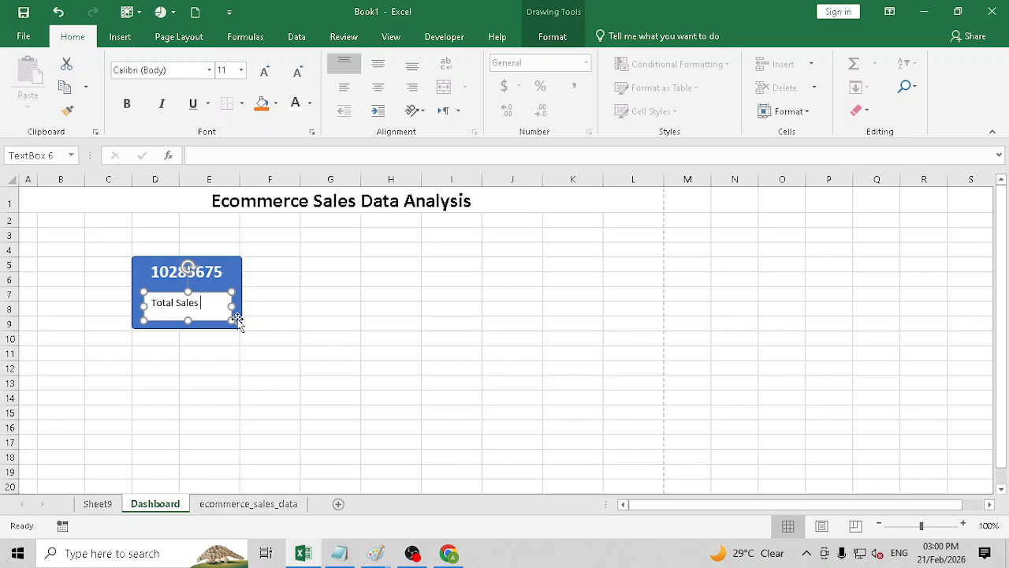
{"action": "type", "text": "Total Sales Amount"}
{"action": "double_click", "coordinate": [189, 303]}
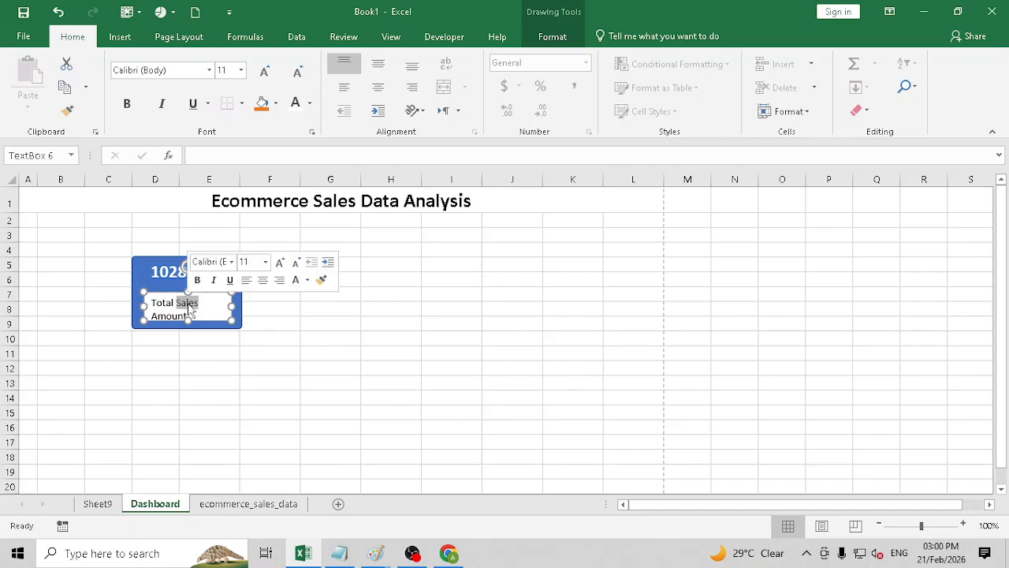
{"action": "key", "text": "BackSpace"}
Make the whole Total Amount label bold and enlarge it to 14 pt
{"action": "triple_click", "coordinate": [189, 303]}
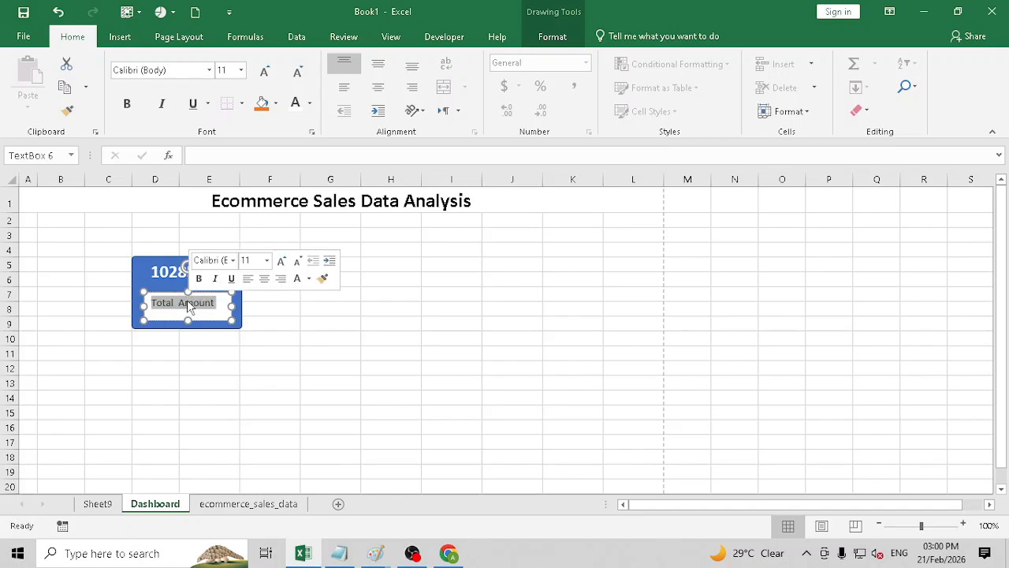
{"action": "left_click", "coordinate": [201, 292]}
{"action": "key", "text": "ctrl+a"}
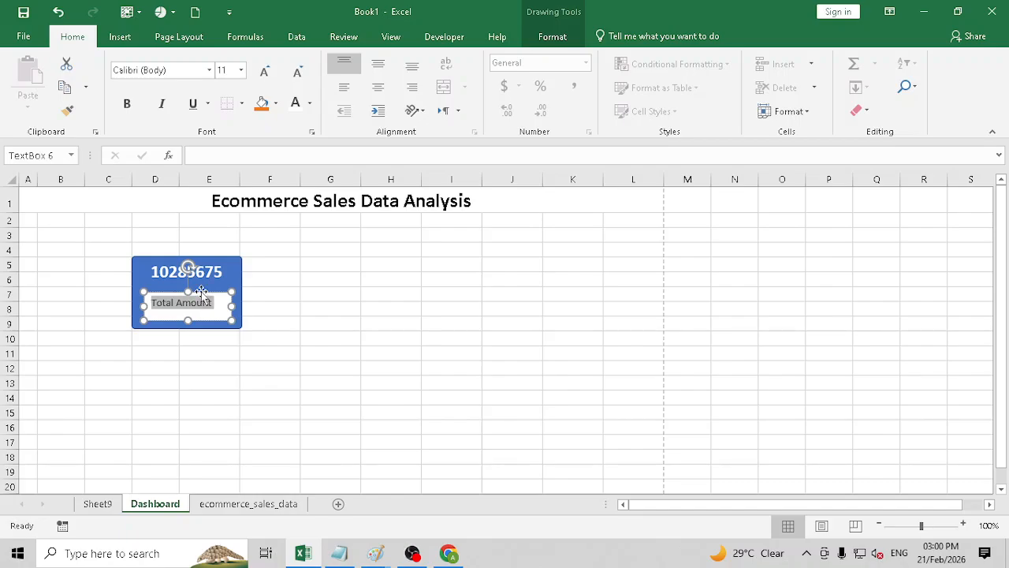
{"action": "left_click", "coordinate": [126, 103]}
{"action": "left_click", "coordinate": [264, 71]}
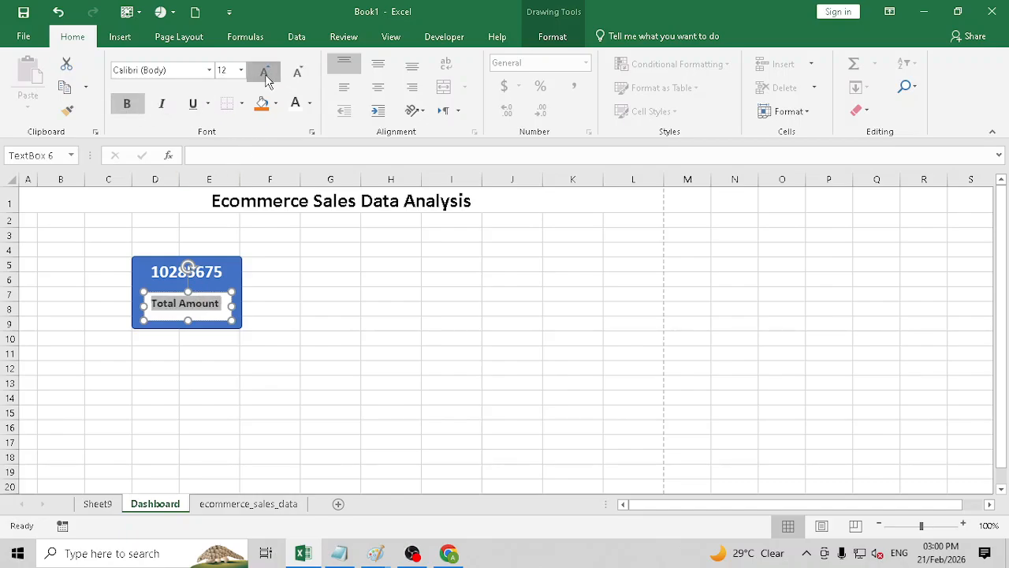
{"action": "left_click", "coordinate": [264, 71]}
Widen the Total Amount text box on both sides to about 1.39" and center its text horizontally and vertically
{"action": "left_click_drag", "start_coordinate": [144, 305], "coordinate": [137, 306]}
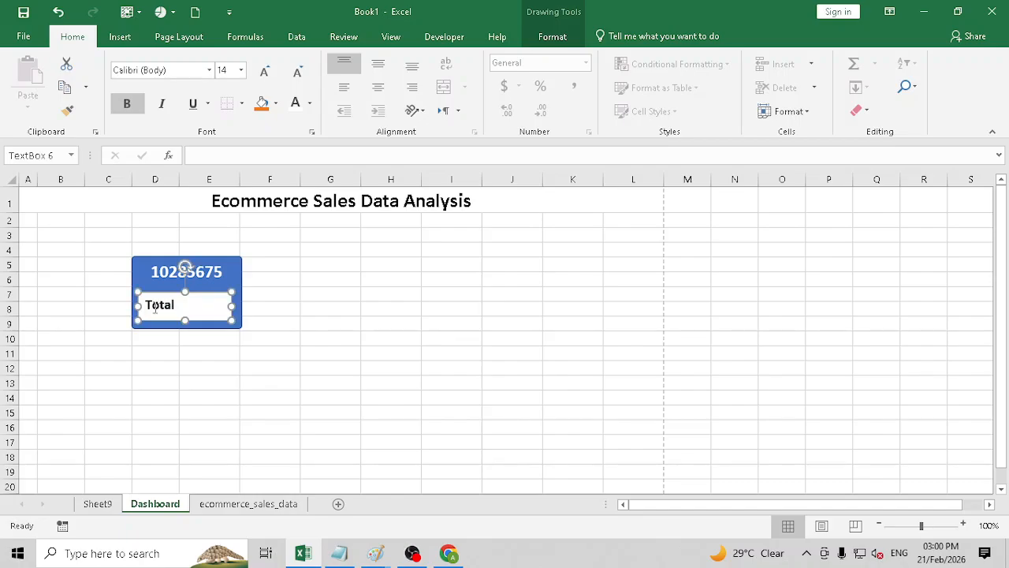
{"action": "left_click_drag", "start_coordinate": [231, 306], "coordinate": [237, 306]}
{"action": "left_click", "coordinate": [337, 346]}
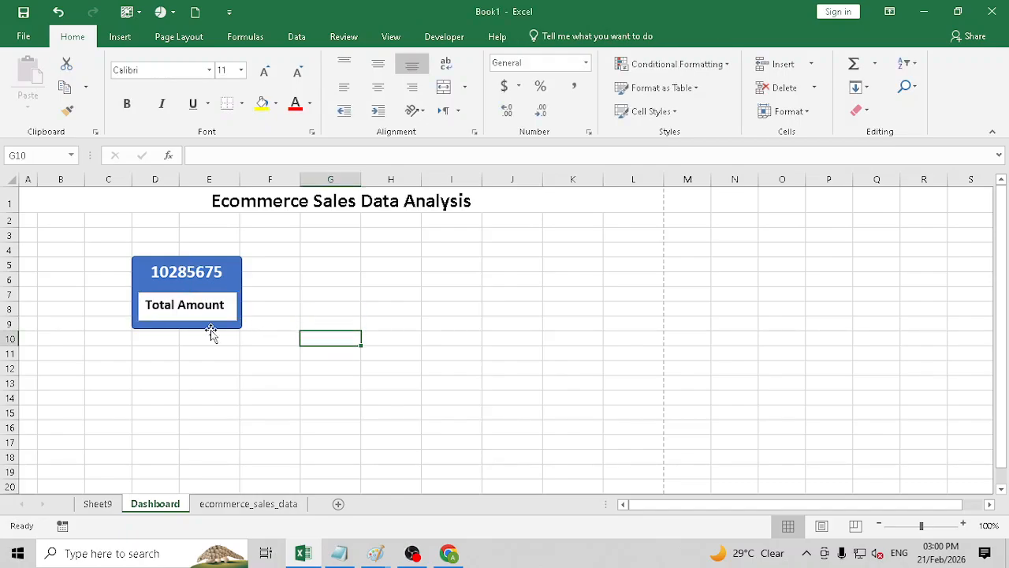
{"action": "left_click", "coordinate": [211, 323]}
{"action": "left_click", "coordinate": [214, 319]}
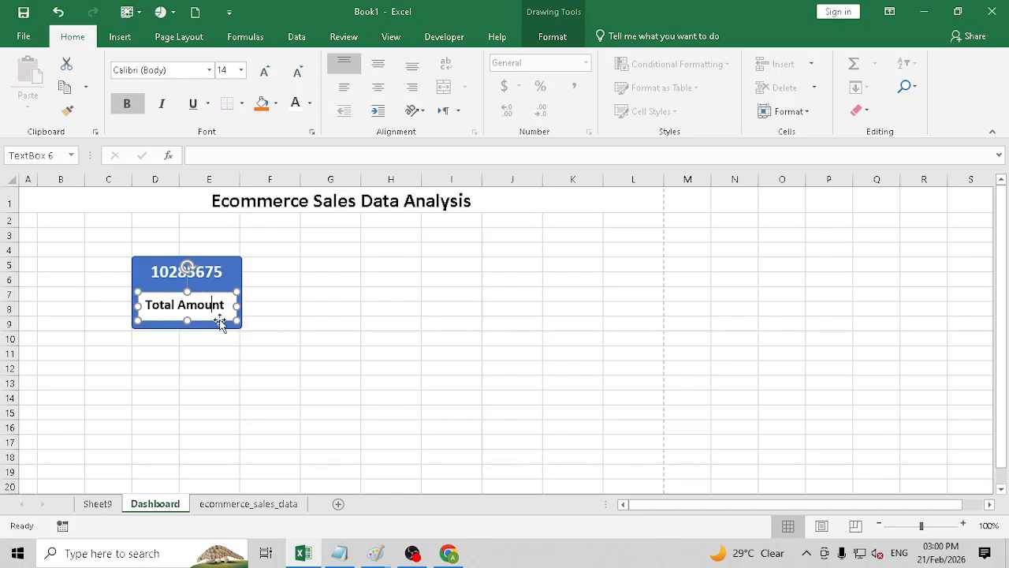
{"action": "left_click", "coordinate": [378, 87]}
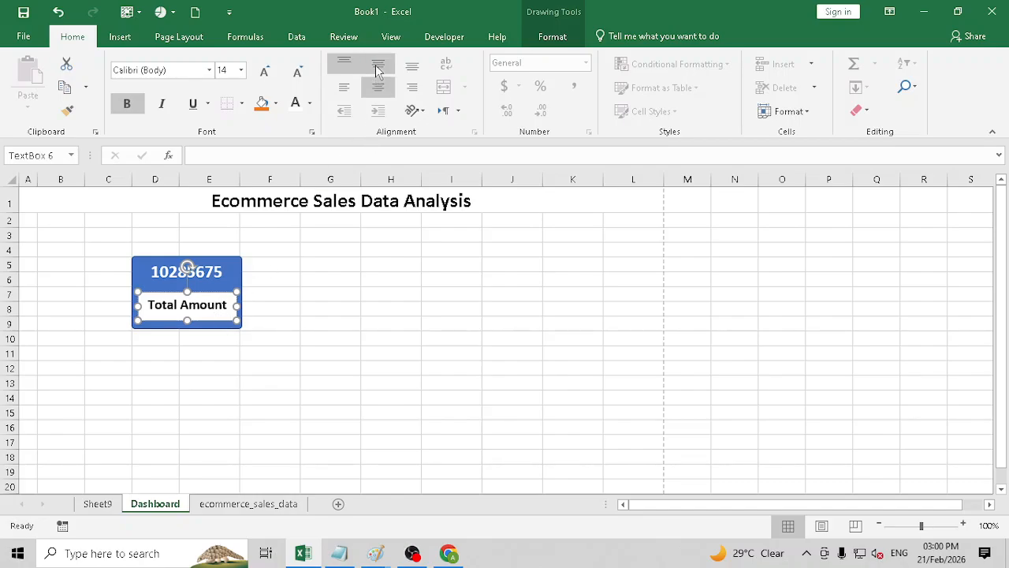
{"action": "left_click", "coordinate": [379, 63]}
Set the Total Amount text box to no fill and no outline
{"action": "left_click", "coordinate": [552, 36]}
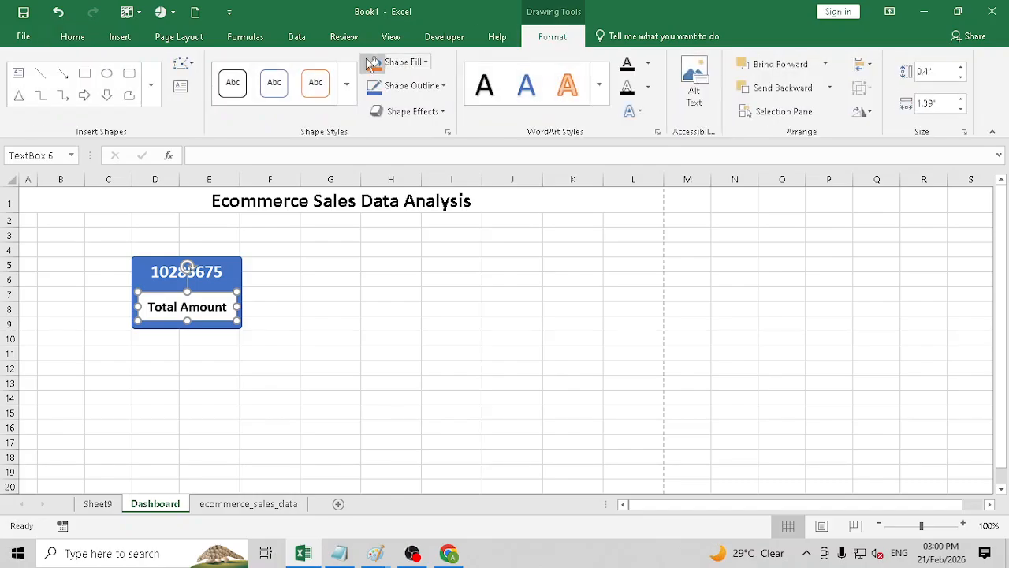
{"action": "left_click", "coordinate": [403, 63]}
{"action": "left_click", "coordinate": [397, 214]}
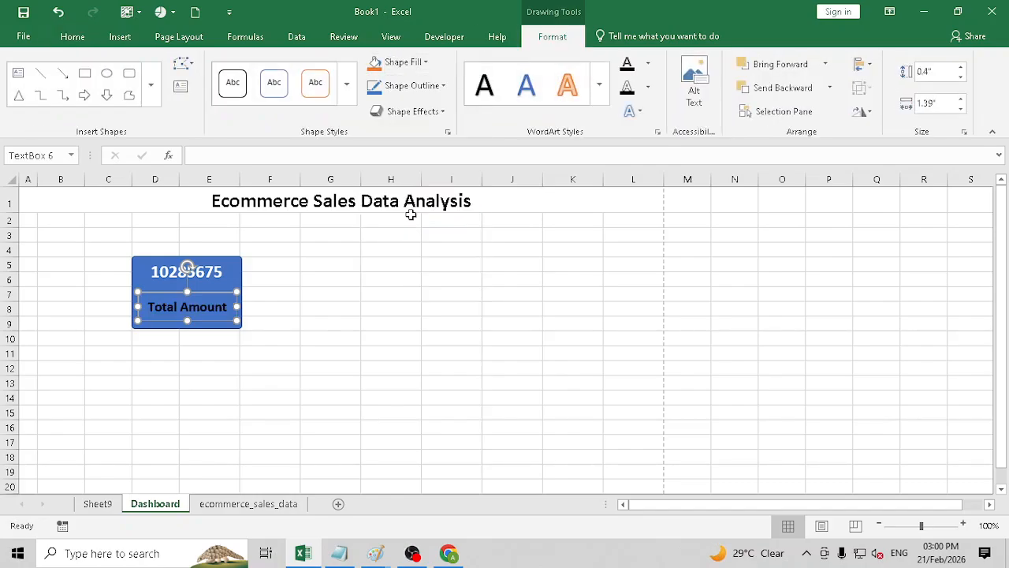
{"action": "left_click", "coordinate": [440, 85]}
{"action": "left_click", "coordinate": [421, 241]}
{"action": "left_click", "coordinate": [390, 308]}
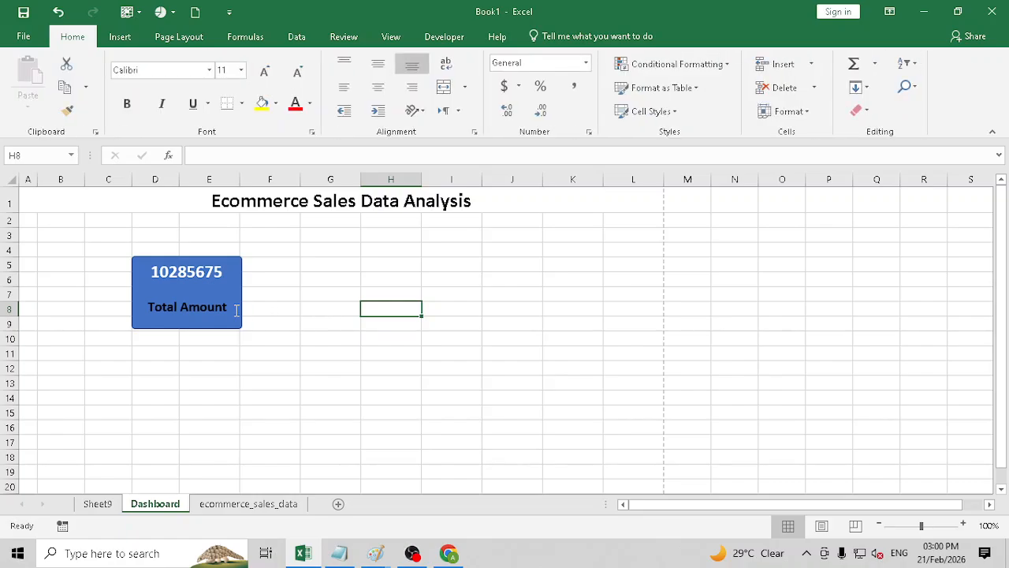
Enlarge the card's linked amount text to 20 pt
{"action": "left_click", "coordinate": [192, 273]}
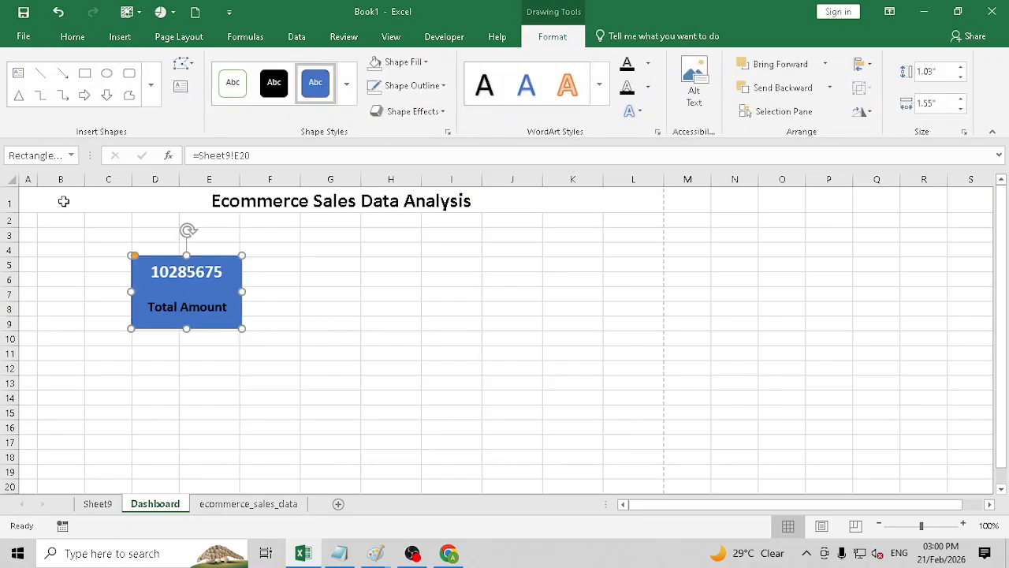
{"action": "left_click", "coordinate": [72, 37]}
{"action": "left_click", "coordinate": [263, 73]}
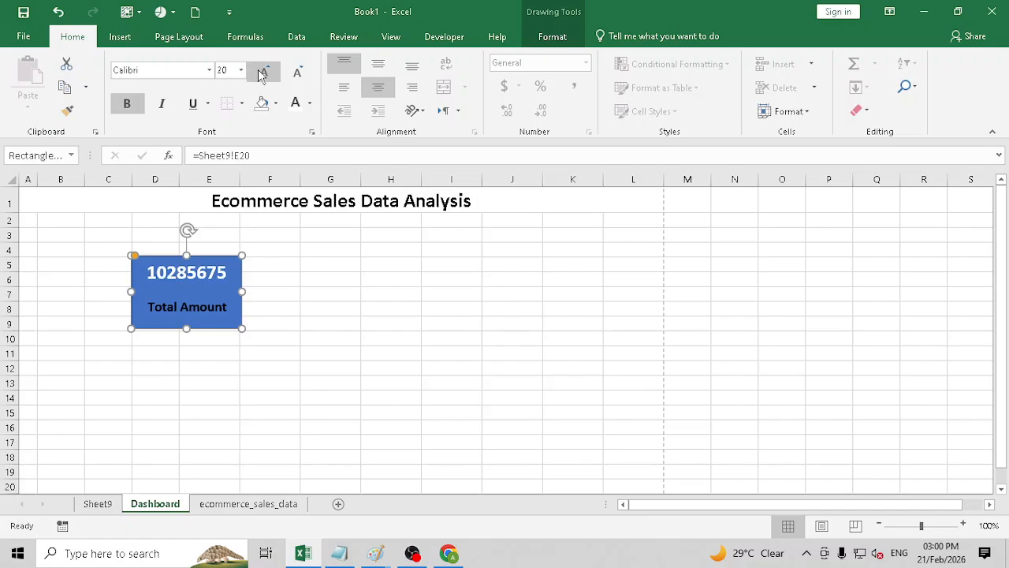
Change the Total Amount label's font color to white
{"action": "left_click", "coordinate": [202, 295]}
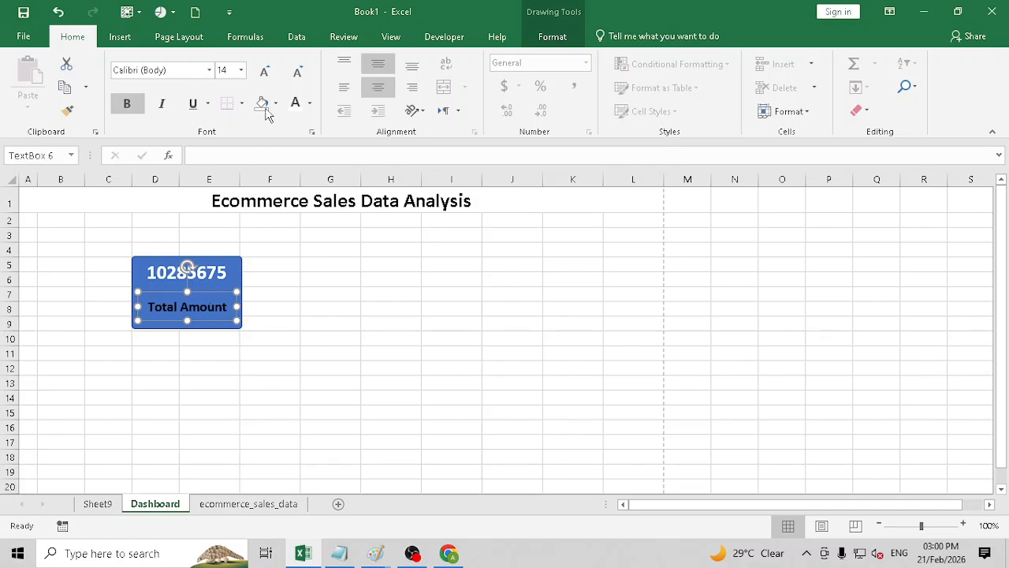
{"action": "left_click", "coordinate": [309, 104]}
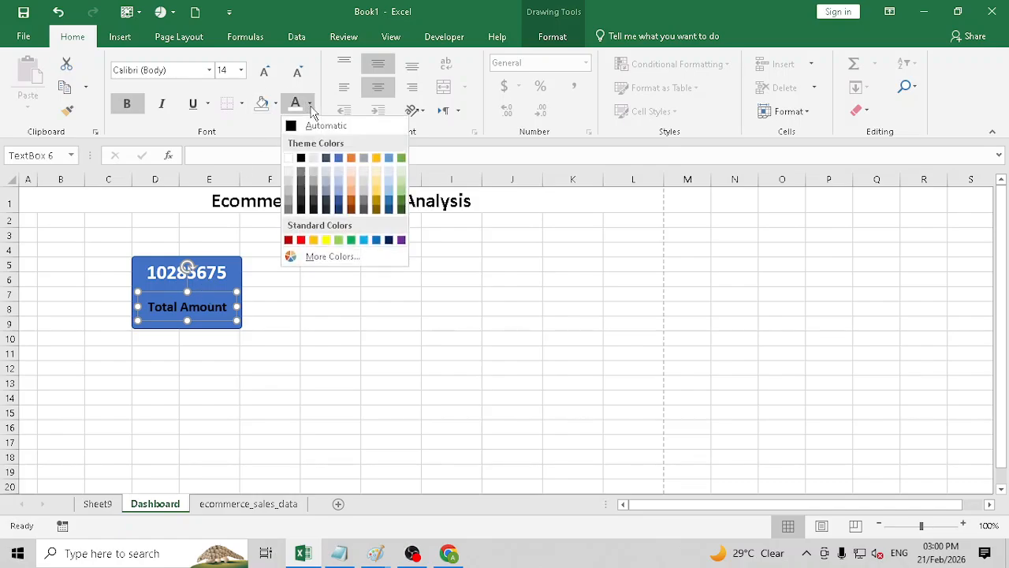
{"action": "left_click", "coordinate": [290, 158]}
{"action": "left_click", "coordinate": [330, 323]}
Fill the card rectangle with a light gray theme color
{"action": "left_click", "coordinate": [243, 292]}
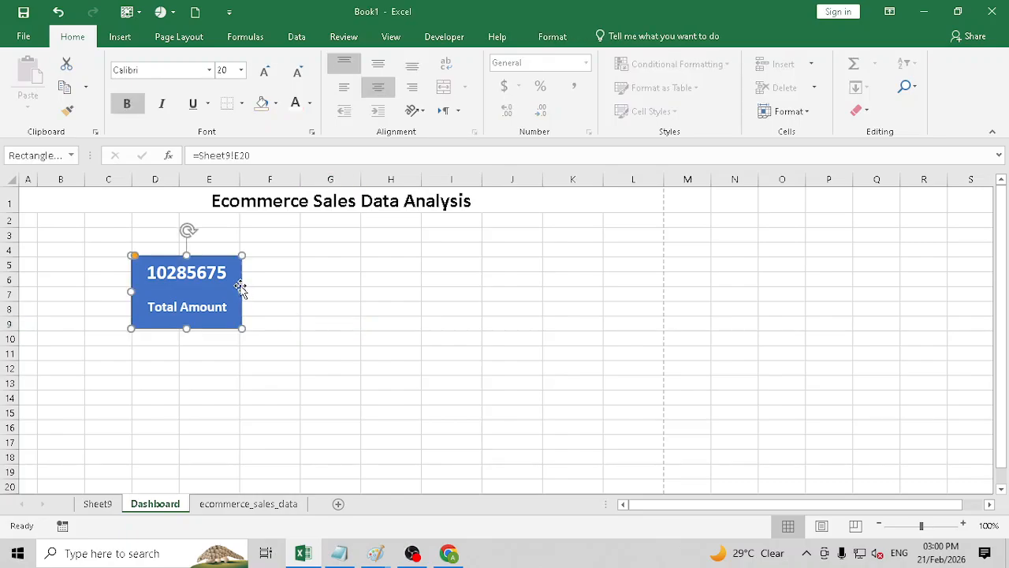
{"action": "left_click", "coordinate": [549, 36]}
{"action": "left_click", "coordinate": [403, 63]}
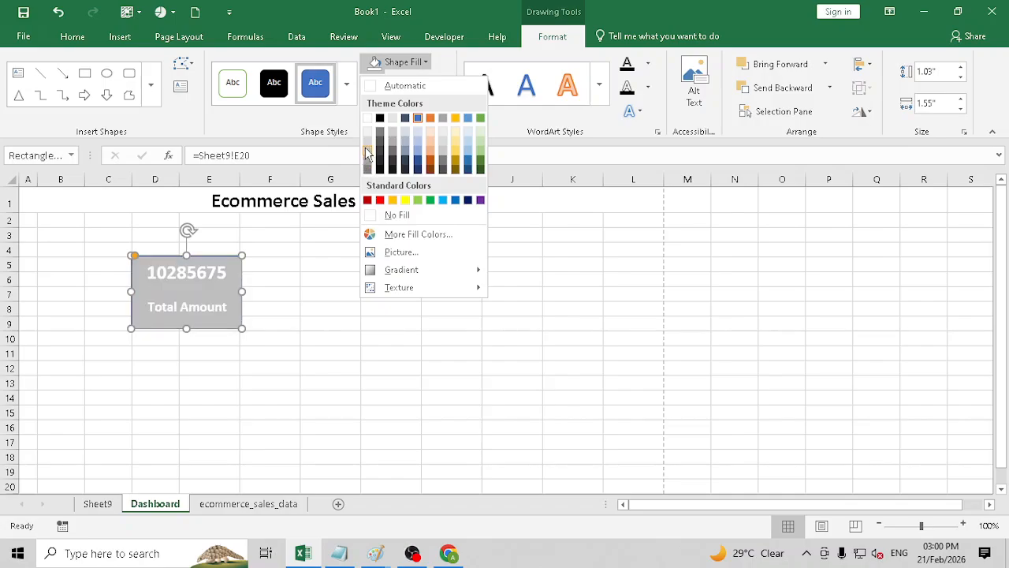
{"action": "left_click", "coordinate": [368, 151]}
Change the font color of the card's amount to the standard blue
{"action": "left_click", "coordinate": [71, 37]}
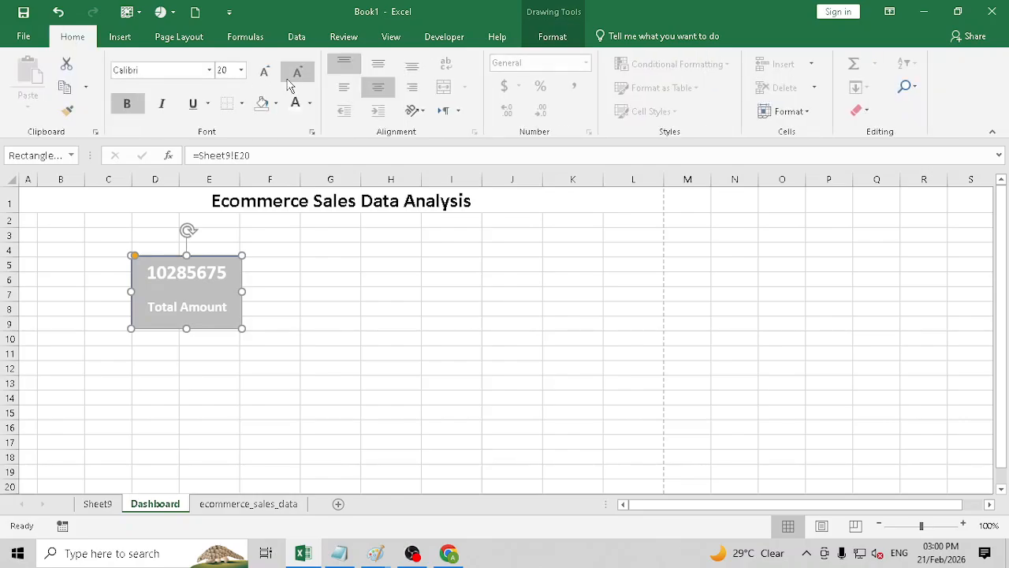
{"action": "left_click", "coordinate": [309, 103]}
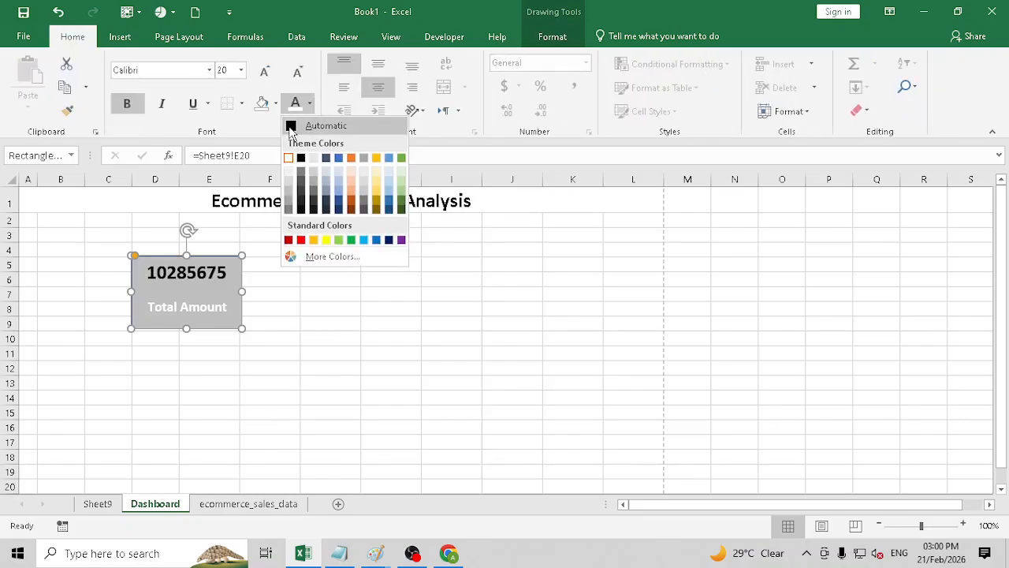
{"action": "left_click", "coordinate": [290, 128]}
{"action": "left_click", "coordinate": [309, 103]}
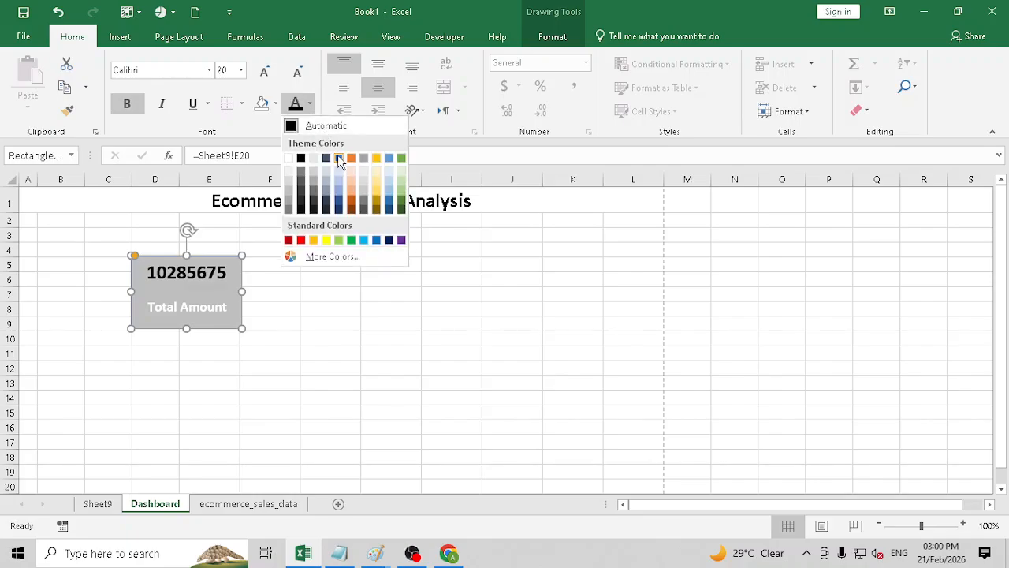
{"action": "left_click", "coordinate": [376, 239]}
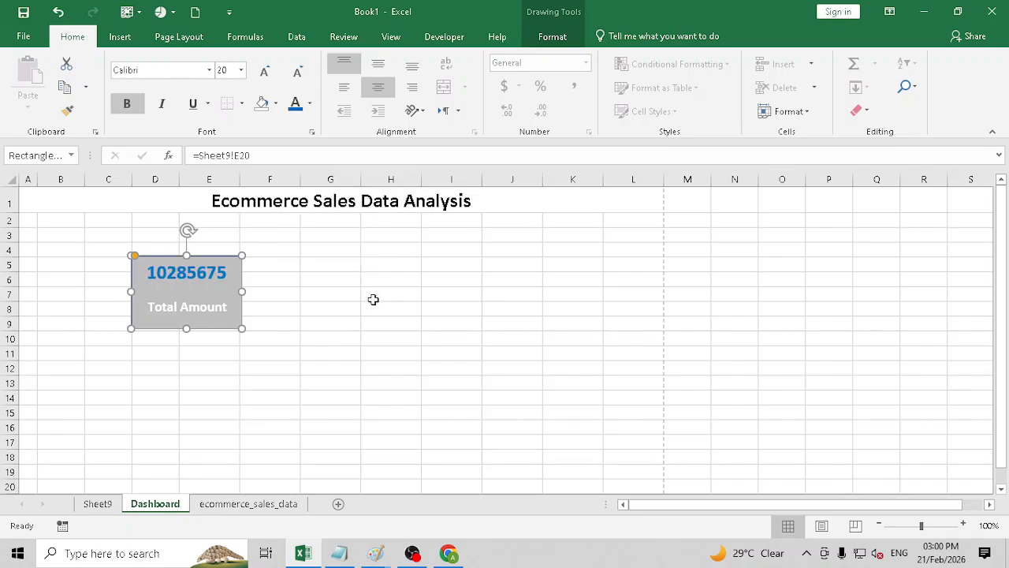
{"action": "left_click", "coordinate": [374, 297]}
{"action": "left_click", "coordinate": [189, 308]}
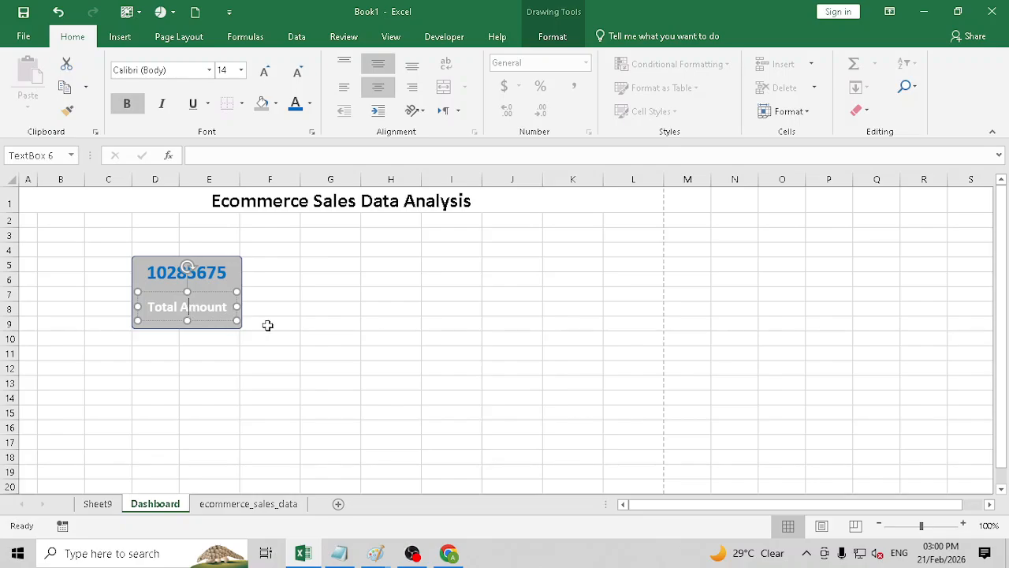
{"action": "left_click", "coordinate": [267, 325]}
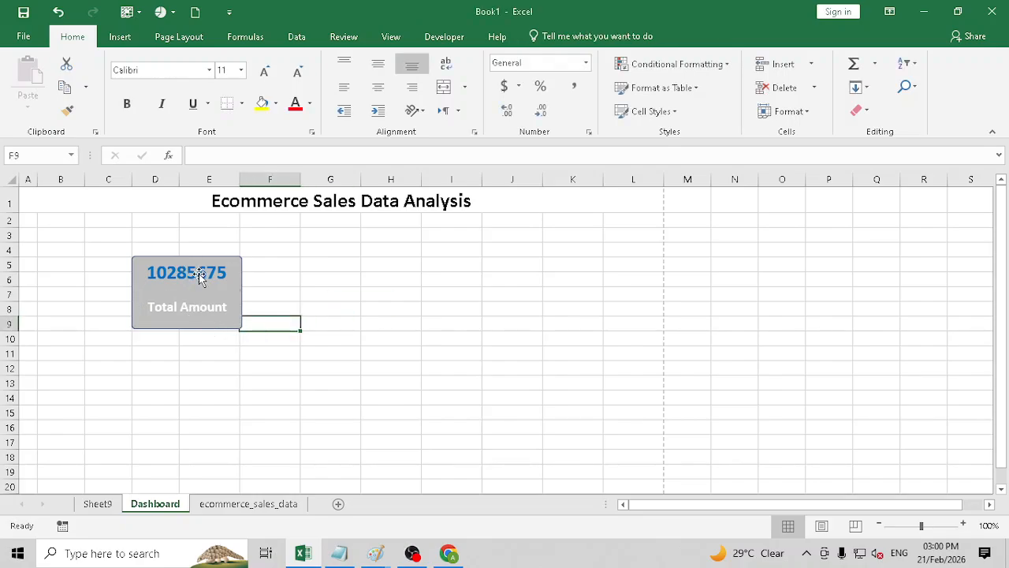
Remove the outline of the gray card rectangle
{"action": "left_click", "coordinate": [239, 287]}
{"action": "left_click", "coordinate": [552, 37]}
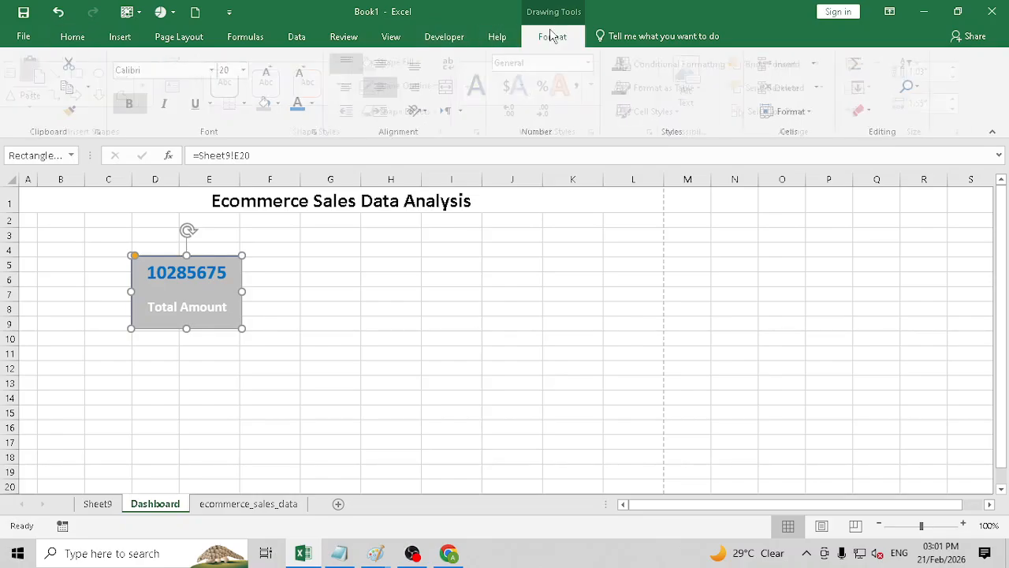
{"action": "left_click", "coordinate": [438, 87]}
{"action": "left_click", "coordinate": [409, 238]}
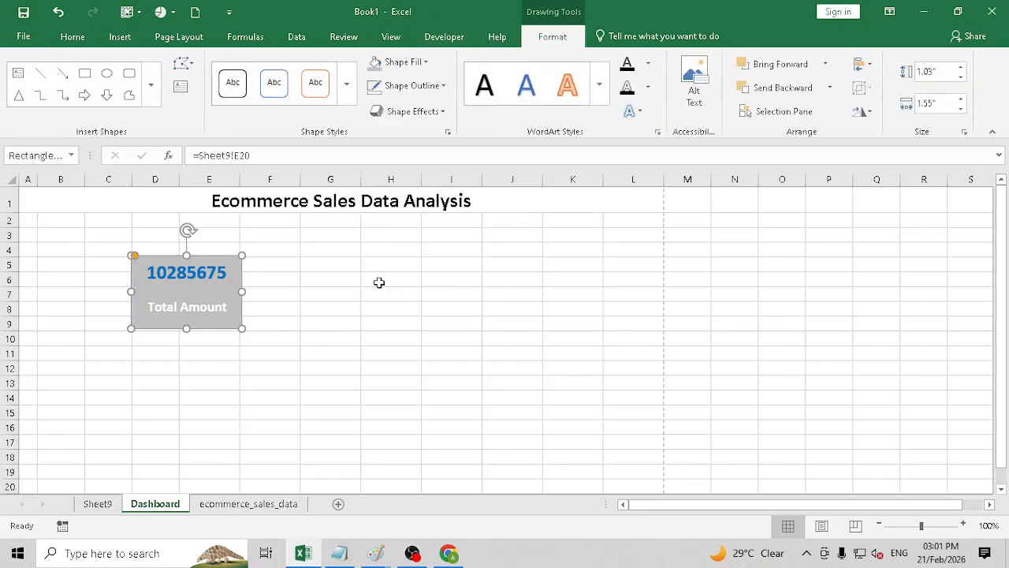
{"action": "left_click", "coordinate": [379, 282]}
Move the Total Amount text box to the card's bottom edge and stretch it across the card, about 1.57" wide
{"action": "left_click", "coordinate": [188, 307]}
{"action": "left_click_drag", "start_coordinate": [208, 294], "coordinate": [242, 316]}
{"action": "left_click_drag", "start_coordinate": [129, 317], "coordinate": [124, 317]}
Fill the Total Amount text box with the standard blue and check the finished card up close
{"action": "left_click", "coordinate": [415, 64]}
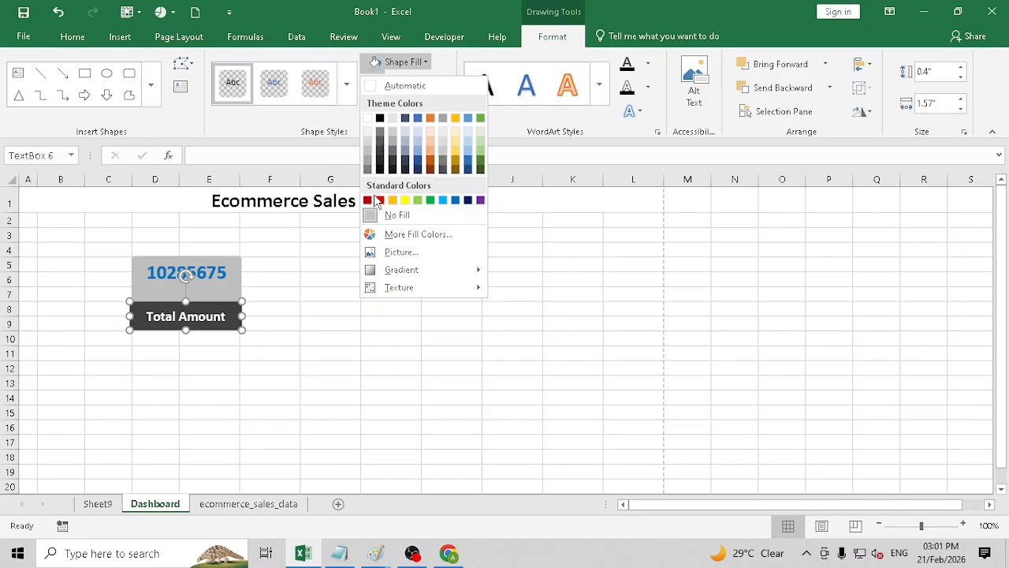
{"action": "left_click", "coordinate": [455, 200]}
{"action": "left_click", "coordinate": [451, 294]}
{"action": "left_click", "coordinate": [330, 337]}
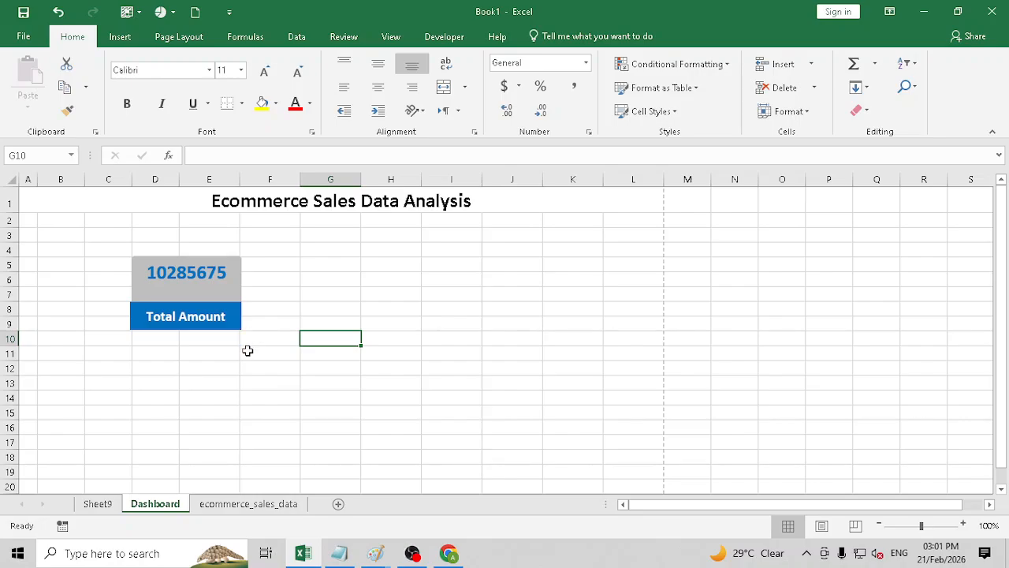
{"action": "scroll", "coordinate": [247, 350], "scroll_direction": "up", "scroll_amount": 3, "text": "ctrl"}
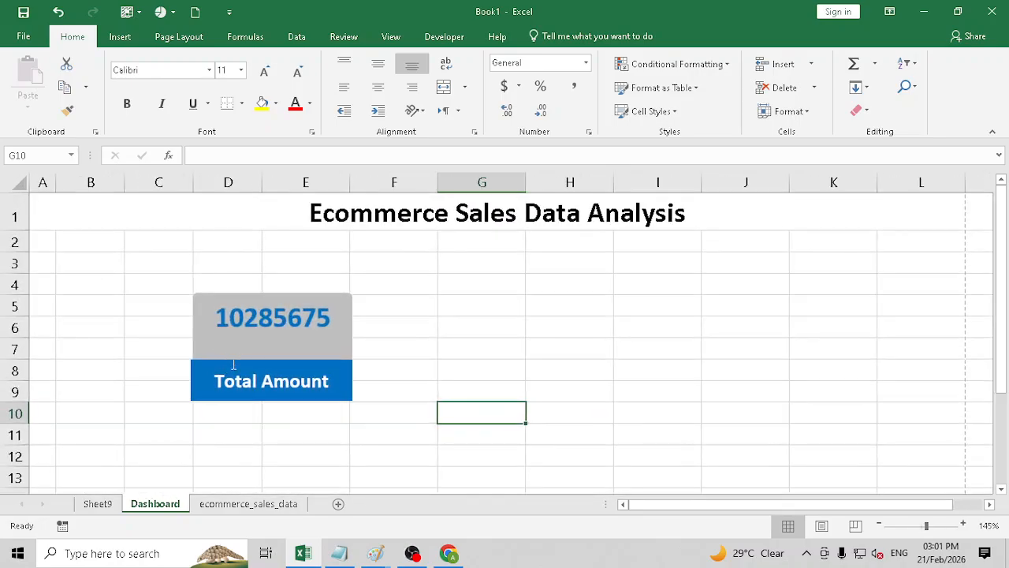
Nudge the Total Amount text box slightly up and trim its left edge flush with the gray card
{"action": "left_click", "coordinate": [233, 364]}
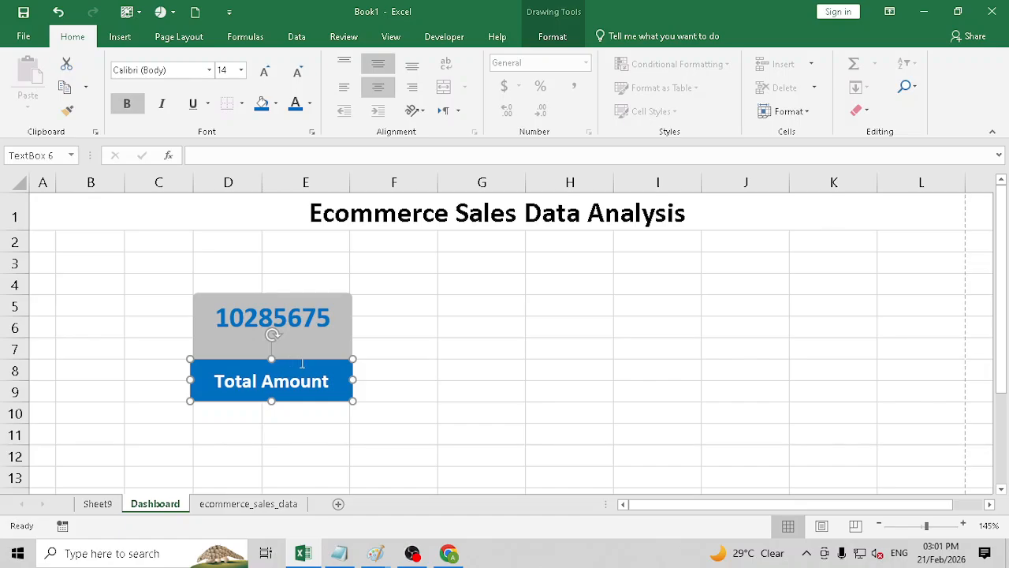
{"action": "left_click_drag", "start_coordinate": [303, 361], "coordinate": [302, 354]}
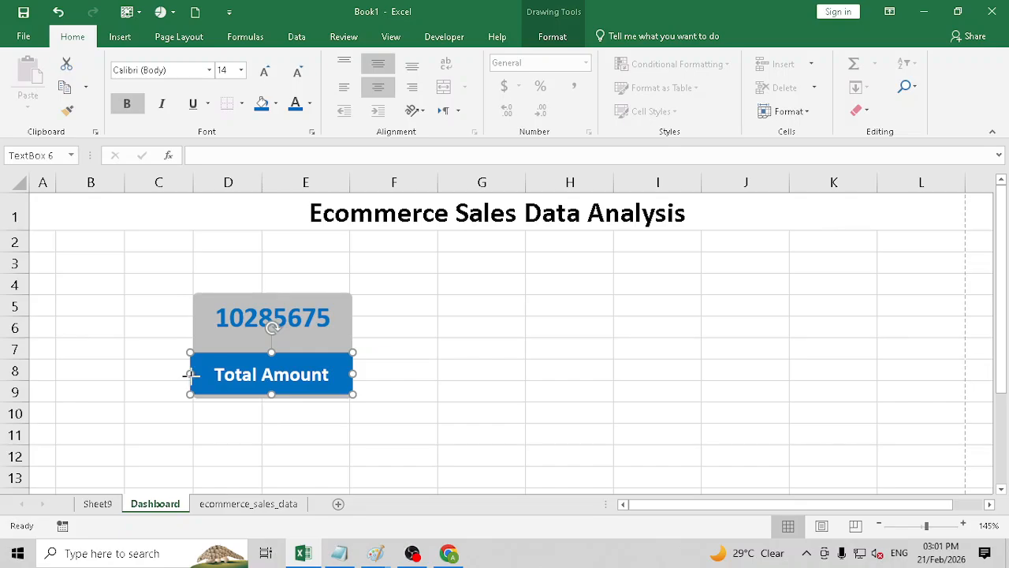
{"action": "left_click_drag", "start_coordinate": [190, 374], "coordinate": [194, 375]}
{"action": "left_click", "coordinate": [458, 364]}
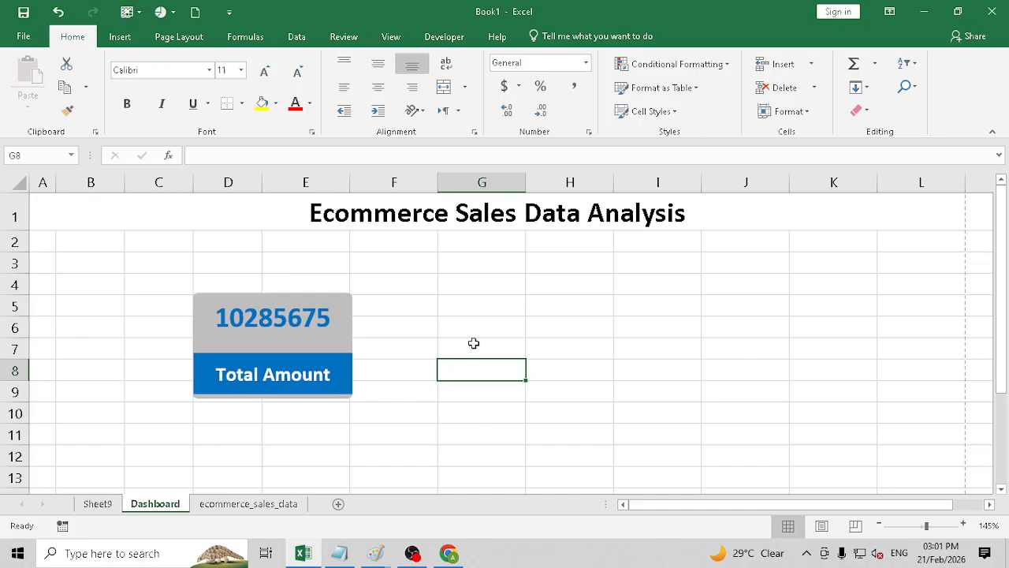
{"action": "left_click", "coordinate": [352, 363]}
{"action": "scroll", "coordinate": [356, 371], "scroll_direction": "up", "scroll_amount": 4}
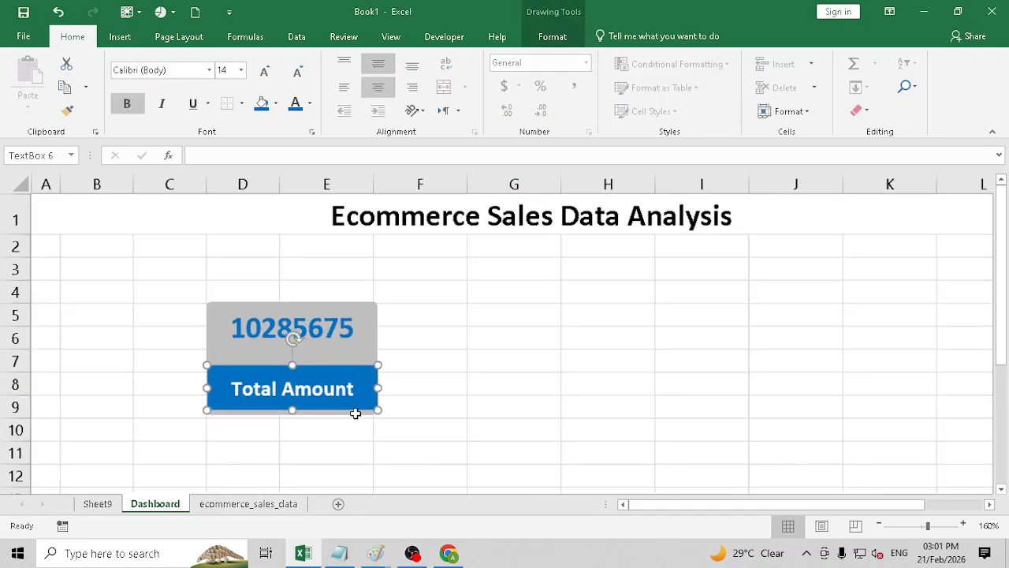
{"action": "left_click", "coordinate": [400, 386]}
{"action": "left_click", "coordinate": [358, 400]}
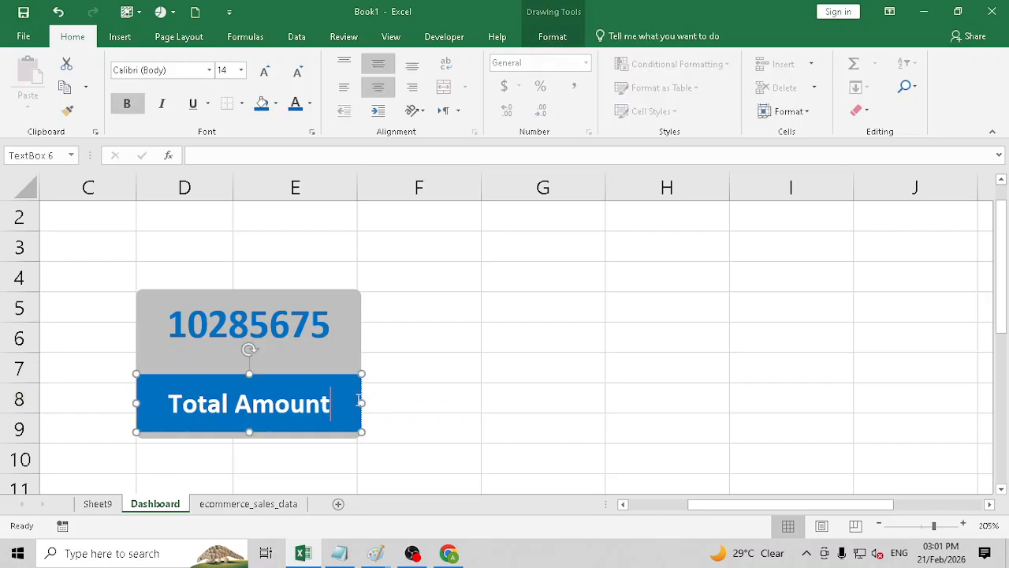
{"action": "left_click", "coordinate": [362, 403]}
{"action": "left_click", "coordinate": [432, 398]}
Group the Total Amount text box with the gray card rectangle
{"action": "left_click", "coordinate": [351, 403]}
{"action": "left_click", "coordinate": [360, 342], "text": "shift"}
{"action": "left_click", "coordinate": [553, 36]}
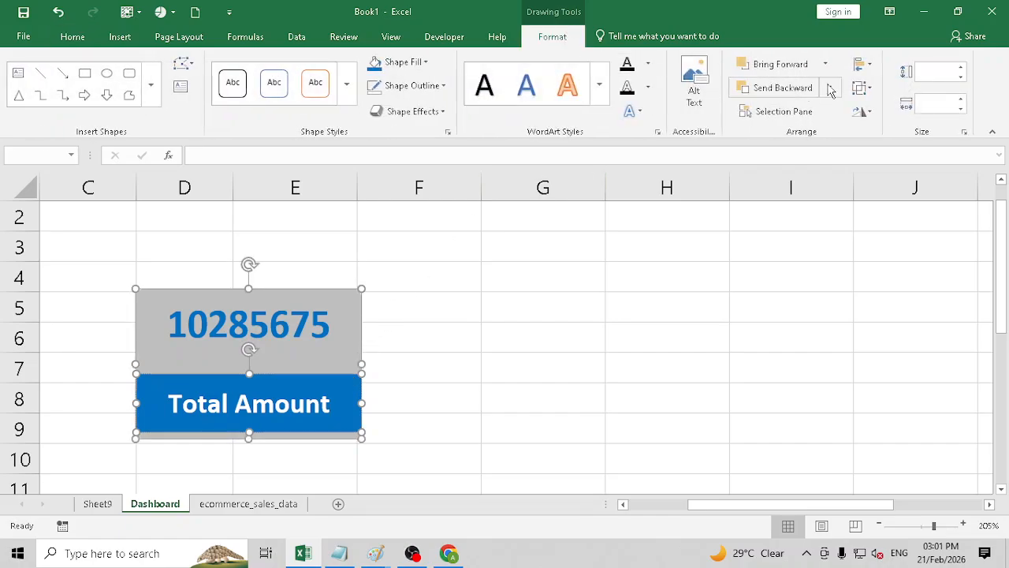
{"action": "left_click", "coordinate": [862, 89]}
{"action": "left_click", "coordinate": [878, 111]}
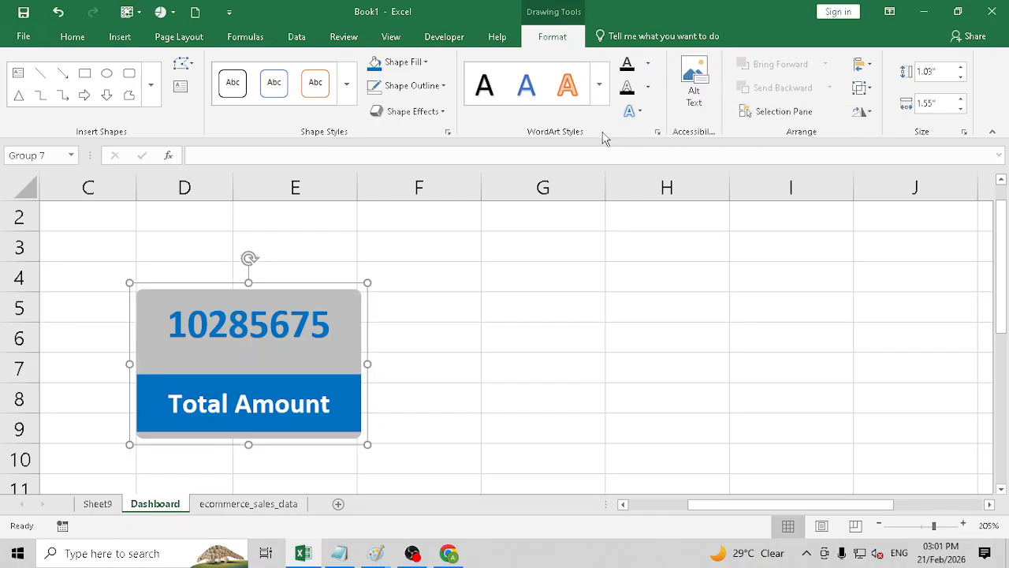
{"action": "scroll", "coordinate": [379, 204], "scroll_direction": "down", "scroll_amount": 2}
{"action": "scroll", "coordinate": [357, 208], "scroll_direction": "down", "scroll_amount": 5}
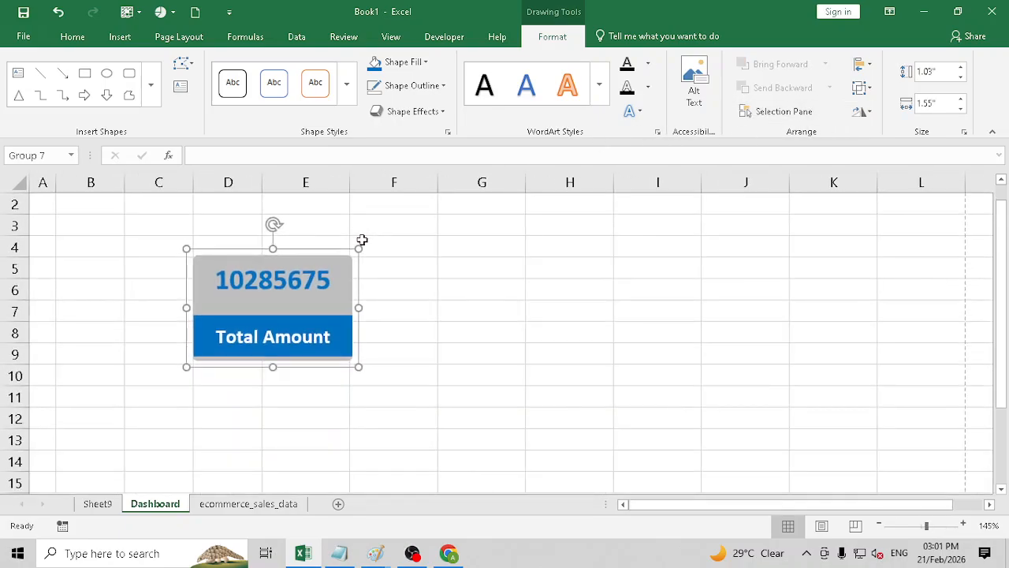
Duplicate the grouped card three times, spacing the copies in a row beside the original across columns F to L
{"action": "left_click", "coordinate": [242, 269]}
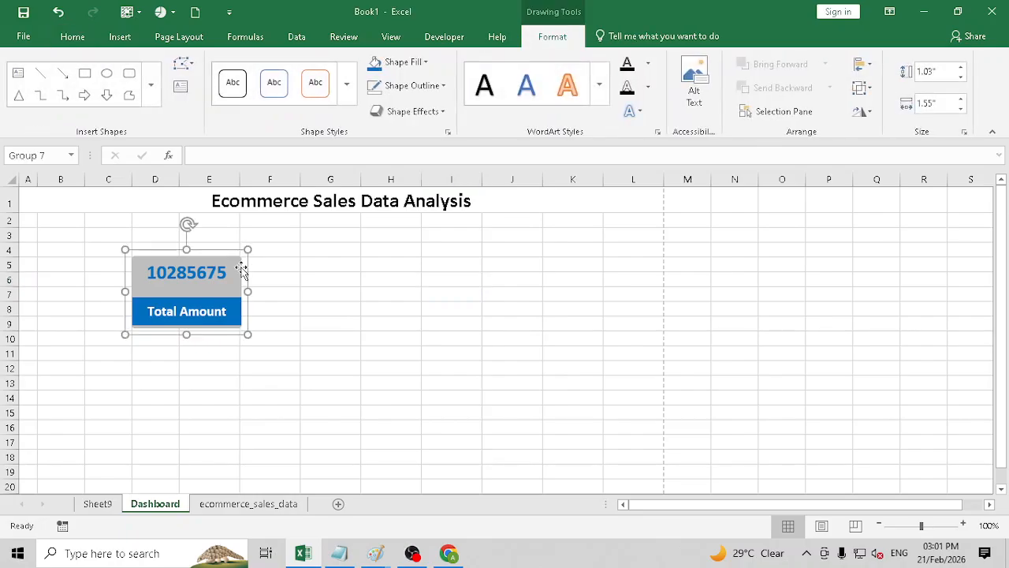
{"action": "left_click_drag", "start_coordinate": [242, 270], "coordinate": [640, 272]}
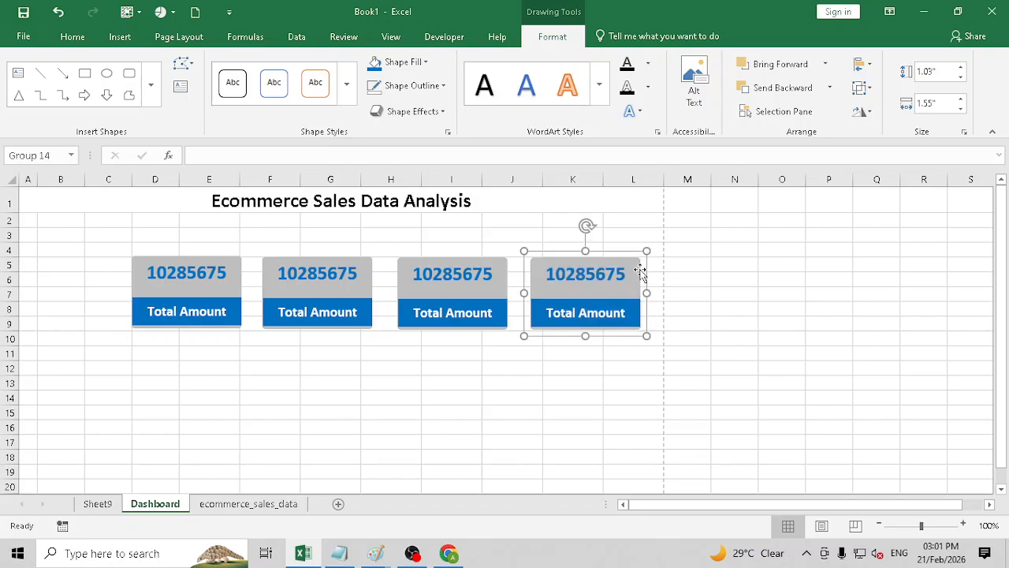
{"action": "left_click", "coordinate": [506, 370]}
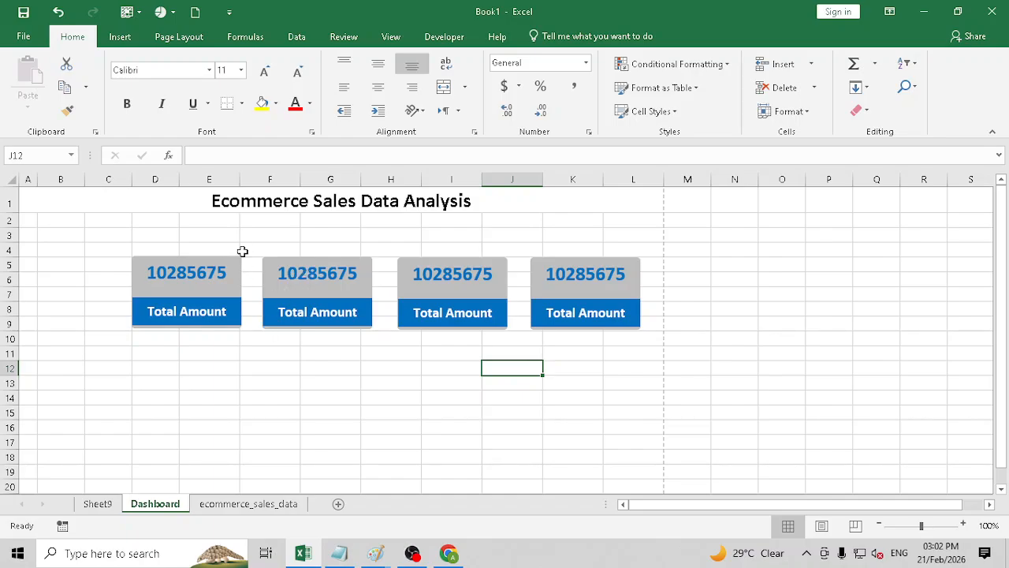
Ungroup the second card and check which cell its value is linked to
{"action": "right_click", "coordinate": [377, 285]}
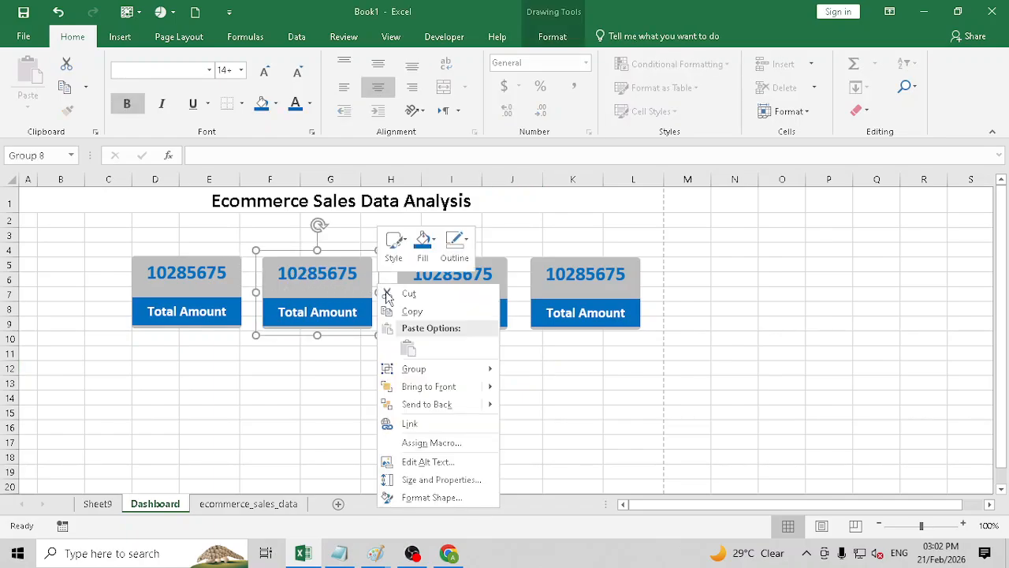
{"action": "mouse_move", "coordinate": [468, 369]}
{"action": "left_click", "coordinate": [552, 407]}
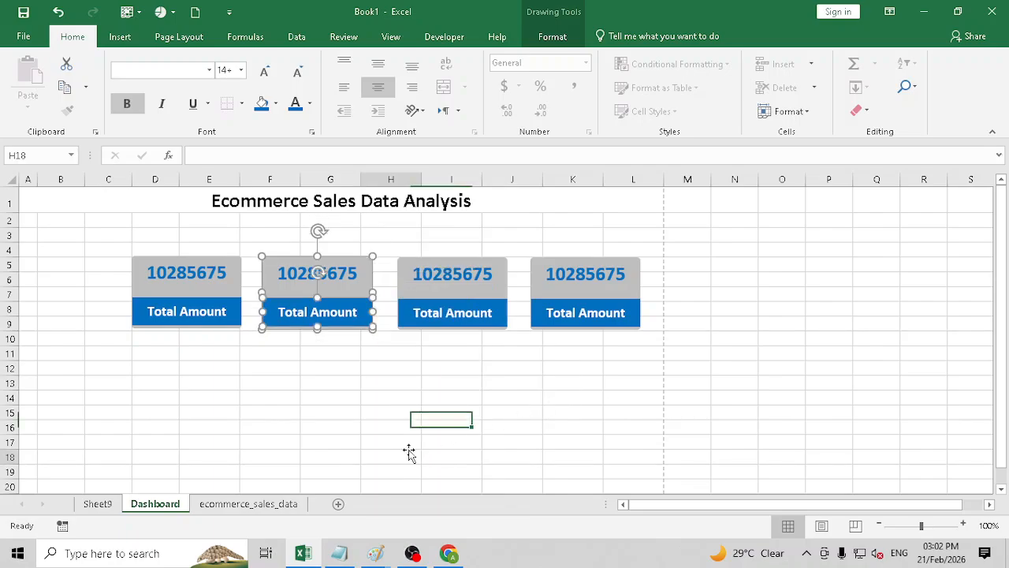
{"action": "left_click", "coordinate": [323, 273]}
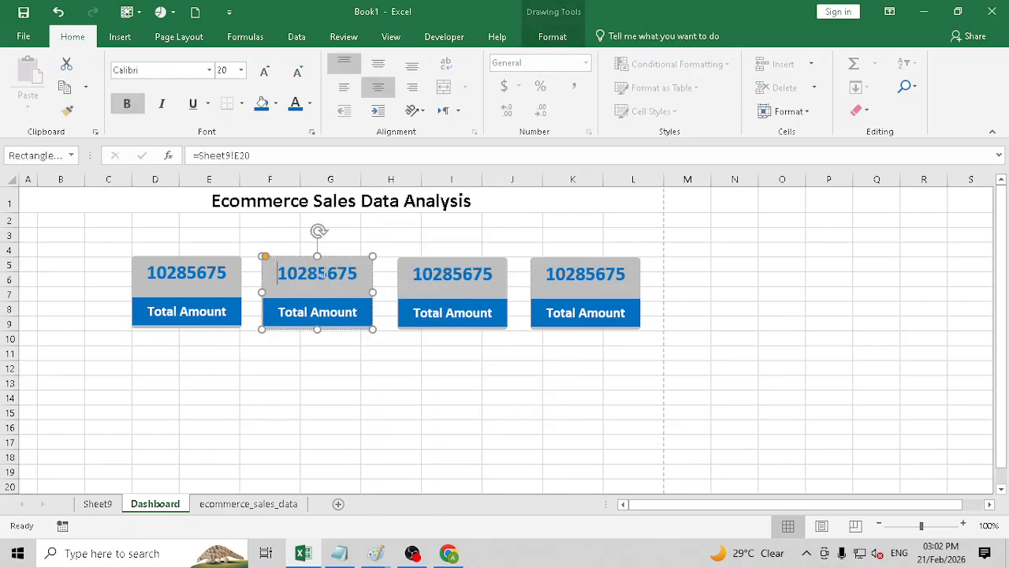
{"action": "left_click", "coordinate": [313, 408]}
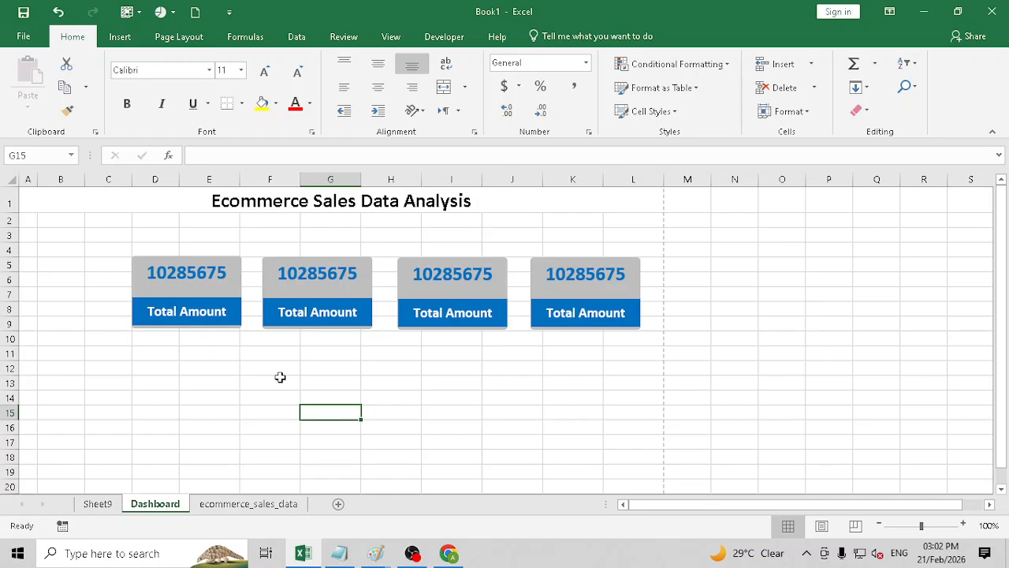
Label cell M12 on Sheet9 "Total Orders", below the delivery status pivot table
{"action": "left_click", "coordinate": [248, 503]}
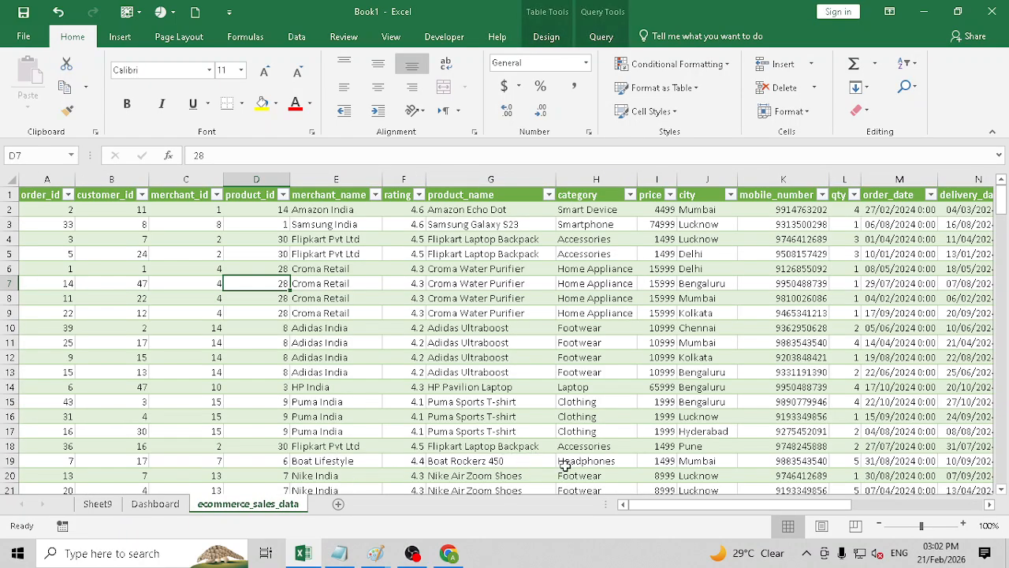
{"action": "left_click", "coordinate": [97, 503]}
{"action": "left_click_drag", "start_coordinate": [683, 505], "coordinate": [809, 514]}
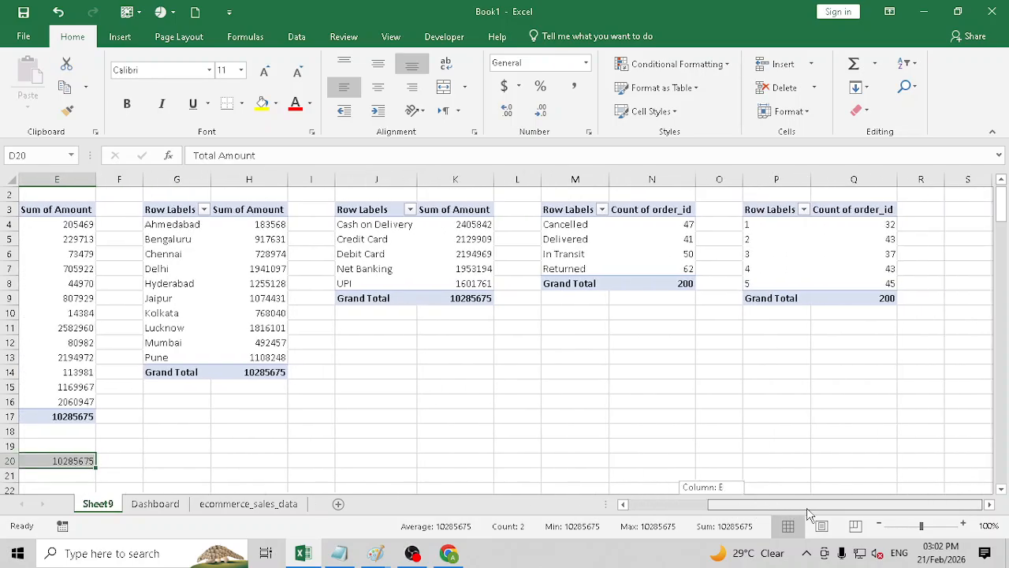
{"action": "left_click", "coordinate": [877, 285]}
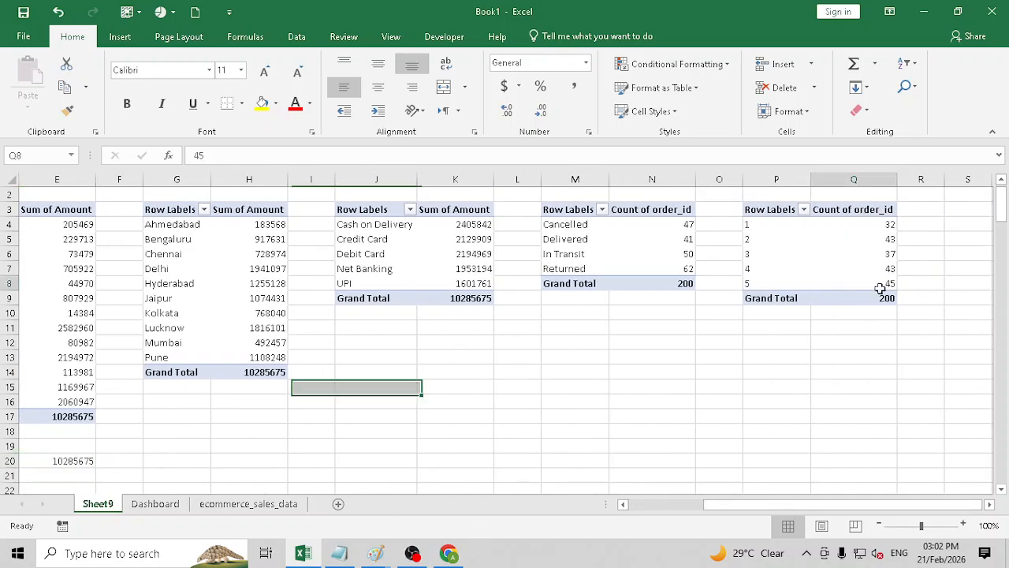
{"action": "left_click", "coordinate": [666, 286]}
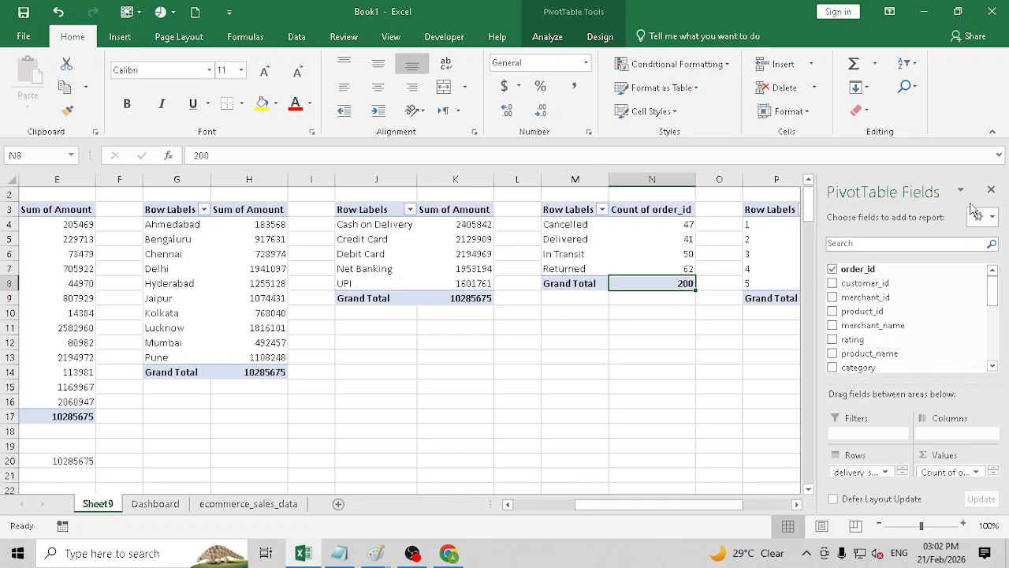
{"action": "left_click", "coordinate": [991, 190]}
{"action": "left_click", "coordinate": [597, 339]}
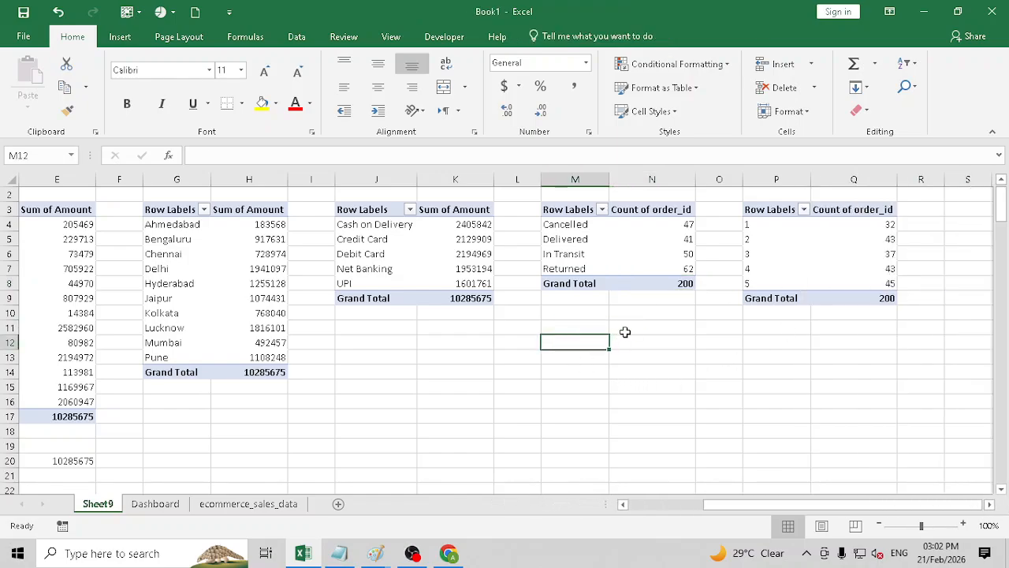
{"action": "type", "text": "Total Order"}
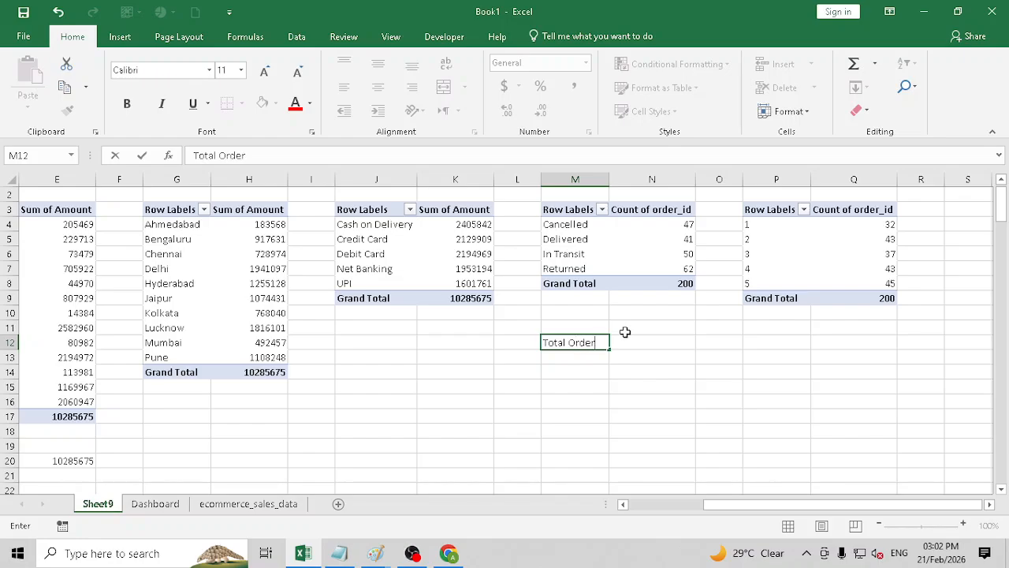
{"action": "type", "text": "s"}
{"action": "key", "text": "Tab"}
Link cell N12 to the Grand Total of the delivery status pivot table's order count
{"action": "type", "text": "="}
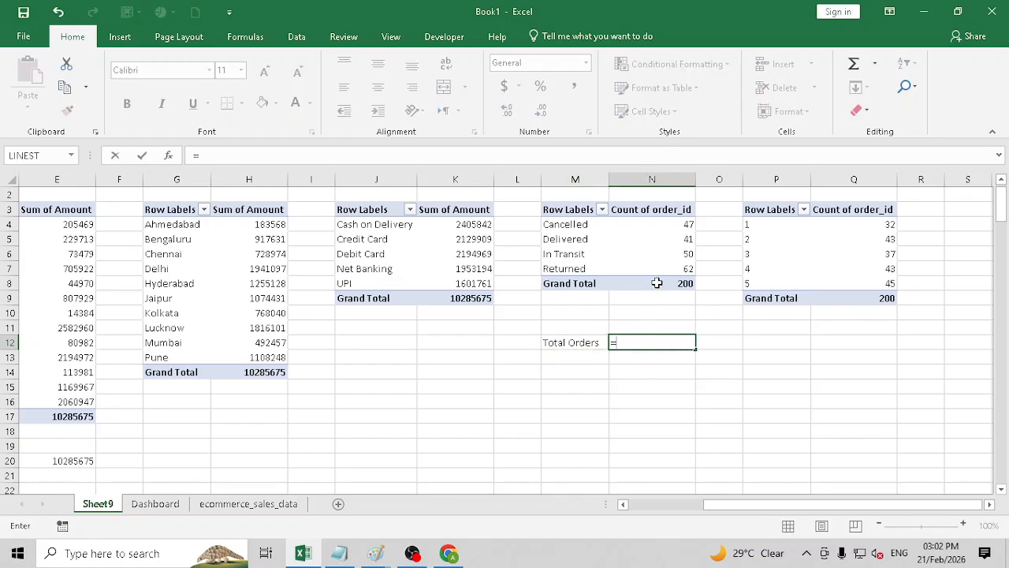
{"action": "left_click", "coordinate": [655, 283]}
{"action": "key", "text": "Return"}
{"action": "left_click", "coordinate": [657, 283]}
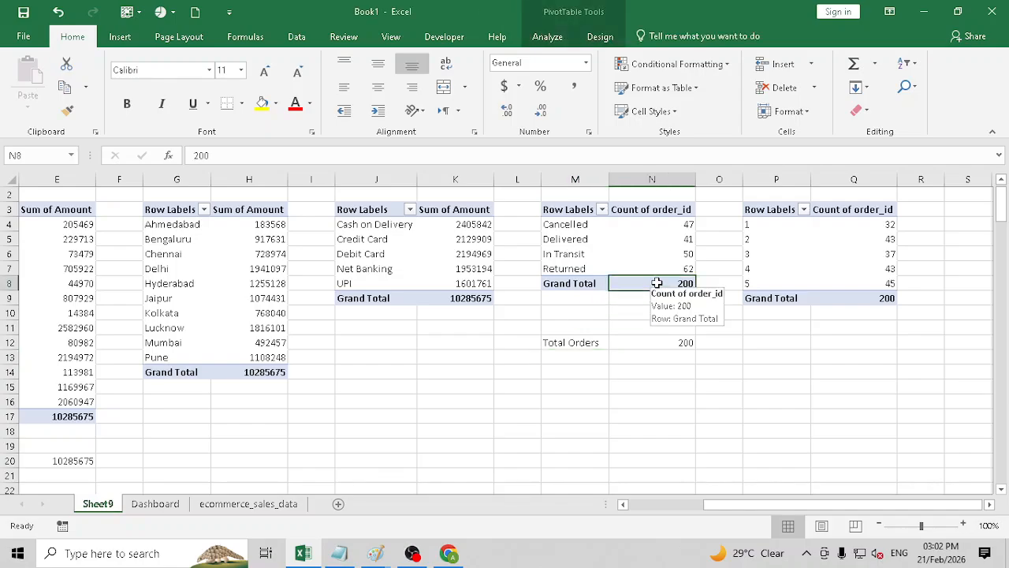
{"action": "left_click", "coordinate": [649, 342]}
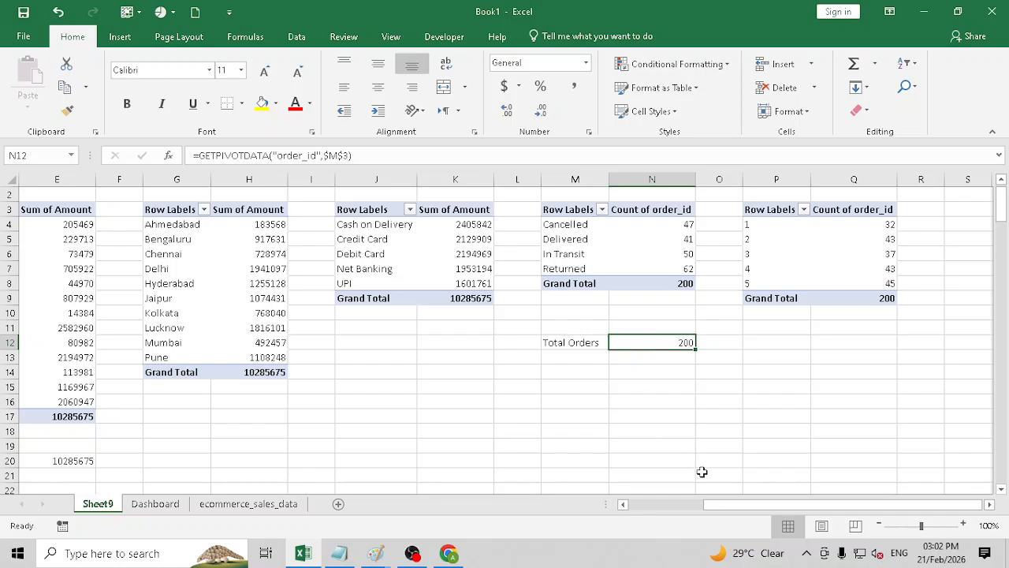
Relink the second Dashboard card's value to the Total Orders figure with =Sheet9!N12
{"action": "left_click_drag", "start_coordinate": [728, 504], "coordinate": [489, 505]}
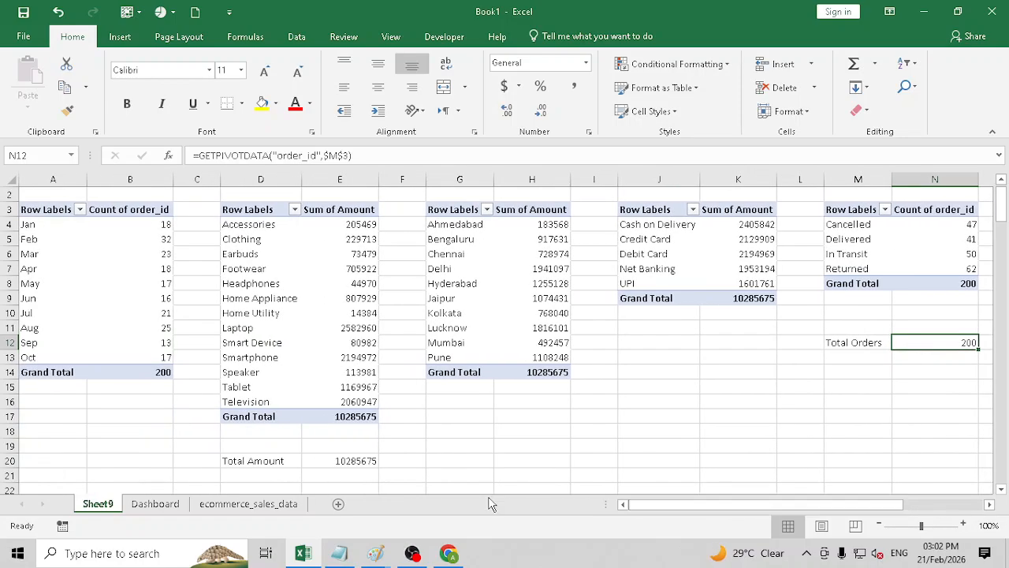
{"action": "left_click", "coordinate": [162, 503]}
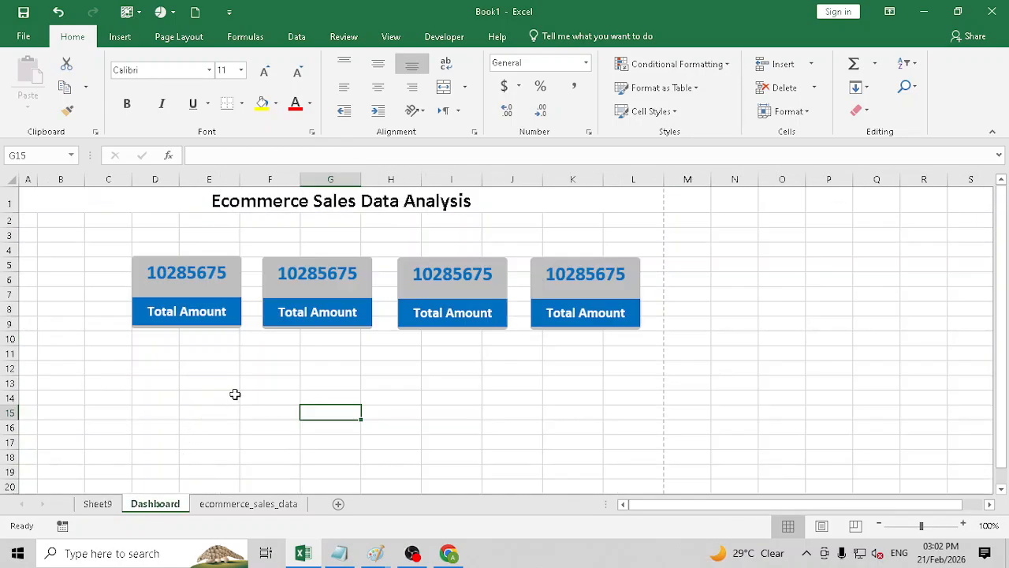
{"action": "left_click", "coordinate": [362, 279]}
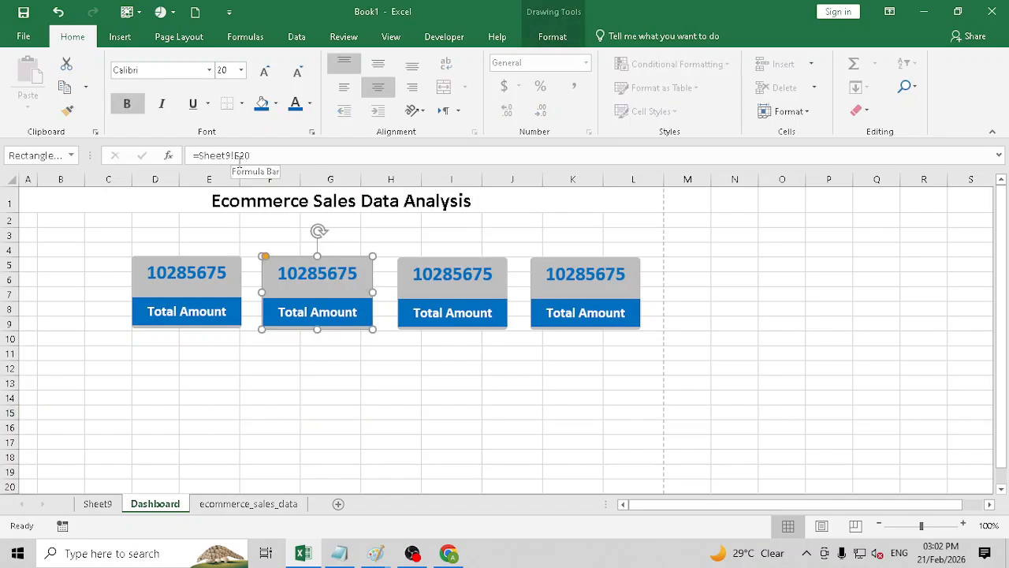
{"action": "left_click_drag", "start_coordinate": [200, 154], "coordinate": [331, 155]}
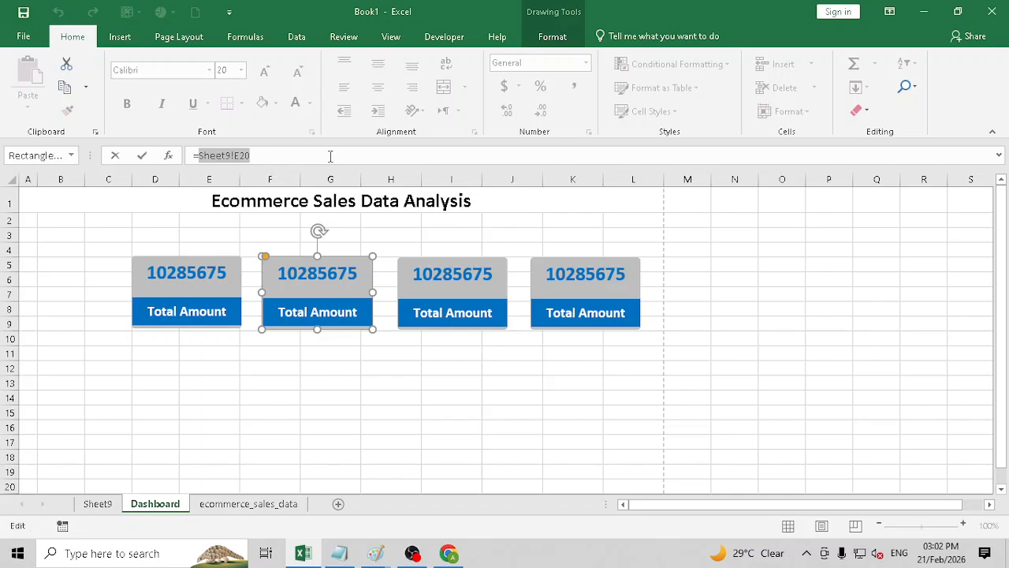
{"action": "type", "text": "="}
{"action": "left_click", "coordinate": [98, 504]}
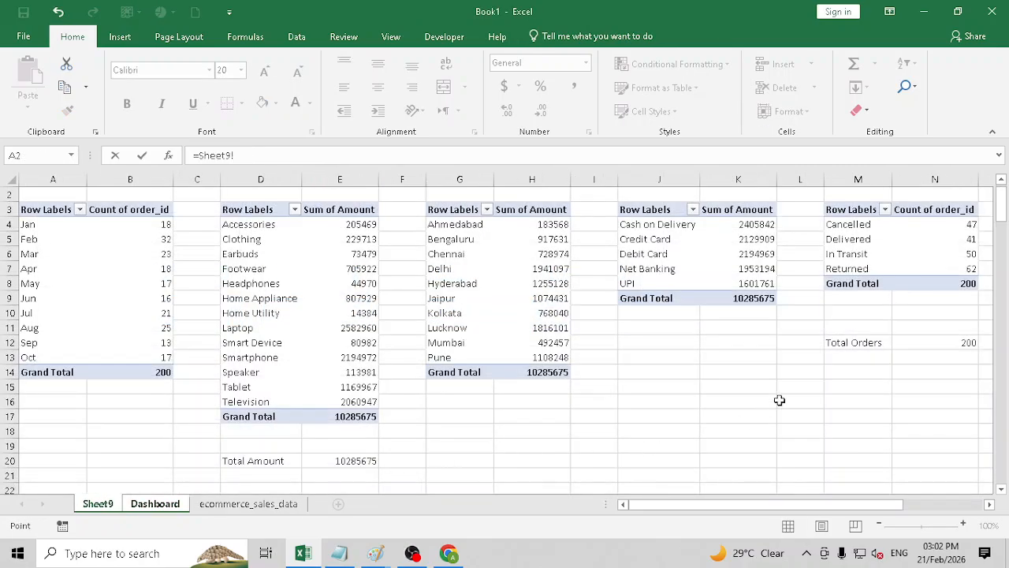
{"action": "left_click", "coordinate": [931, 342]}
{"action": "key", "text": "Return"}
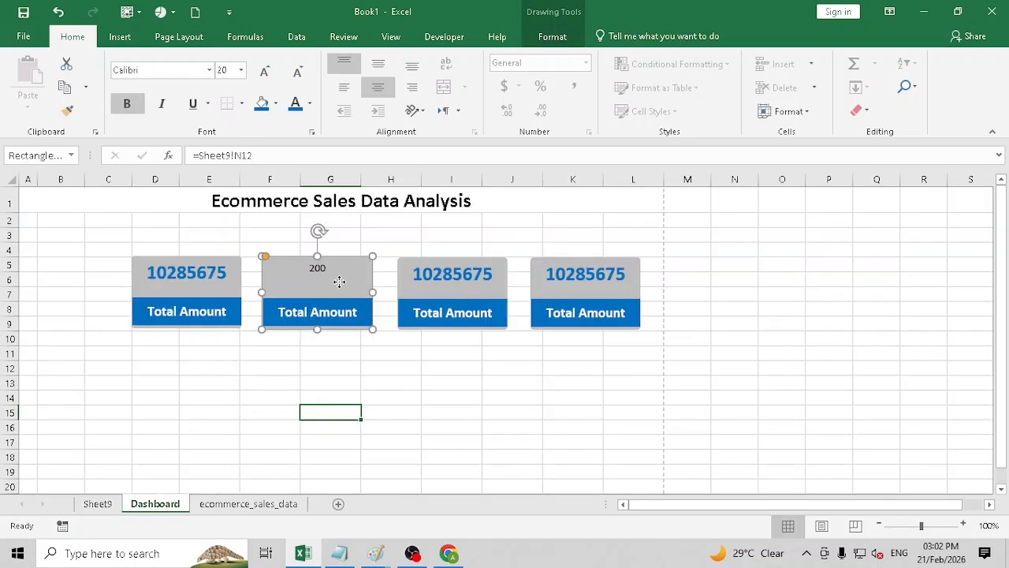
Format the second card's order value in bold at font size 20, matching the first card
{"action": "left_click", "coordinate": [227, 285]}
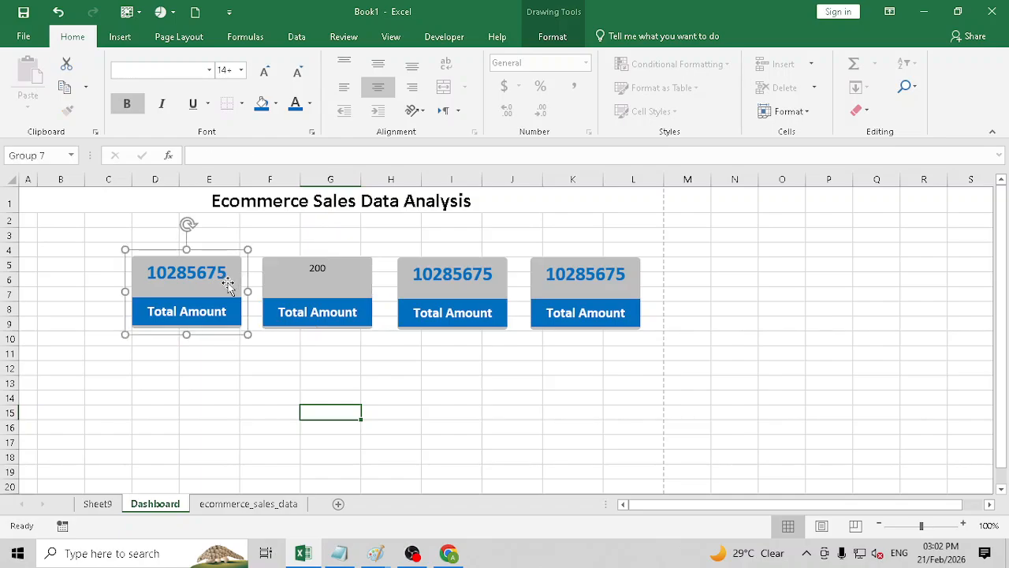
{"action": "left_click", "coordinate": [360, 290]}
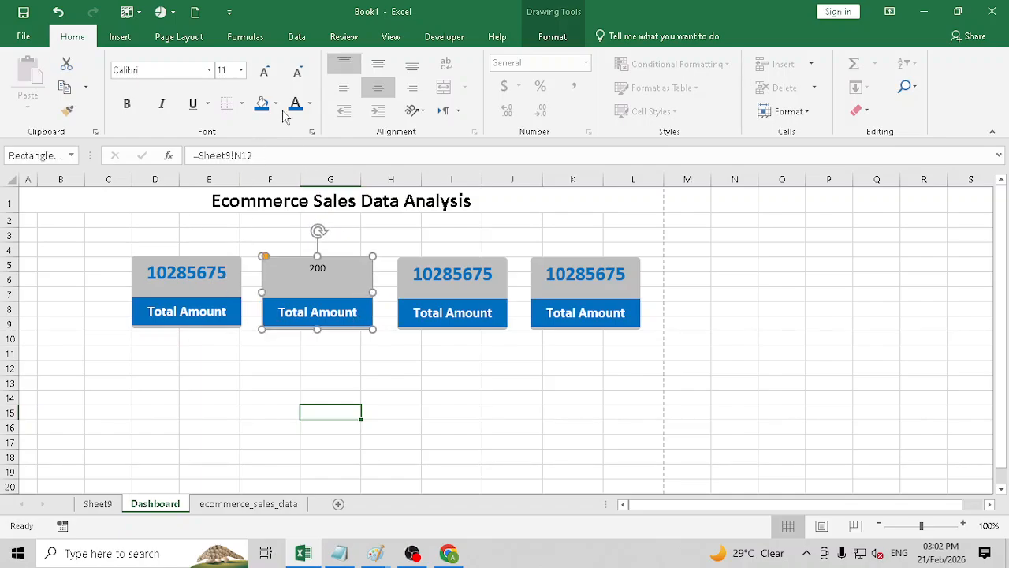
{"action": "left_click", "coordinate": [266, 82]}
{"action": "left_click", "coordinate": [266, 82]}
{"action": "left_click", "coordinate": [266, 82]}
{"action": "left_click", "coordinate": [267, 82]}
{"action": "left_click", "coordinate": [266, 82]}
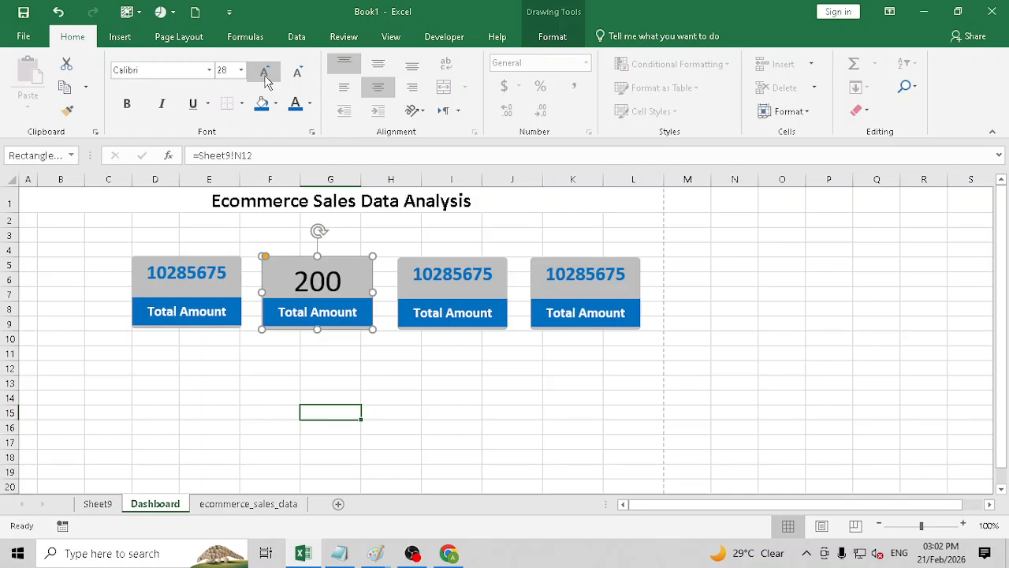
{"action": "left_click", "coordinate": [302, 77]}
{"action": "left_click", "coordinate": [300, 75]}
{"action": "left_click", "coordinate": [300, 75]}
{"action": "left_click", "coordinate": [300, 75]}
{"action": "left_click", "coordinate": [300, 75]}
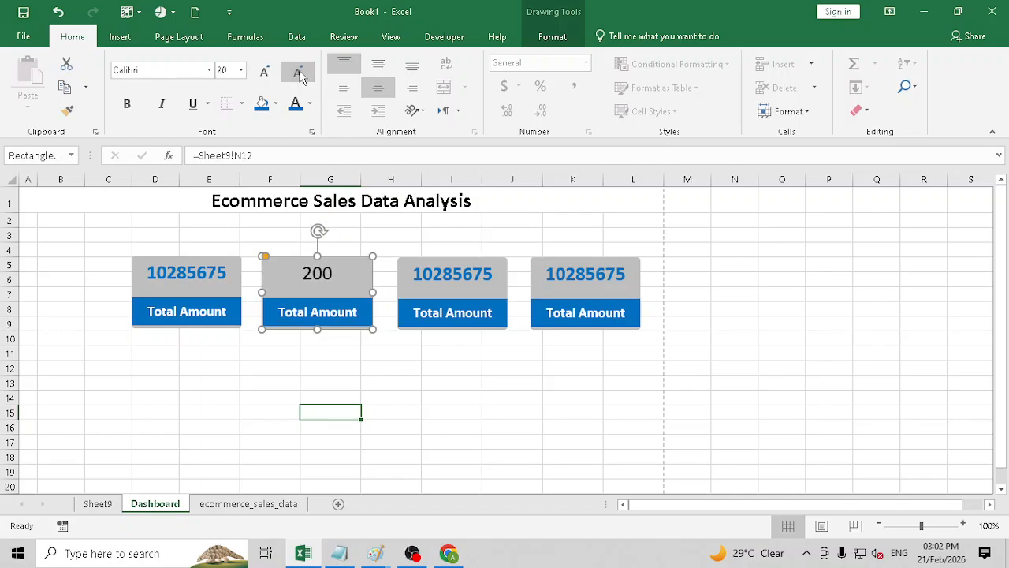
{"action": "left_click", "coordinate": [127, 104]}
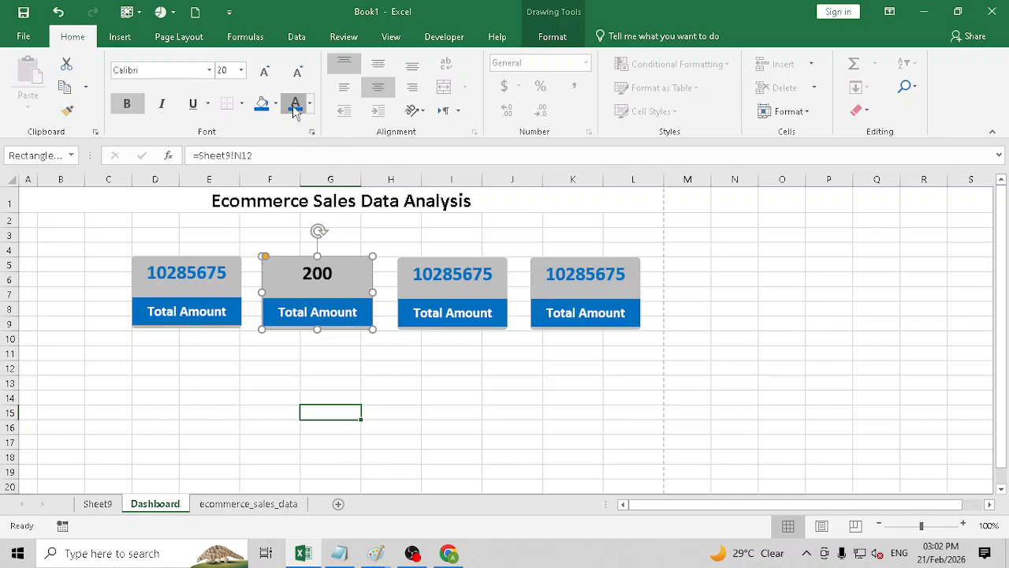
Color the second card's order value blue and change the card's label to "Orders Count"
{"action": "left_click", "coordinate": [398, 398]}
{"action": "double_click", "coordinate": [331, 310]}
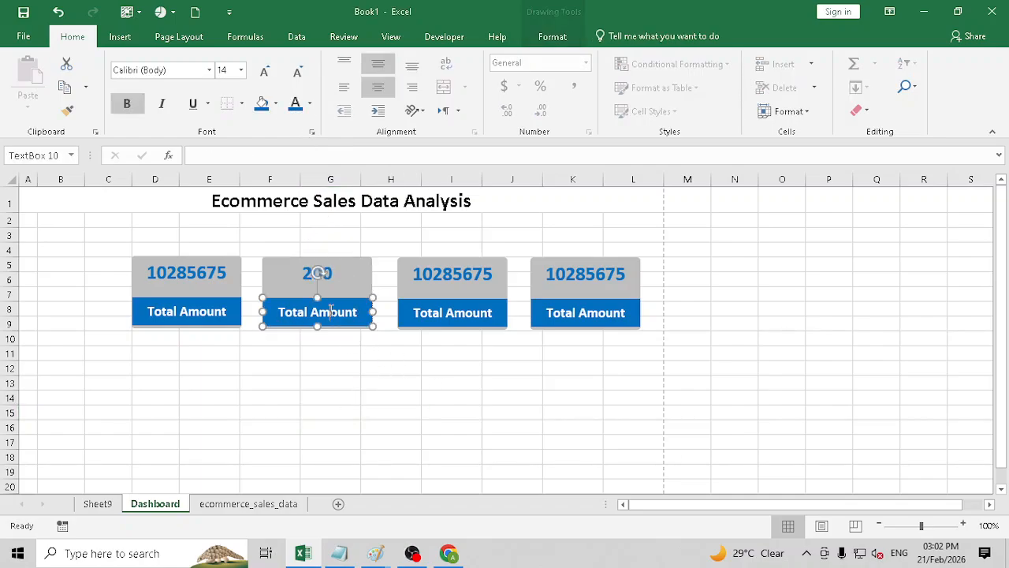
{"action": "triple_click", "coordinate": [289, 315]}
{"action": "type", "text": "Number of"}
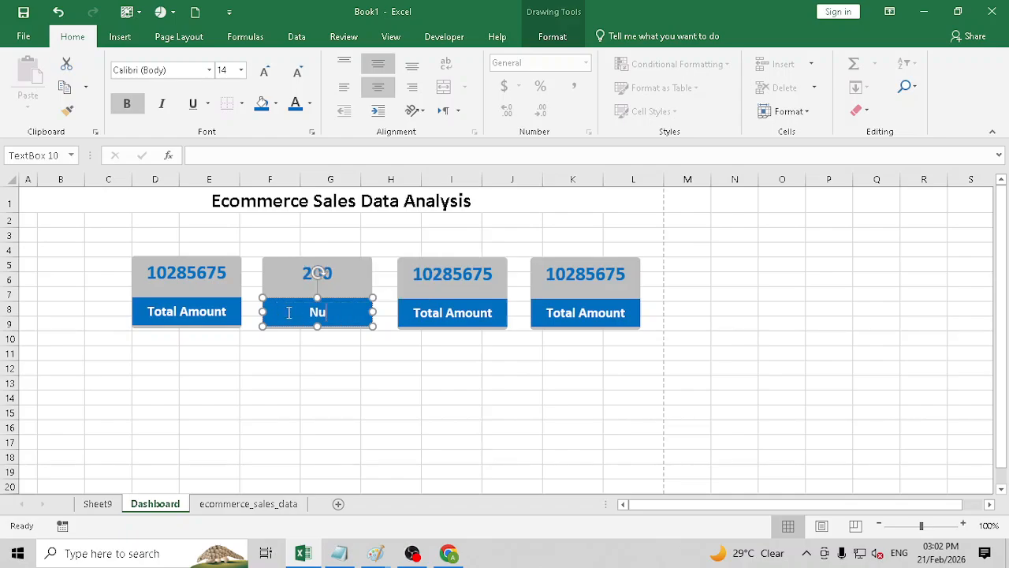
{"action": "key", "text": "BackSpace"}
{"action": "key", "text": "BackSpace"}
{"action": "key", "text": "BackSpace"}
{"action": "key", "text": "BackSpace"}
{"action": "key", "text": "BackSpace"}
{"action": "key", "text": "BackSpace"}
{"action": "key", "text": "BackSpace"}
{"action": "key", "text": "BackSpace"}
{"action": "key", "text": "BackSpace"}
{"action": "type", "text": "Orders Count"}
{"action": "left_click", "coordinate": [368, 382]}
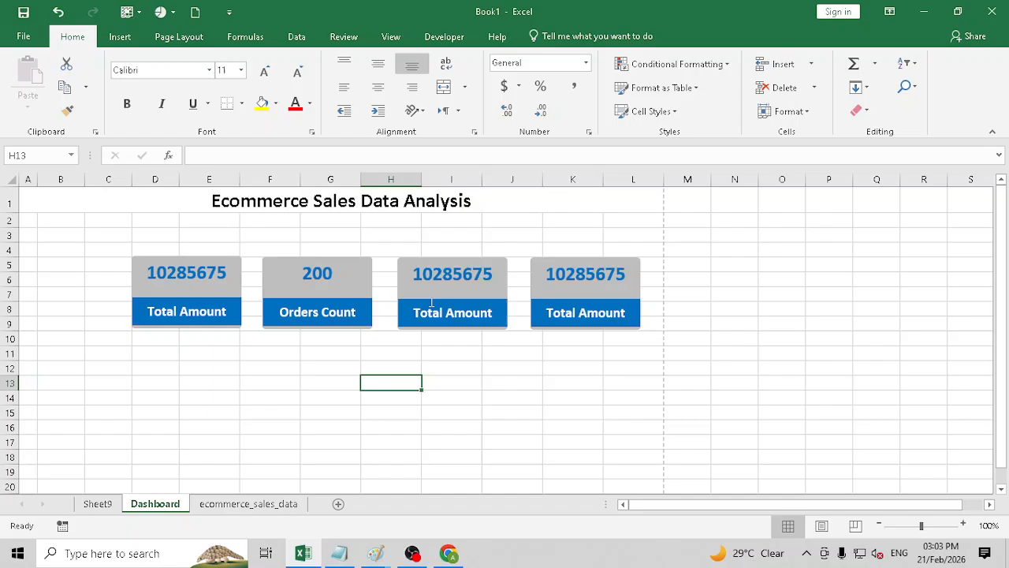
{"action": "left_click", "coordinate": [466, 282]}
{"action": "left_click", "coordinate": [605, 293]}
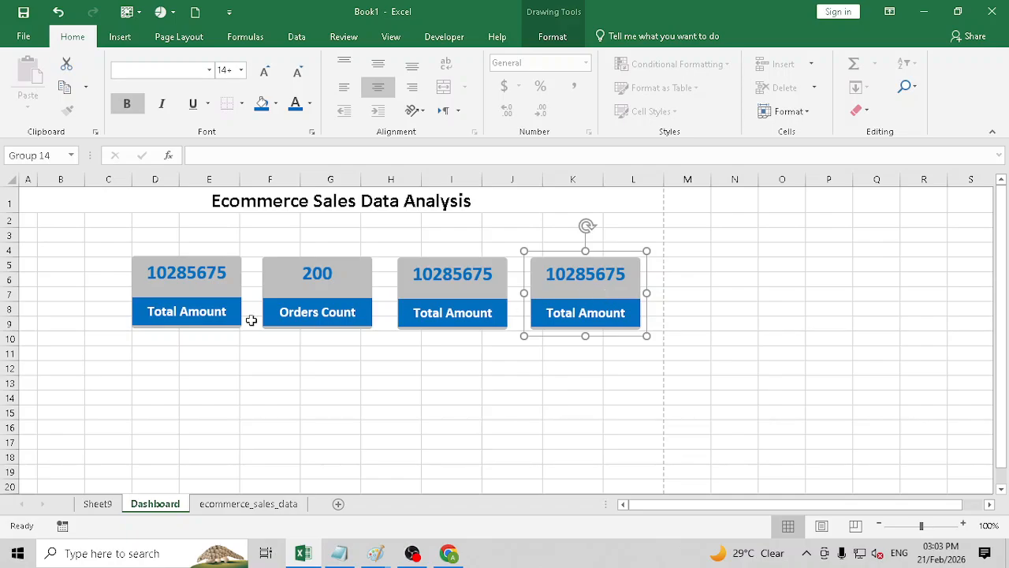
{"action": "left_click", "coordinate": [226, 288]}
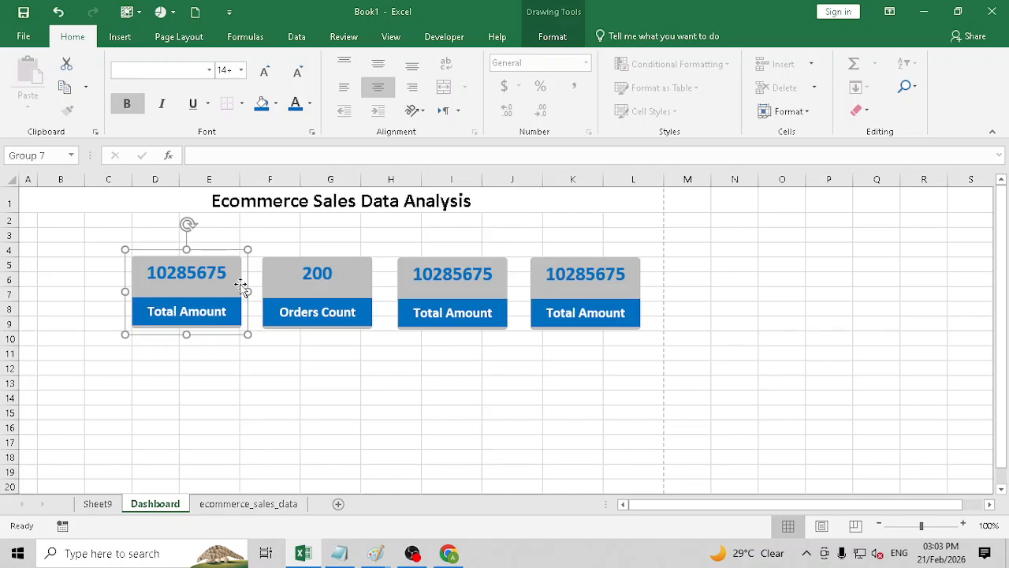
Switch to Chrome, search Google Images for "Rs symbol" and copy the Wikimedia Commons Indian Rupee symbol image
{"action": "left_click", "coordinate": [449, 552]}
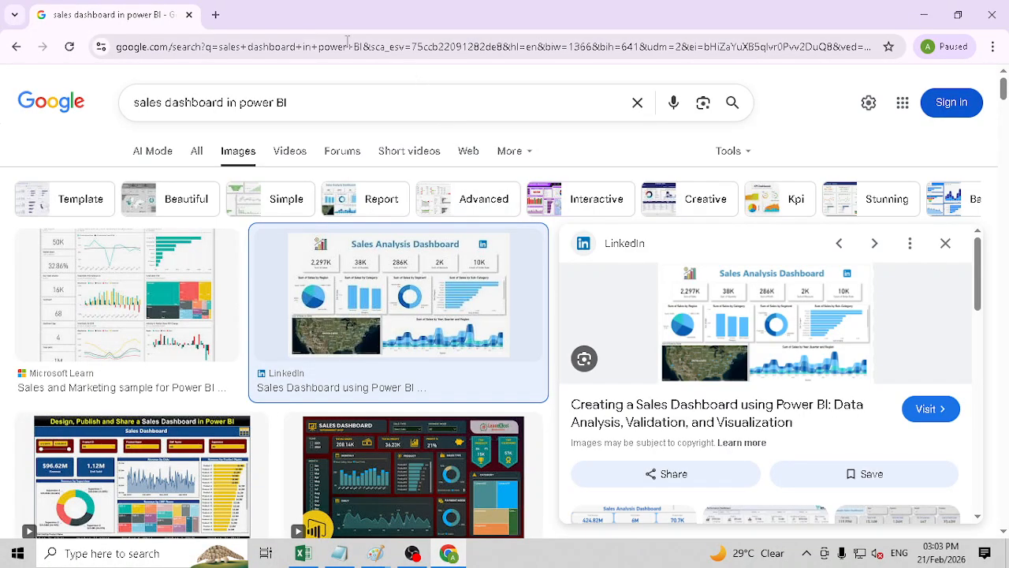
{"action": "left_click_drag", "start_coordinate": [344, 99], "coordinate": [113, 114]}
{"action": "type", "text": "Rs symbol"}
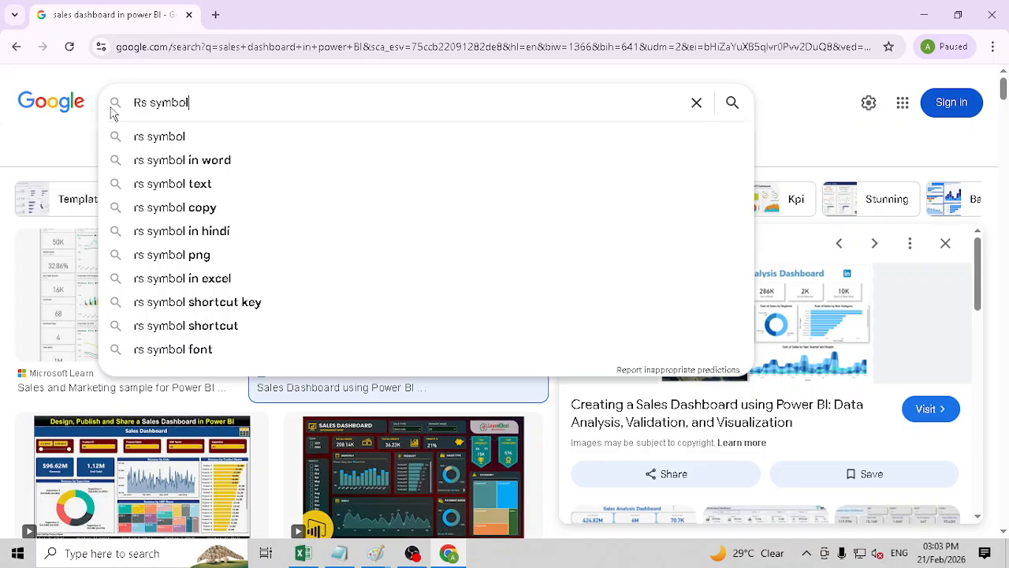
{"action": "key", "text": "Return"}
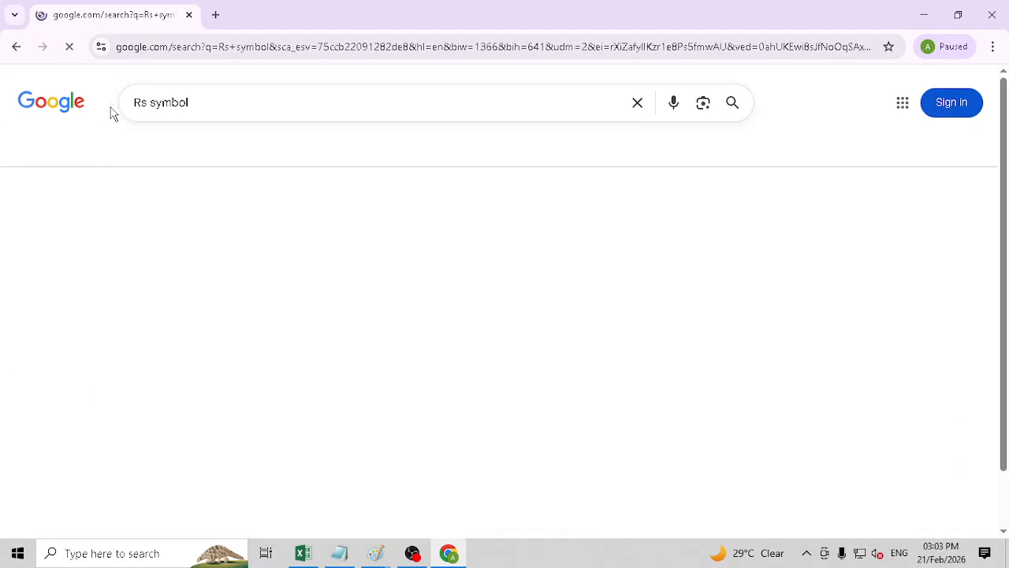
{"action": "left_click", "coordinate": [85, 278]}
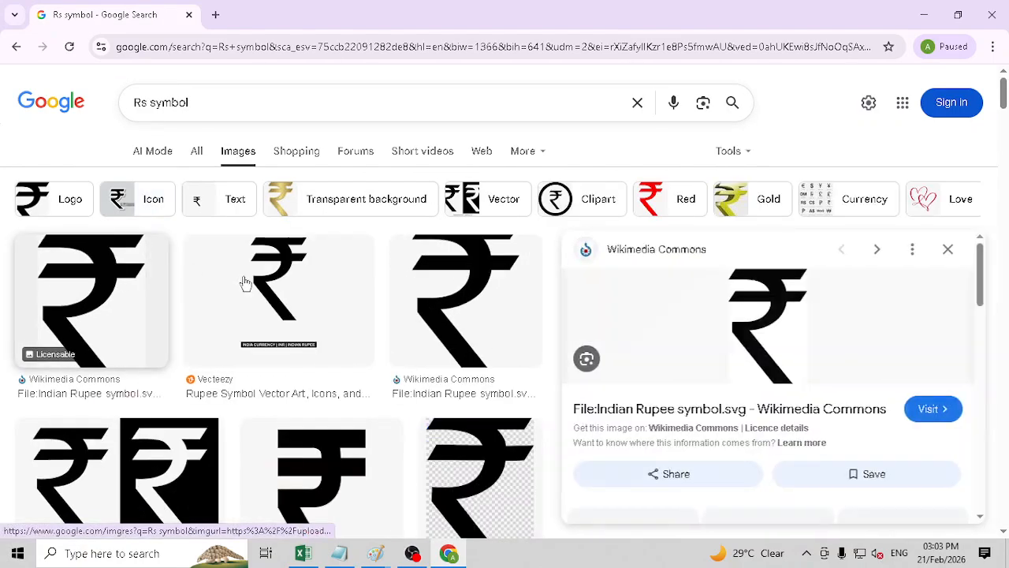
{"action": "right_click", "coordinate": [761, 306]}
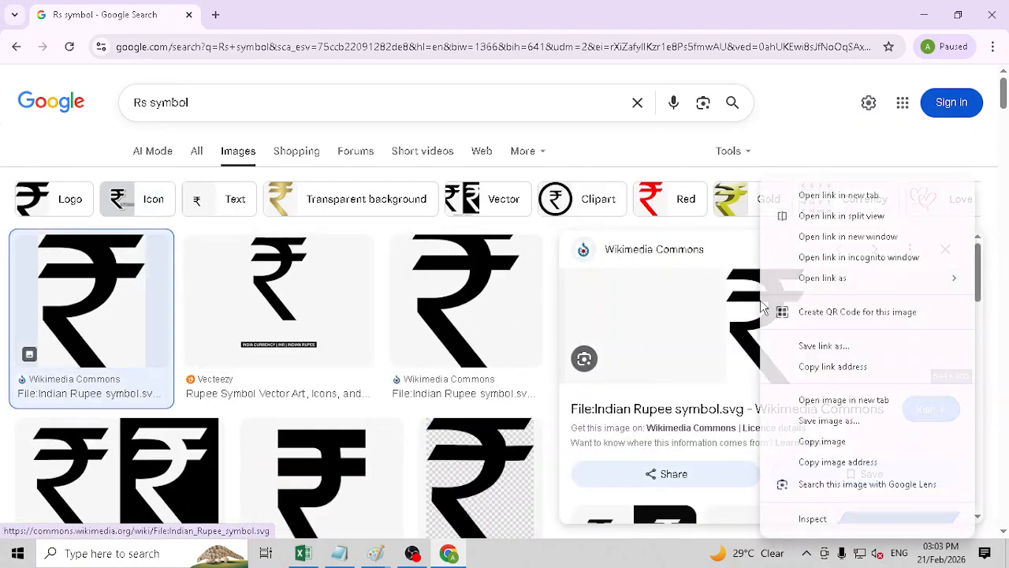
{"action": "left_click", "coordinate": [816, 441]}
Switch back to Excel, paste the rupee image on the Dashboard and shrink it to about 0.38" by 0.26" on the first card's value
{"action": "left_click", "coordinate": [304, 553]}
{"action": "left_click", "coordinate": [151, 273]}
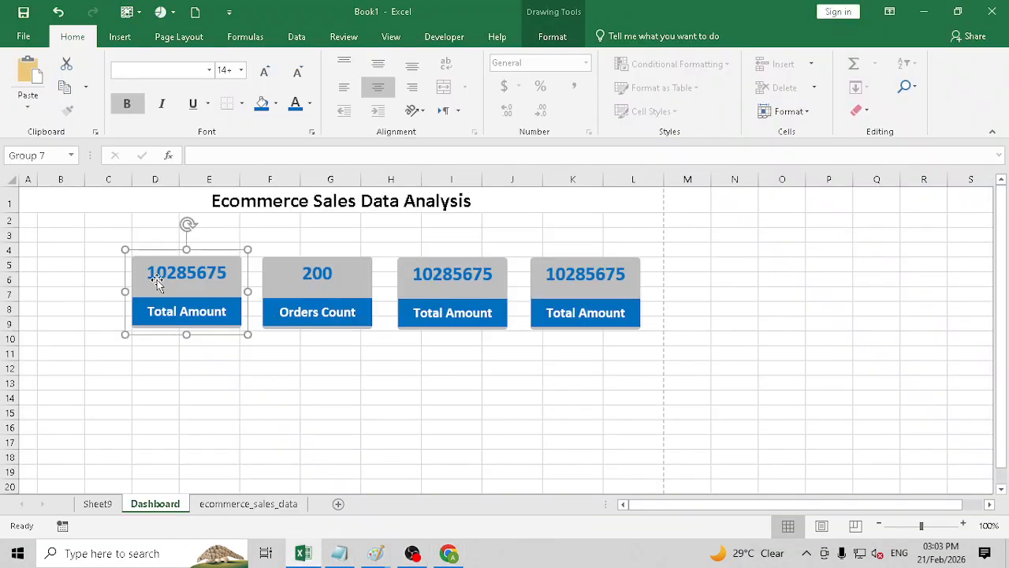
{"action": "left_click", "coordinate": [92, 254]}
{"action": "left_click", "coordinate": [27, 75]}
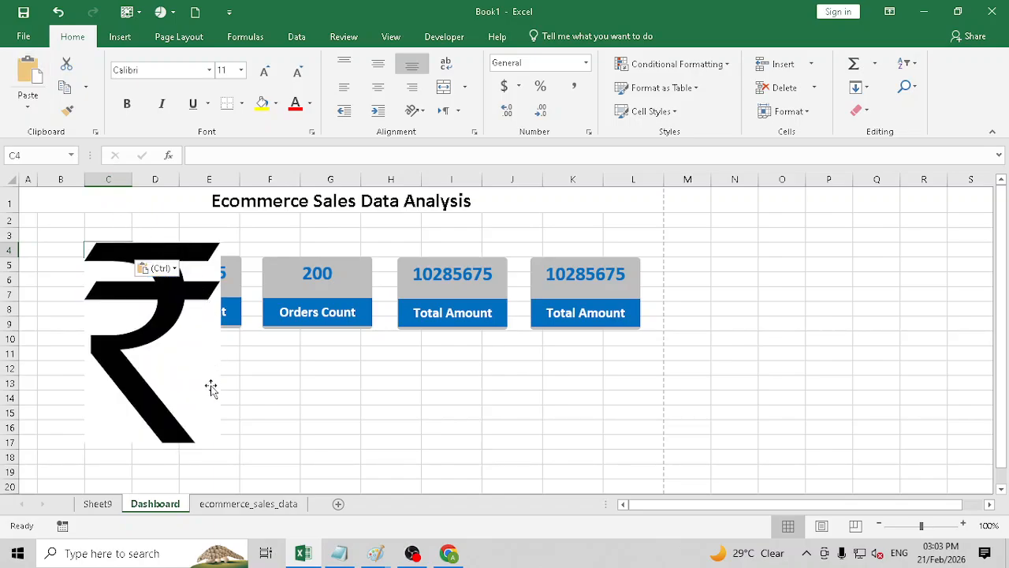
{"action": "left_click_drag", "start_coordinate": [220, 432], "coordinate": [222, 274]}
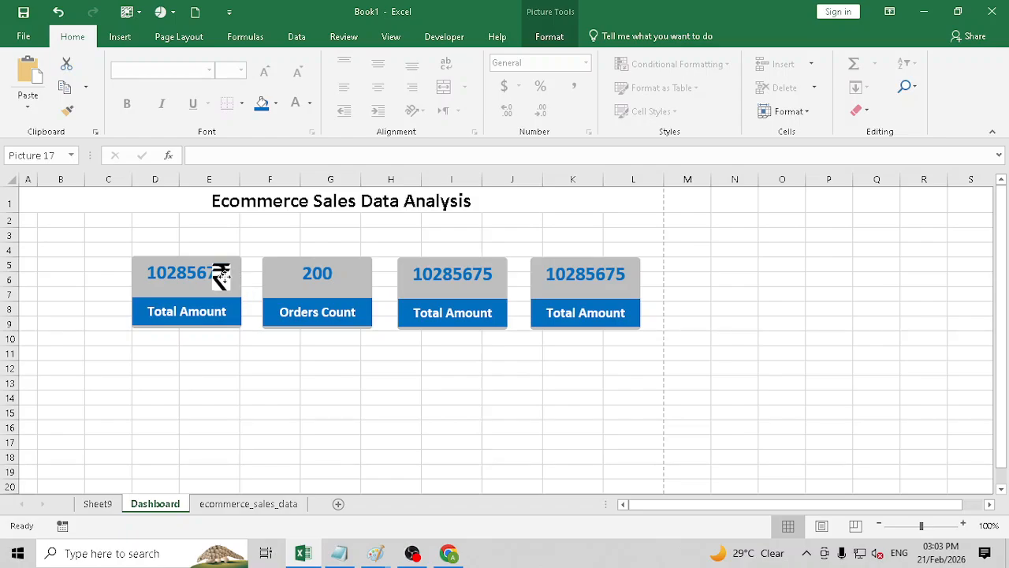
Set the rupee picture's white background as its transparent color
{"action": "left_click", "coordinate": [550, 37]}
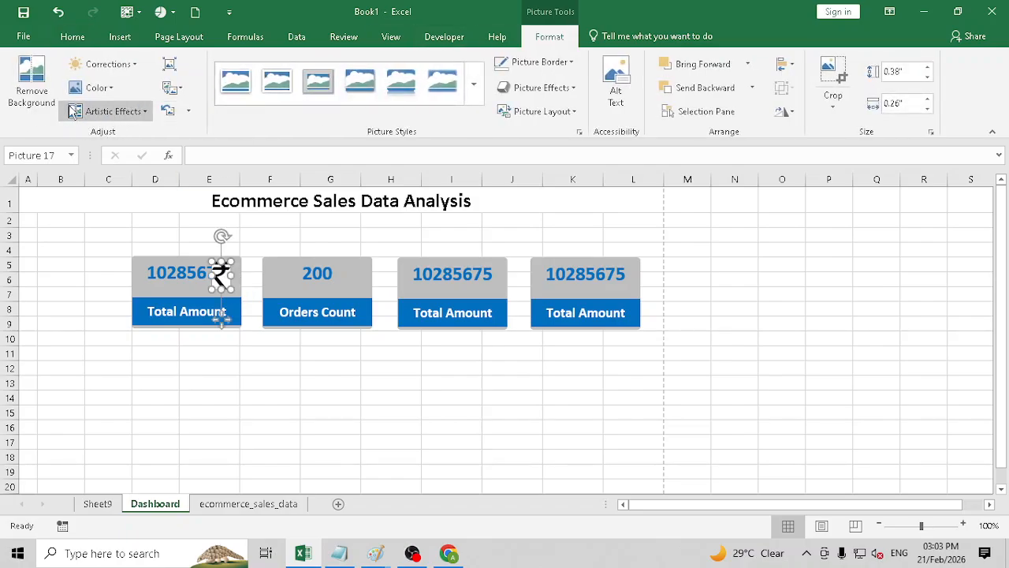
{"action": "left_click", "coordinate": [116, 87]}
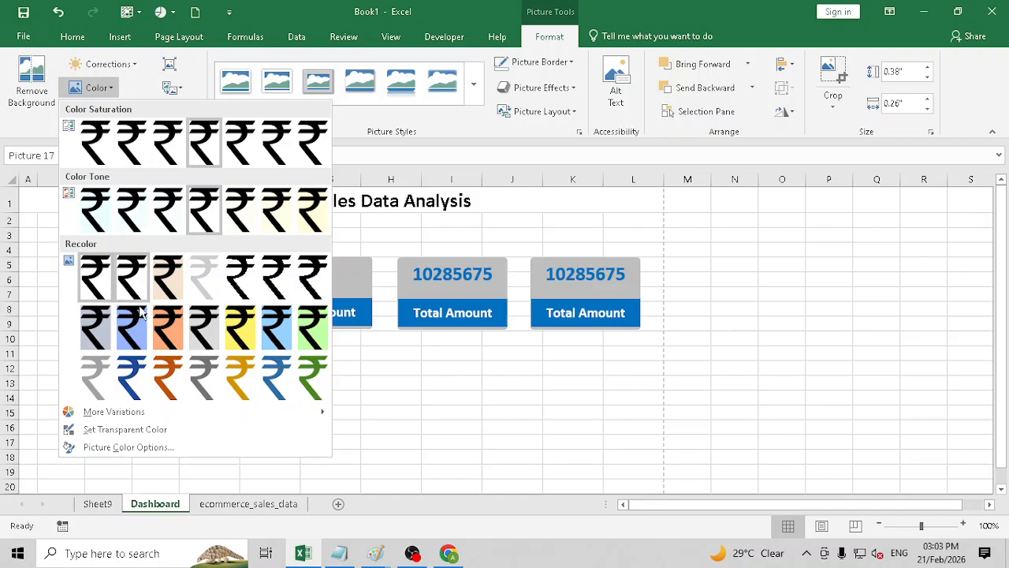
{"action": "left_click", "coordinate": [130, 429]}
{"action": "left_click", "coordinate": [222, 272]}
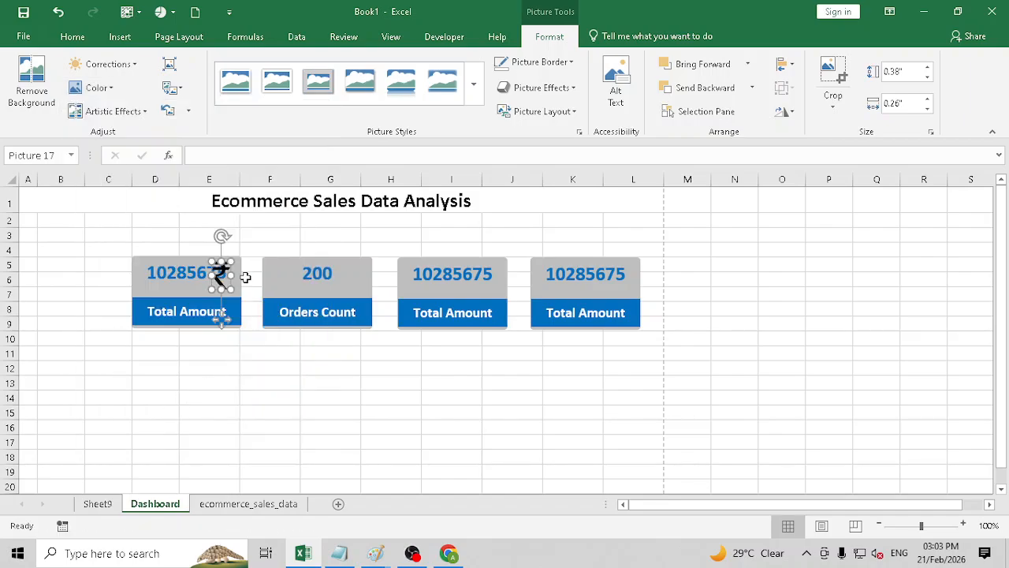
{"action": "left_click", "coordinate": [269, 353]}
Try shrinking the rupee picture beside the first card's amount, and undo the picture edits back to the white background
{"action": "scroll", "coordinate": [219, 300], "scroll_direction": "up", "scroll_amount": 1}
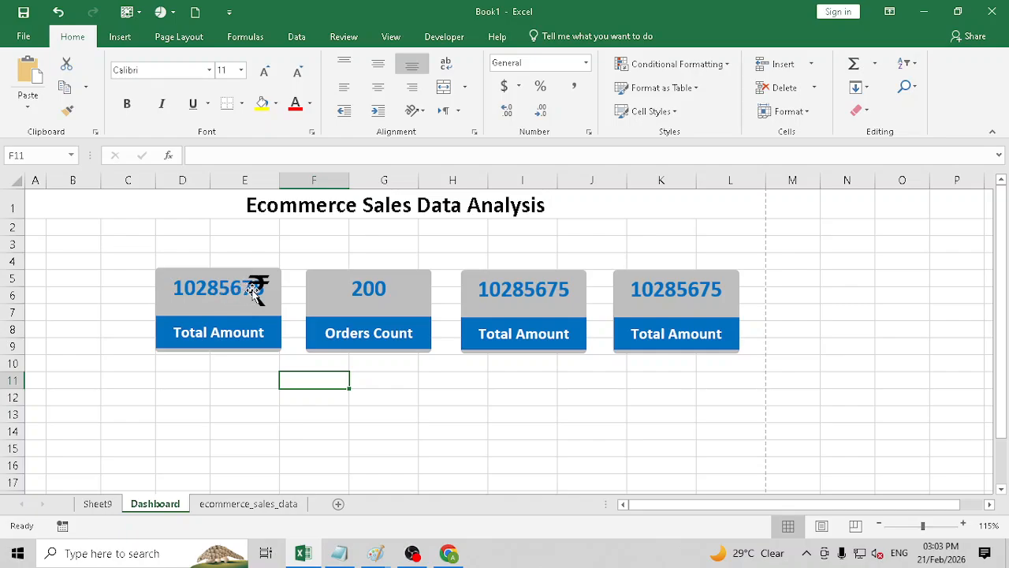
{"action": "left_click", "coordinate": [256, 291]}
{"action": "left_click_drag", "start_coordinate": [269, 312], "coordinate": [269, 285]}
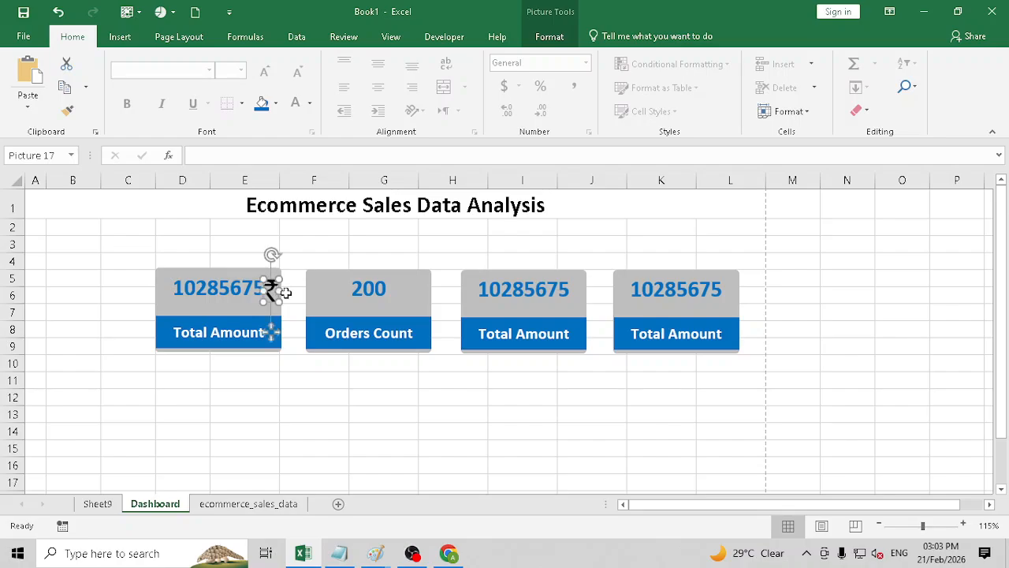
{"action": "scroll", "coordinate": [281, 325], "scroll_direction": "up", "scroll_amount": 3}
{"action": "left_click", "coordinate": [385, 352]}
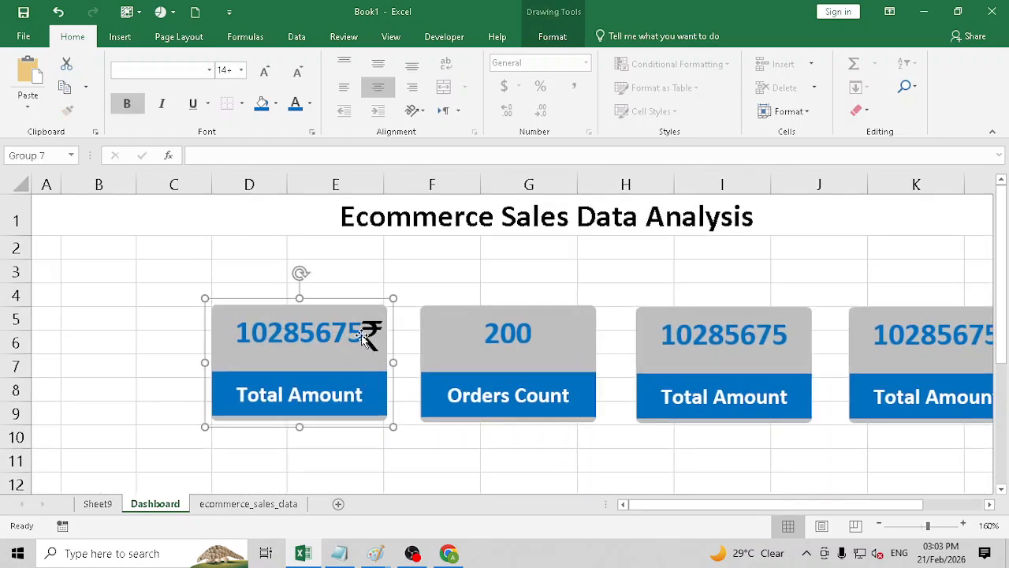
{"action": "left_click", "coordinate": [384, 350]}
{"action": "scroll", "coordinate": [383, 350], "scroll_direction": "down", "scroll_amount": 3}
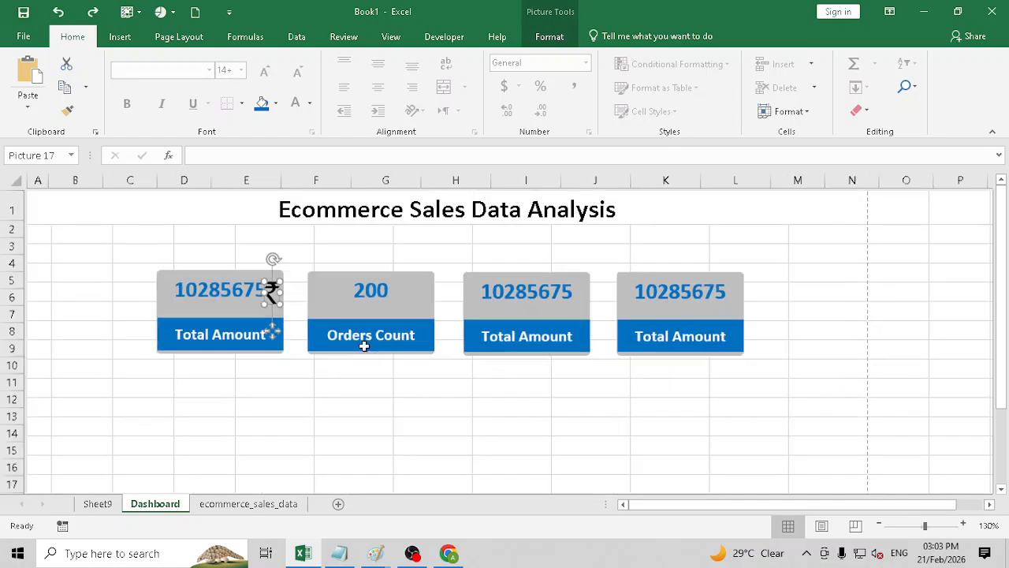
{"action": "scroll", "coordinate": [328, 344], "scroll_direction": "down", "scroll_amount": 1}
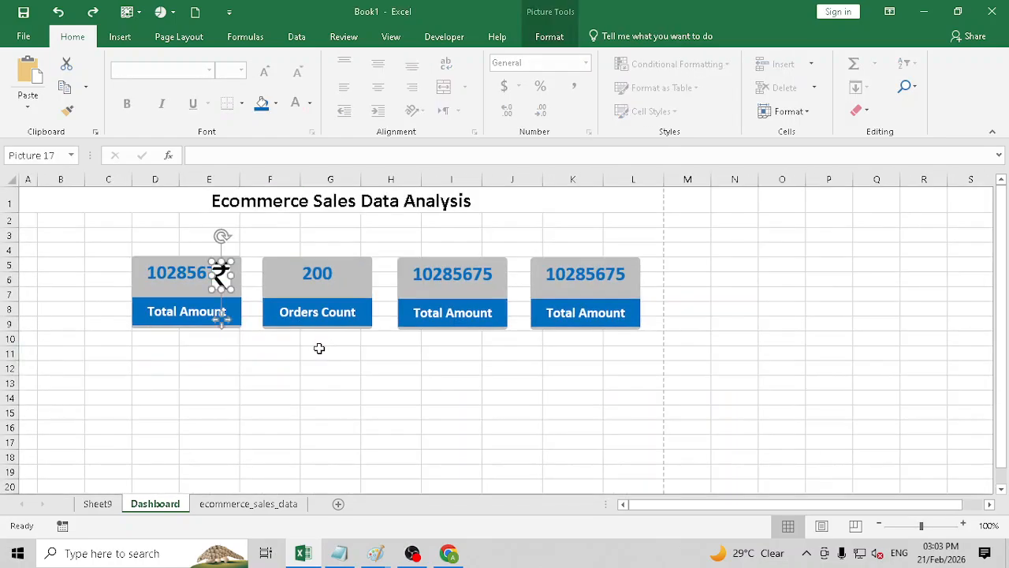
Make the white background of the rupee picture on the first card transparent again
{"action": "left_click", "coordinate": [317, 370]}
{"action": "left_click", "coordinate": [211, 280]}
{"action": "left_click", "coordinate": [549, 36]}
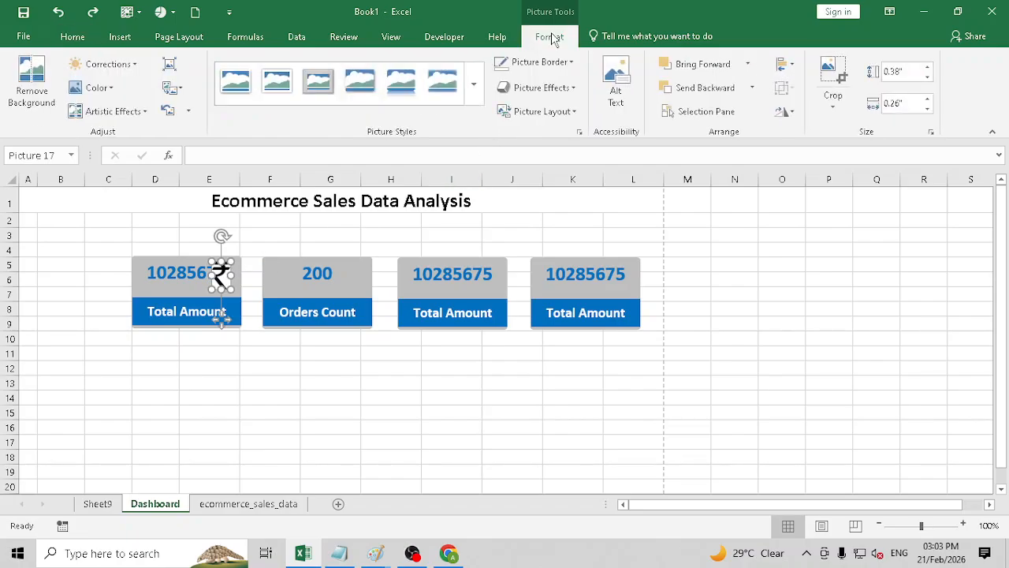
{"action": "left_click", "coordinate": [96, 88]}
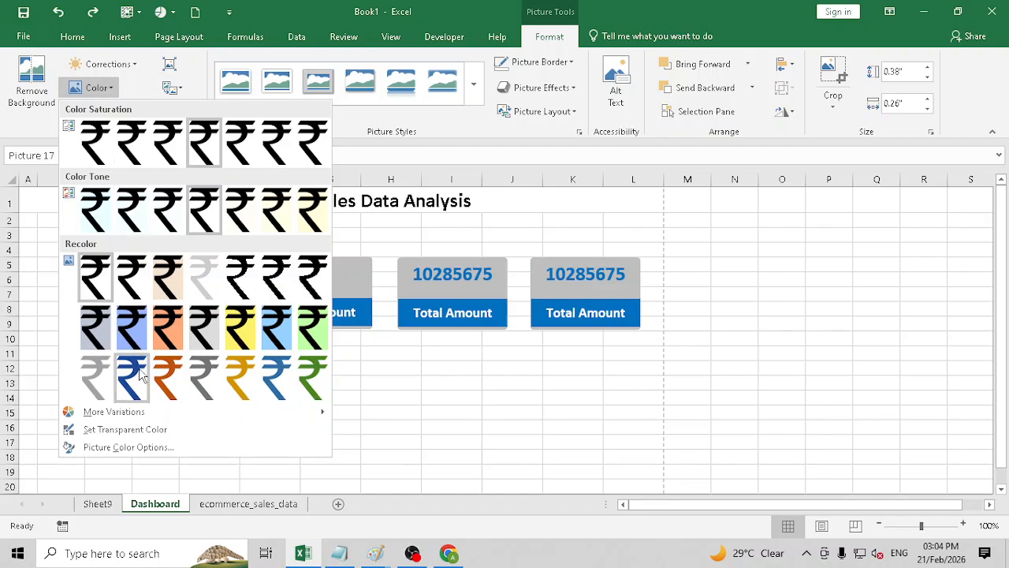
{"action": "left_click", "coordinate": [142, 430]}
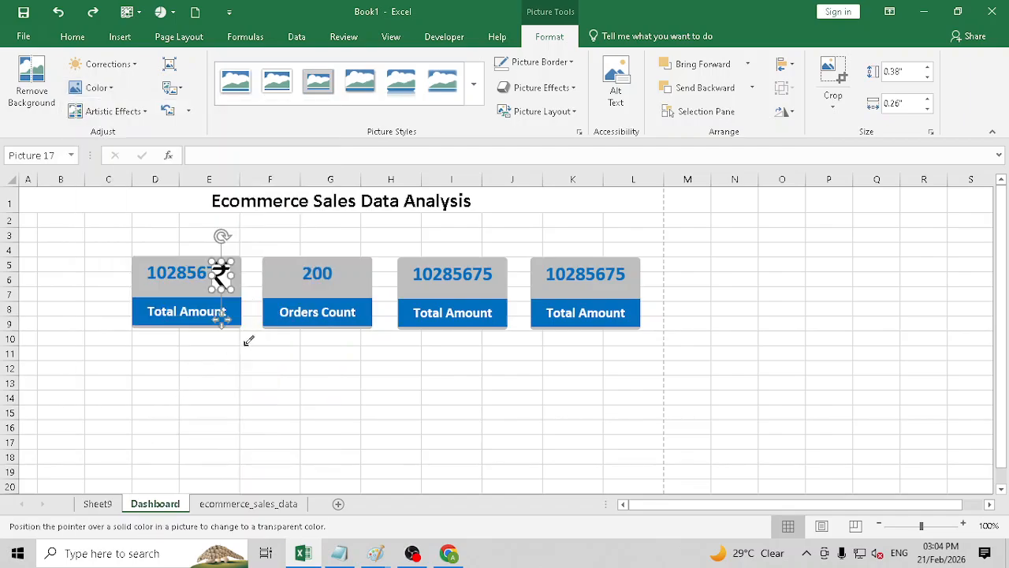
{"action": "left_click", "coordinate": [227, 273]}
{"action": "left_click", "coordinate": [318, 401]}
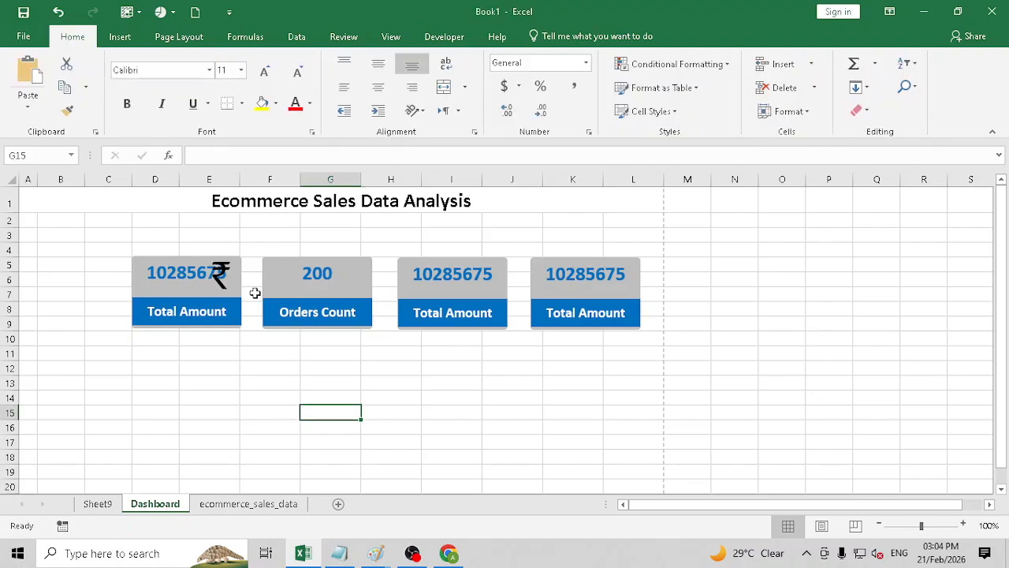
Recolor the rupee picture dark blue and shrink it to about 0.31" by 0.21" right after the first card's amount
{"action": "double_click", "coordinate": [218, 267]}
{"action": "left_click", "coordinate": [91, 88]}
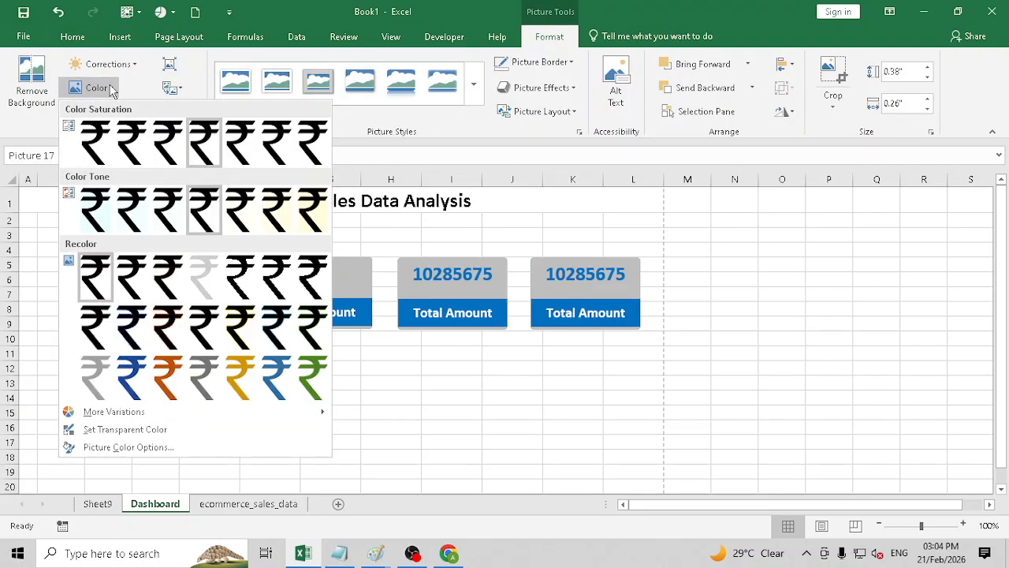
{"action": "left_click", "coordinate": [142, 386]}
{"action": "left_click", "coordinate": [333, 386]}
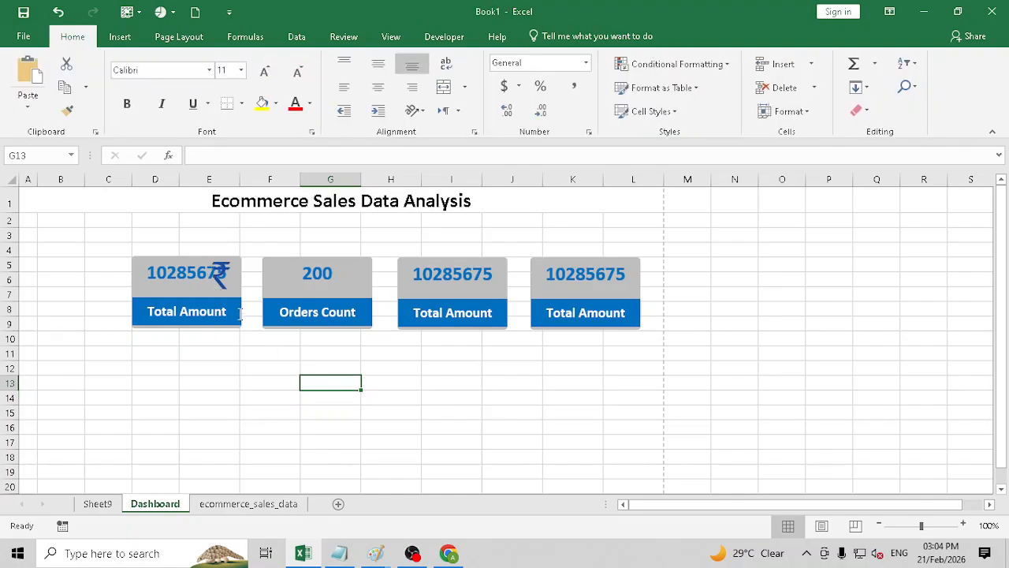
{"action": "left_click", "coordinate": [221, 284]}
{"action": "left_click_drag", "start_coordinate": [231, 290], "coordinate": [234, 270]}
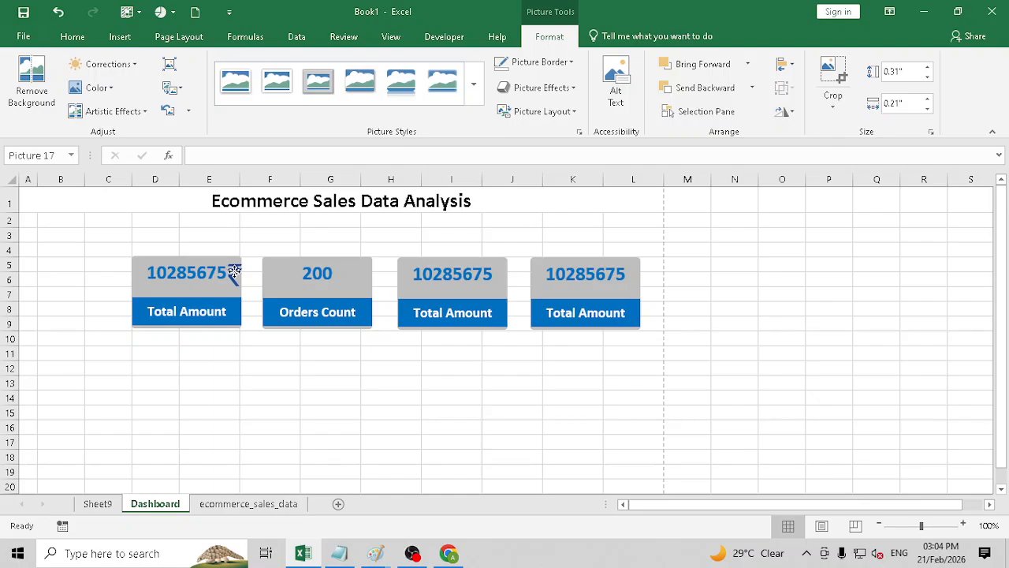
{"action": "left_click", "coordinate": [324, 384]}
Delete the rupee picture from the first card
{"action": "left_click", "coordinate": [234, 276]}
{"action": "key", "text": "Escape"}
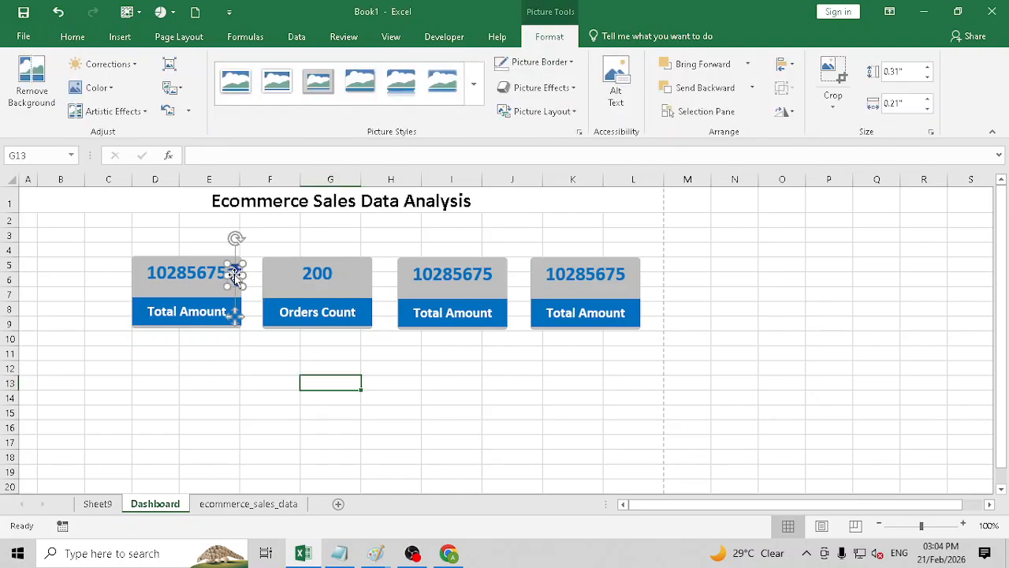
Open Excel's icon library for insertion on the Dashboard and search it for "amoun"
{"action": "left_click", "coordinate": [119, 37]}
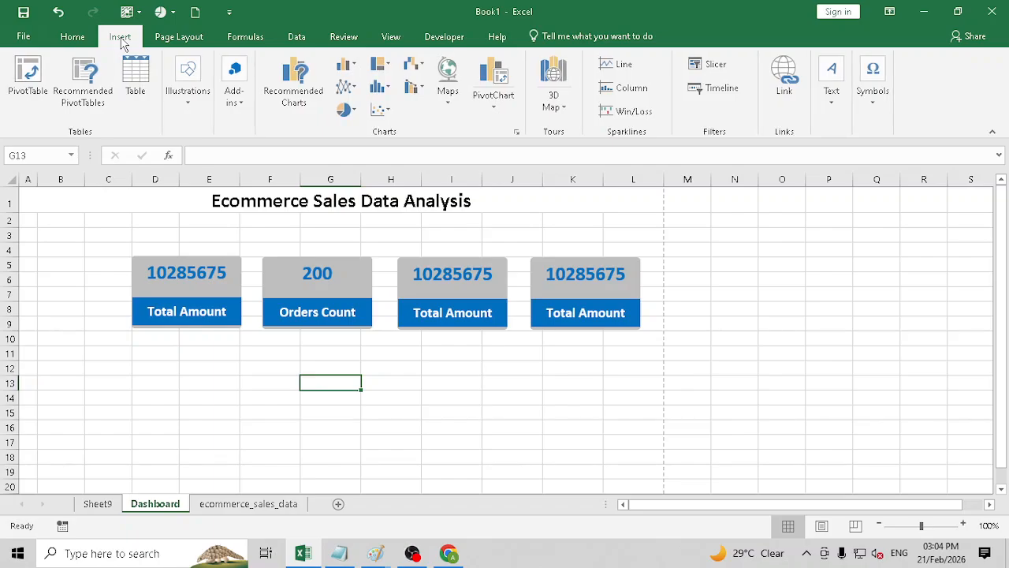
{"action": "left_click", "coordinate": [183, 98]}
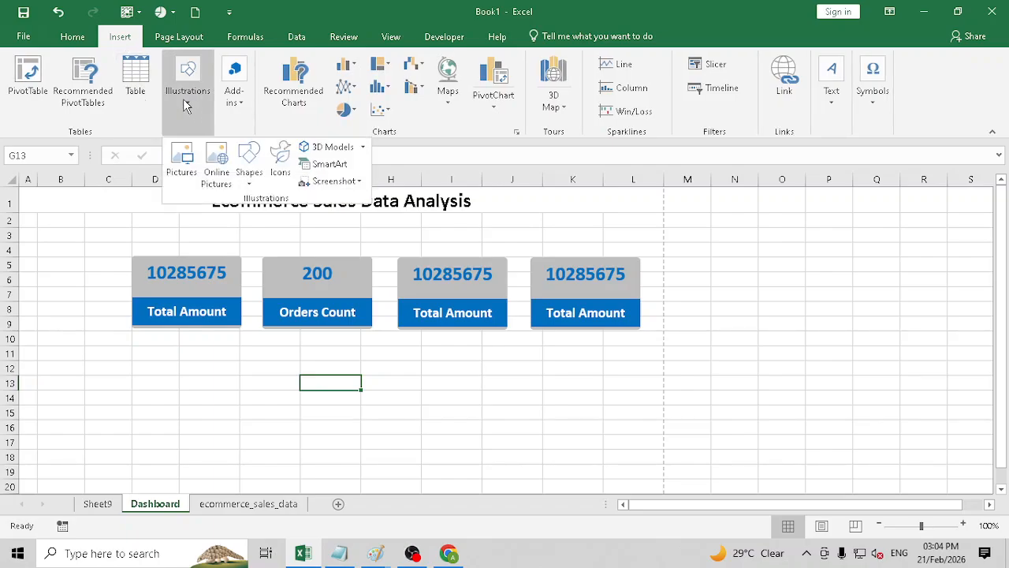
{"action": "left_click", "coordinate": [280, 158]}
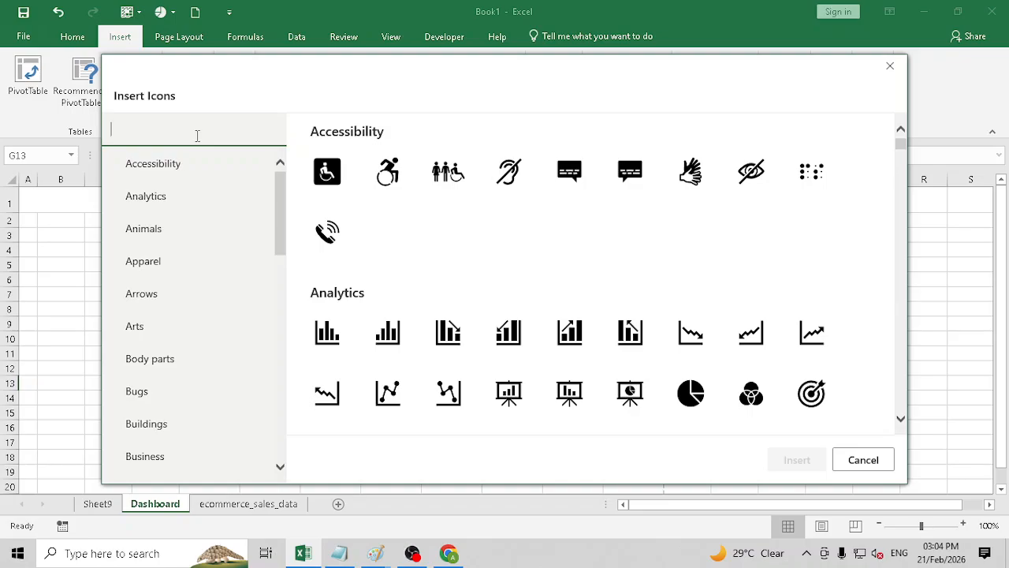
{"action": "type", "text": "amoun"}
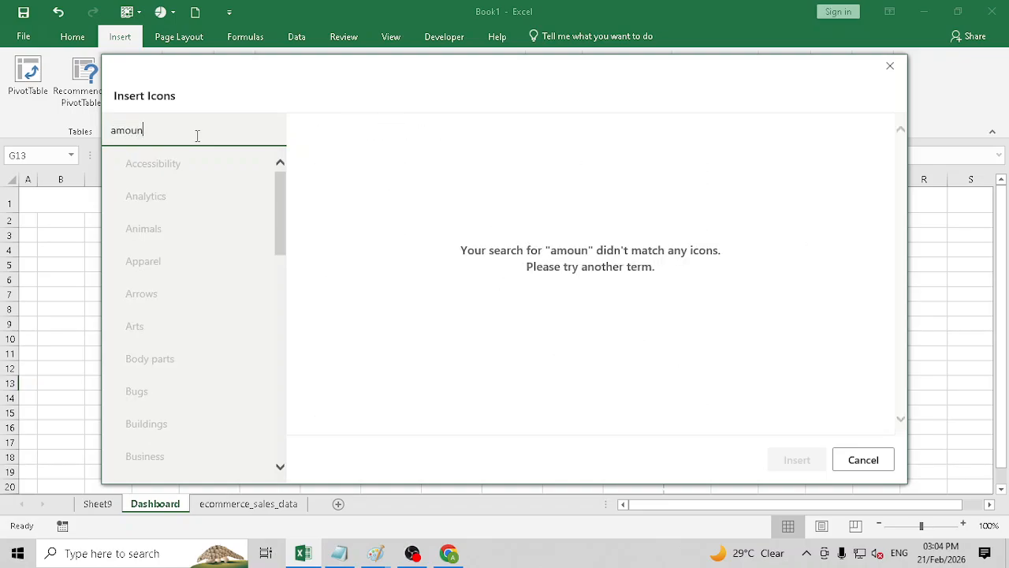
Search the icon library for "sale", "eco" and "busin" to find a suitable icon for the amount card
{"action": "key", "text": "BackSpace"}
{"action": "key", "text": "BackSpace"}
{"action": "key", "text": "BackSpace"}
{"action": "key", "text": "BackSpace"}
{"action": "key", "text": "BackSpace"}
{"action": "type", "text": "sa"}
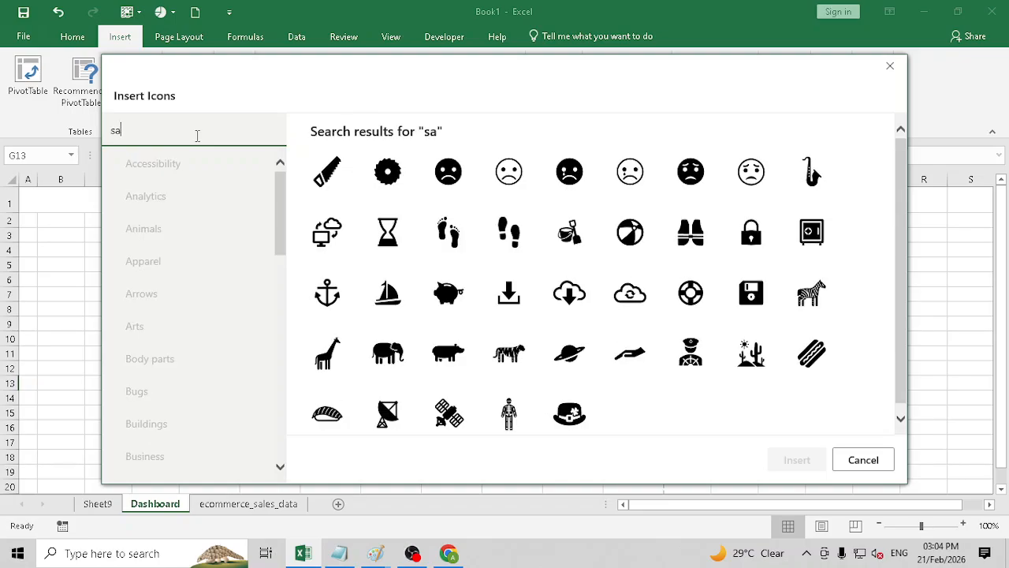
{"action": "type", "text": "le"}
{"action": "key", "text": "BackSpace"}
{"action": "key", "text": "BackSpace"}
{"action": "key", "text": "BackSpace"}
{"action": "key", "text": "BackSpace"}
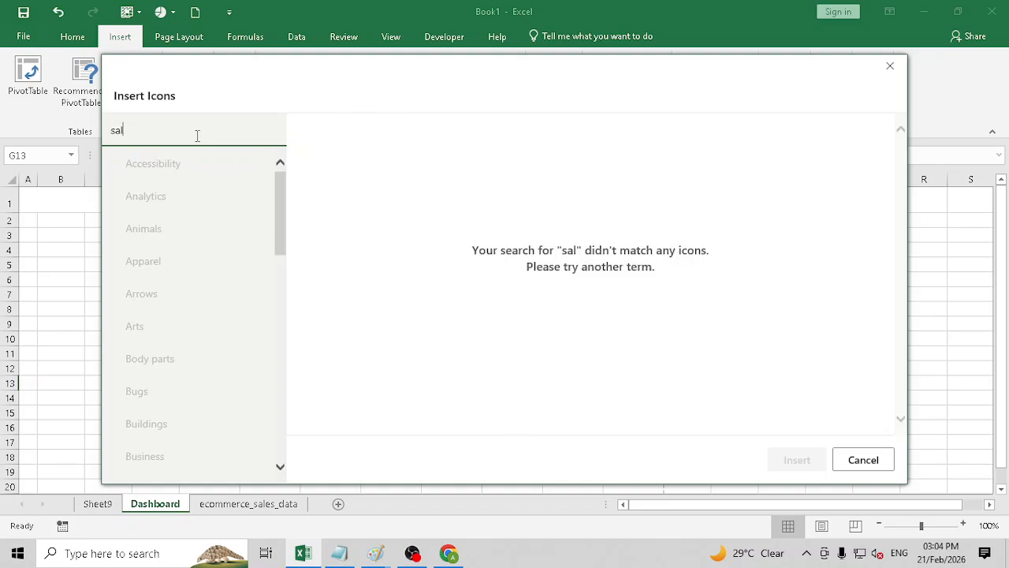
{"action": "type", "text": "eco"}
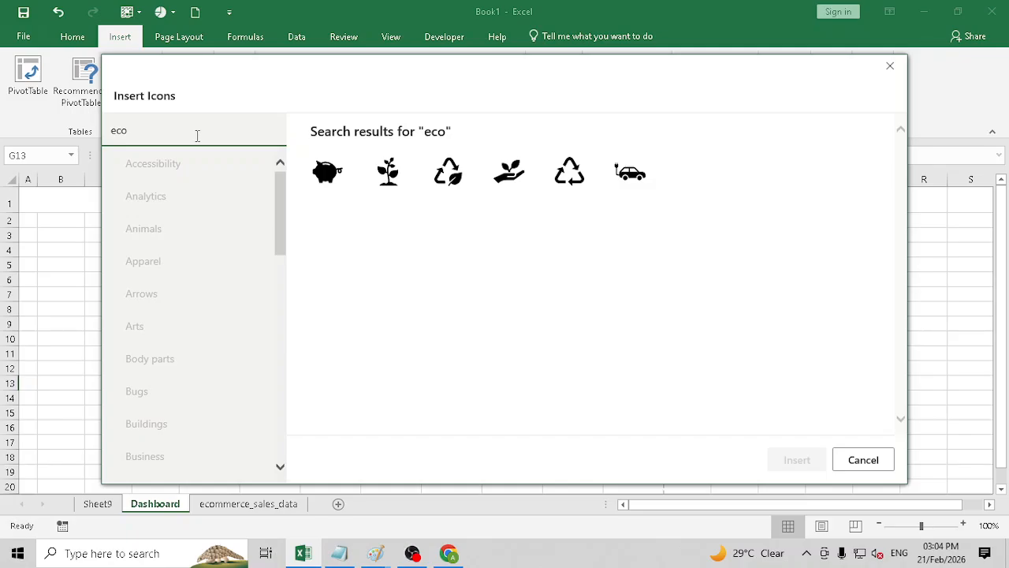
{"action": "key", "text": "BackSpace"}
{"action": "key", "text": "BackSpace"}
{"action": "type", "text": "busin"}
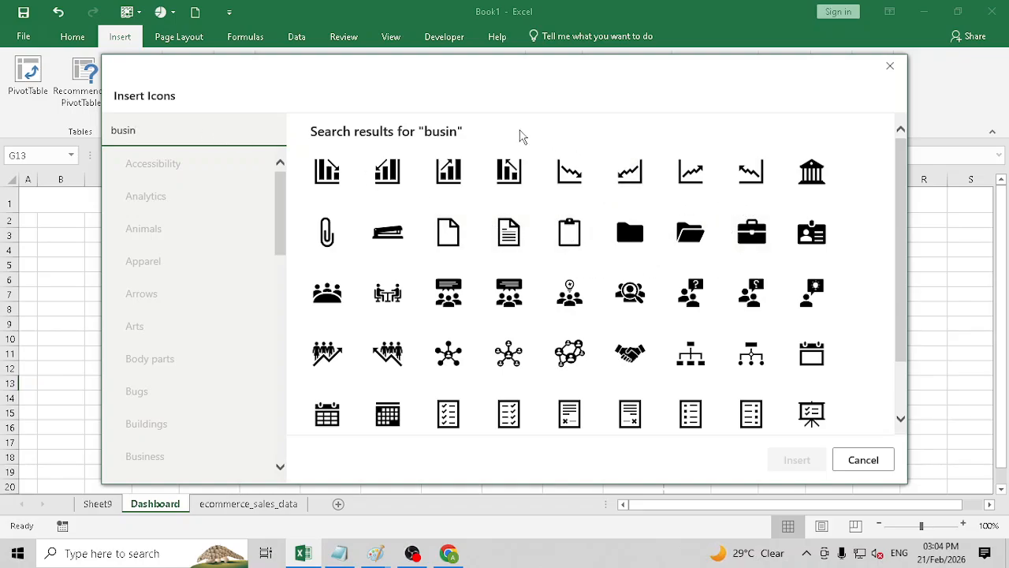
Move the icon library window aside to uncover the first card, and search it for "tot", "calc" and "busi"
{"action": "left_click_drag", "start_coordinate": [466, 77], "coordinate": [614, 127]}
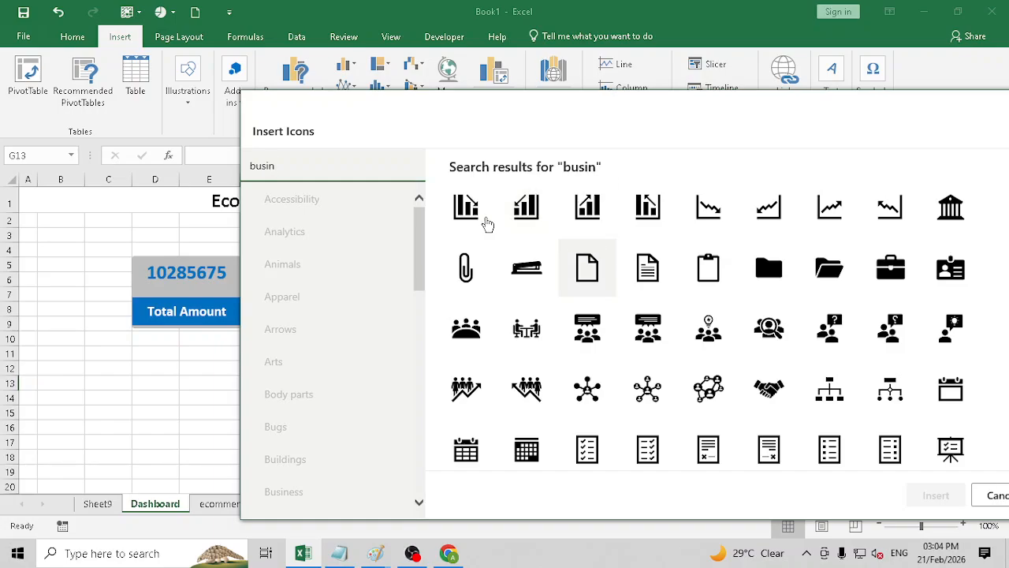
{"action": "left_click_drag", "start_coordinate": [334, 169], "coordinate": [175, 179]}
{"action": "type", "text": "tot"}
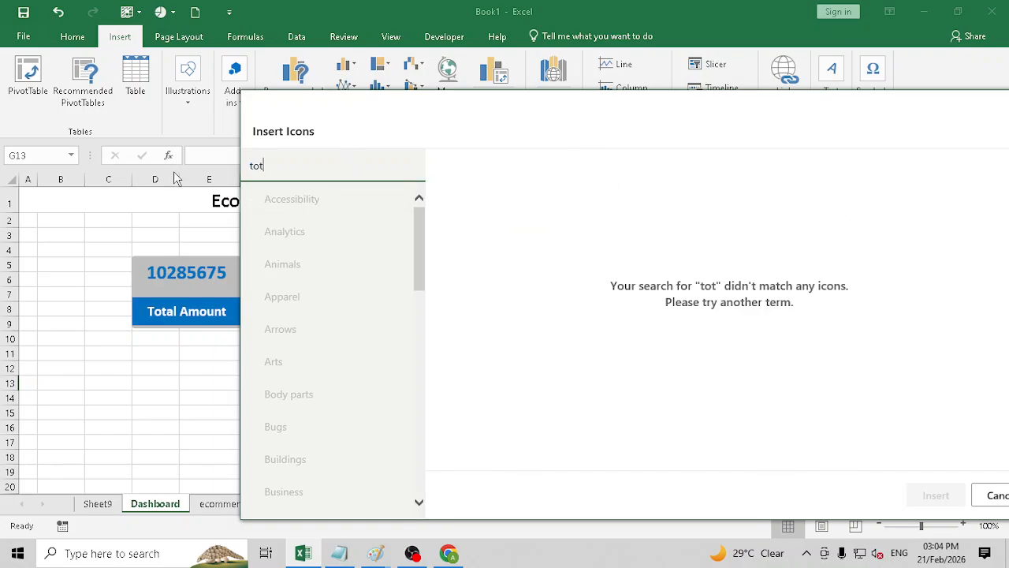
{"action": "key", "text": "BackSpace"}
{"action": "key", "text": "BackSpace"}
{"action": "key", "text": "BackSpace"}
{"action": "type", "text": "cal"}
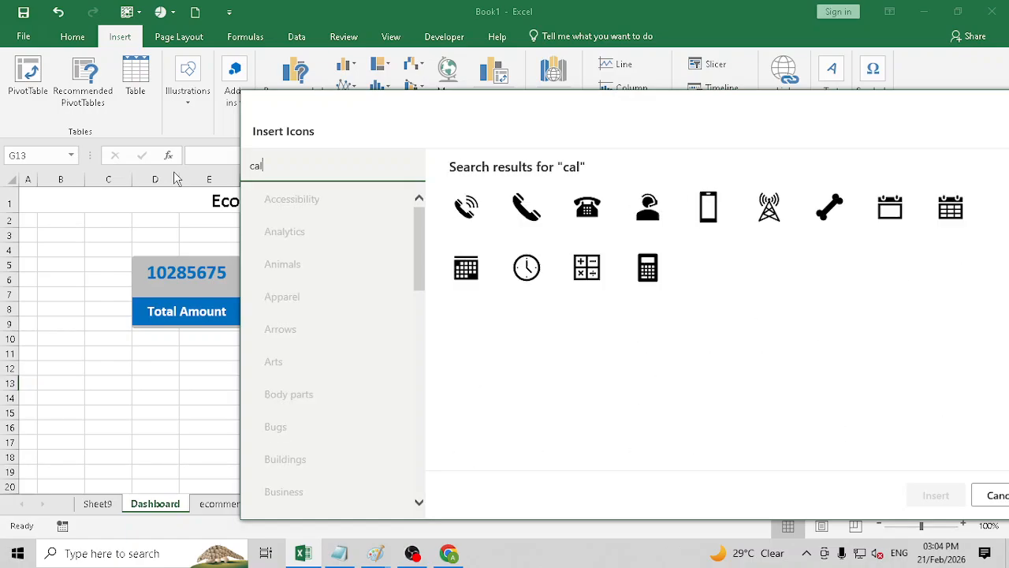
{"action": "type", "text": "c"}
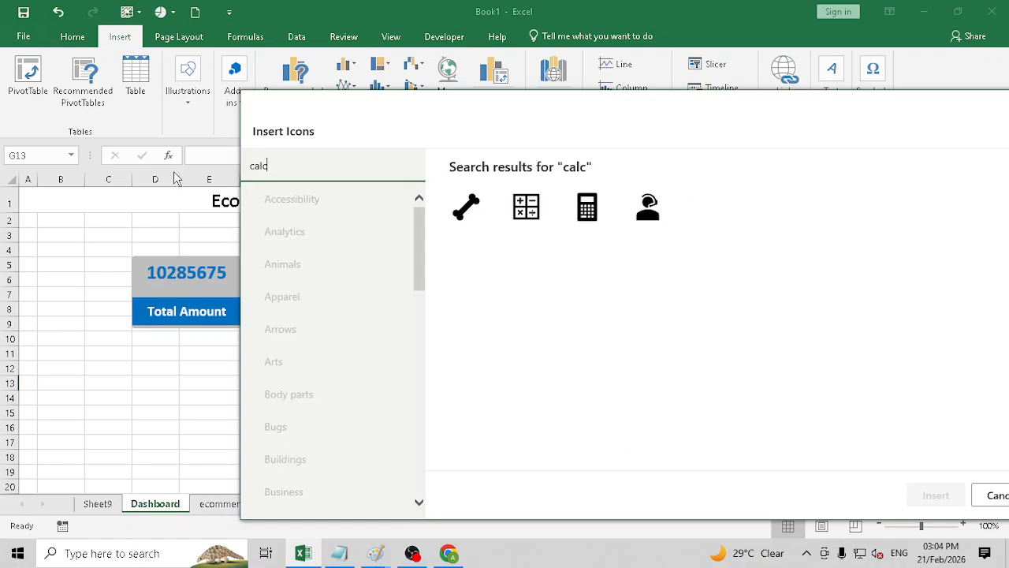
{"action": "key", "text": "BackSpace"}
{"action": "key", "text": "BackSpace"}
{"action": "key", "text": "BackSpace"}
{"action": "key", "text": "BackSpace"}
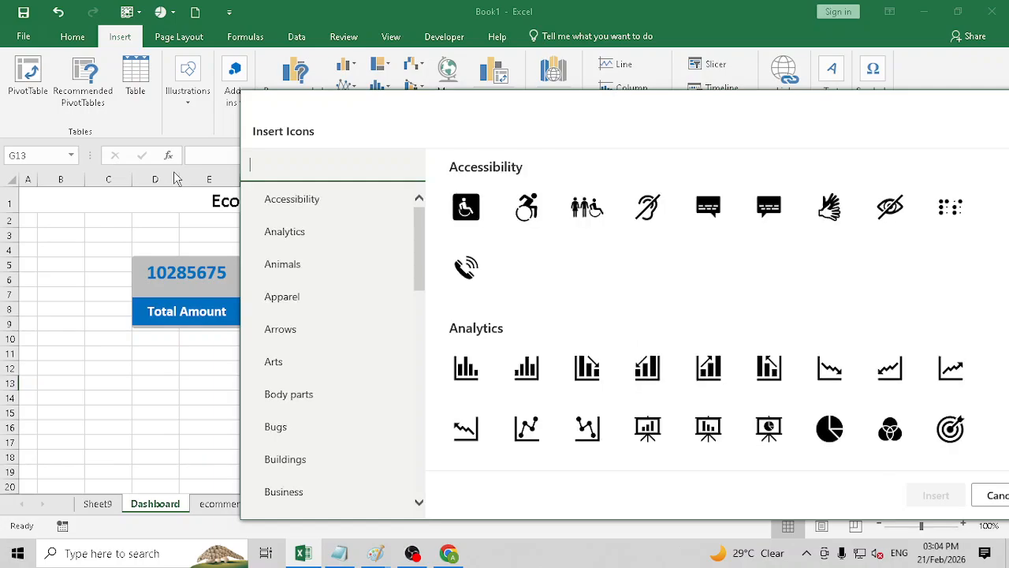
{"action": "type", "text": "busi"}
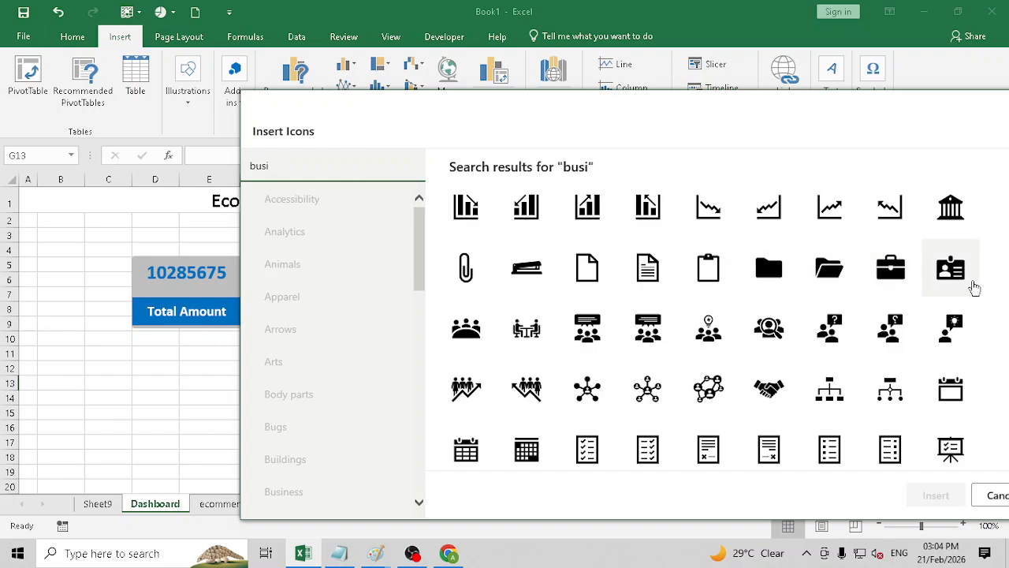
Search the icons for "store", insert the shopping cart, and place it at about 0.38" by 0.38" beside the first card's amount
{"action": "left_click_drag", "start_coordinate": [345, 157], "coordinate": [166, 175]}
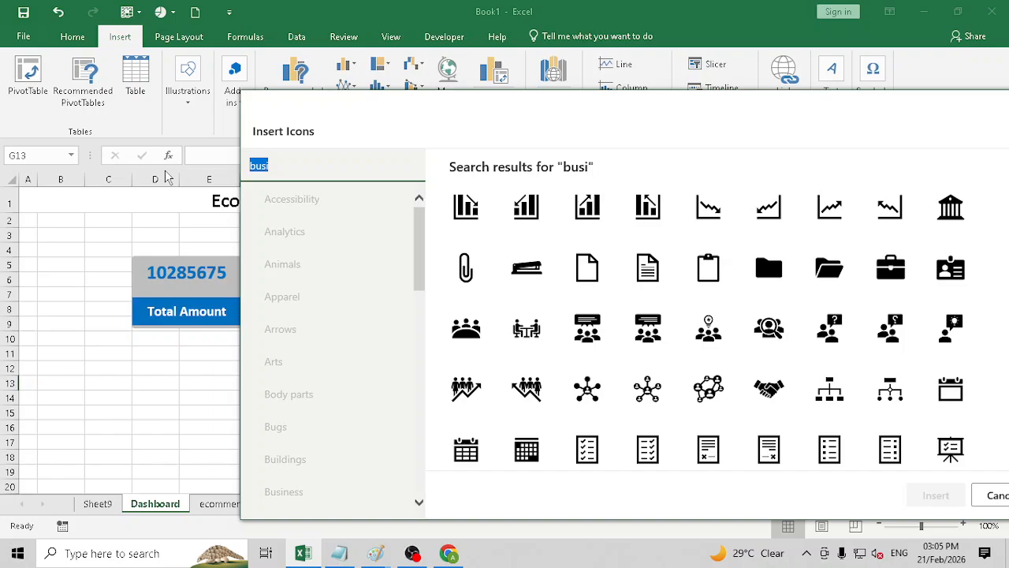
{"action": "type", "text": "store"}
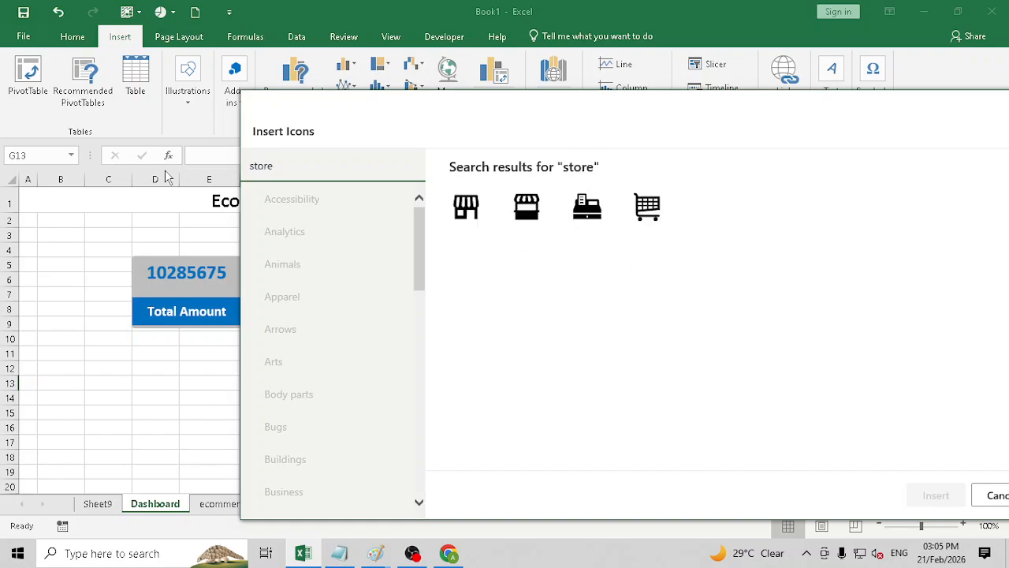
{"action": "left_click", "coordinate": [648, 207]}
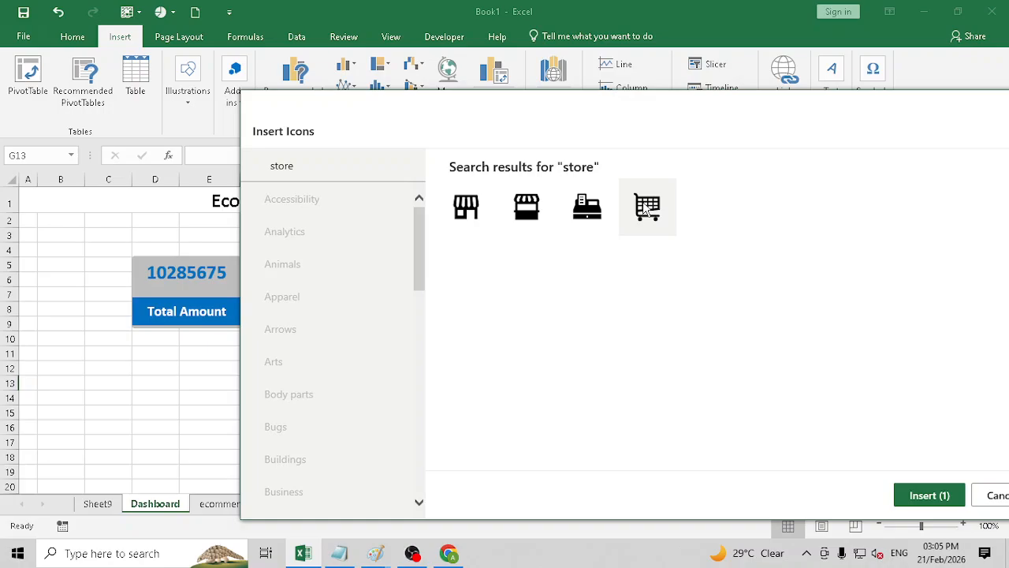
{"action": "left_click", "coordinate": [929, 495]}
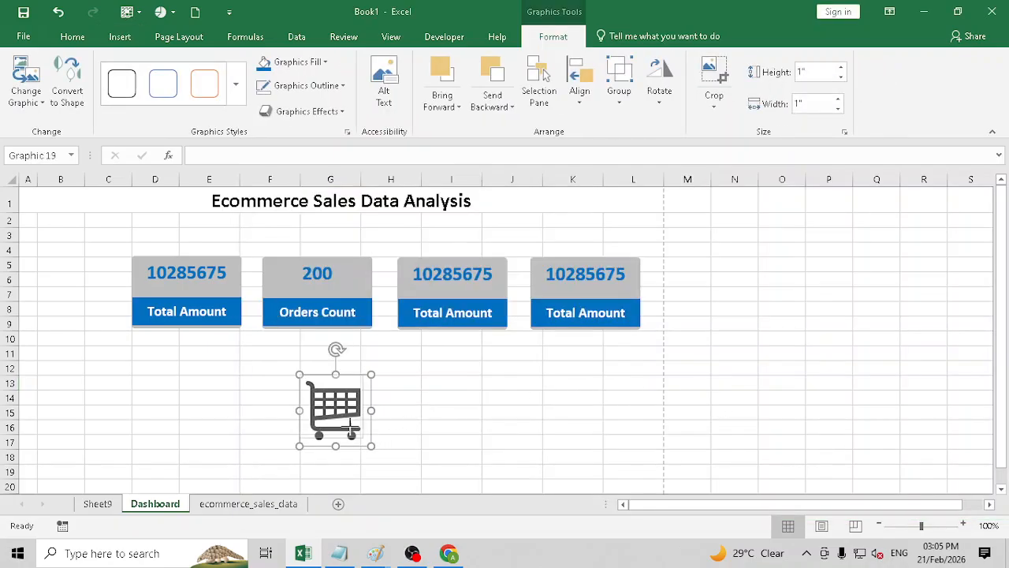
{"action": "left_click_drag", "start_coordinate": [350, 426], "coordinate": [233, 276]}
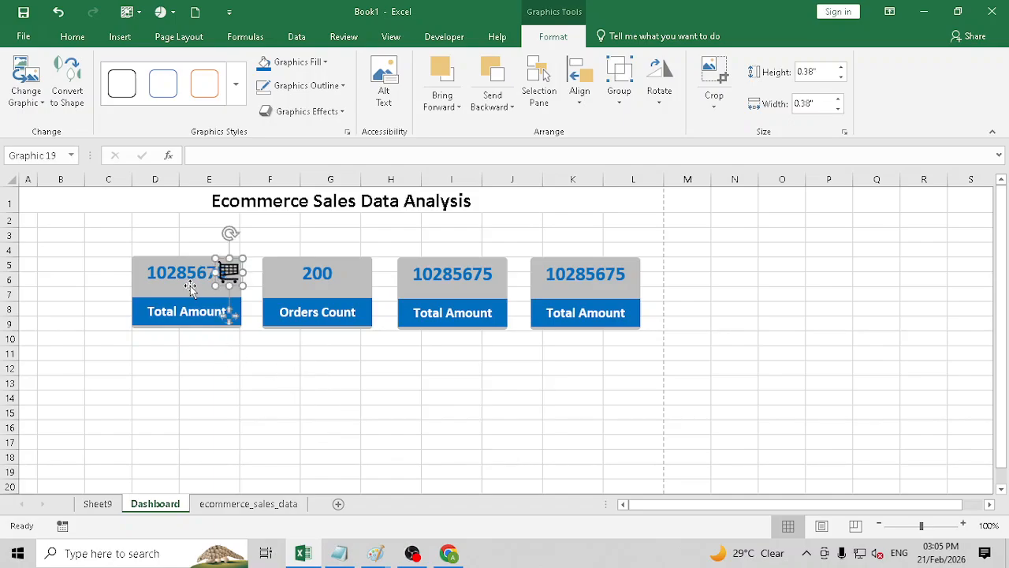
Ungroup the first Total Amount card into its separate shapes
{"action": "left_click", "coordinate": [188, 287]}
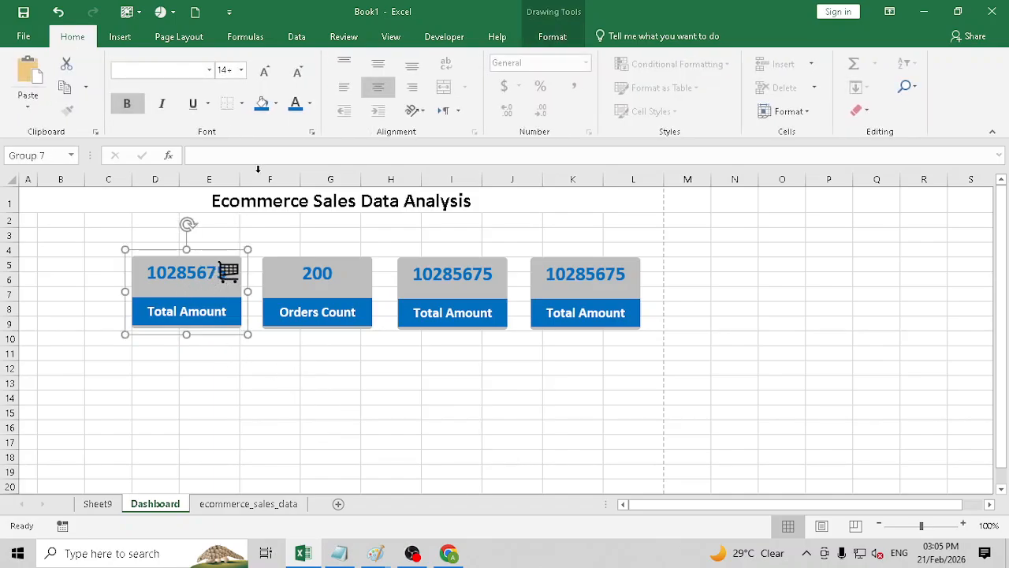
{"action": "right_click", "coordinate": [221, 288]}
{"action": "mouse_move", "coordinate": [260, 374]}
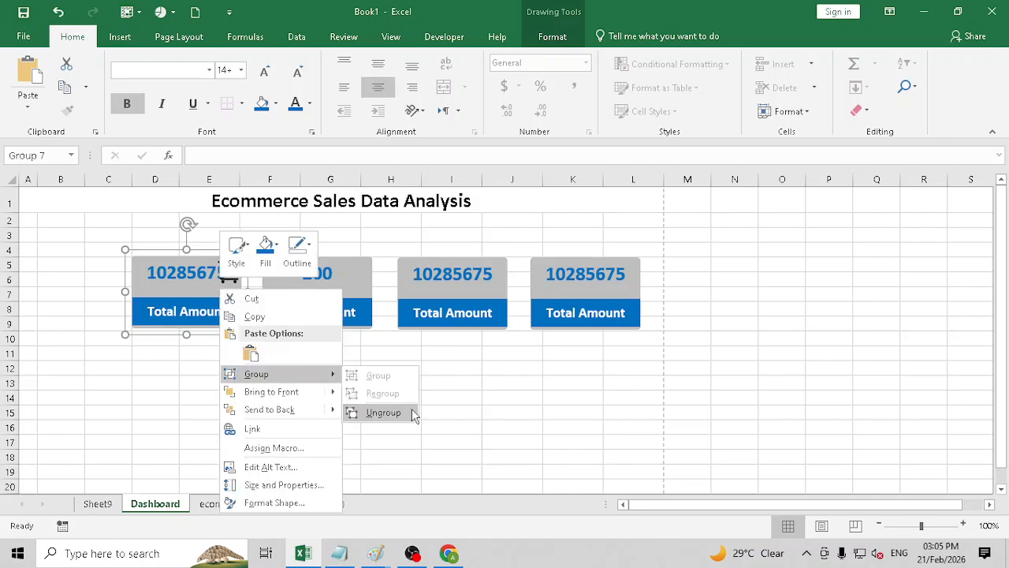
{"action": "left_click", "coordinate": [384, 412]}
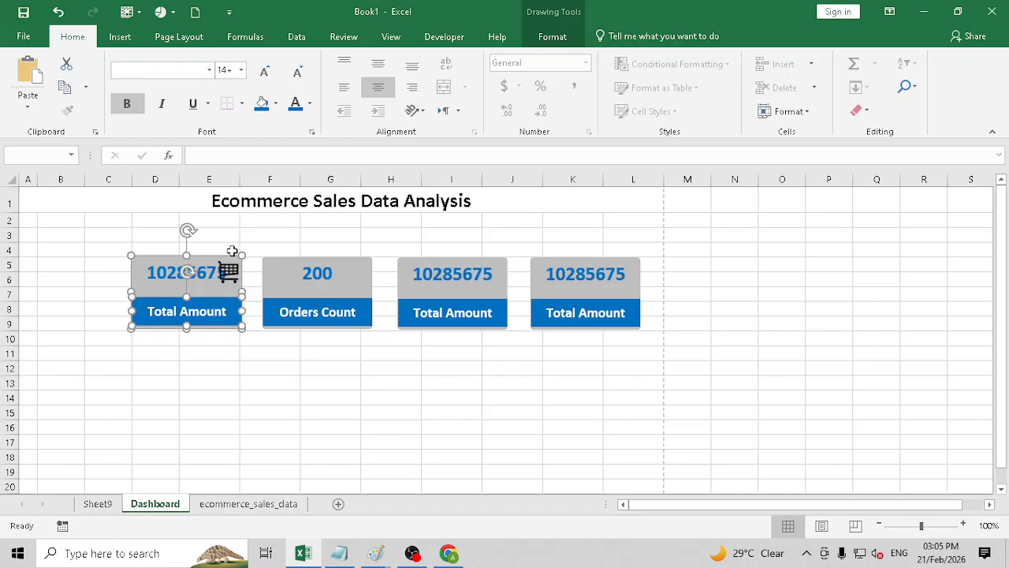
{"action": "left_click", "coordinate": [245, 237]}
Left-align the amount text on the first card
{"action": "left_click", "coordinate": [207, 258]}
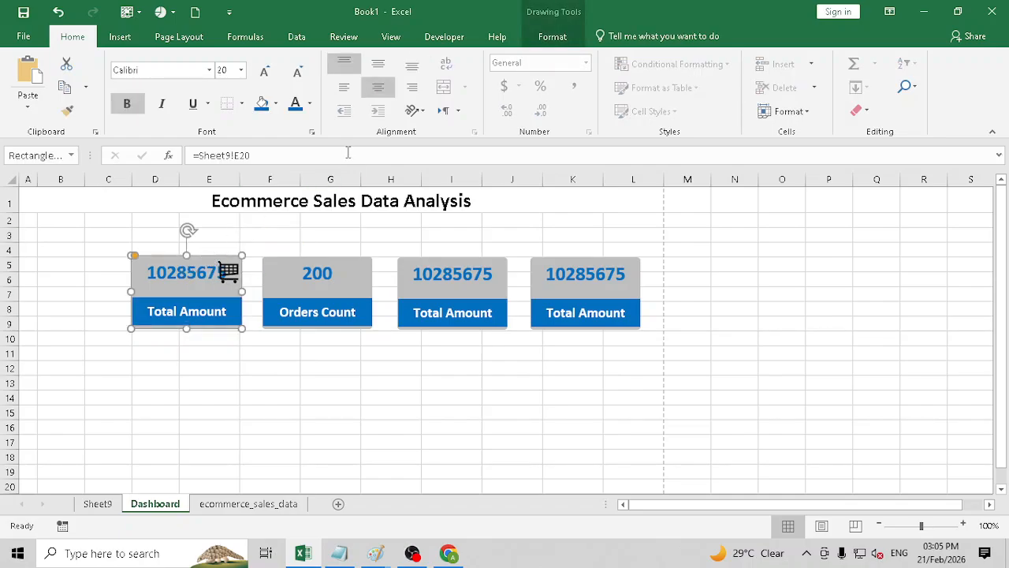
{"action": "left_click", "coordinate": [343, 88]}
{"action": "left_click", "coordinate": [295, 347]}
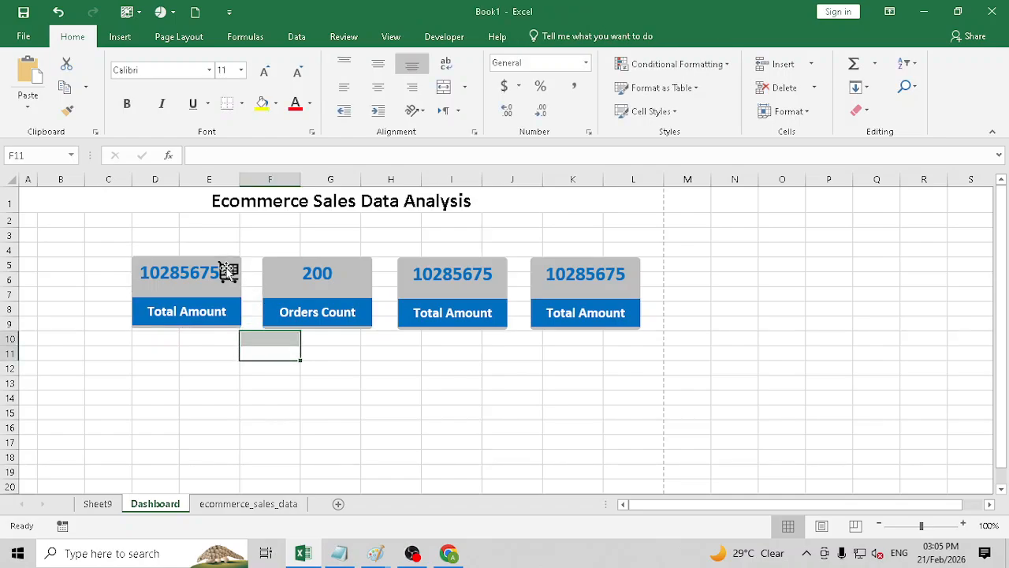
Shrink the shopping cart icon slightly and position it right after the first card's amount
{"action": "left_click", "coordinate": [228, 271]}
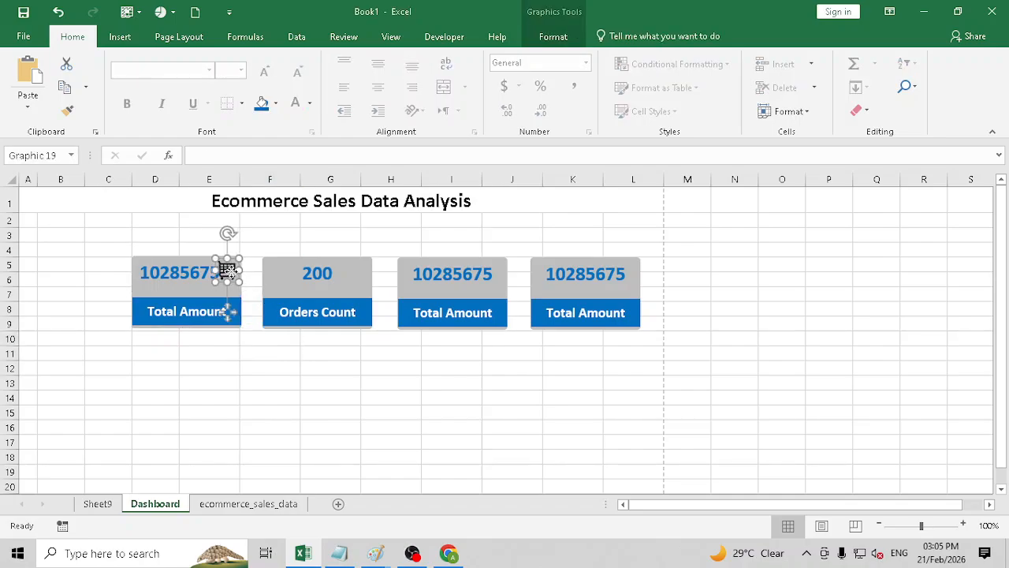
{"action": "left_click_drag", "start_coordinate": [228, 271], "coordinate": [232, 275]}
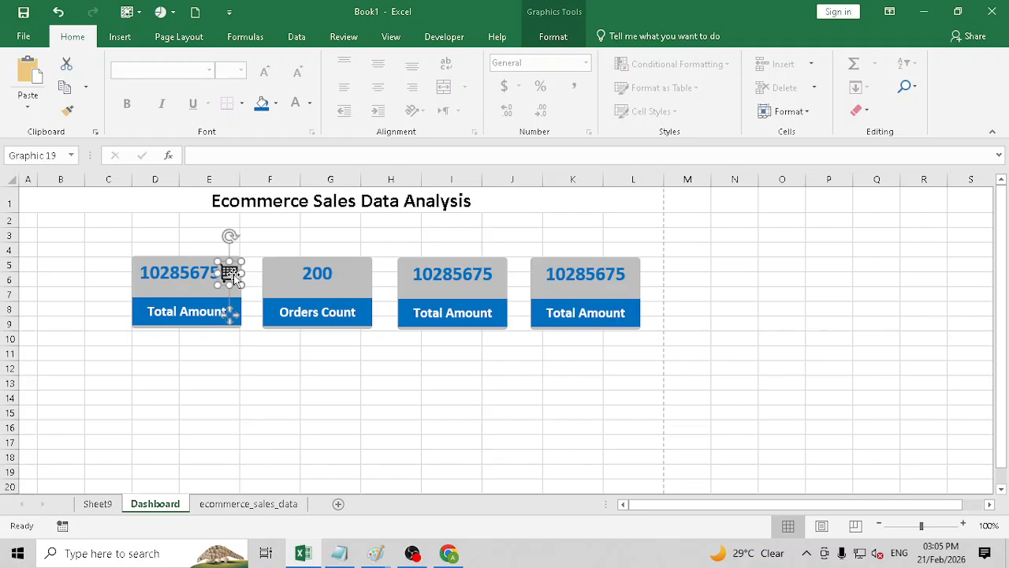
{"action": "left_click", "coordinate": [329, 337]}
{"action": "left_click", "coordinate": [228, 276]}
Reduce the first card's amount to font size 16 and nudge the shopping cart icon slightly toward it
{"action": "left_click", "coordinate": [188, 262]}
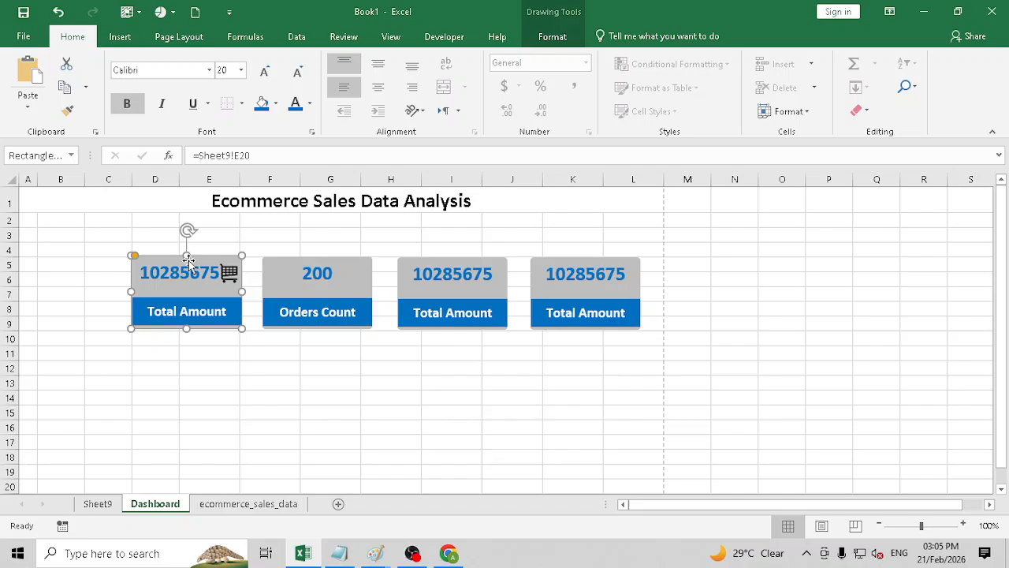
{"action": "left_click", "coordinate": [296, 73]}
{"action": "left_click", "coordinate": [296, 79]}
{"action": "left_click", "coordinate": [282, 337]}
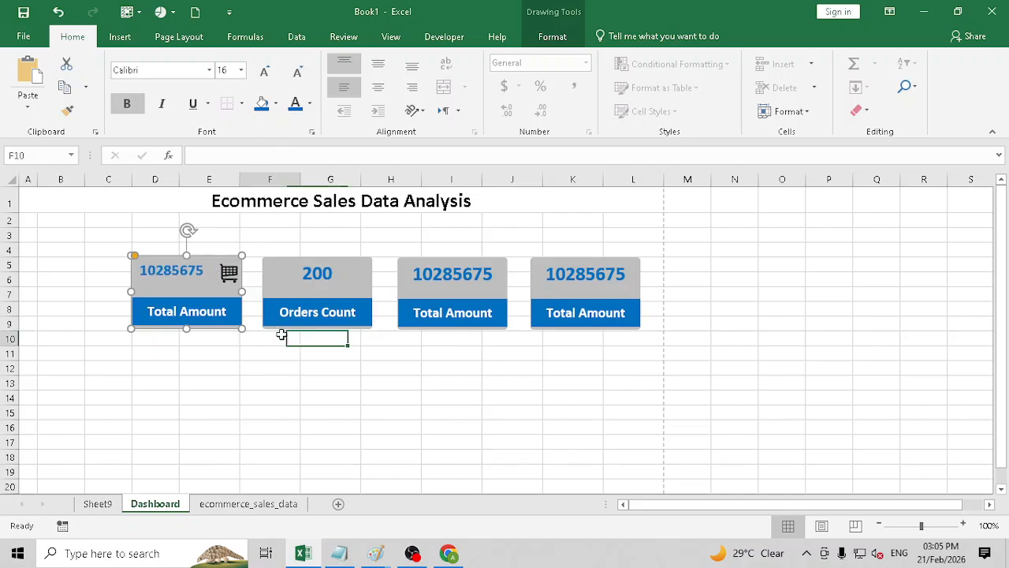
{"action": "left_click", "coordinate": [225, 272]}
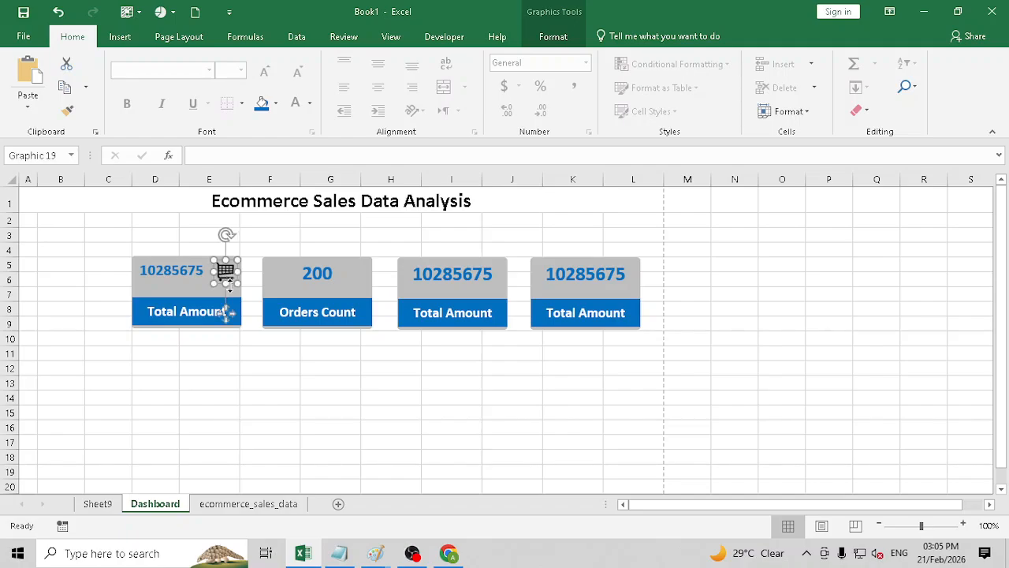
{"action": "left_click", "coordinate": [320, 339]}
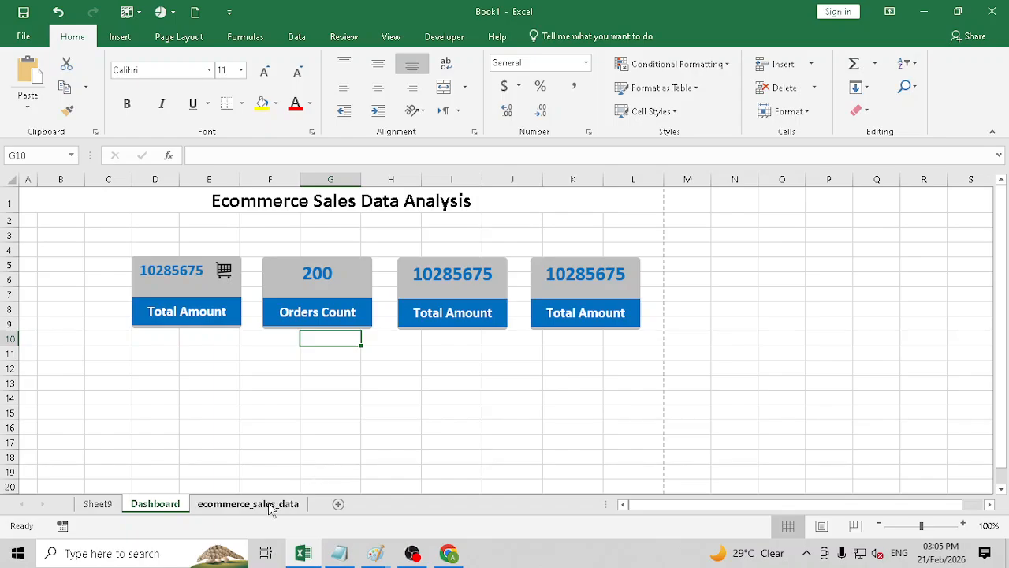
Copy the product rating pivot table in P3:Q9 on Sheet9 to a new location starting at column S
{"action": "left_click", "coordinate": [98, 505]}
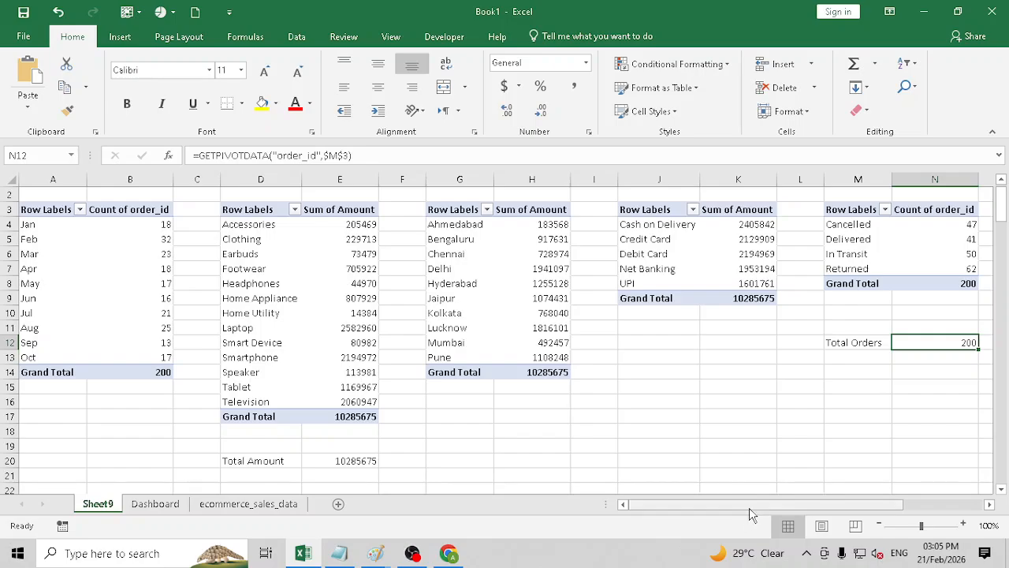
{"action": "left_click_drag", "start_coordinate": [786, 505], "coordinate": [891, 512]}
{"action": "left_click", "coordinate": [988, 504]}
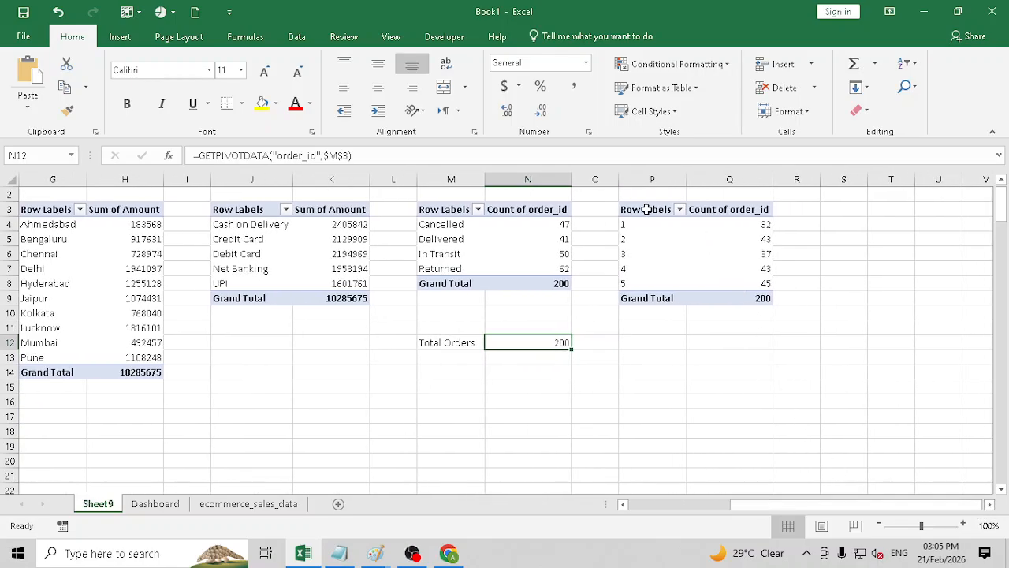
{"action": "left_click_drag", "start_coordinate": [647, 209], "coordinate": [756, 296]}
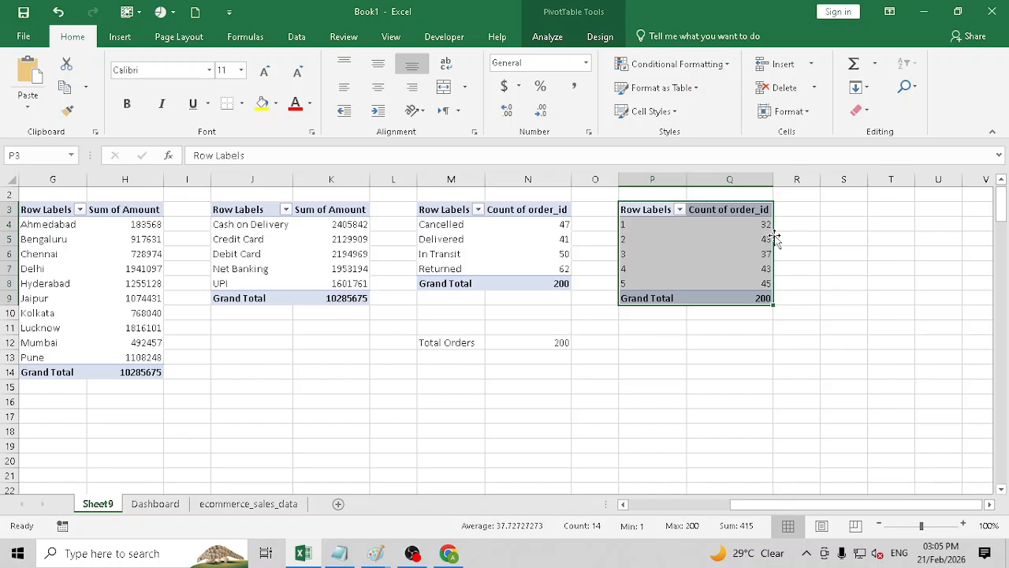
{"action": "left_click_drag", "start_coordinate": [775, 239], "coordinate": [913, 237]}
{"action": "left_click", "coordinate": [830, 237]}
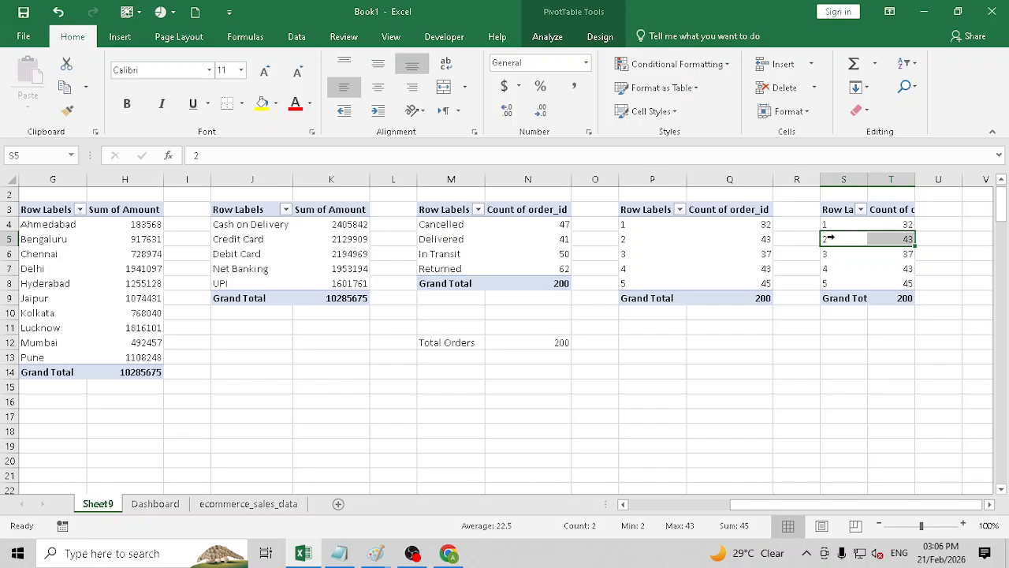
Show the field list for the copied pivot table in column S and remove order_id and product_rating from it
{"action": "left_click", "coordinate": [545, 37]}
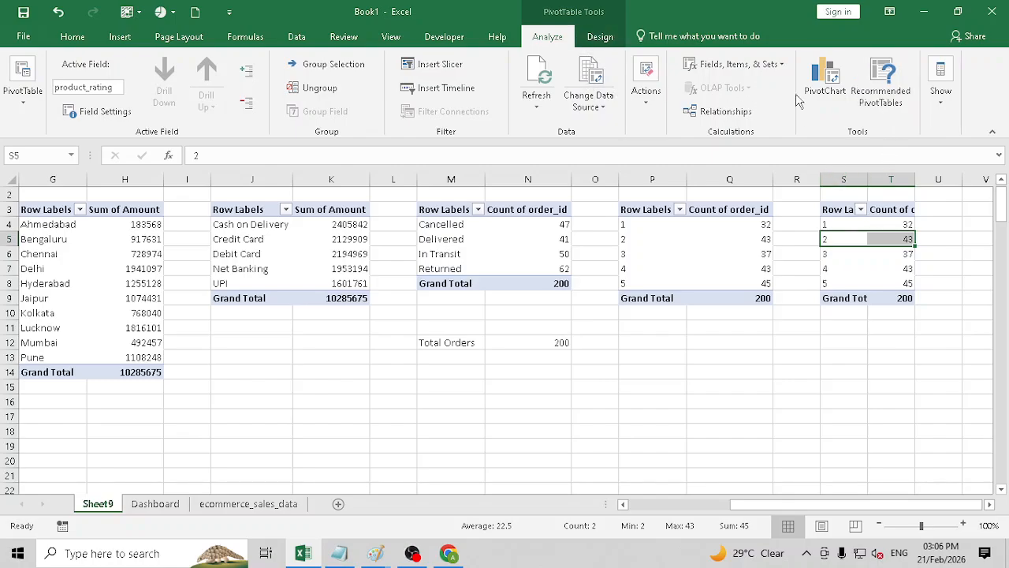
{"action": "left_click", "coordinate": [941, 88]}
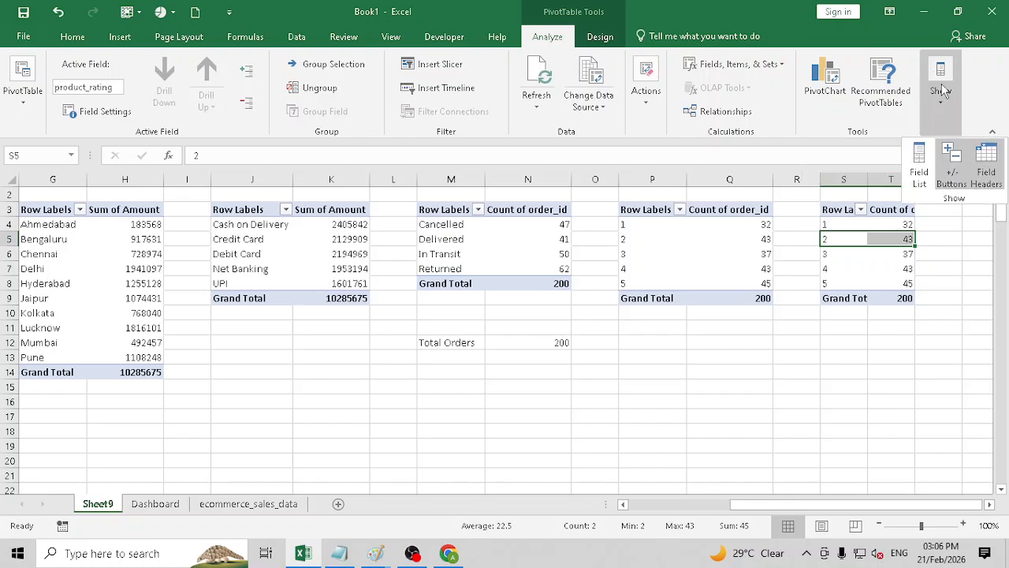
{"action": "left_click", "coordinate": [919, 167]}
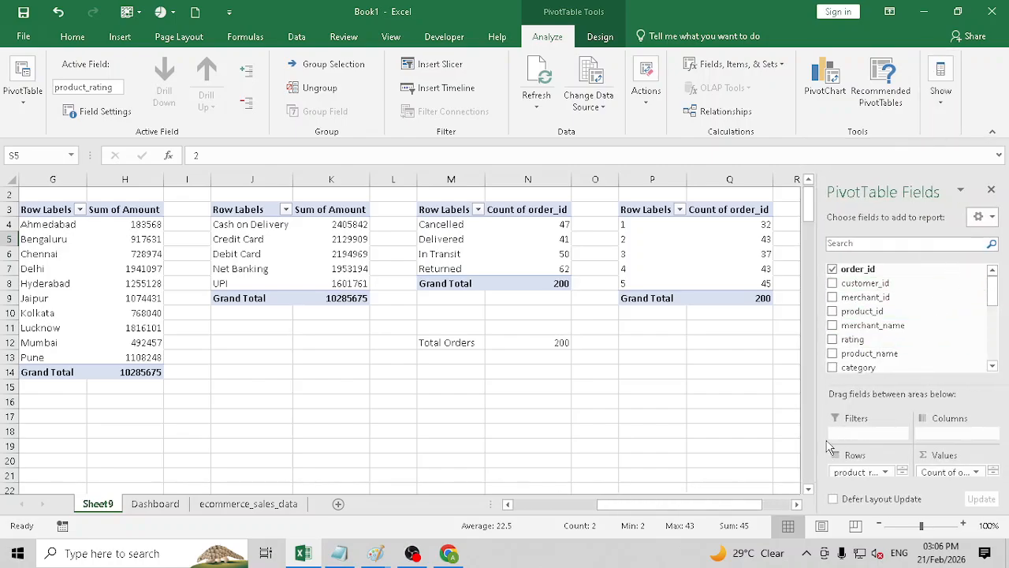
{"action": "left_click", "coordinate": [796, 503]}
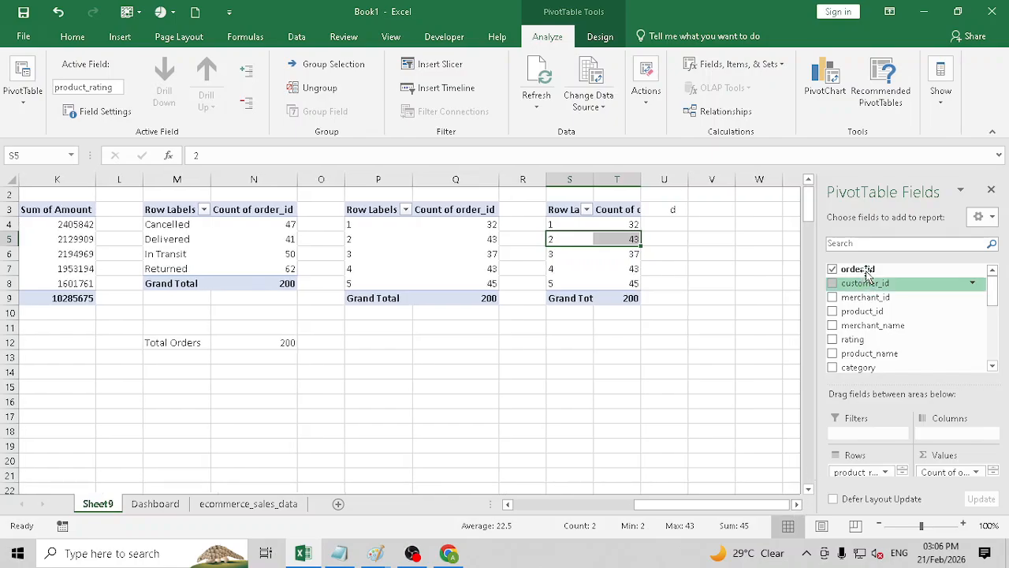
{"action": "left_click", "coordinate": [832, 270]}
{"action": "scroll", "coordinate": [867, 323], "scroll_direction": "down", "scroll_amount": 3}
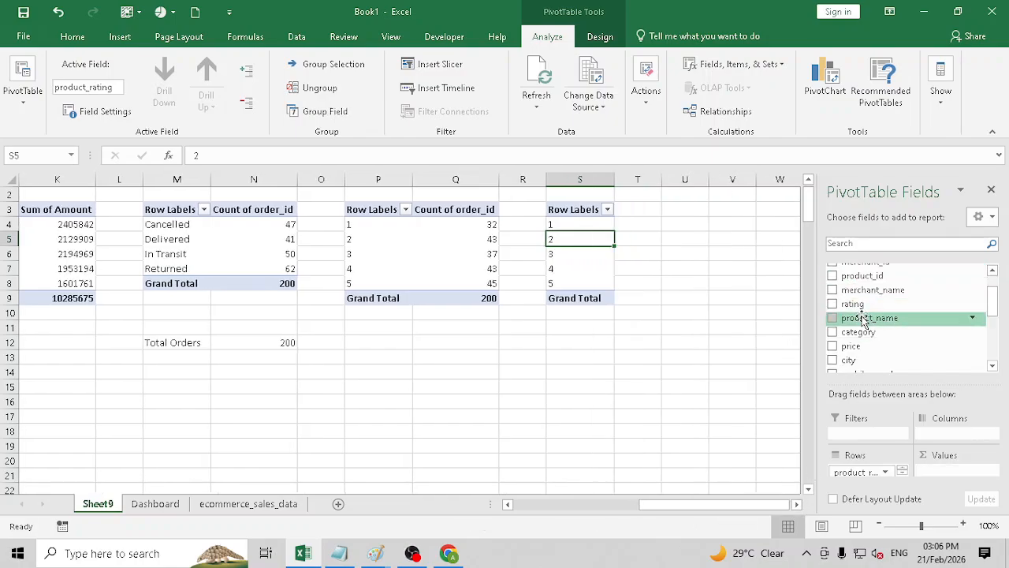
{"action": "scroll", "coordinate": [867, 331], "scroll_direction": "down", "scroll_amount": 3}
{"action": "left_click_drag", "start_coordinate": [861, 471], "coordinate": [908, 353]}
{"action": "scroll", "coordinate": [913, 331], "scroll_direction": "up", "scroll_amount": 5}
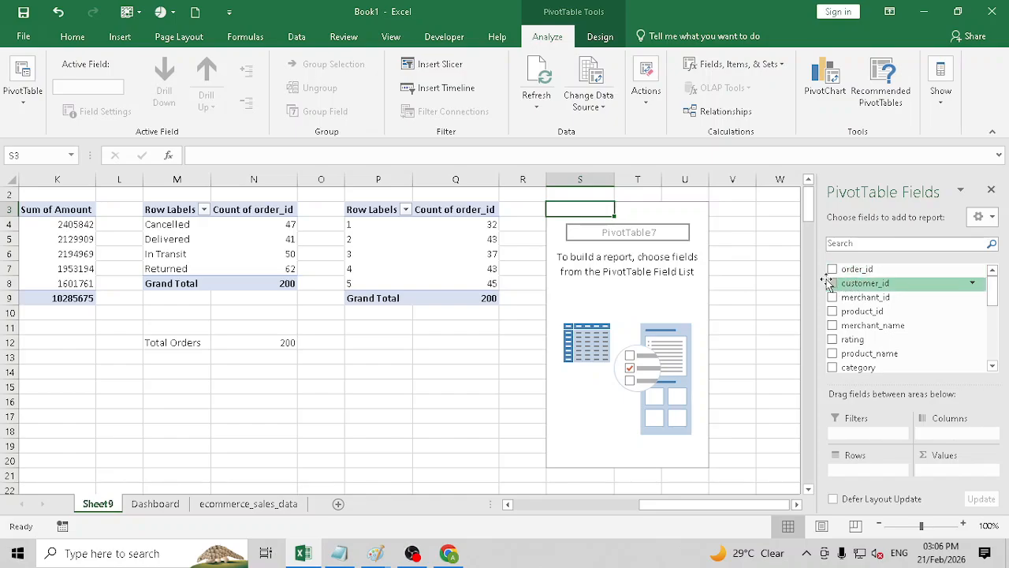
Add customer_id to the values of the empty pivot table at S3 and summarize it by Count
{"action": "left_click", "coordinate": [831, 284]}
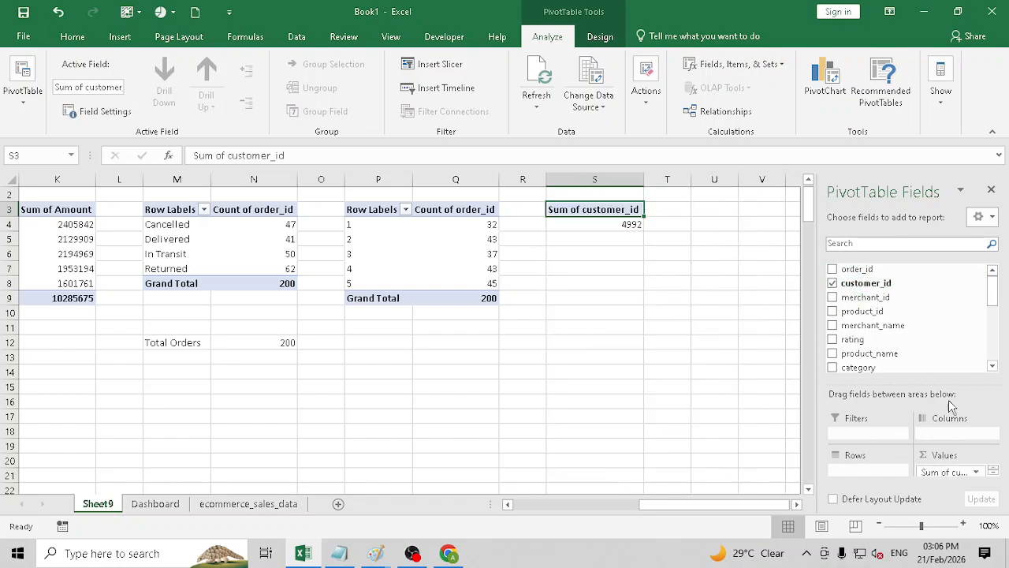
{"action": "left_click", "coordinate": [976, 471]}
{"action": "left_click", "coordinate": [965, 454]}
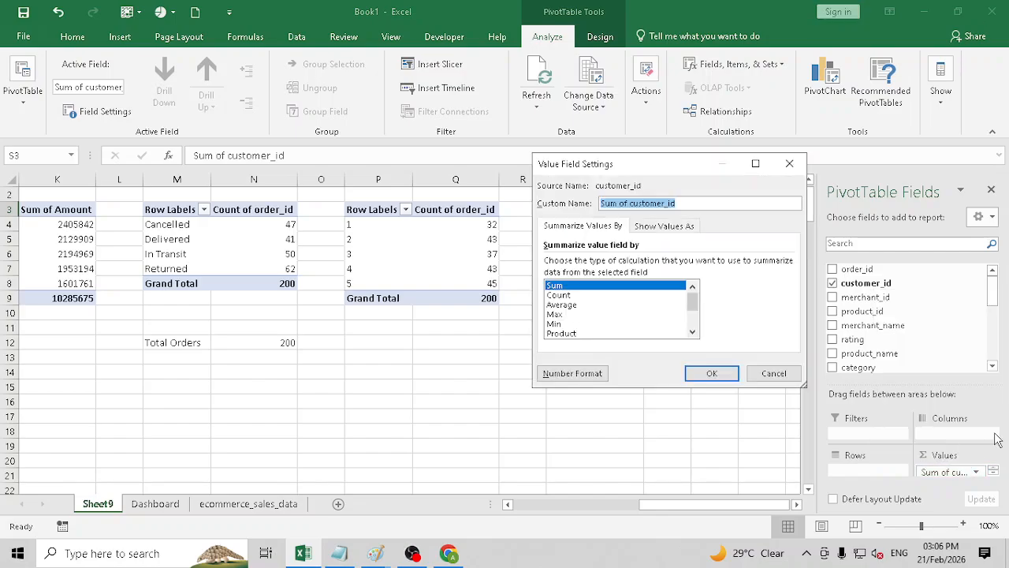
{"action": "left_click", "coordinate": [558, 294]}
{"action": "left_click", "coordinate": [711, 373]}
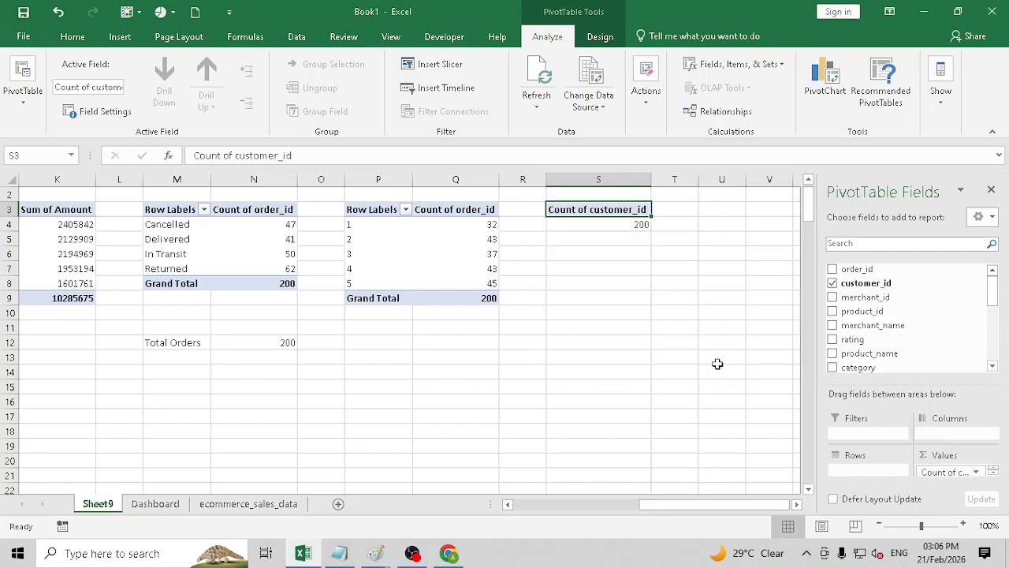
{"action": "left_click", "coordinate": [625, 225]}
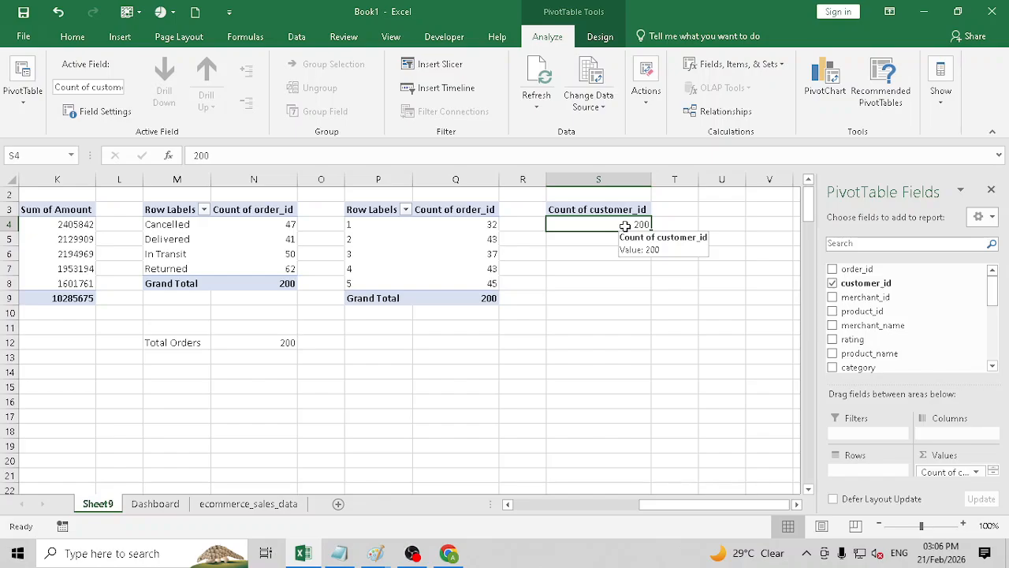
{"action": "left_click", "coordinate": [612, 253]}
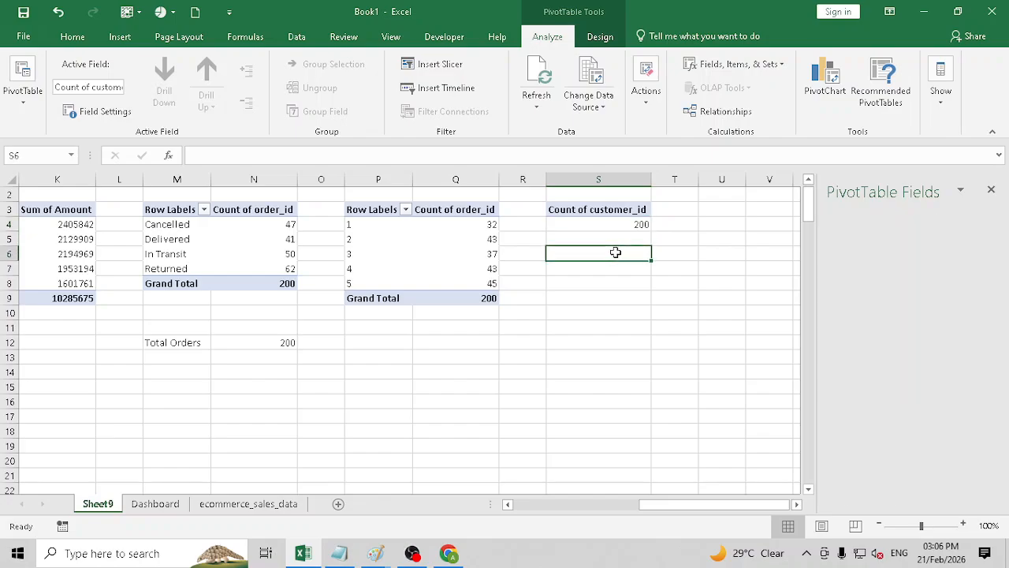
{"action": "type", "text": "Total"}
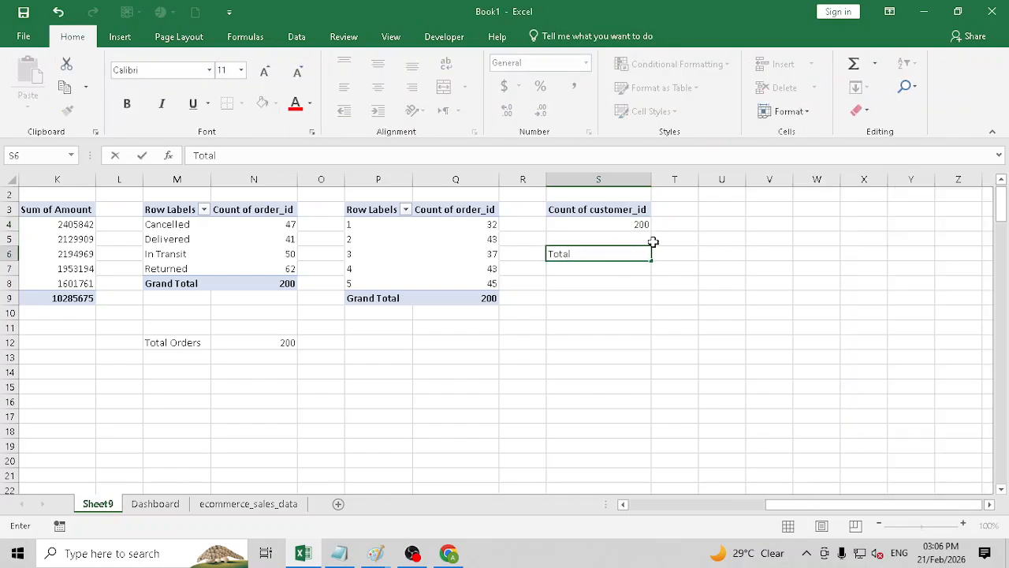
{"action": "key", "text": "Escape"}
Move customer_id from the values to the rows of the column S pivot table and review the listed IDs down to the grand total
{"action": "left_click", "coordinate": [590, 221]}
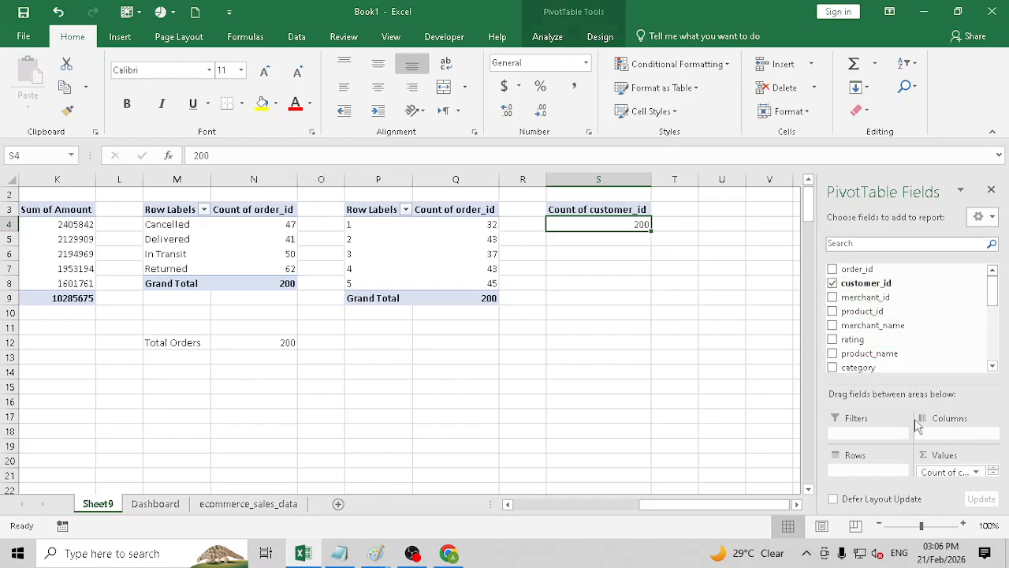
{"action": "left_click_drag", "start_coordinate": [954, 471], "coordinate": [898, 471]}
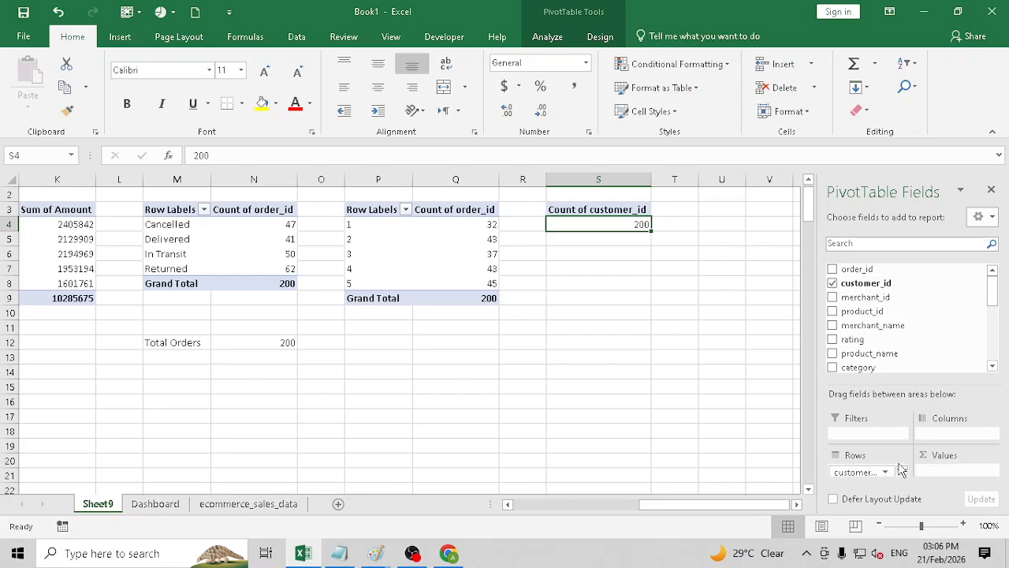
{"action": "scroll", "coordinate": [626, 389], "scroll_direction": "down", "scroll_amount": 9}
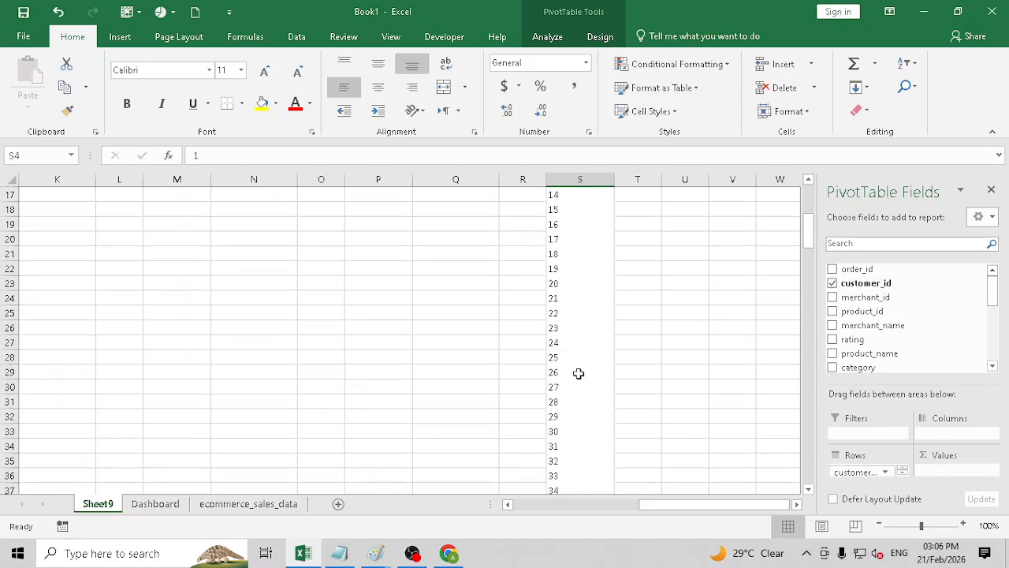
{"action": "scroll", "coordinate": [599, 404], "scroll_direction": "down", "scroll_amount": 5}
{"action": "scroll", "coordinate": [678, 422], "scroll_direction": "up", "scroll_amount": 7}
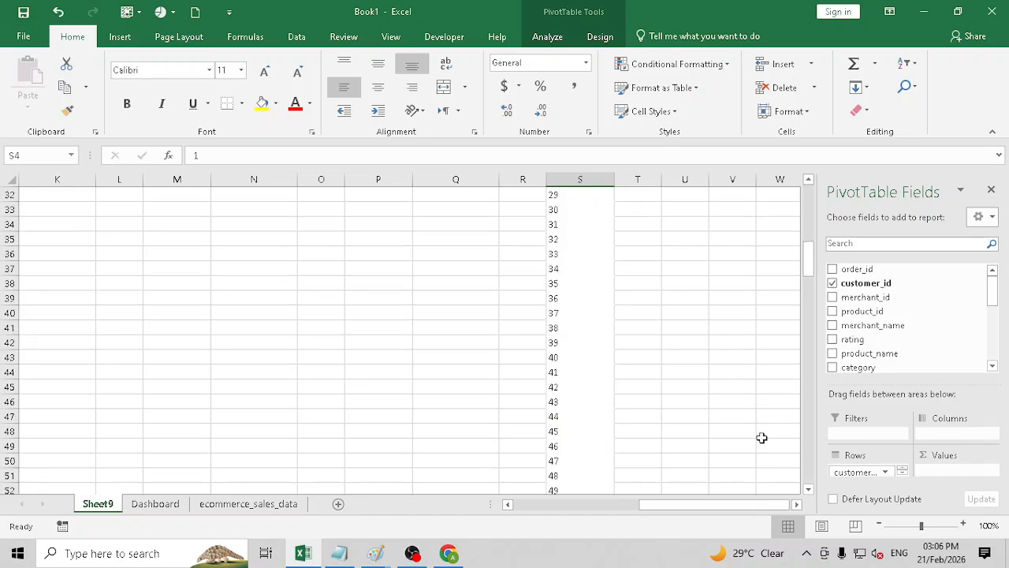
{"action": "scroll", "coordinate": [761, 436], "scroll_direction": "down", "scroll_amount": 5}
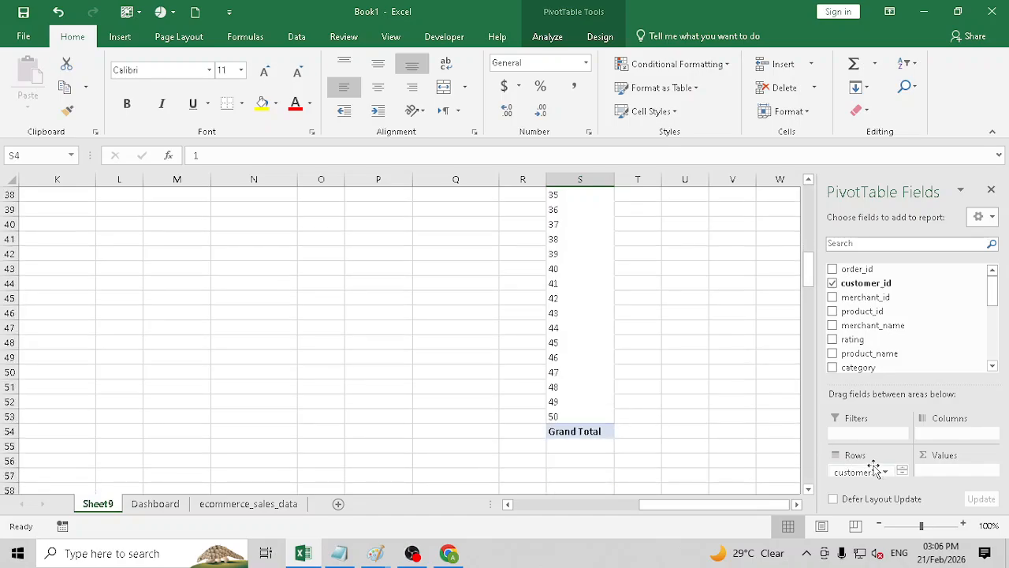
Take customer_id out of the rows, place it back in the values, and summarize it by Count
{"action": "left_click_drag", "start_coordinate": [875, 473], "coordinate": [908, 326]}
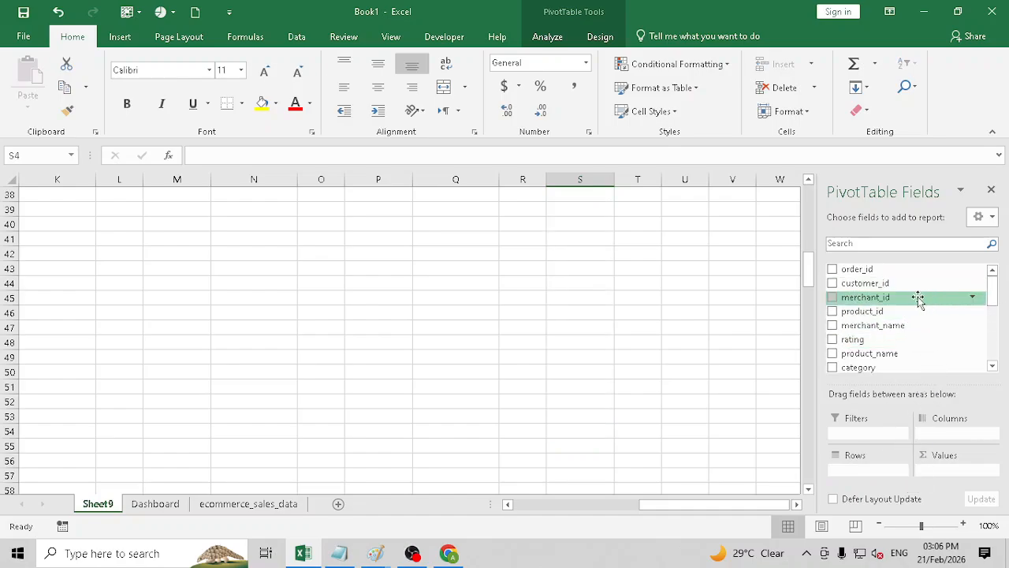
{"action": "left_click_drag", "start_coordinate": [883, 283], "coordinate": [959, 469]}
{"action": "scroll", "coordinate": [941, 368], "scroll_direction": "down", "scroll_amount": 2}
{"action": "left_click", "coordinate": [960, 471]}
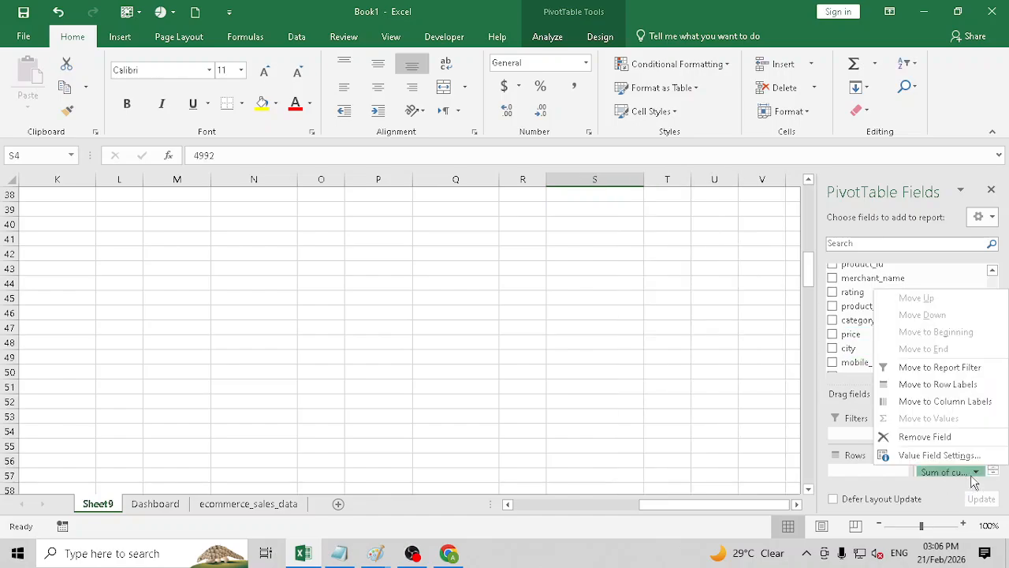
{"action": "left_click", "coordinate": [939, 455]}
{"action": "left_click", "coordinate": [558, 295]}
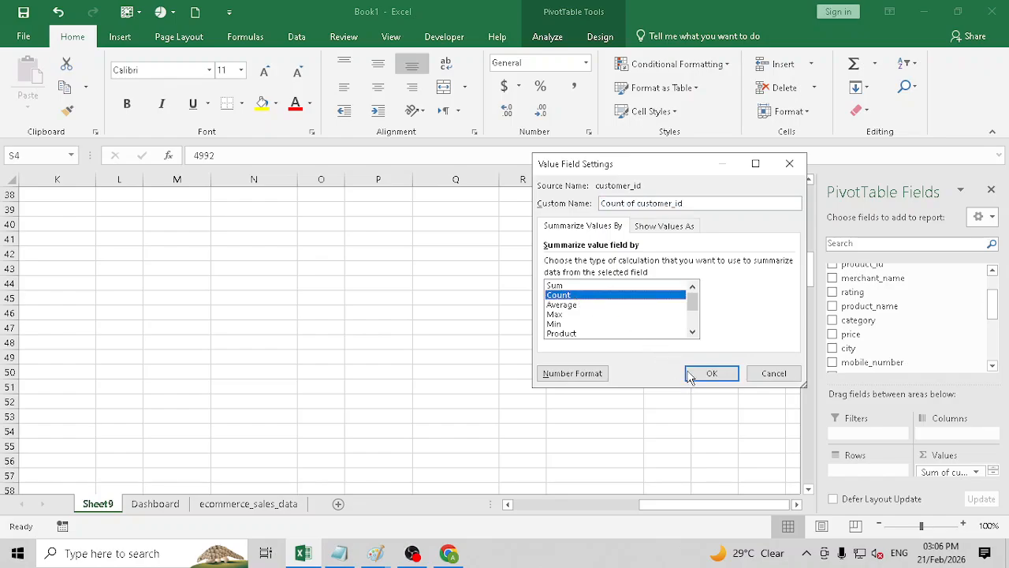
{"action": "left_click", "coordinate": [709, 372]}
{"action": "scroll", "coordinate": [670, 291], "scroll_direction": "up", "scroll_amount": 10}
{"action": "scroll", "coordinate": [672, 281], "scroll_direction": "up", "scroll_amount": 3}
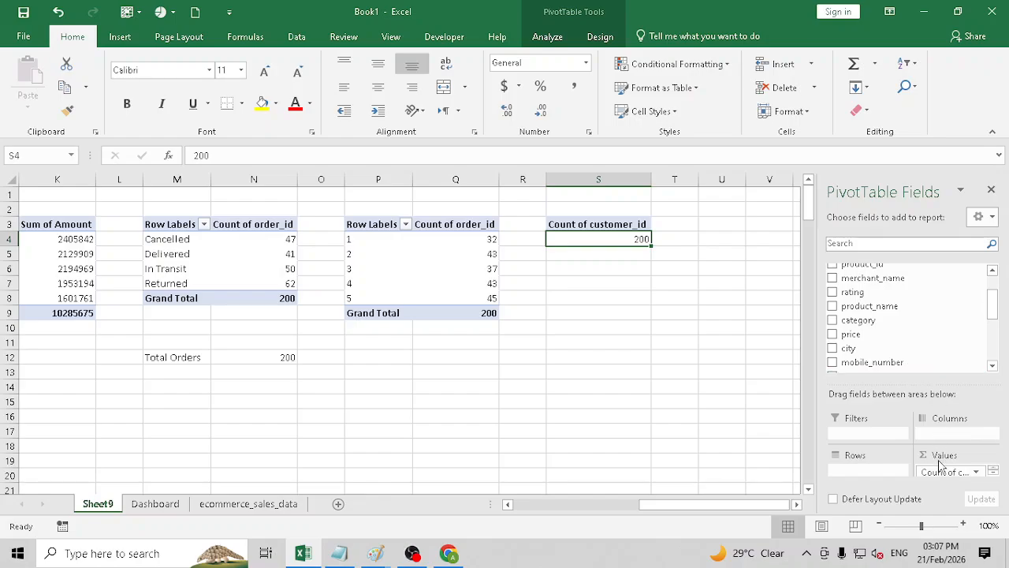
Move customer_id from the values to the rows, and remove it from the column S pivot table entirely
{"action": "left_click_drag", "start_coordinate": [942, 471], "coordinate": [867, 472]}
{"action": "scroll", "coordinate": [938, 359], "scroll_direction": "down", "scroll_amount": 2}
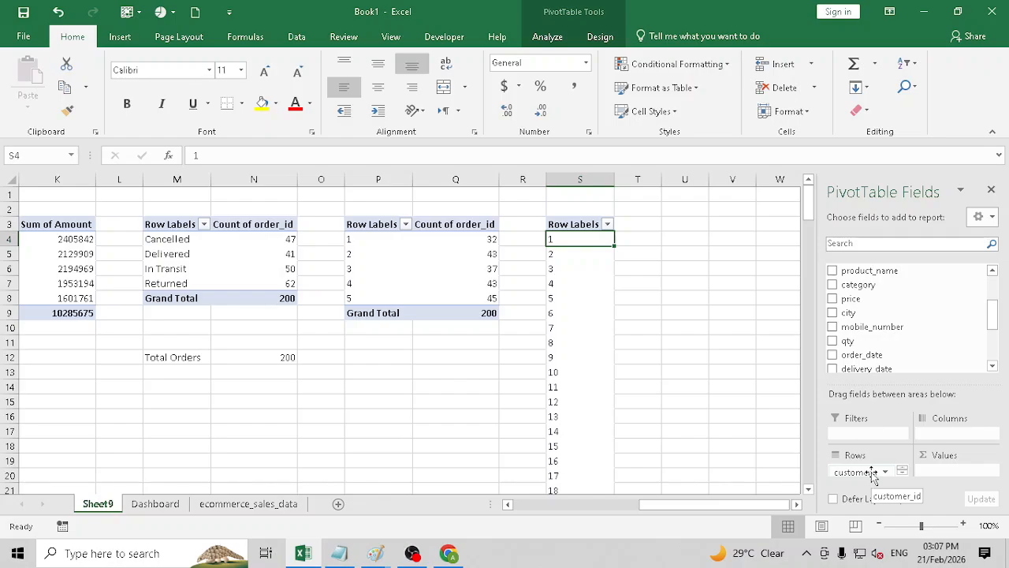
{"action": "scroll", "coordinate": [862, 320], "scroll_direction": "up", "scroll_amount": 2}
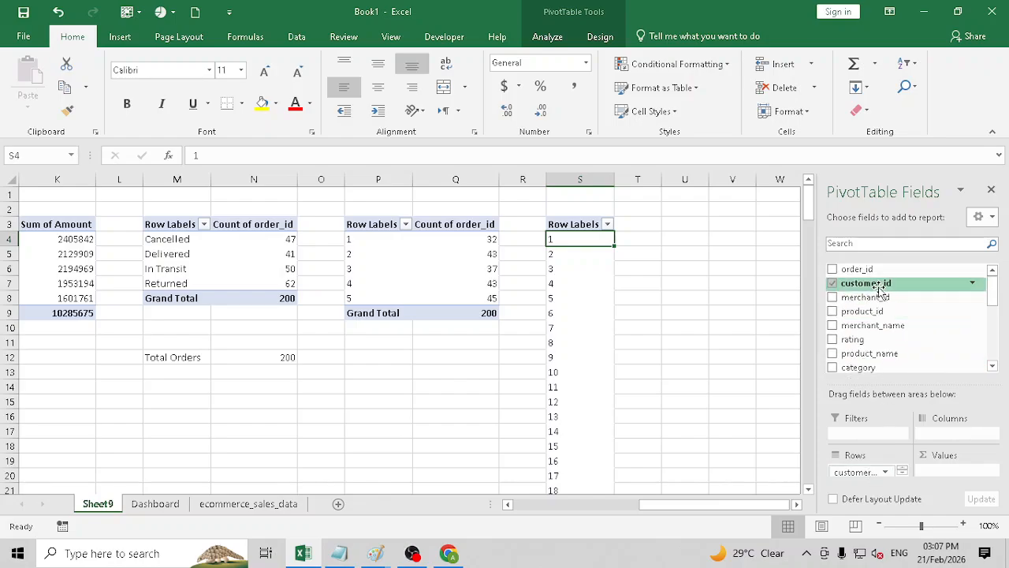
{"action": "left_click_drag", "start_coordinate": [871, 471], "coordinate": [920, 335]}
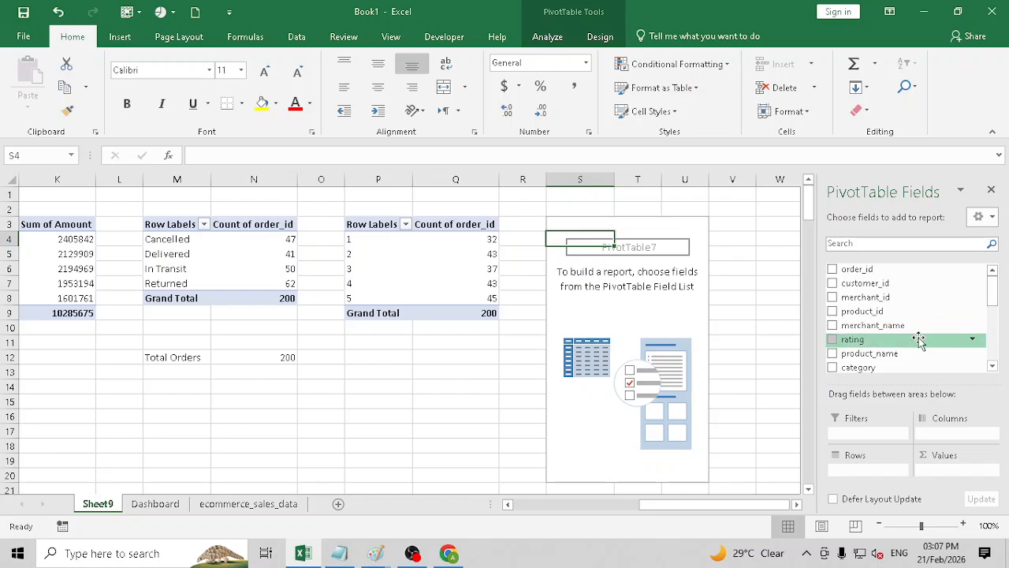
Add customer_id to the rows of the empty column S pivot table and check the listed IDs down to the grand total
{"action": "scroll", "coordinate": [911, 327], "scroll_direction": "down", "scroll_amount": 4}
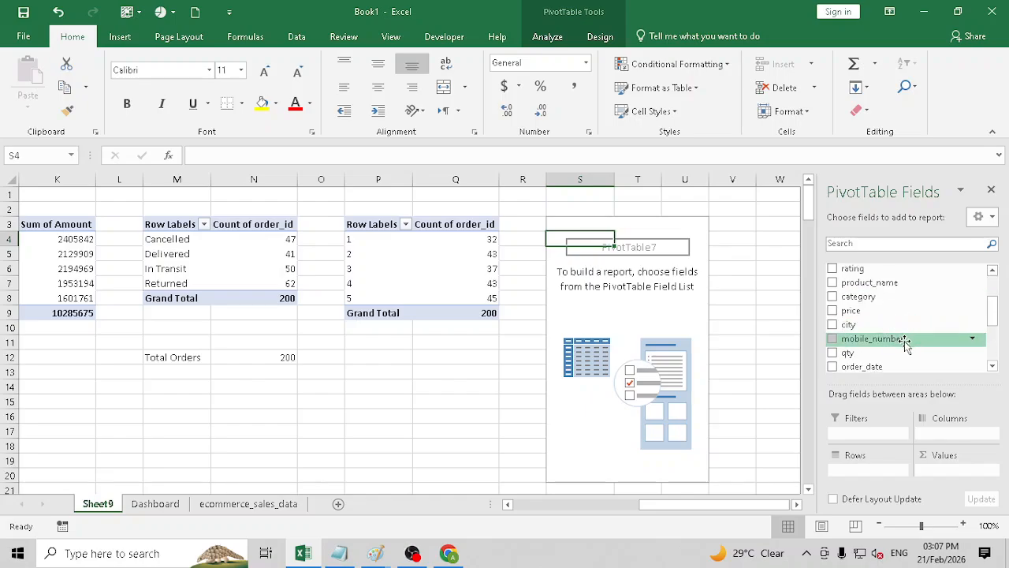
{"action": "scroll", "coordinate": [902, 337], "scroll_direction": "up", "scroll_amount": 4}
{"action": "scroll", "coordinate": [900, 339], "scroll_direction": "down", "scroll_amount": 2}
{"action": "scroll", "coordinate": [899, 340], "scroll_direction": "up", "scroll_amount": 2}
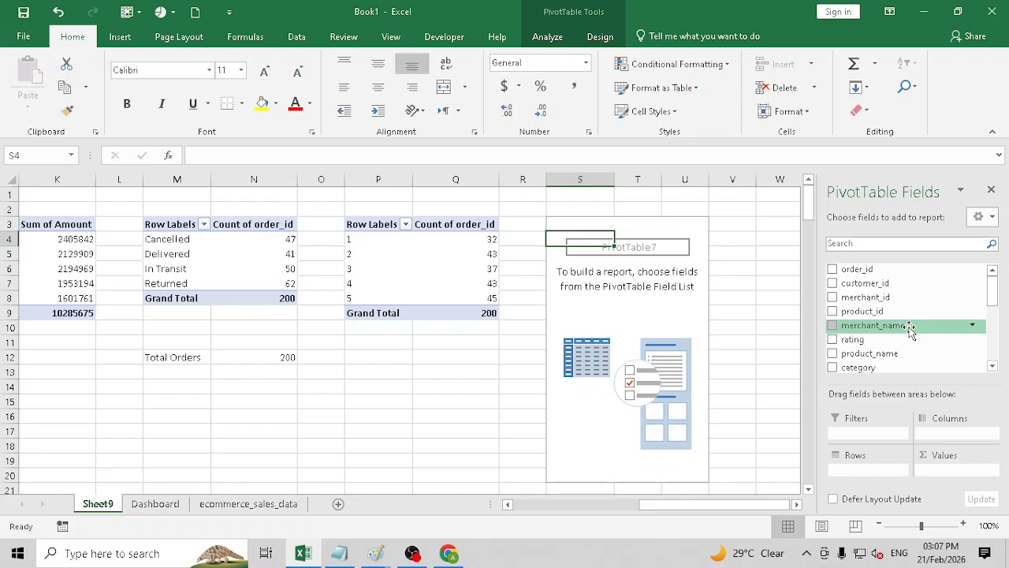
{"action": "scroll", "coordinate": [906, 335], "scroll_direction": "down", "scroll_amount": 1}
{"action": "scroll", "coordinate": [895, 335], "scroll_direction": "up", "scroll_amount": 1}
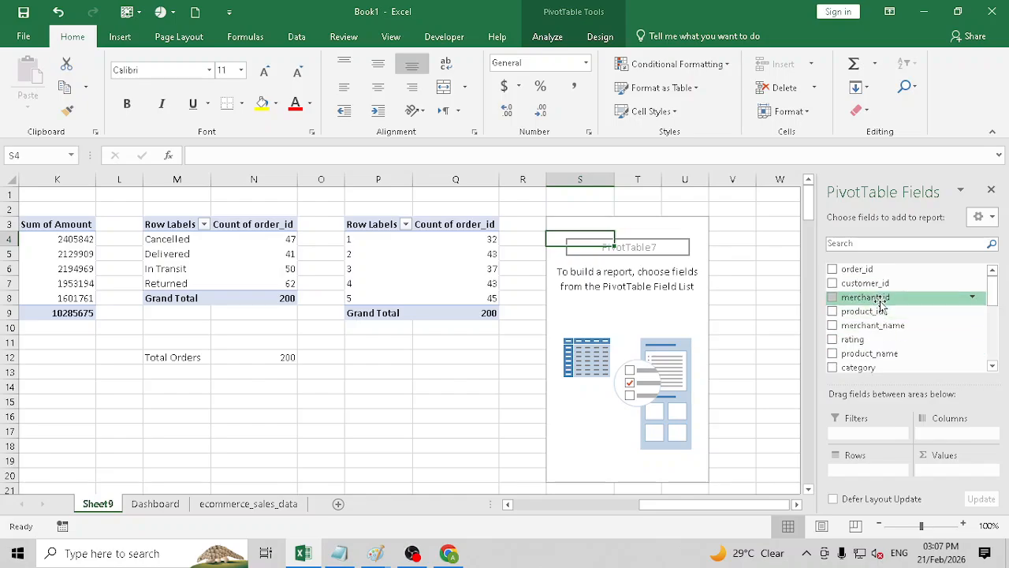
{"action": "left_click_drag", "start_coordinate": [881, 304], "coordinate": [871, 464]}
{"action": "scroll", "coordinate": [875, 320], "scroll_direction": "up", "scroll_amount": 1}
{"action": "scroll", "coordinate": [592, 366], "scroll_direction": "down", "scroll_amount": 11}
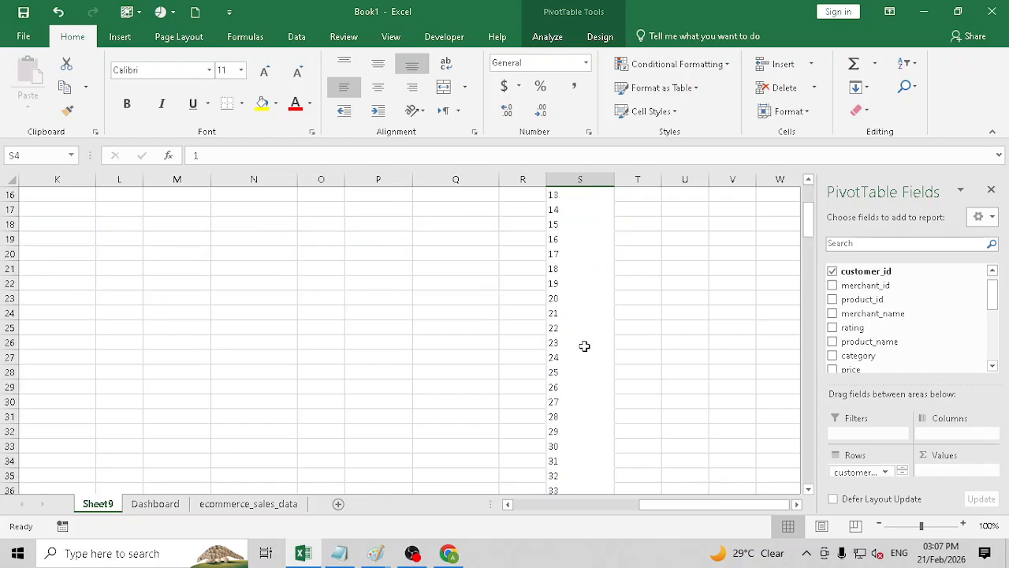
{"action": "scroll", "coordinate": [760, 415], "scroll_direction": "up", "scroll_amount": 5}
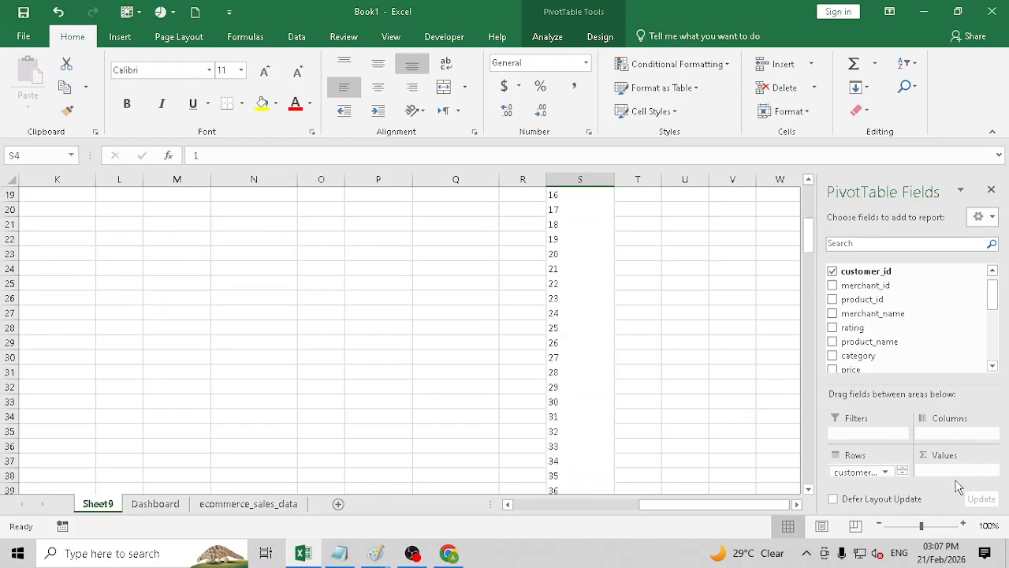
{"action": "scroll", "coordinate": [551, 395], "scroll_direction": "down", "scroll_amount": 5}
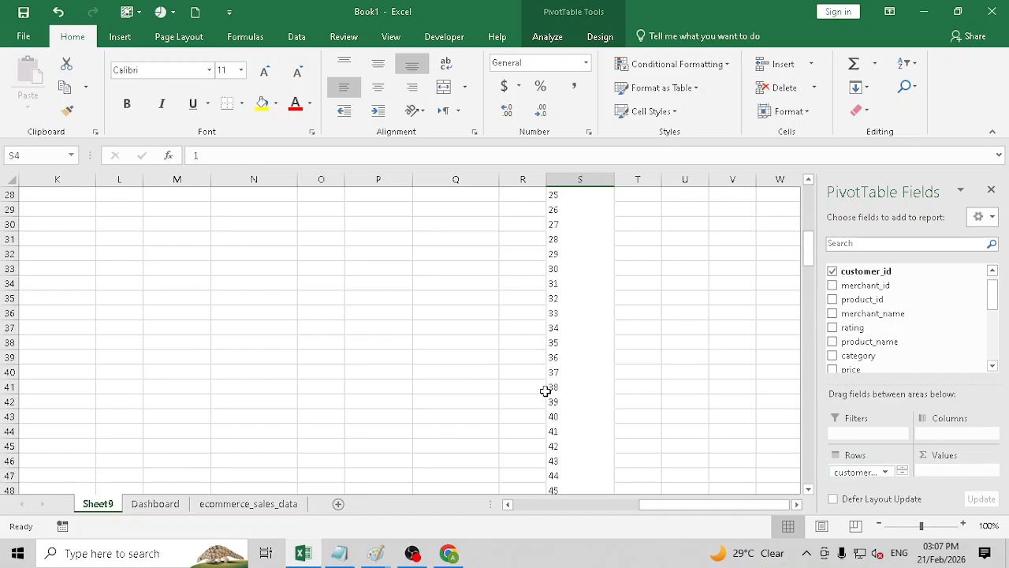
{"action": "scroll", "coordinate": [589, 420], "scroll_direction": "down", "scroll_amount": 1}
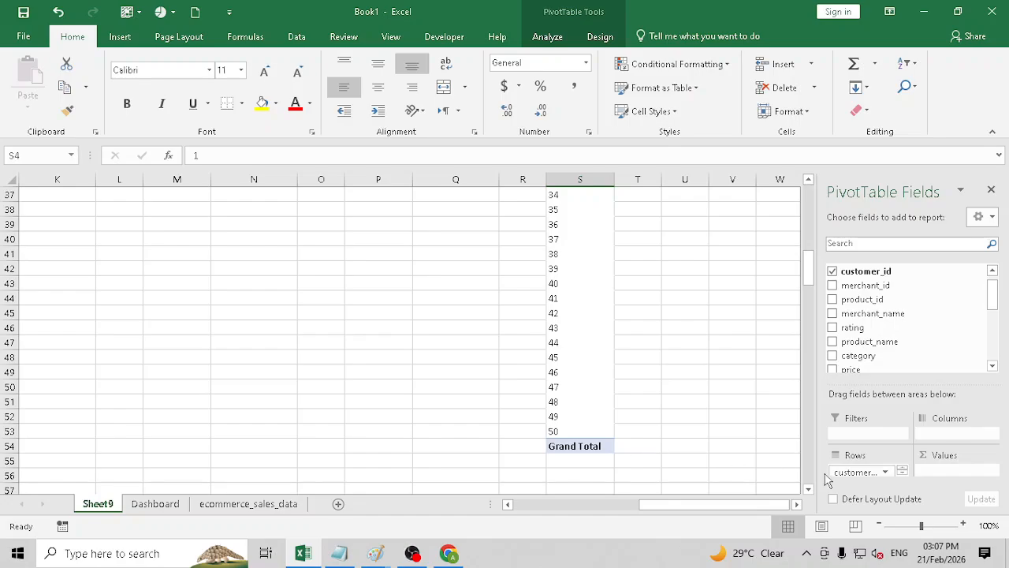
Place customer_id in both the values and the rows of the column S pivot table, and enlarge the field areas section
{"action": "left_click_drag", "start_coordinate": [857, 473], "coordinate": [926, 470]}
{"action": "scroll", "coordinate": [606, 332], "scroll_direction": "up", "scroll_amount": 12}
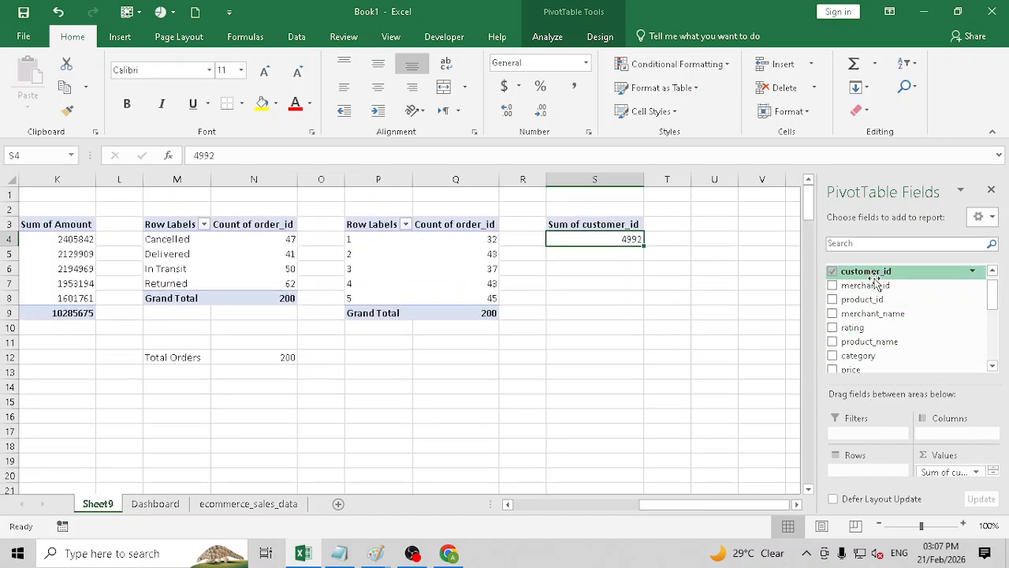
{"action": "left_click_drag", "start_coordinate": [867, 271], "coordinate": [859, 472]}
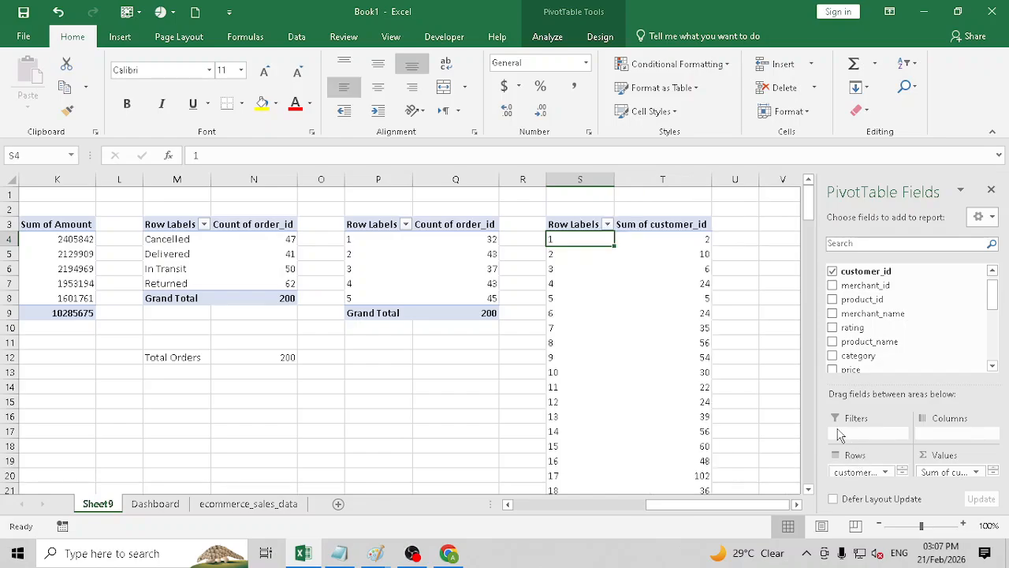
{"action": "scroll", "coordinate": [648, 291], "scroll_direction": "down", "scroll_amount": 5}
{"action": "scroll", "coordinate": [680, 322], "scroll_direction": "down", "scroll_amount": 8}
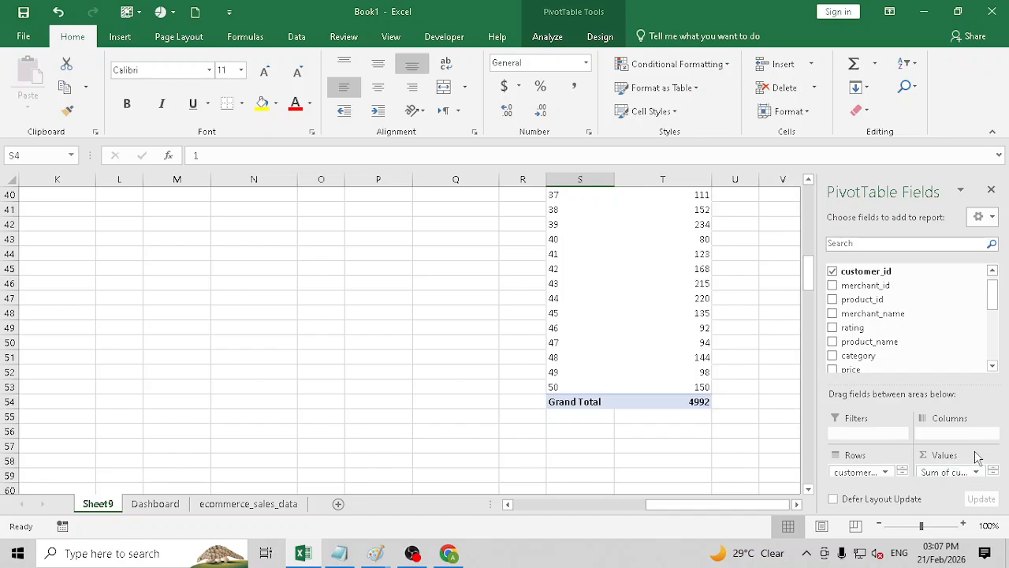
{"action": "left_click_drag", "start_coordinate": [967, 384], "coordinate": [967, 311]}
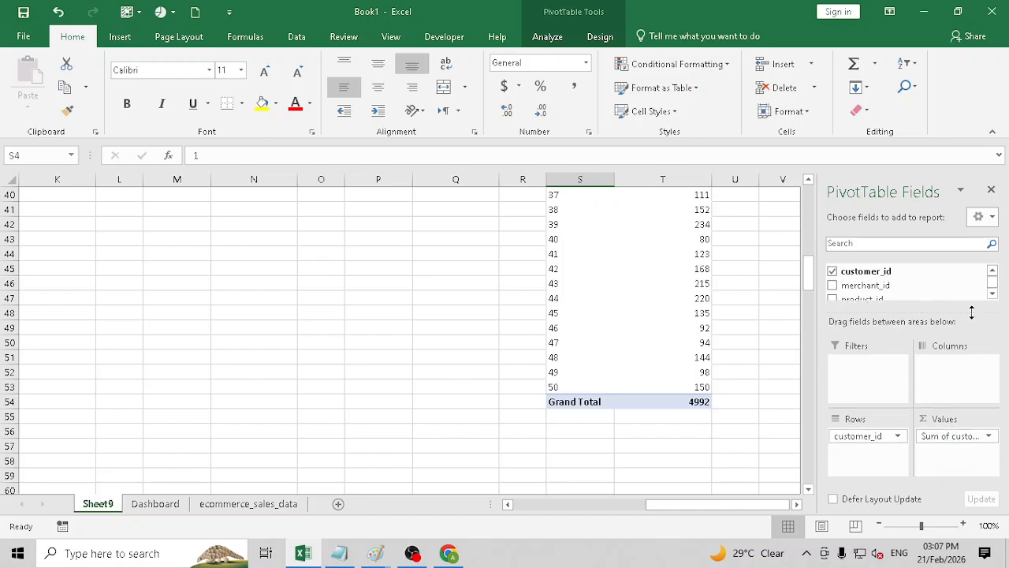
Summarize customer_id by Count in the column S pivot table and check the counts down to the grand total
{"action": "left_click", "coordinate": [970, 435]}
{"action": "left_click", "coordinate": [970, 417]}
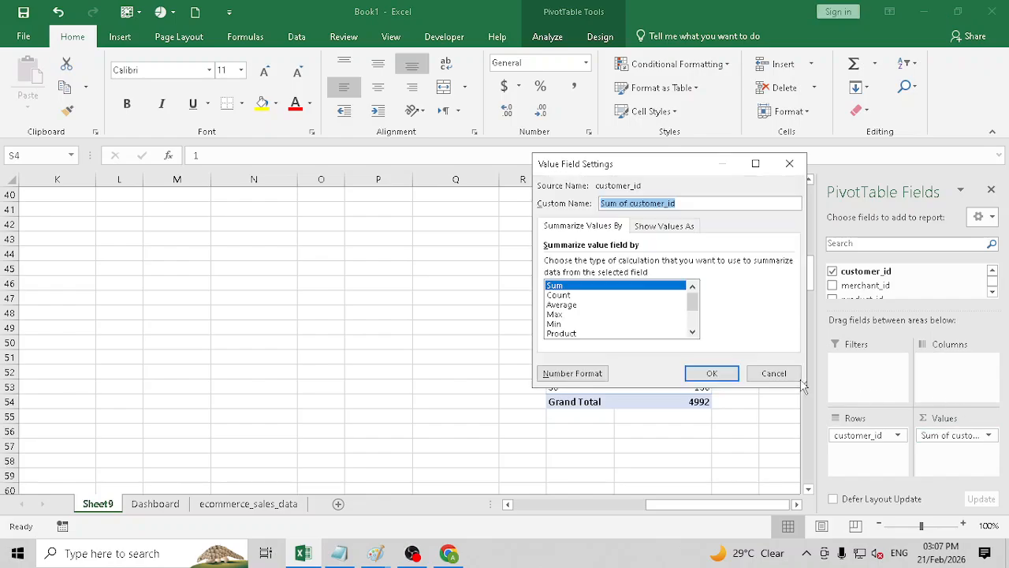
{"action": "left_click", "coordinate": [558, 296]}
{"action": "left_click", "coordinate": [711, 373]}
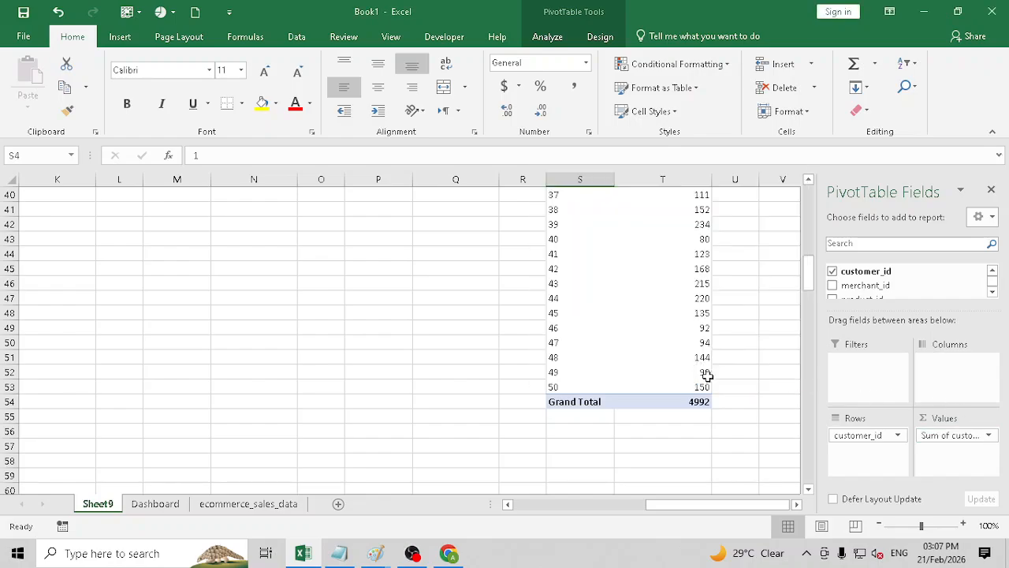
{"action": "left_click", "coordinate": [704, 403]}
{"action": "scroll", "coordinate": [716, 389], "scroll_direction": "up", "scroll_amount": 8}
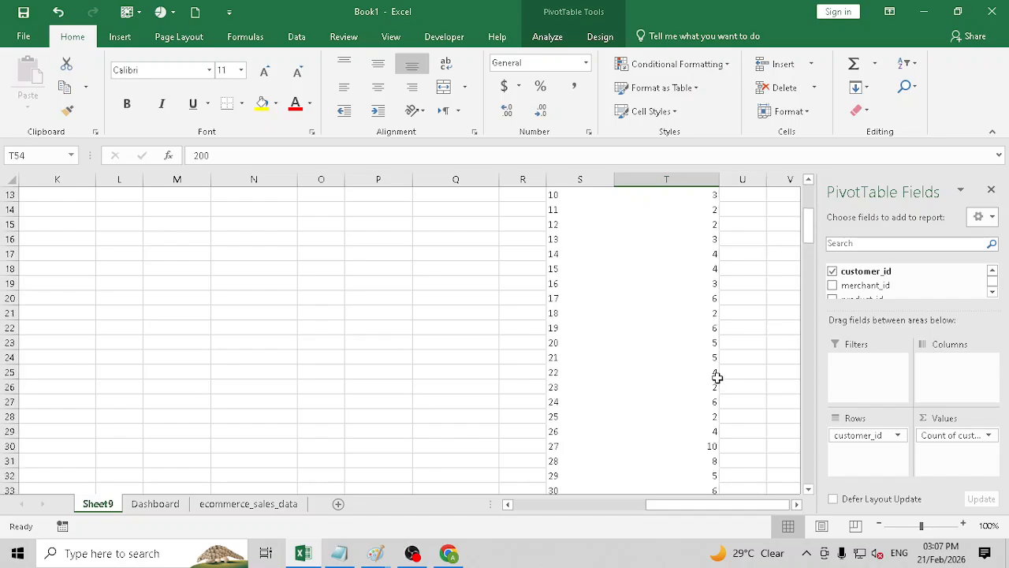
{"action": "scroll", "coordinate": [694, 394], "scroll_direction": "down", "scroll_amount": 6}
{"action": "scroll", "coordinate": [651, 404], "scroll_direction": "down", "scroll_amount": 1}
{"action": "scroll", "coordinate": [615, 383], "scroll_direction": "up", "scroll_amount": 11}
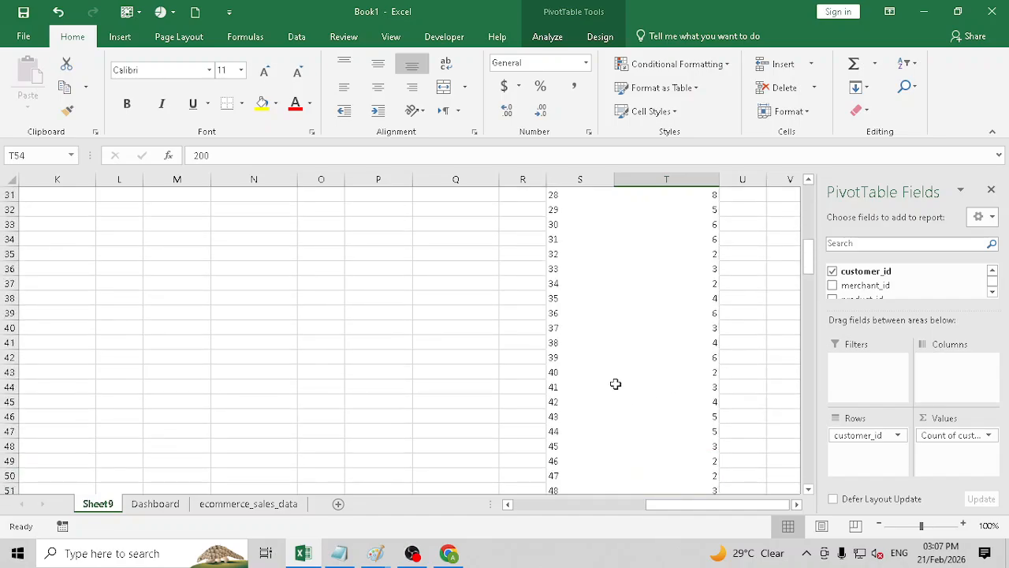
{"action": "scroll", "coordinate": [760, 370], "scroll_direction": "up", "scroll_amount": 1}
{"action": "scroll", "coordinate": [662, 255], "scroll_direction": "down", "scroll_amount": 2}
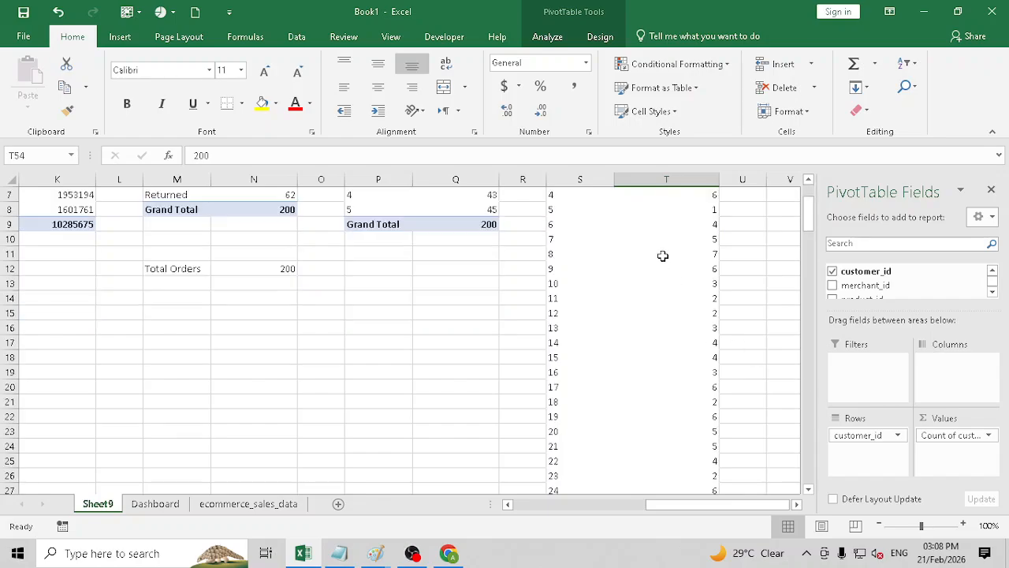
Remove customer_id from the column S pivot table, enlarge the field list, and look through the available fields
{"action": "left_click_drag", "start_coordinate": [590, 180], "coordinate": [660, 180]}
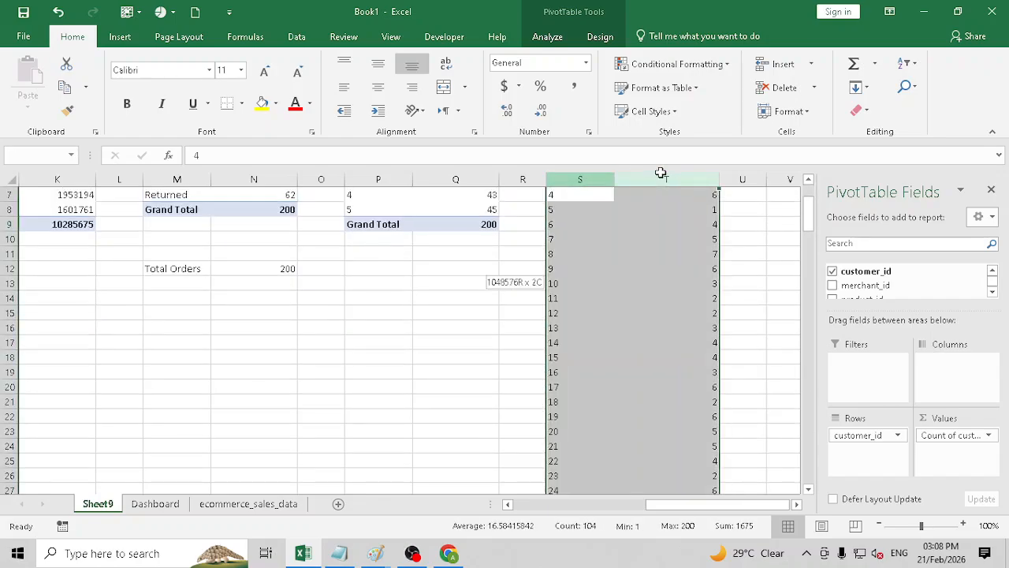
{"action": "left_click", "coordinate": [833, 270]}
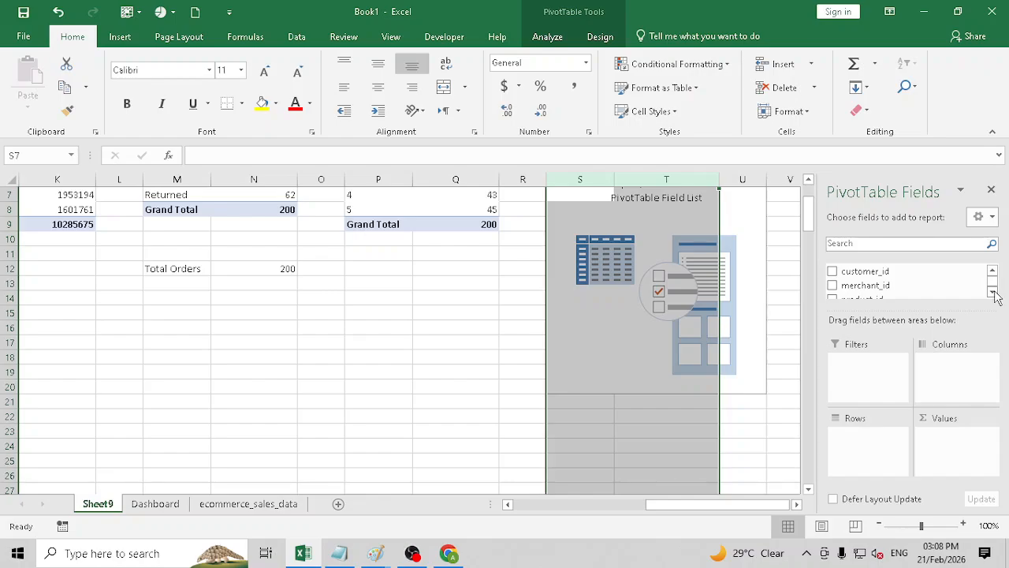
{"action": "left_click_drag", "start_coordinate": [953, 312], "coordinate": [953, 418]}
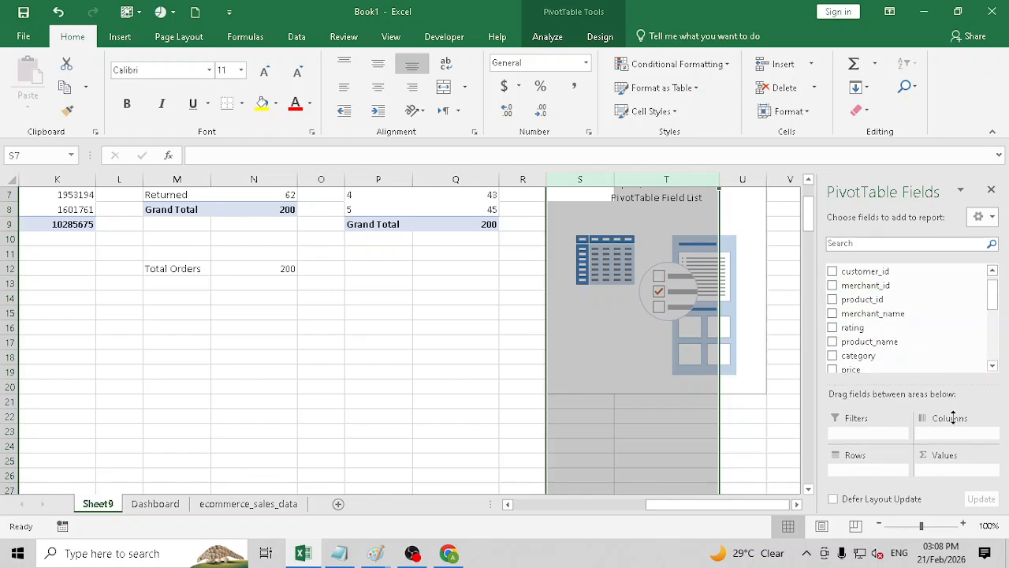
{"action": "scroll", "coordinate": [898, 343], "scroll_direction": "down", "scroll_amount": 6}
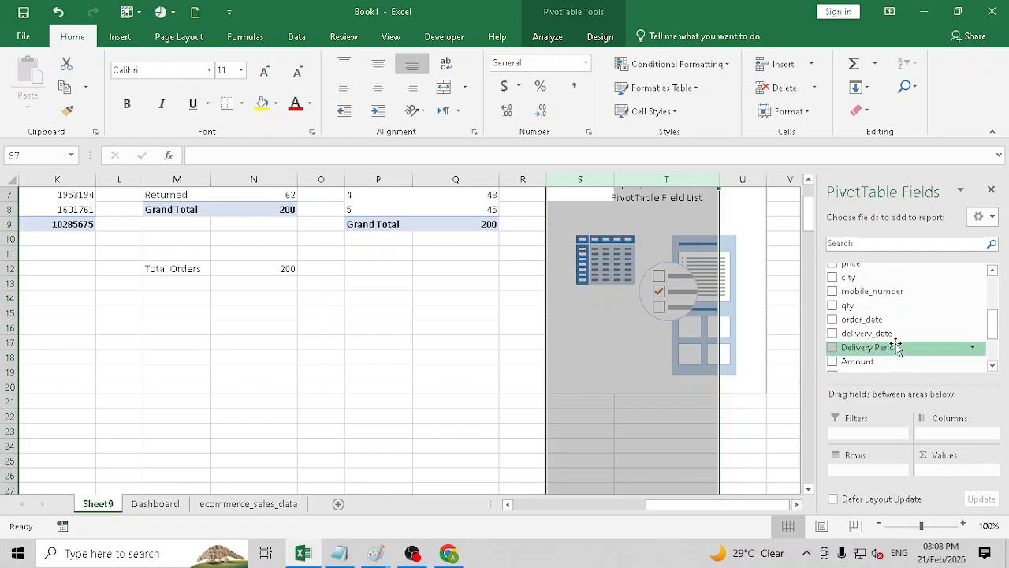
{"action": "scroll", "coordinate": [896, 349], "scroll_direction": "up", "scroll_amount": 6}
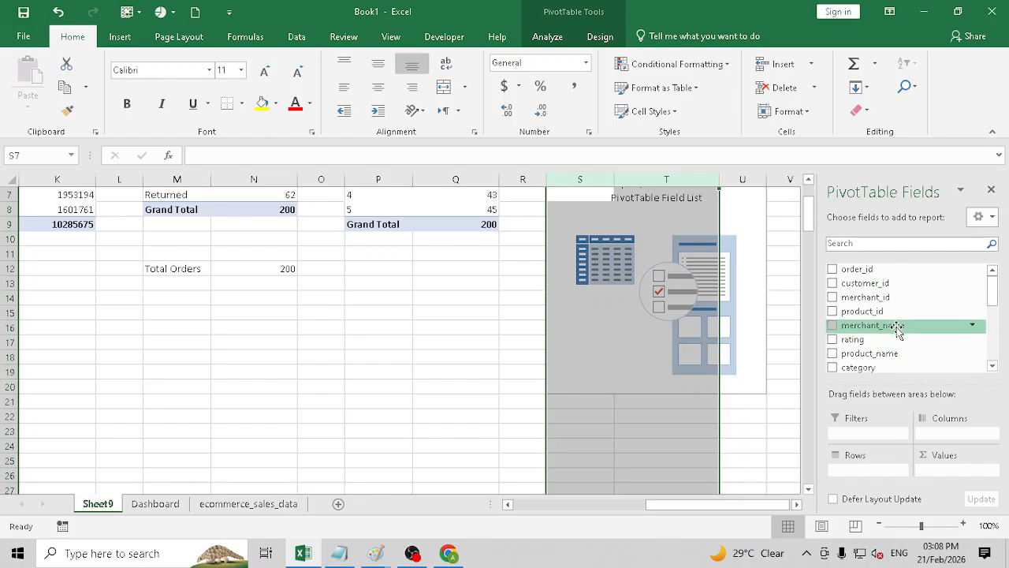
{"action": "left_click", "coordinate": [761, 389]}
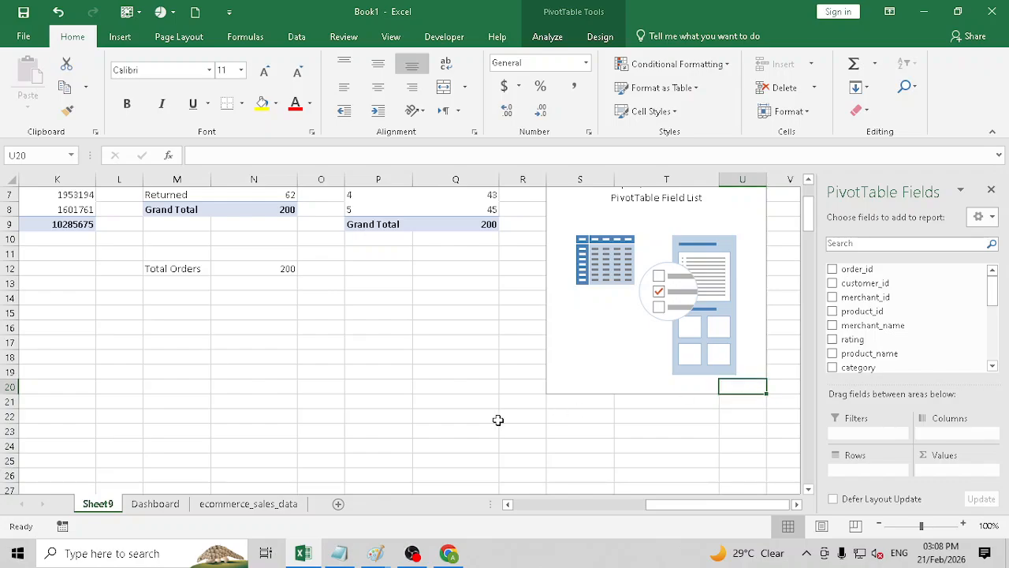
Open the Master_Data query behind the ecommerce_sales_data sheet in the Power Query Editor
{"action": "left_click", "coordinate": [236, 503]}
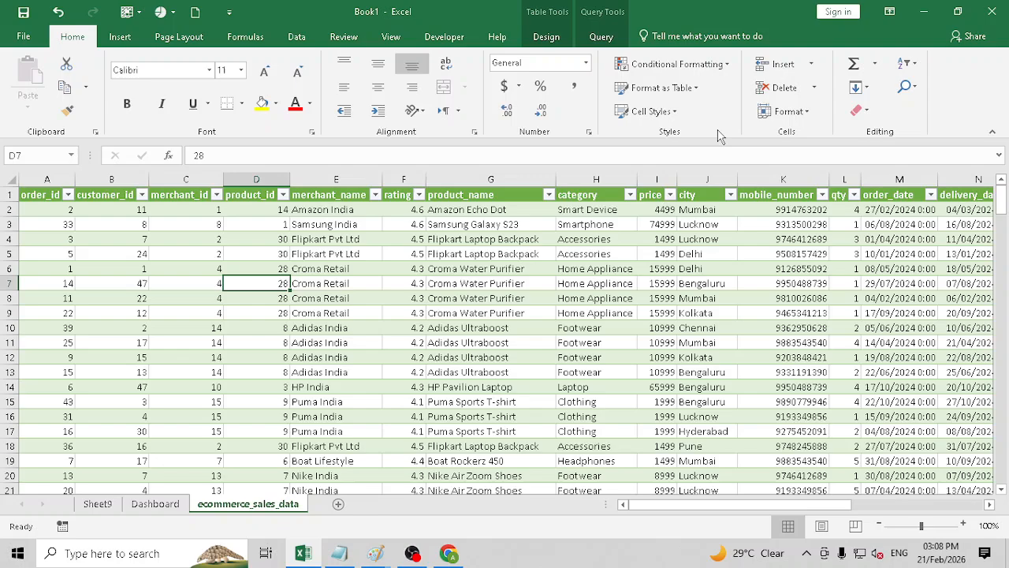
{"action": "left_click", "coordinate": [786, 313]}
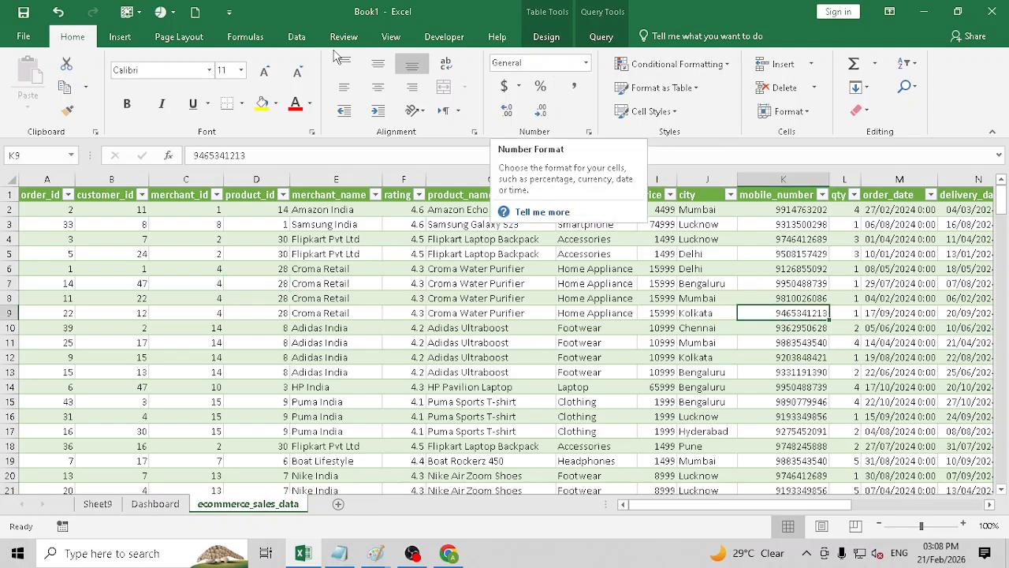
{"action": "left_click", "coordinate": [302, 40]}
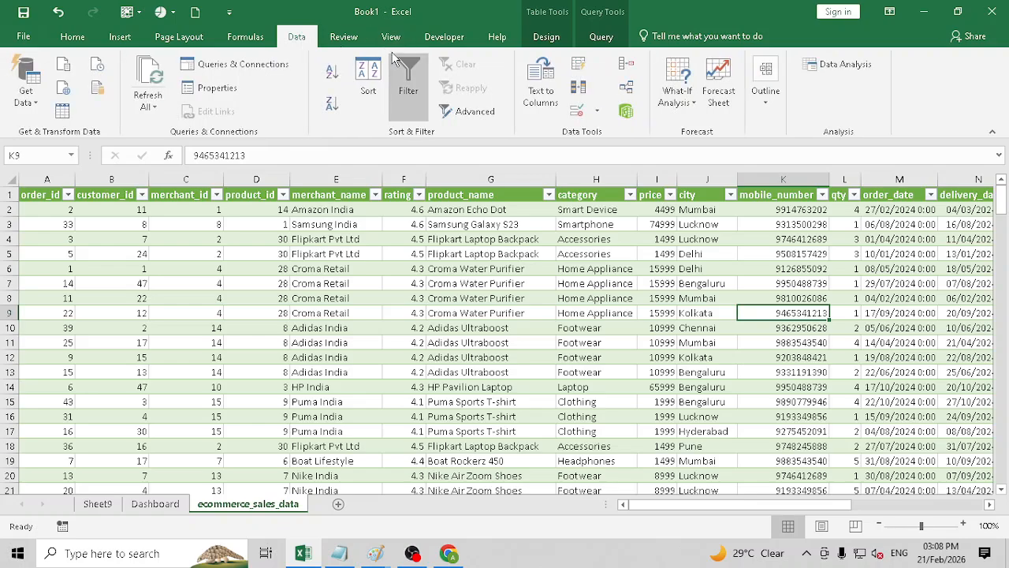
{"action": "left_click", "coordinate": [24, 98]}
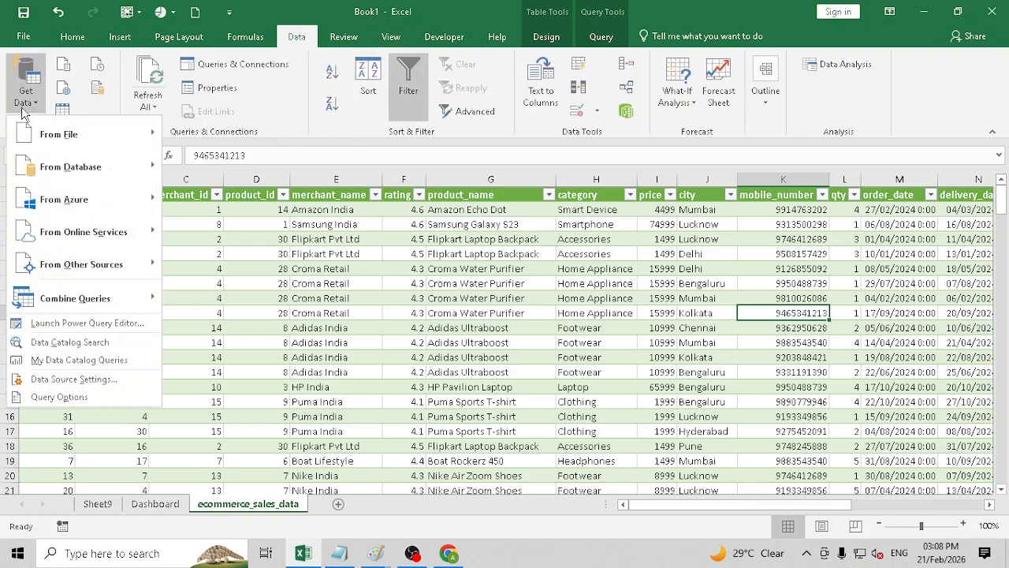
{"action": "left_click", "coordinate": [254, 64]}
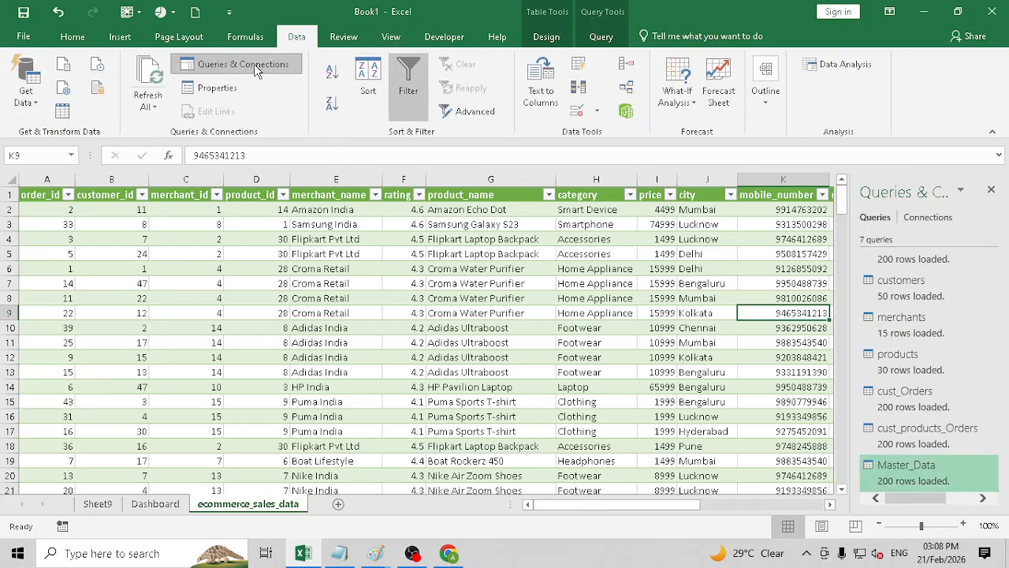
{"action": "double_click", "coordinate": [926, 467]}
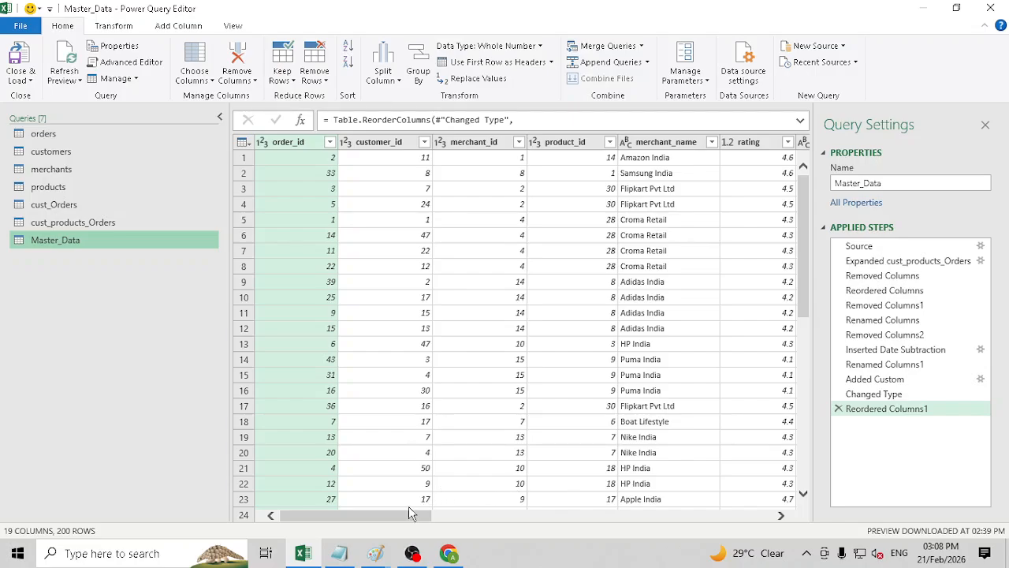
Examine the columns at the Expanded cust_products_Orders and Source steps, including the columns available for expansion, without expanding them again
{"action": "left_click", "coordinate": [900, 263]}
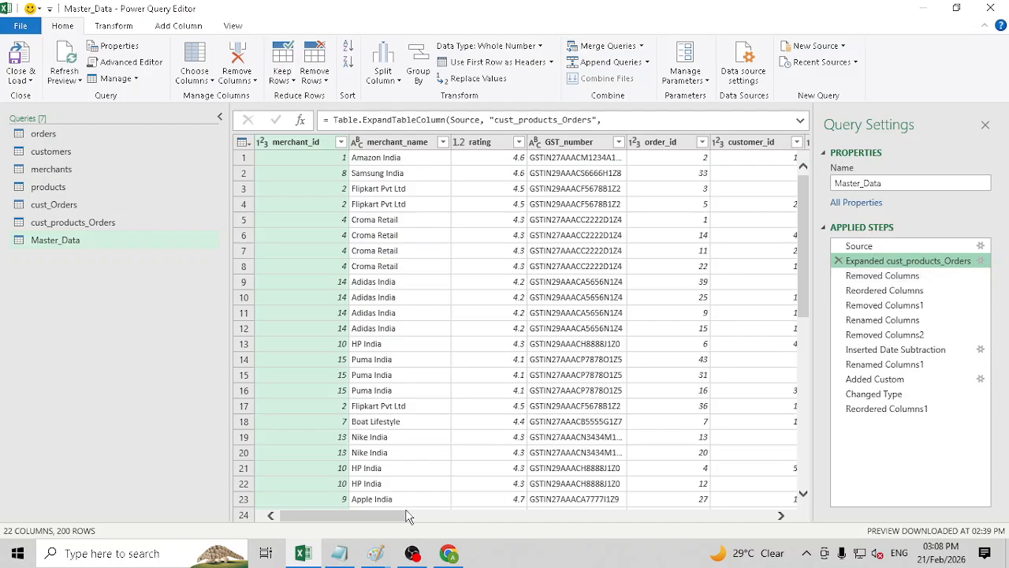
{"action": "left_click_drag", "start_coordinate": [405, 516], "coordinate": [820, 538]}
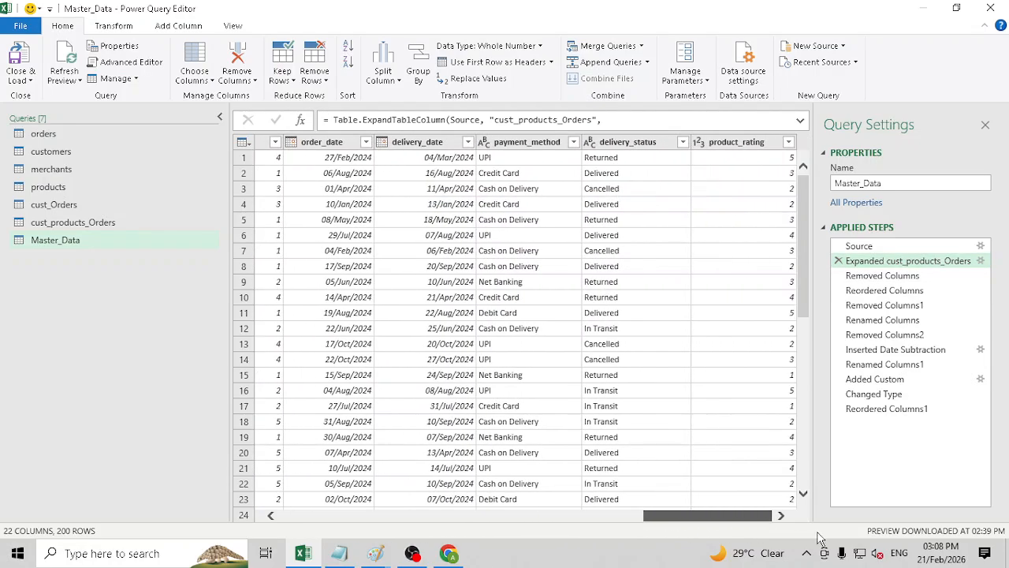
{"action": "left_click", "coordinate": [871, 248]}
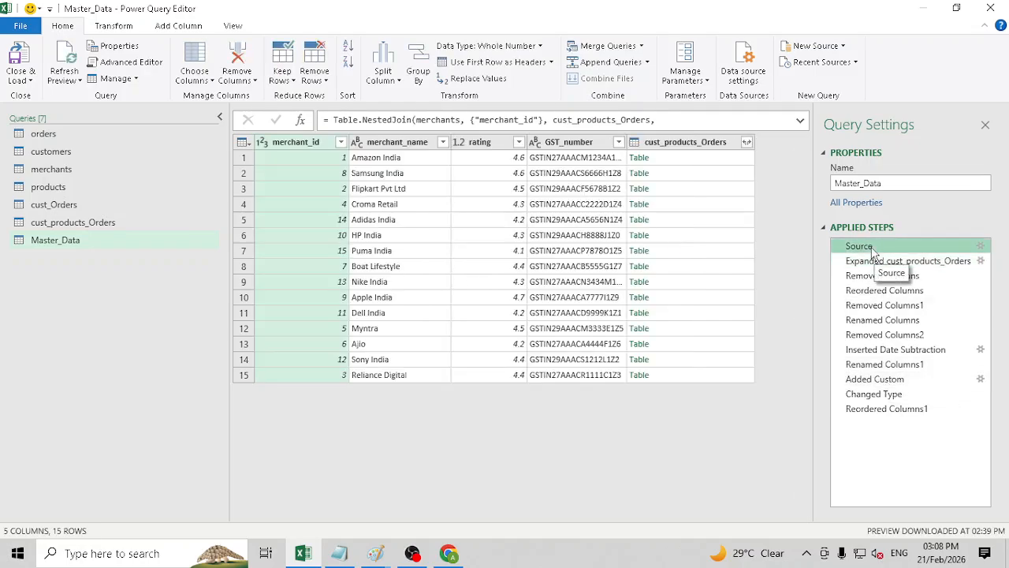
{"action": "left_click", "coordinate": [747, 142]}
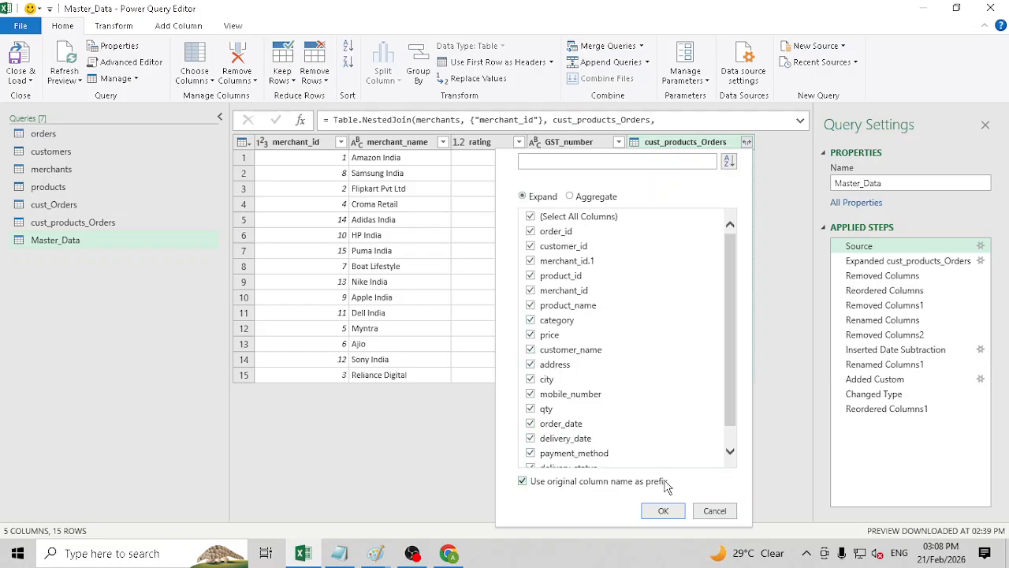
{"action": "left_click", "coordinate": [522, 482]}
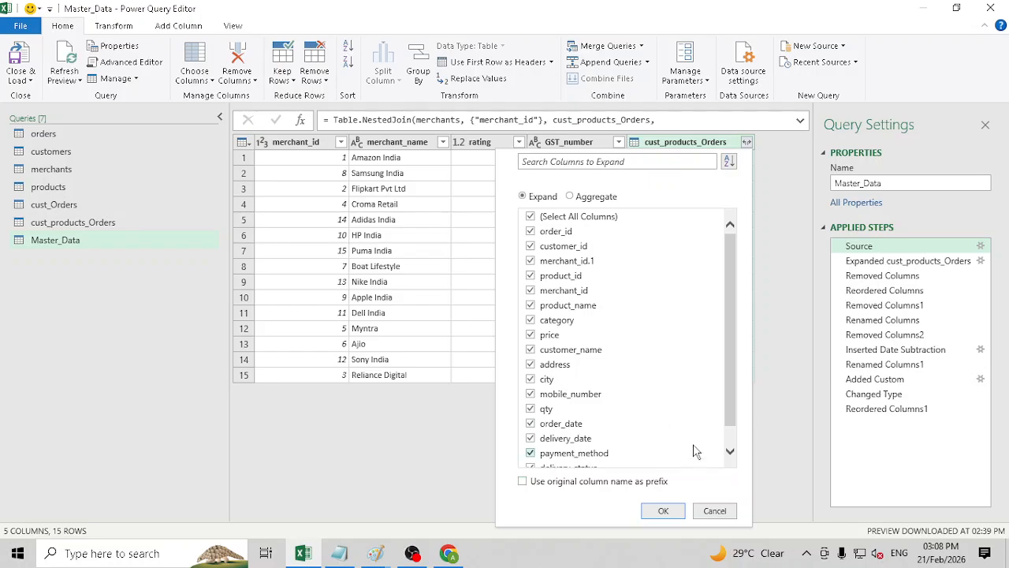
{"action": "left_click", "coordinate": [715, 511]}
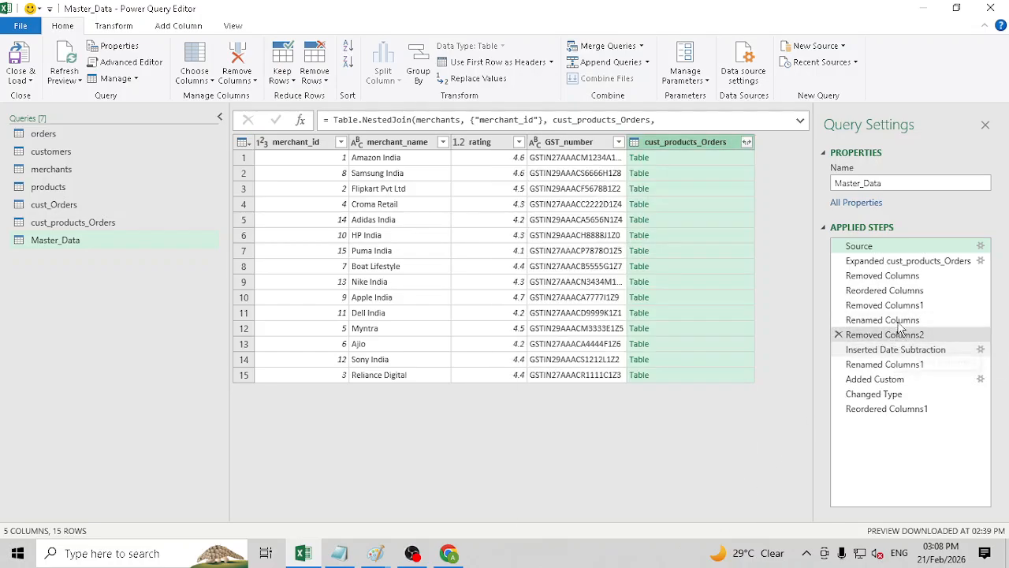
Compare the Master_Data applied steps between Reordered Columns and Renamed Columns1, checking which columns each one contains, including customer_name
{"action": "left_click", "coordinate": [899, 321]}
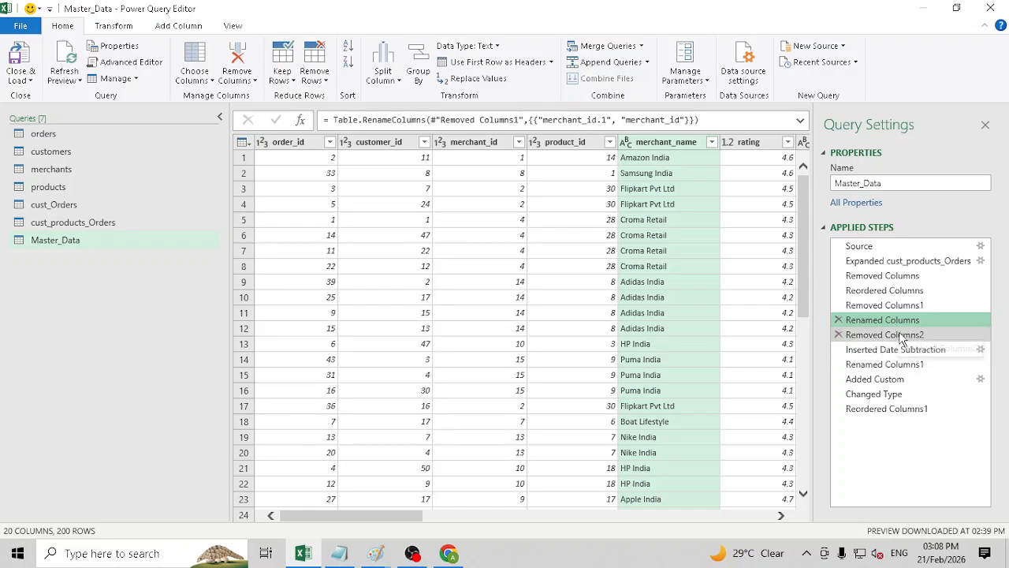
{"action": "left_click", "coordinate": [904, 310]}
{"action": "left_click", "coordinate": [898, 290]}
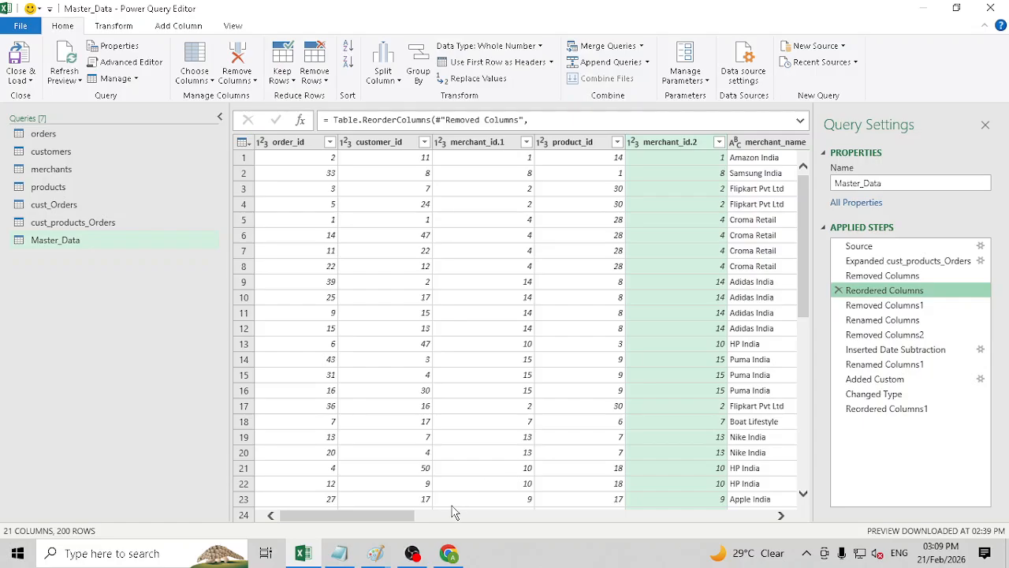
{"action": "left_click", "coordinate": [913, 366]}
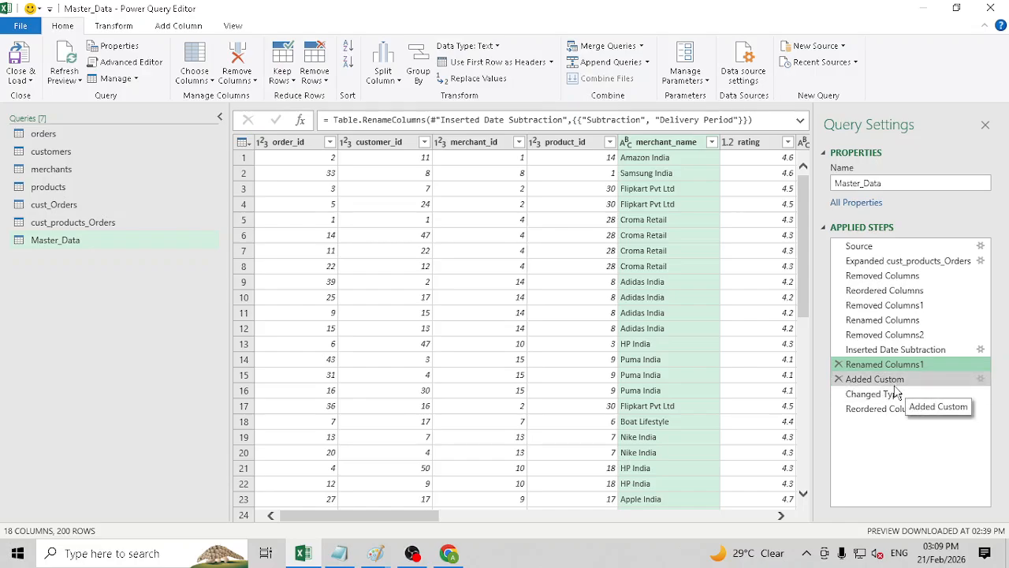
{"action": "left_click", "coordinate": [899, 349]}
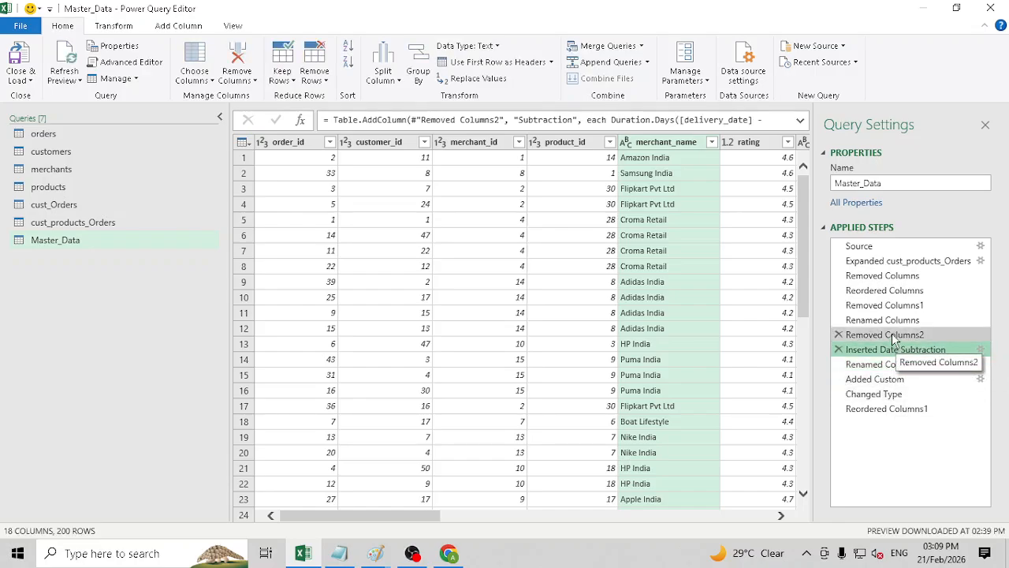
{"action": "left_click", "coordinate": [894, 335]}
{"action": "left_click", "coordinate": [889, 323]}
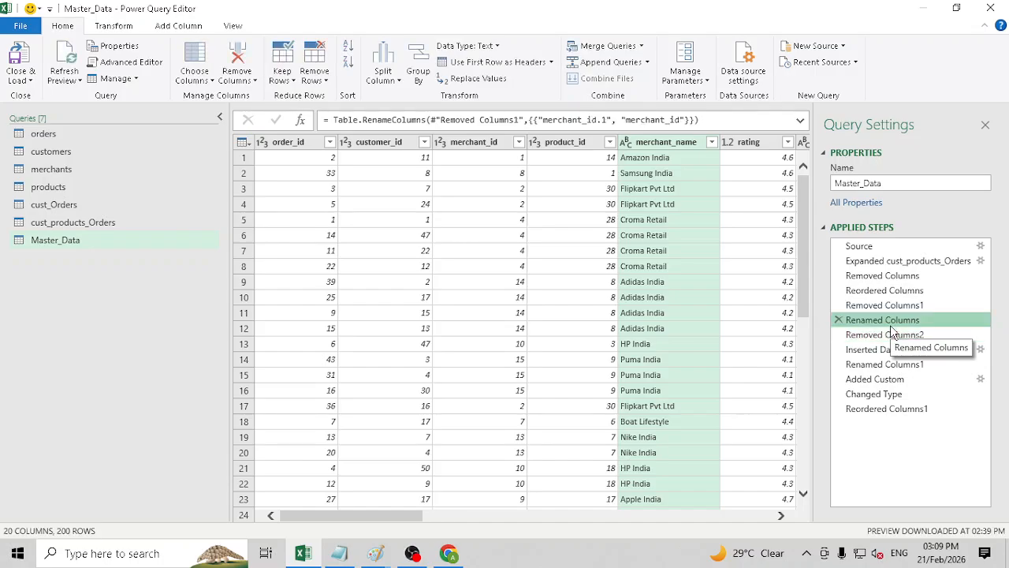
{"action": "left_click_drag", "start_coordinate": [404, 517], "coordinate": [534, 527]}
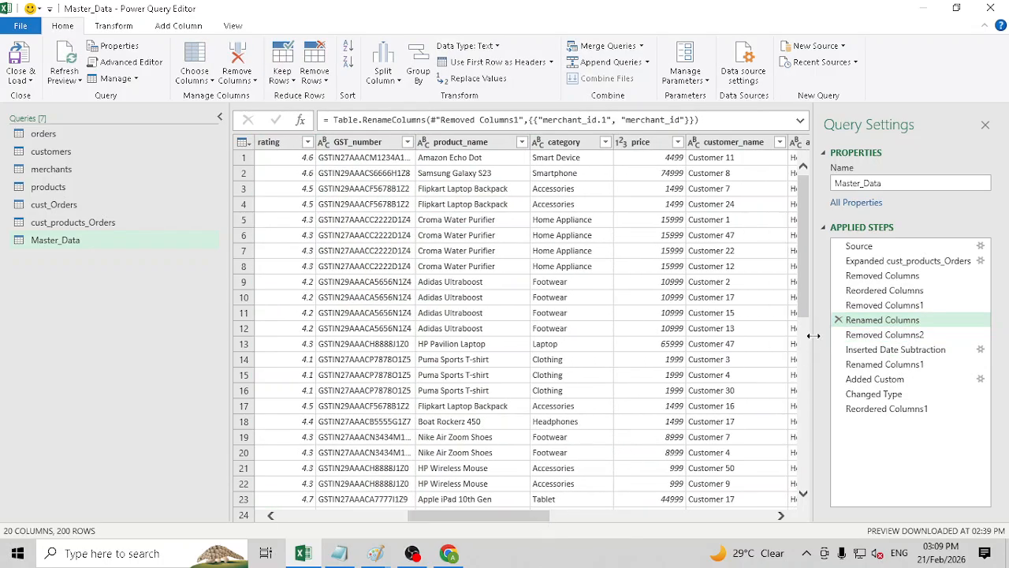
{"action": "left_click", "coordinate": [878, 305]}
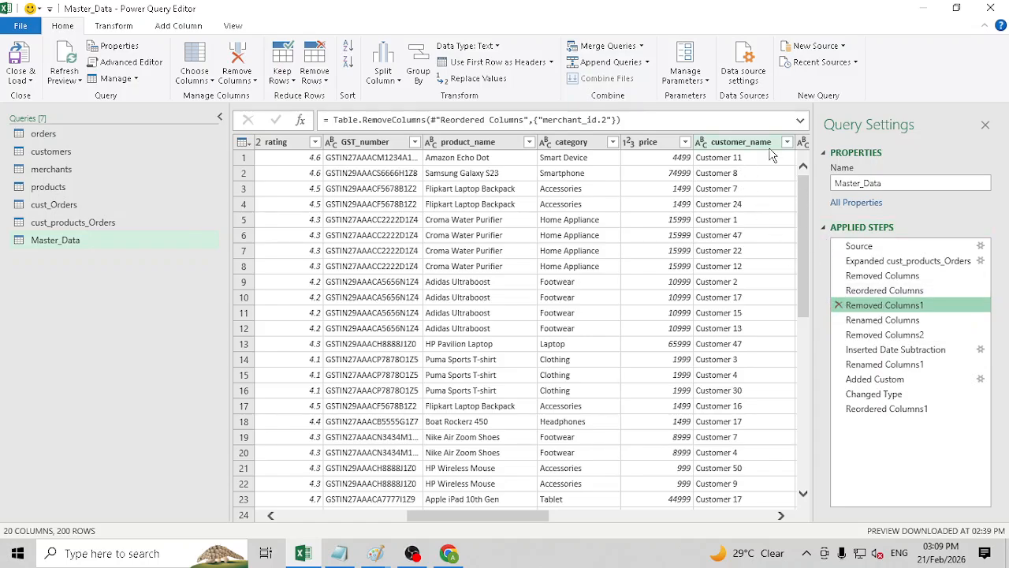
{"action": "left_click", "coordinate": [875, 290]}
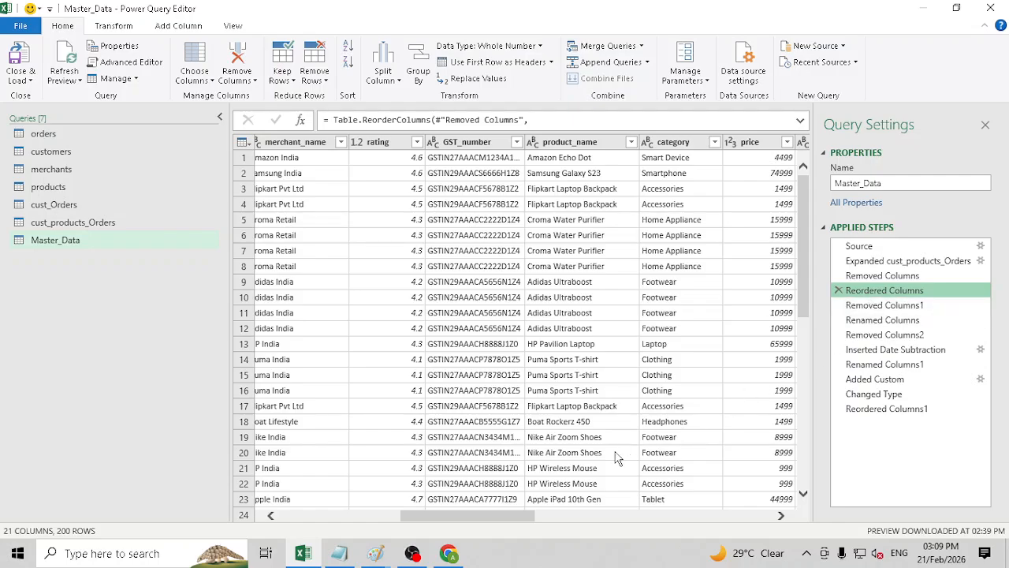
Review the remaining column-removal steps of Master_Data and delete the Removed Columns2 step that drops GST_number, customer_name and address
{"action": "left_click", "coordinate": [881, 305]}
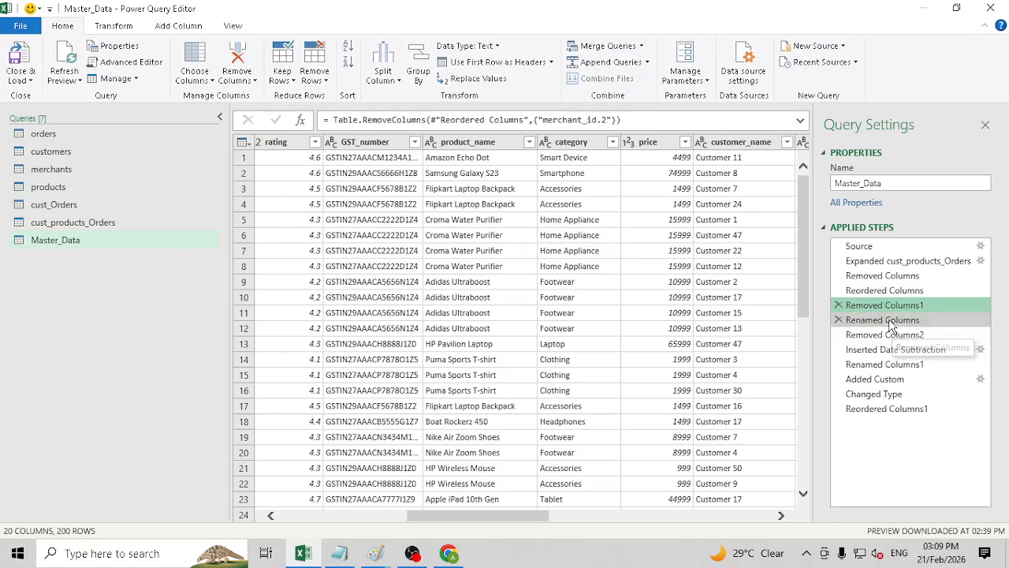
{"action": "left_click", "coordinate": [889, 320]}
{"action": "left_click", "coordinate": [889, 336]}
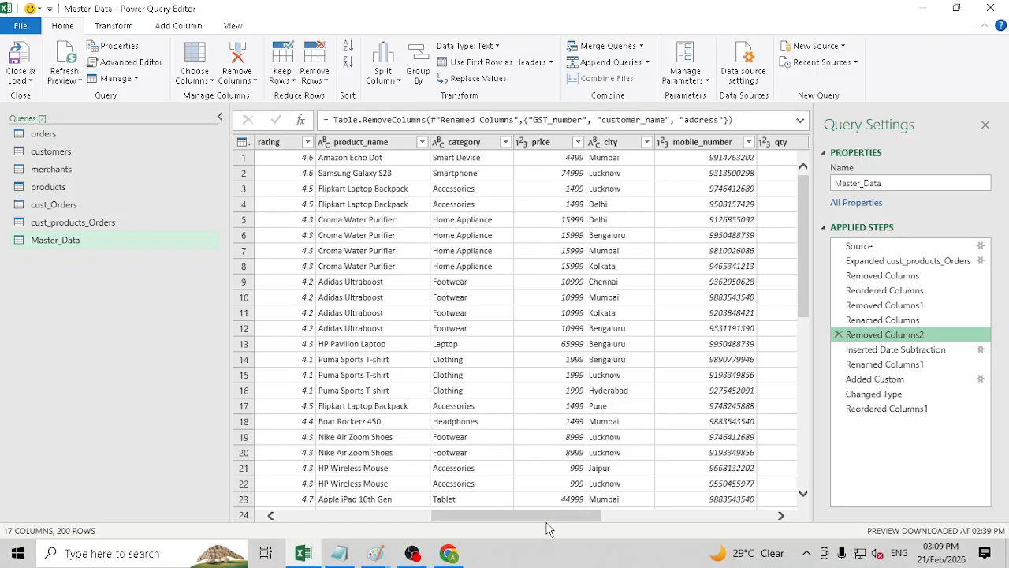
{"action": "left_click_drag", "start_coordinate": [549, 517], "coordinate": [600, 531]}
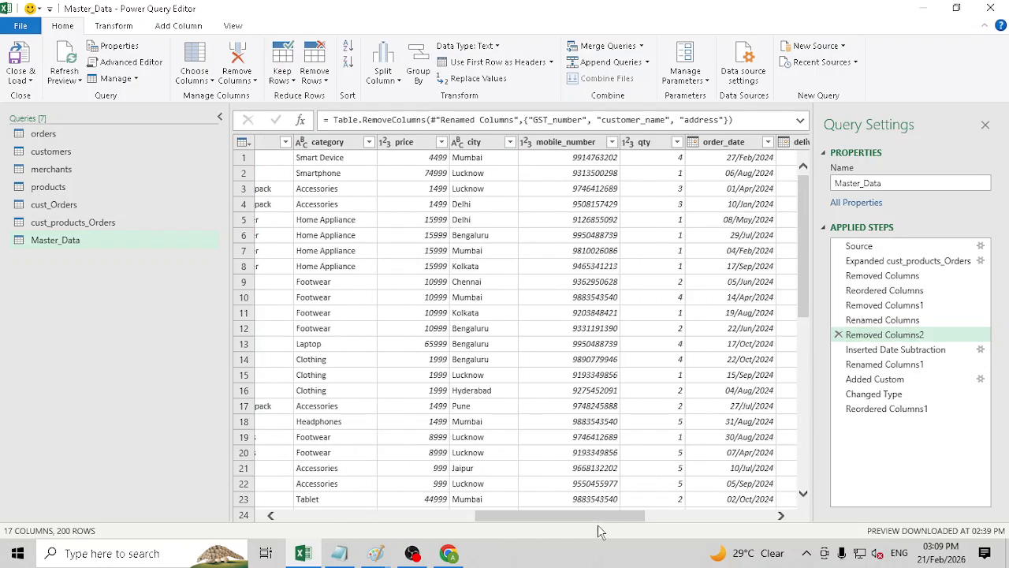
{"action": "left_click", "coordinate": [838, 335]}
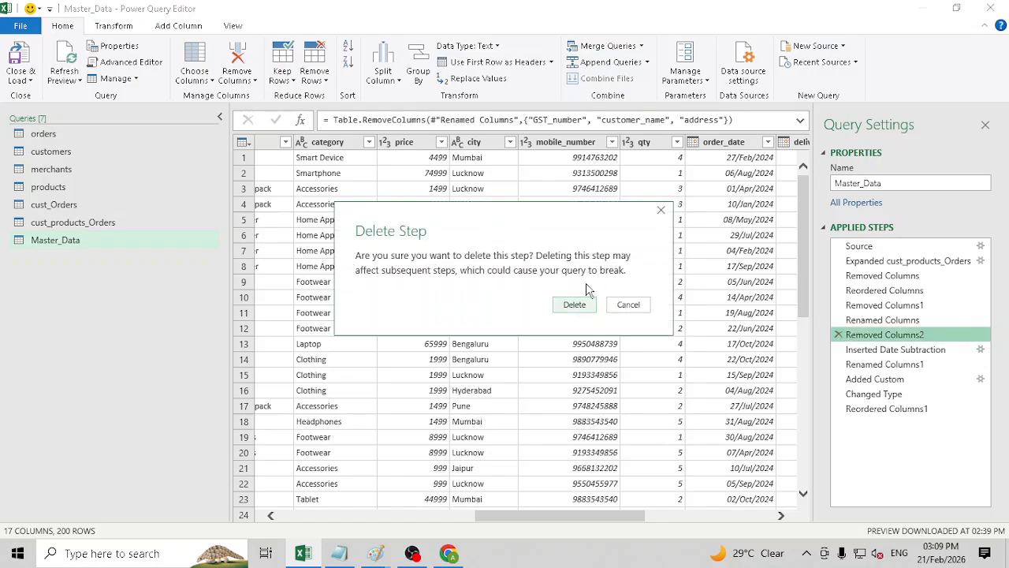
{"action": "left_click", "coordinate": [574, 305]}
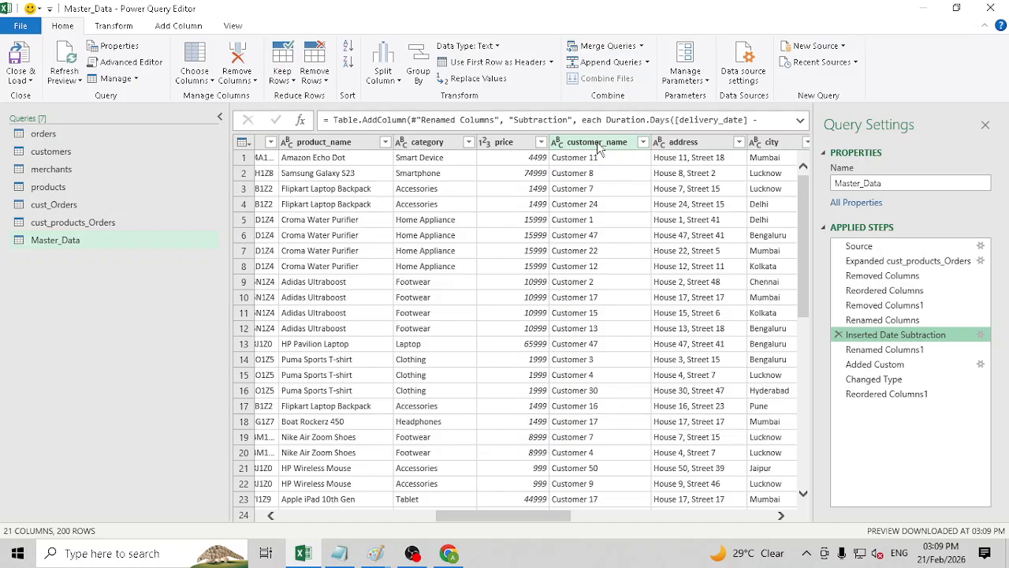
Close and load the revised Master_Data query, and check the customer_name column in the ecommerce_sales_data sheet
{"action": "left_click", "coordinate": [21, 80]}
{"action": "left_click", "coordinate": [35, 94]}
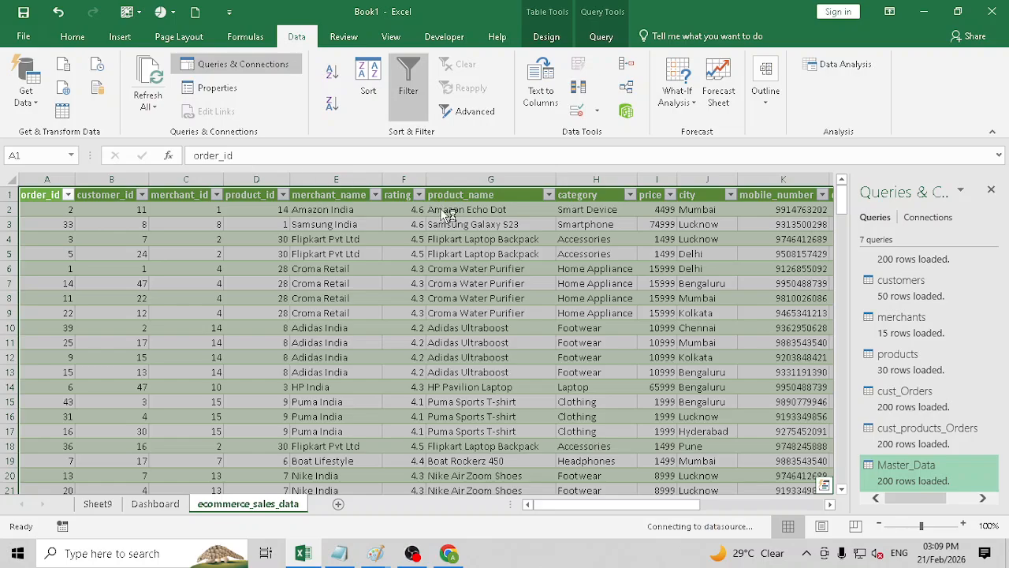
{"action": "left_click_drag", "start_coordinate": [639, 513], "coordinate": [674, 513]}
{"action": "left_click", "coordinate": [640, 172]}
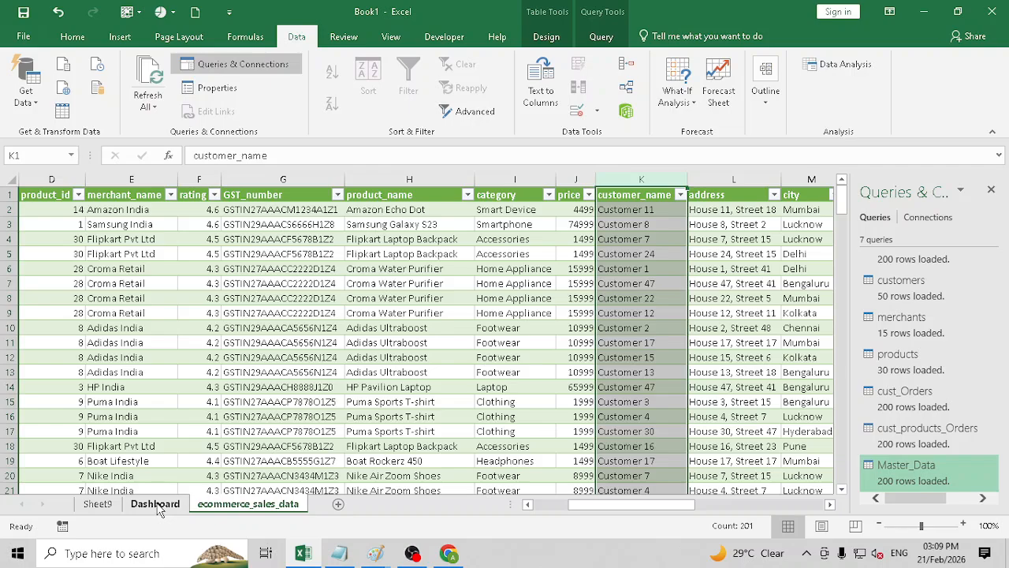
Close the queries pane on Sheet9 and refresh the empty pivot table in column S
{"action": "left_click", "coordinate": [110, 508]}
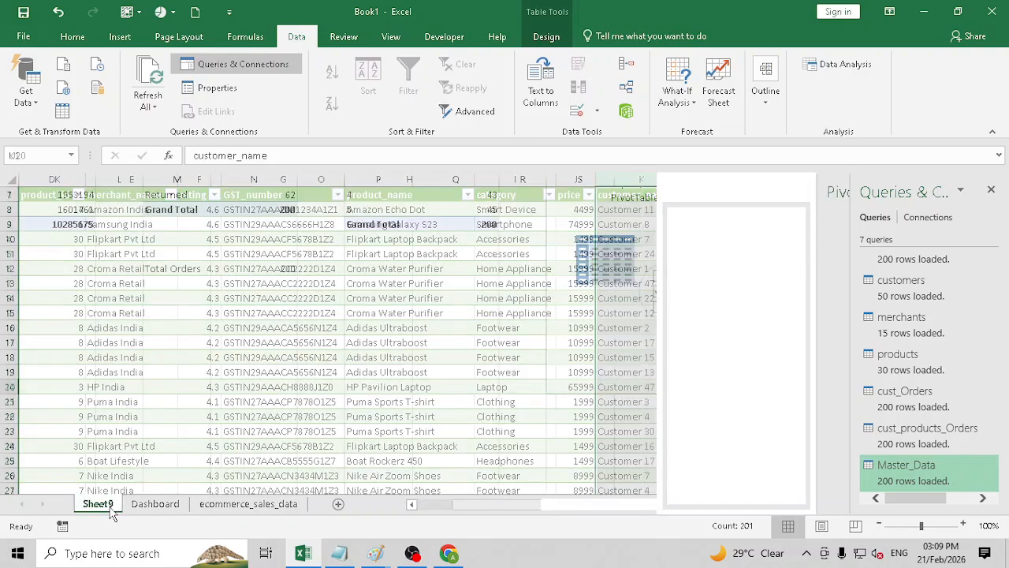
{"action": "left_click", "coordinate": [586, 206]}
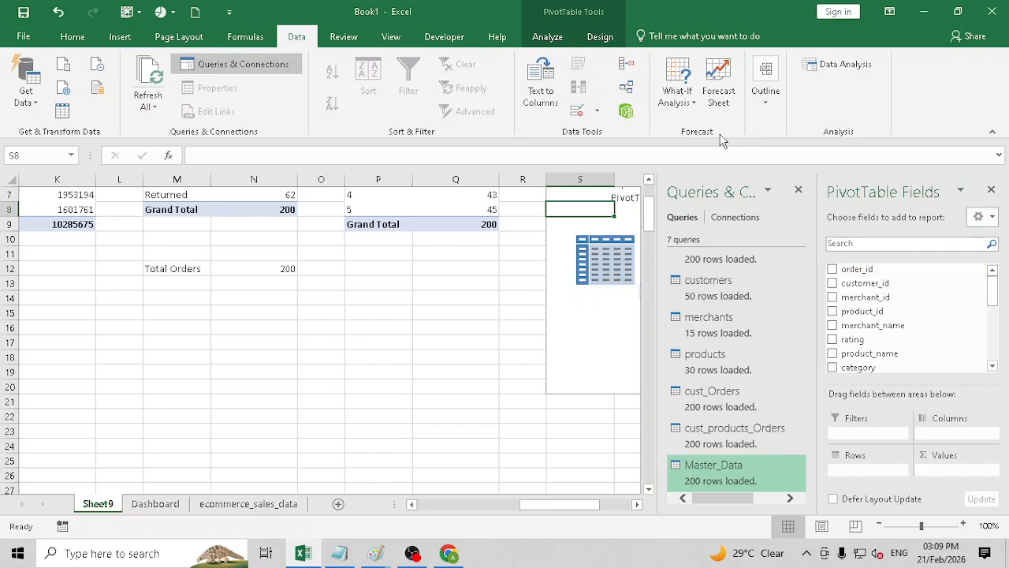
{"action": "left_click", "coordinate": [797, 190]}
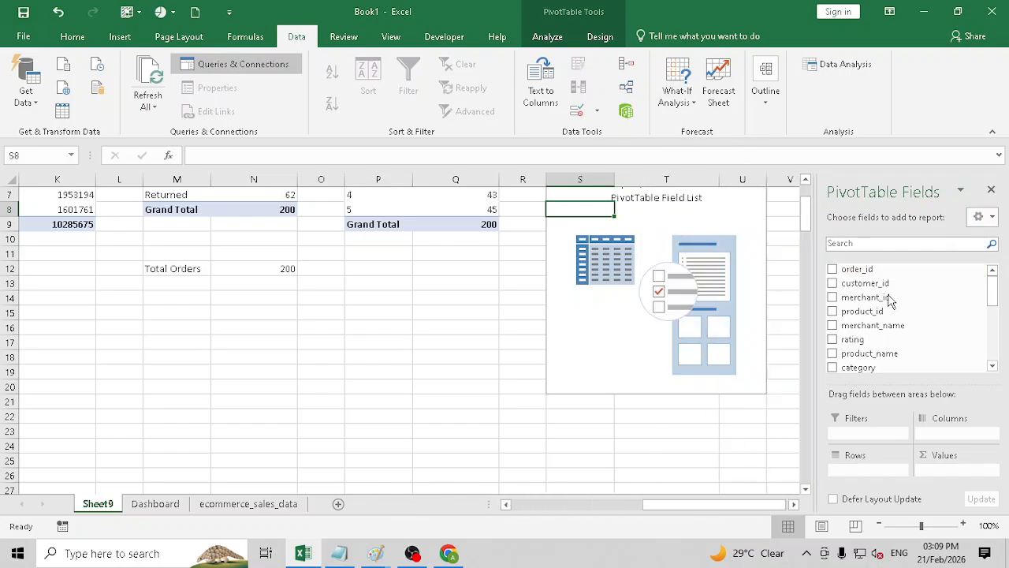
{"action": "left_click", "coordinate": [562, 38]}
{"action": "left_click", "coordinate": [536, 107]}
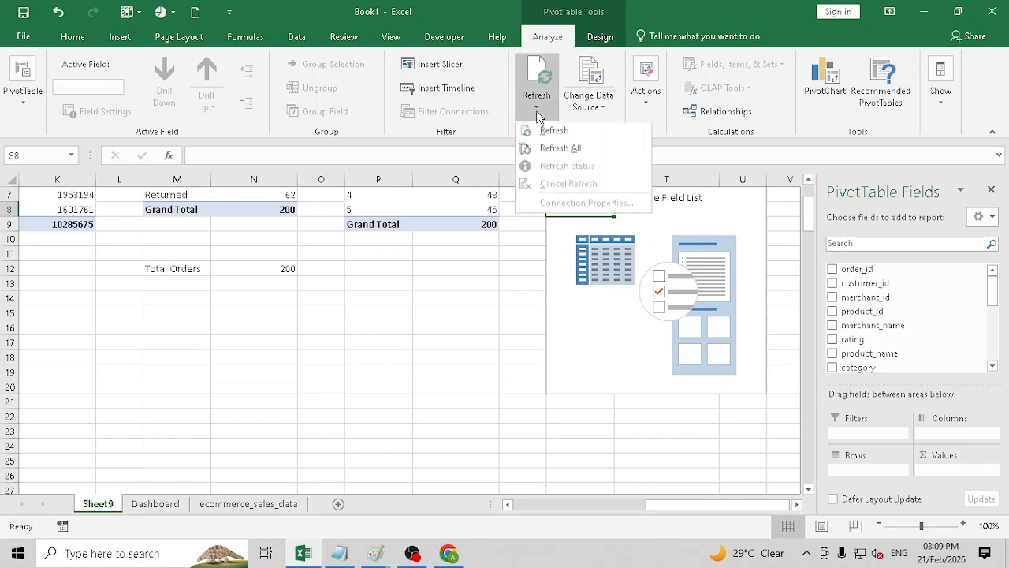
{"action": "left_click", "coordinate": [544, 85]}
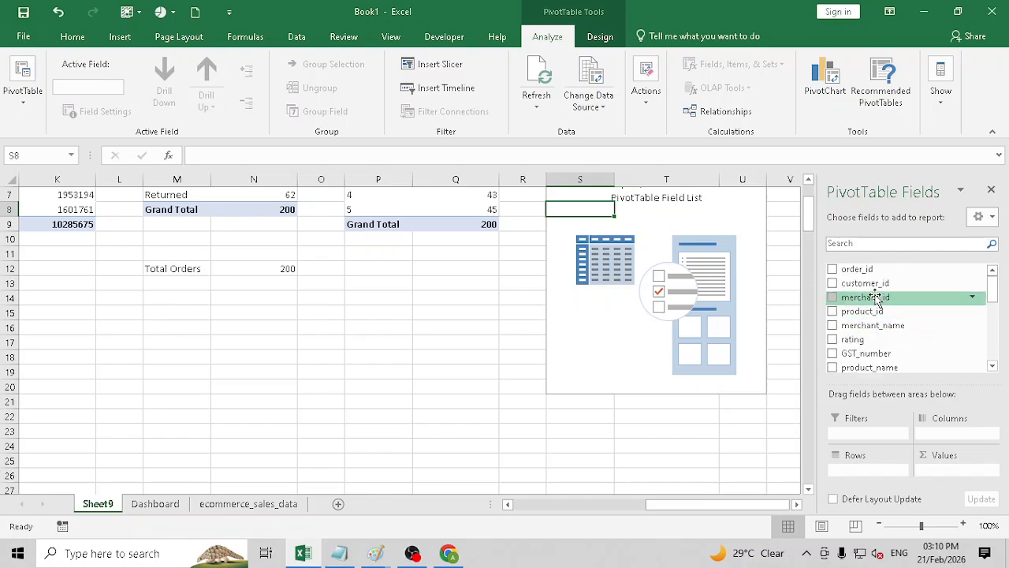
Add customer_name as the row field of the column S pivot table and look through the customer list and available fields
{"action": "left_click_drag", "start_coordinate": [993, 294], "coordinate": [863, 470]}
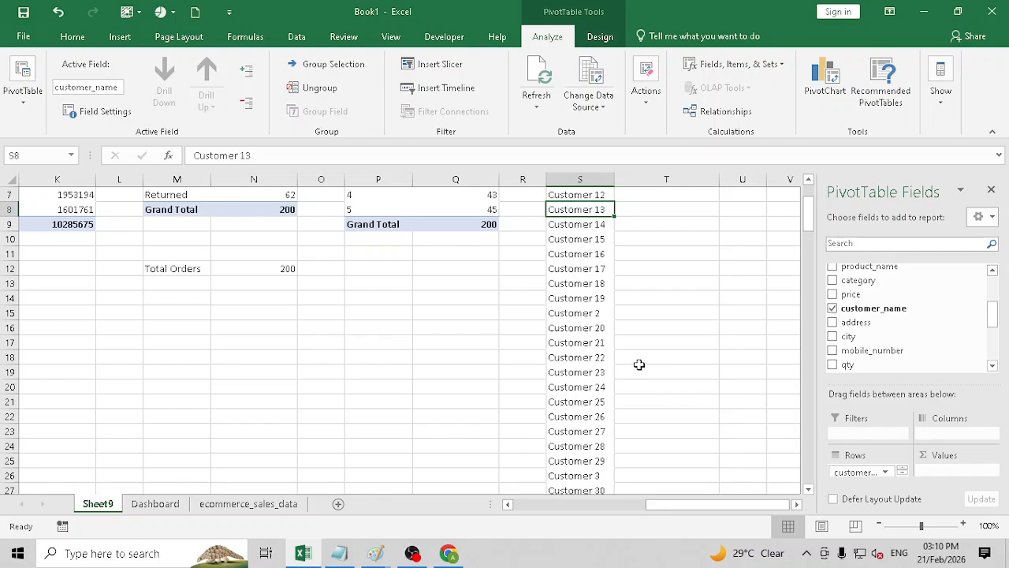
{"action": "scroll", "coordinate": [638, 365], "scroll_direction": "down", "scroll_amount": 2}
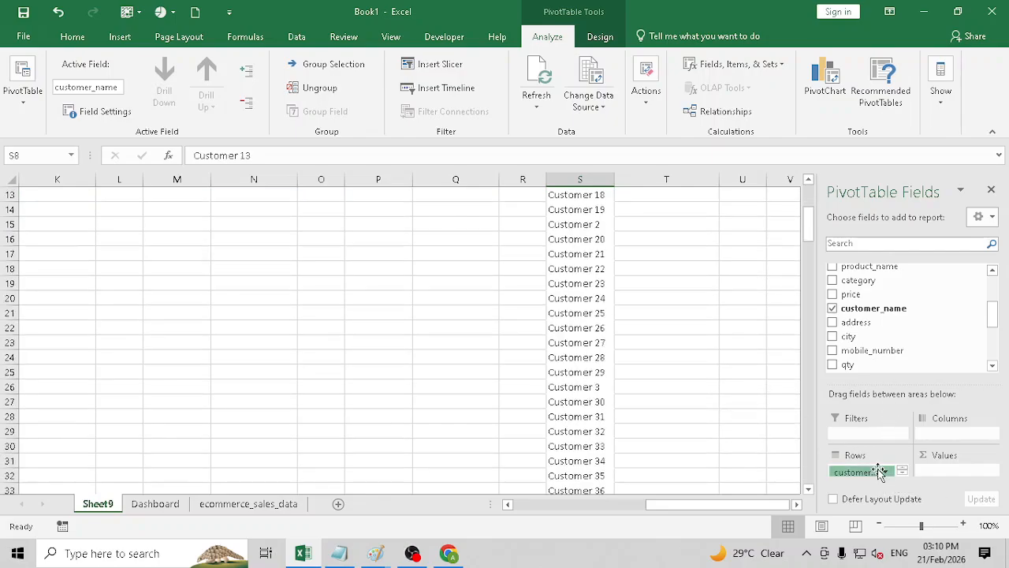
{"action": "mouse_move", "coordinate": [881, 471]}
{"action": "left_mouse_down"}
{"action": "mouse_move", "coordinate": [958, 473]}
{"action": "mouse_move", "coordinate": [875, 477]}
{"action": "mouse_move", "coordinate": [867, 461]}
{"action": "left_mouse_up"}
{"action": "scroll", "coordinate": [686, 371], "scroll_direction": "up", "scroll_amount": 4}
{"action": "scroll", "coordinate": [698, 344], "scroll_direction": "up", "scroll_amount": 1}
{"action": "scroll", "coordinate": [871, 347], "scroll_direction": "up", "scroll_amount": 3}
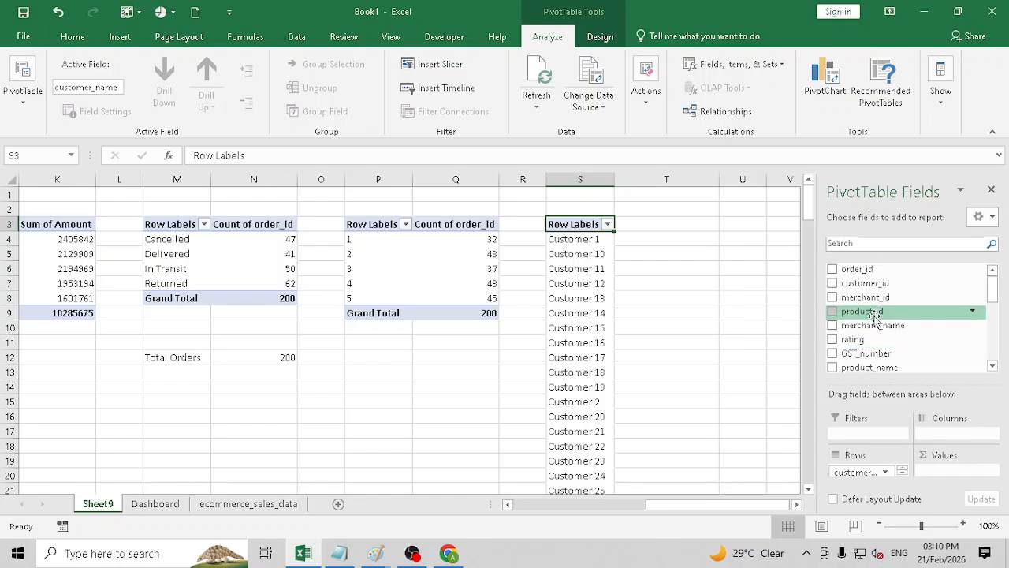
{"action": "scroll", "coordinate": [871, 331], "scroll_direction": "down", "scroll_amount": 4}
{"action": "scroll", "coordinate": [839, 319], "scroll_direction": "up", "scroll_amount": 3}
{"action": "scroll", "coordinate": [839, 319], "scroll_direction": "down", "scroll_amount": 2}
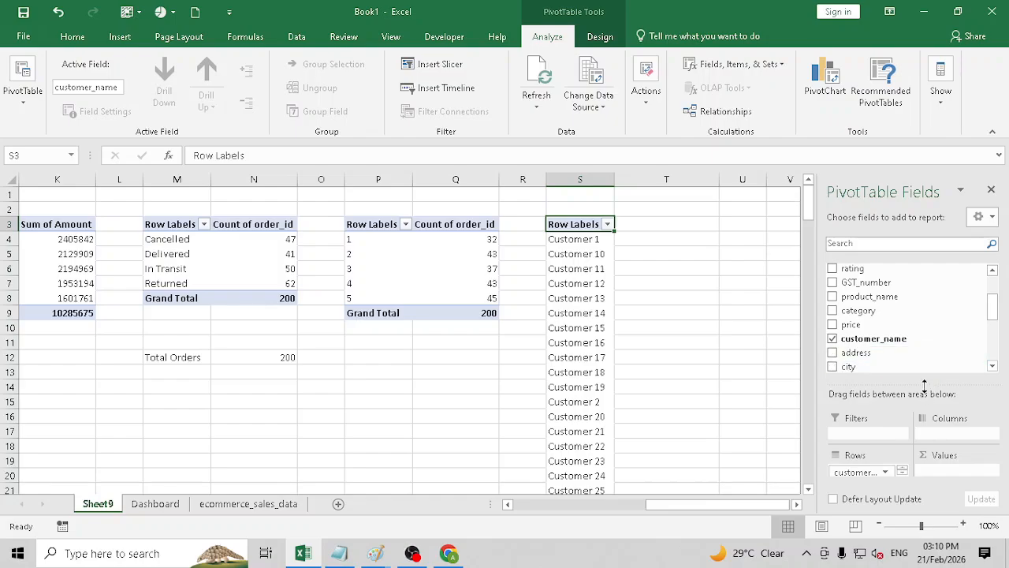
Enlarge the field areas, move customer_name from rows to values, and try summarizing it by Sum
{"action": "left_click_drag", "start_coordinate": [924, 385], "coordinate": [924, 309]}
{"action": "left_click_drag", "start_coordinate": [865, 433], "coordinate": [920, 446]}
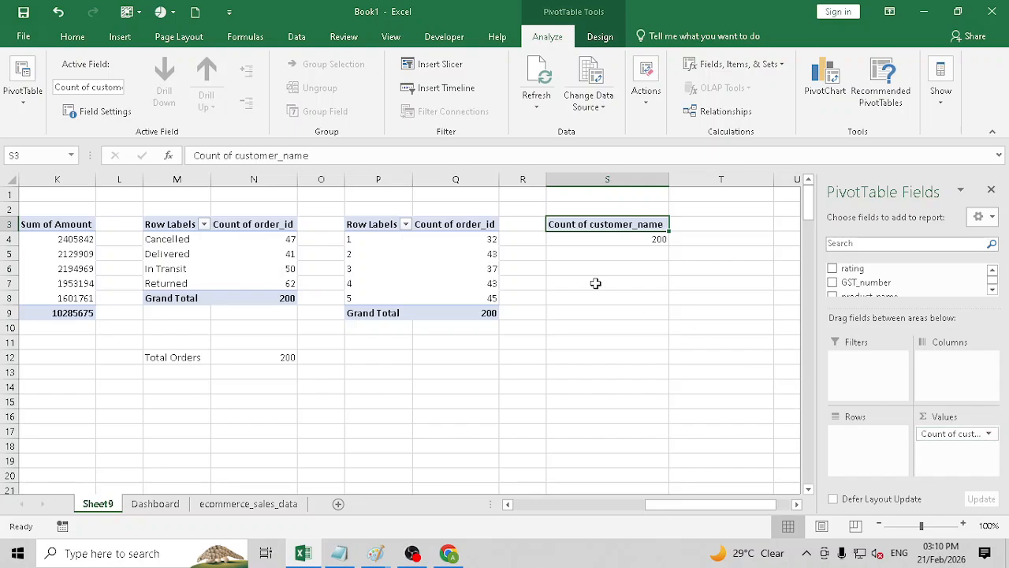
{"action": "left_click", "coordinate": [950, 433]}
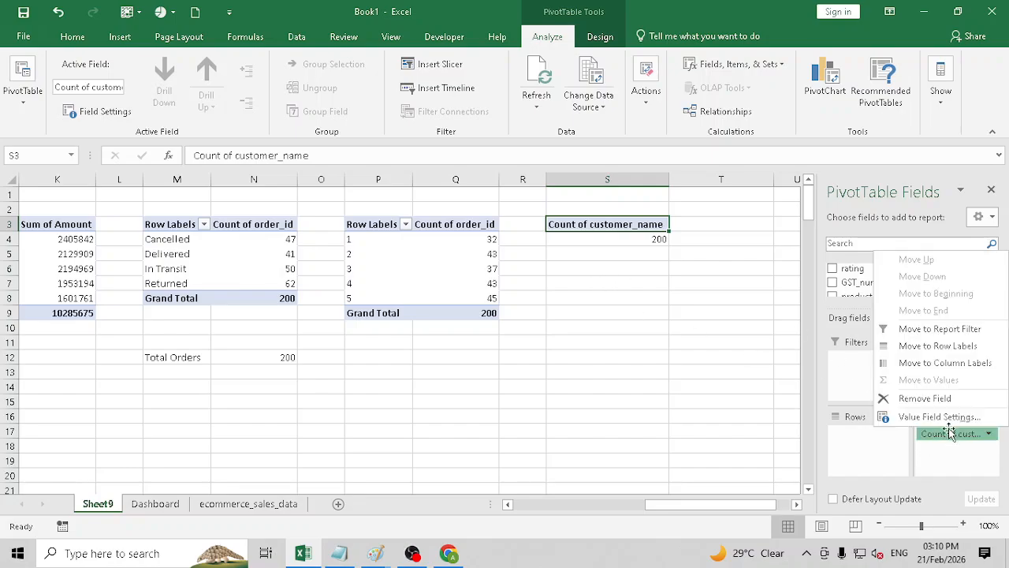
{"action": "left_click", "coordinate": [946, 419]}
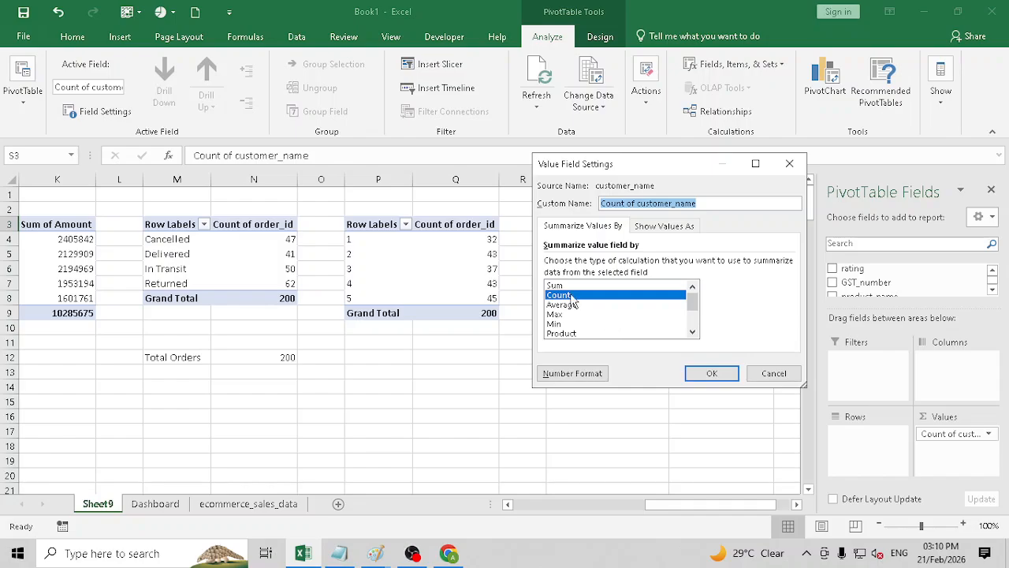
{"action": "left_click", "coordinate": [566, 285]}
{"action": "left_click", "coordinate": [711, 374]}
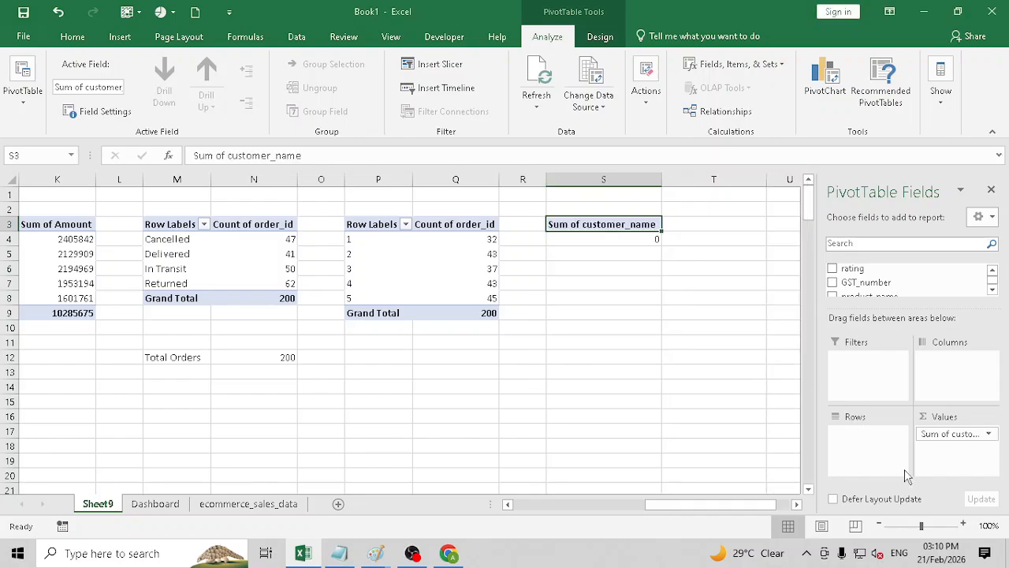
Set the customer_name value field to Count, and move customer_name back to the pivot table's rows
{"action": "left_click", "coordinate": [963, 433]}
{"action": "left_click", "coordinate": [915, 418]}
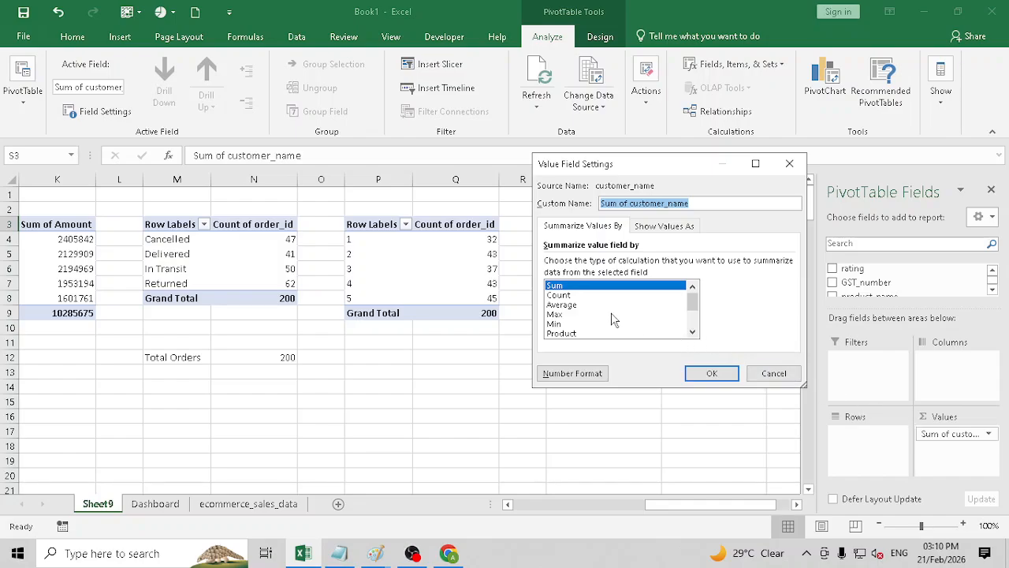
{"action": "left_click", "coordinate": [559, 295]}
{"action": "left_click", "coordinate": [709, 373]}
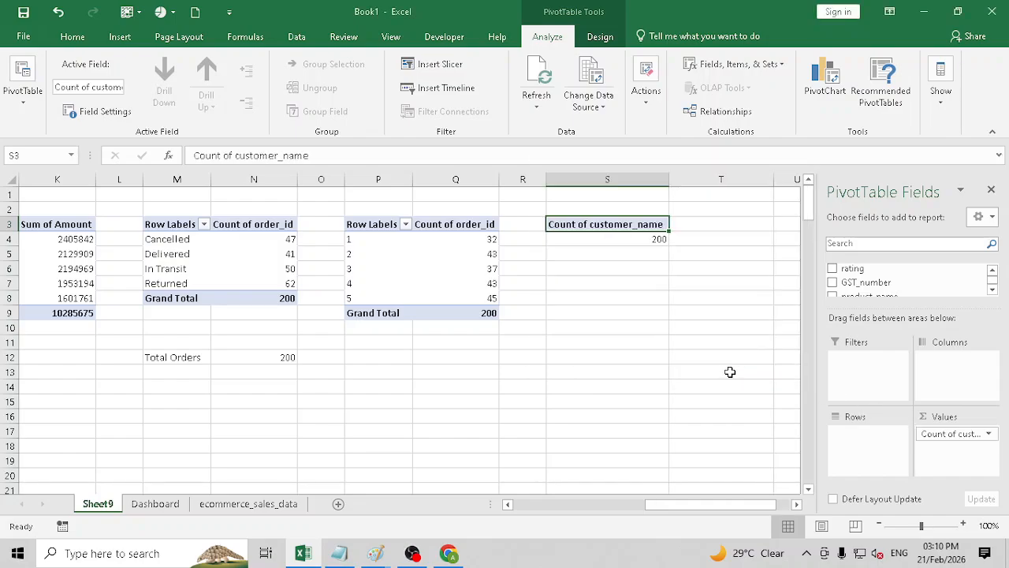
{"action": "left_click_drag", "start_coordinate": [952, 433], "coordinate": [863, 433]}
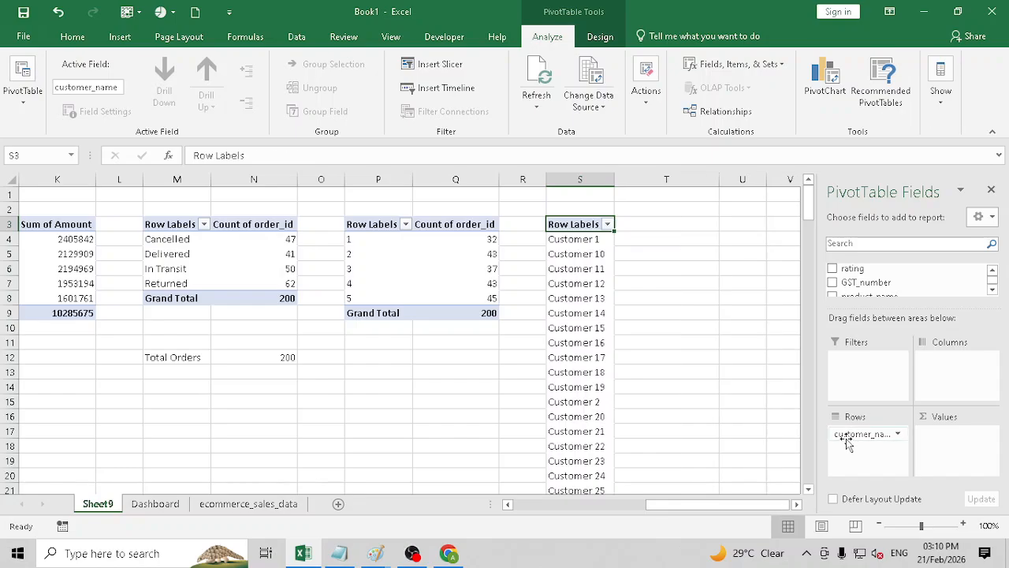
Enter a COUNT formula in S57 below the pivot table, covering the customer names in S4:S53
{"action": "scroll", "coordinate": [607, 328], "scroll_direction": "down", "scroll_amount": 10}
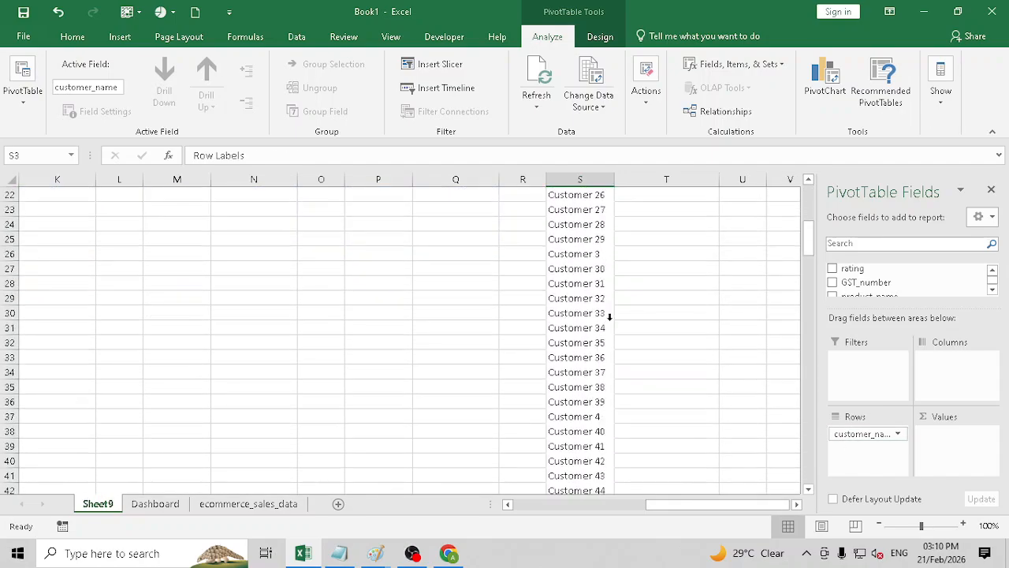
{"action": "scroll", "coordinate": [615, 333], "scroll_direction": "down", "scroll_amount": 4}
{"action": "scroll", "coordinate": [678, 382], "scroll_direction": "up", "scroll_amount": 5}
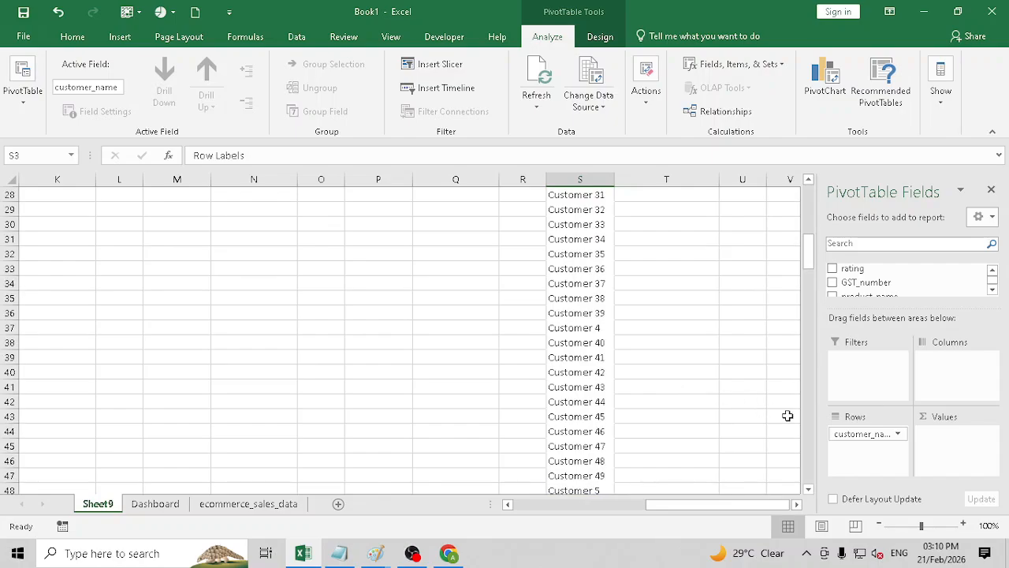
{"action": "scroll", "coordinate": [725, 421], "scroll_direction": "down", "scroll_amount": 4}
{"action": "scroll", "coordinate": [590, 416], "scroll_direction": "down", "scroll_amount": 1}
{"action": "left_click", "coordinate": [585, 398]}
{"action": "scroll", "coordinate": [592, 399], "scroll_direction": "up", "scroll_amount": 2}
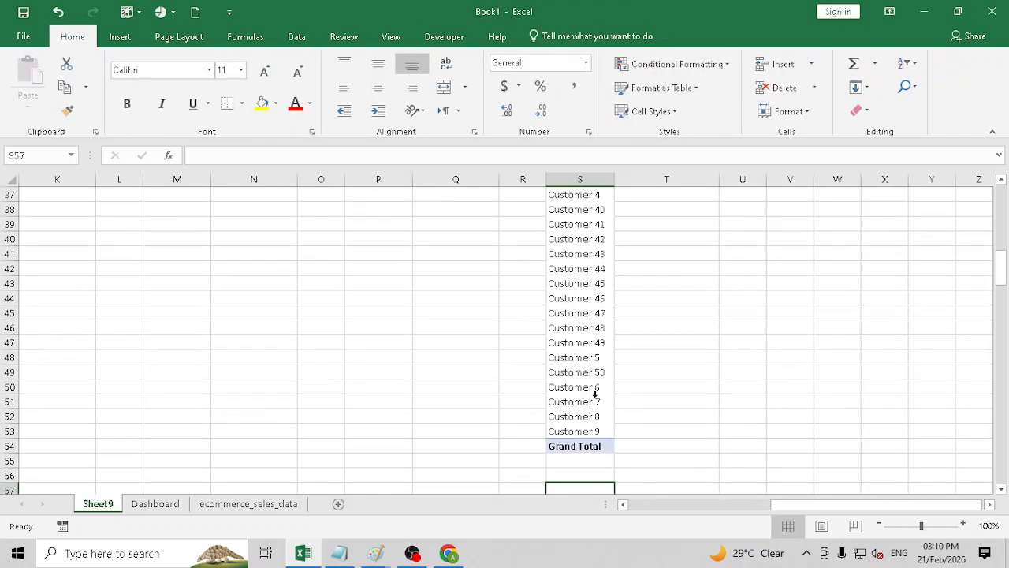
{"action": "type", "text": "=count("}
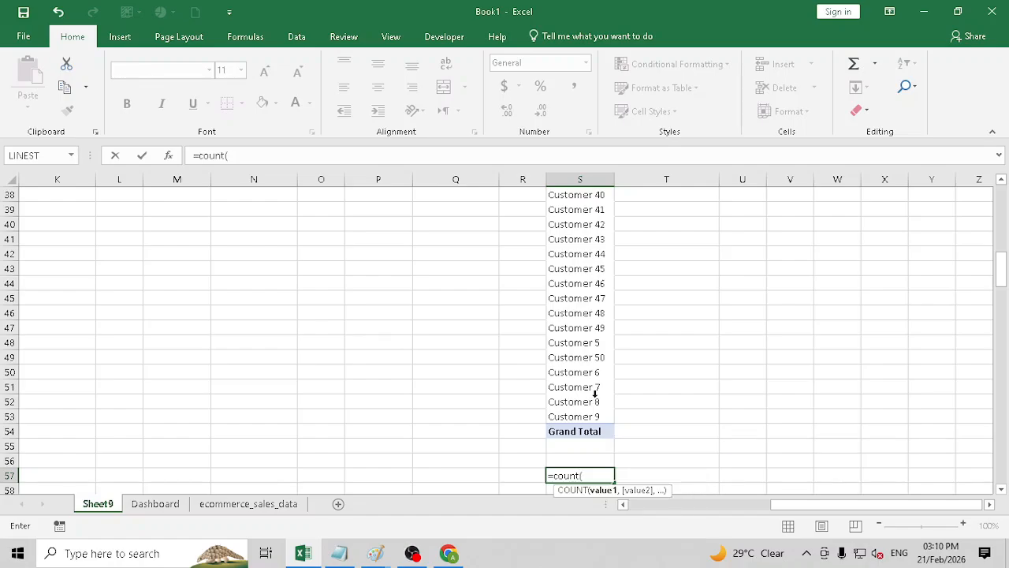
{"action": "scroll", "coordinate": [602, 389], "scroll_direction": "up", "scroll_amount": 12}
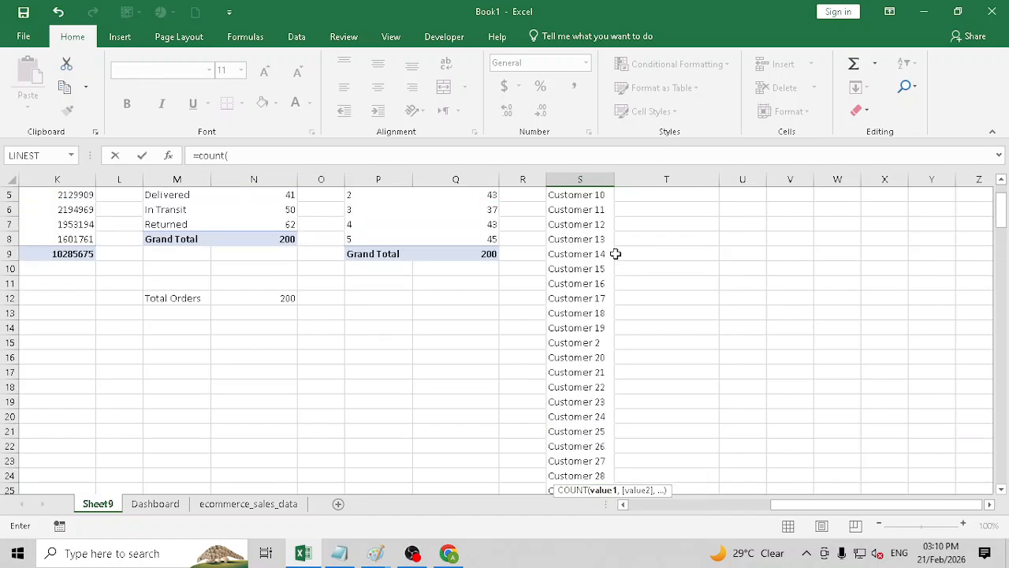
{"action": "mouse_move", "coordinate": [604, 242]}
{"action": "left_mouse_down"}
{"action": "mouse_move", "coordinate": [573, 538]}
{"action": "mouse_move", "coordinate": [590, 500]}
{"action": "mouse_move", "coordinate": [595, 530]}
{"action": "mouse_move", "coordinate": [602, 437]}
{"action": "mouse_move", "coordinate": [601, 456]}
{"action": "mouse_move", "coordinate": [604, 446]}
{"action": "mouse_move", "coordinate": [599, 157]}
{"action": "mouse_move", "coordinate": [608, 138]}
{"action": "mouse_move", "coordinate": [613, 248]}
{"action": "left_mouse_up"}
{"action": "left_click", "coordinate": [601, 455]}
{"action": "key", "text": "Return"}
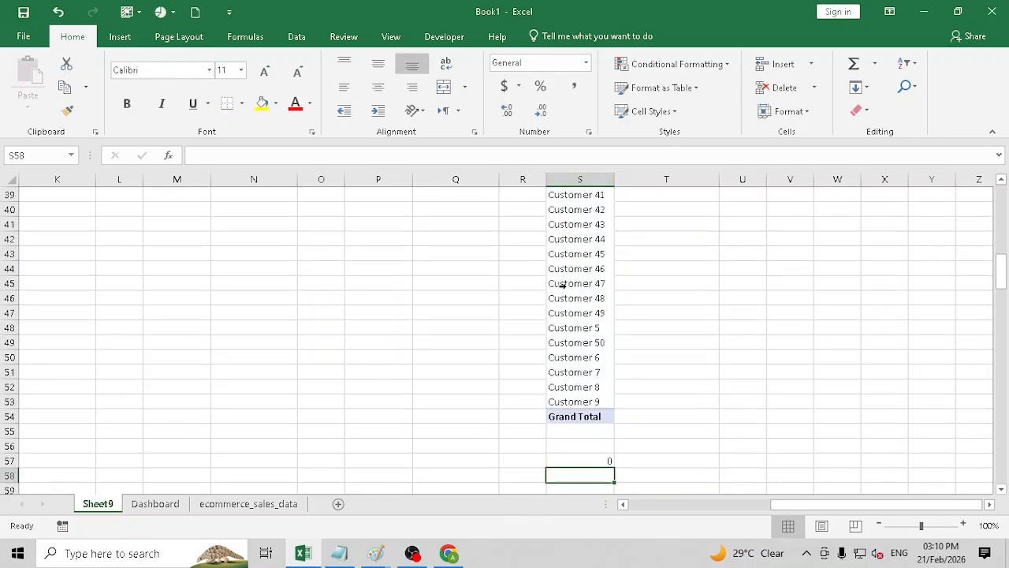
Change the formula in S57 to =COUNTA(S4:S53) and go back to the start of the customer list
{"action": "left_click", "coordinate": [607, 461]}
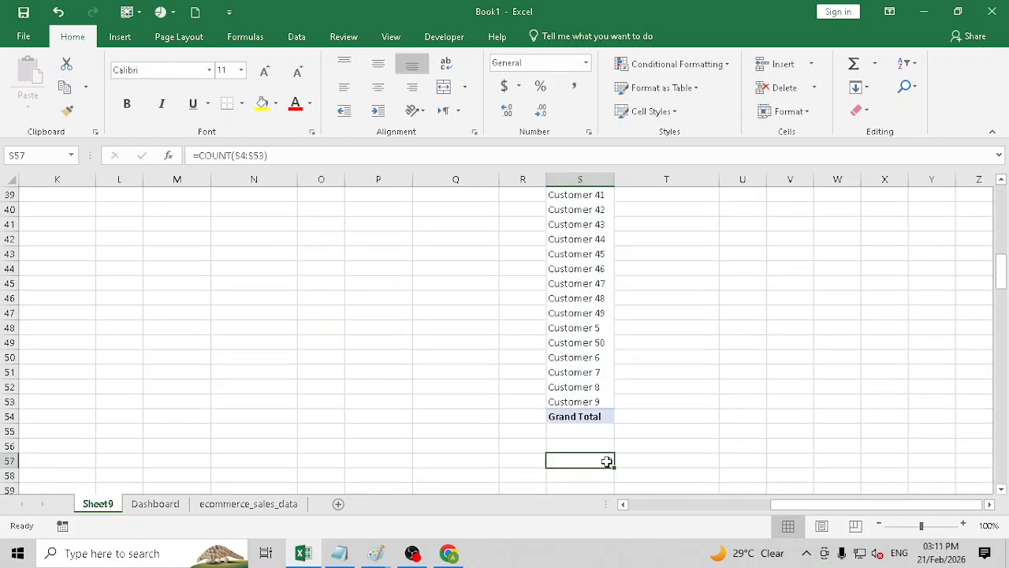
{"action": "left_click", "coordinate": [229, 158]}
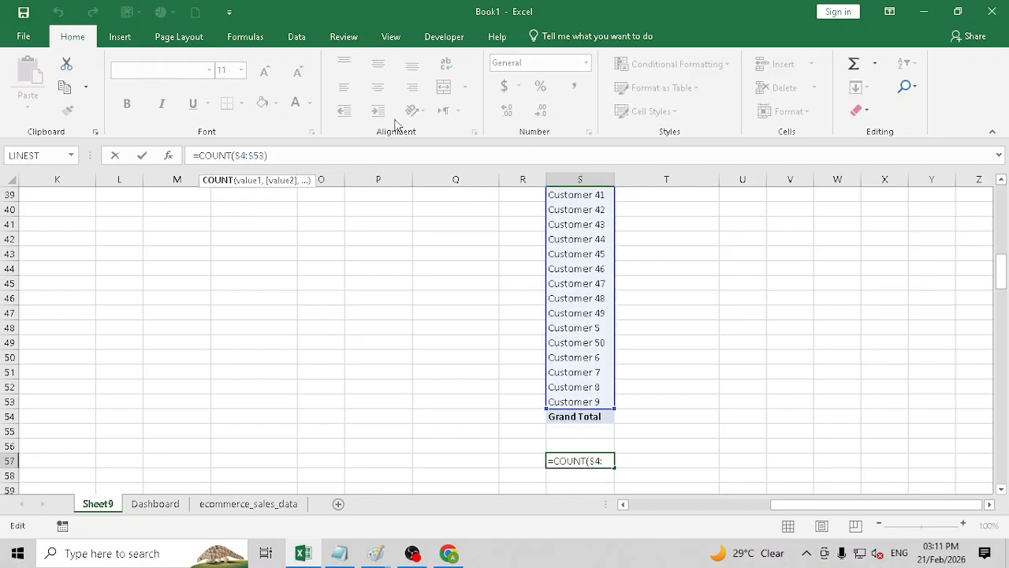
{"action": "type", "text": "A"}
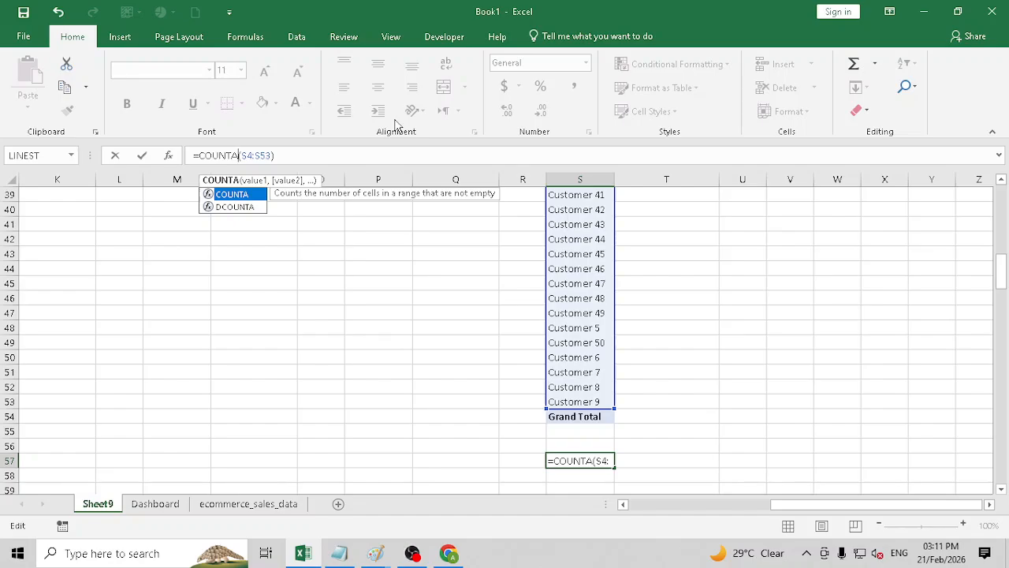
{"action": "key", "text": "Return"}
{"action": "left_click", "coordinate": [596, 460]}
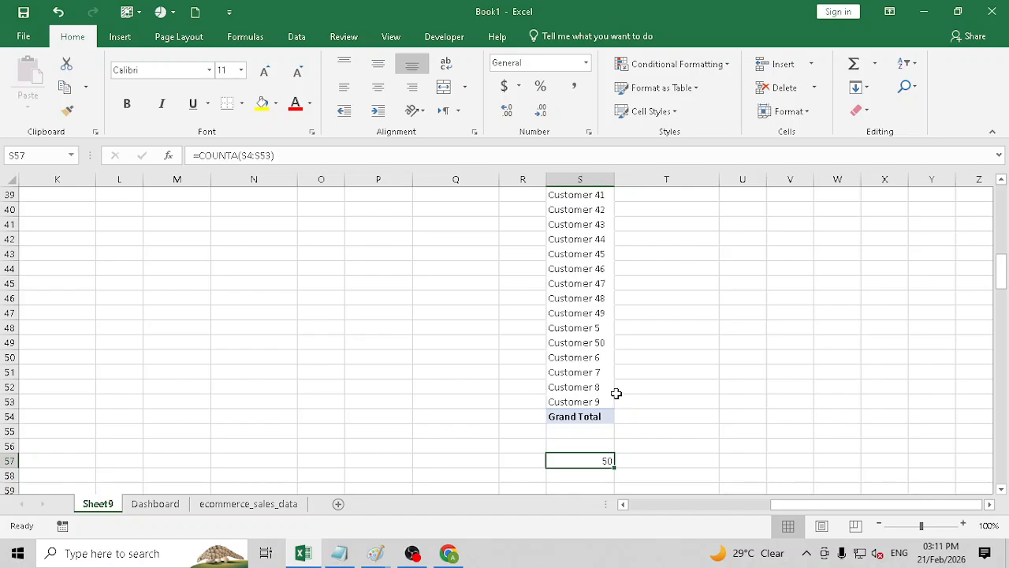
{"action": "scroll", "coordinate": [572, 355], "scroll_direction": "up", "scroll_amount": 7}
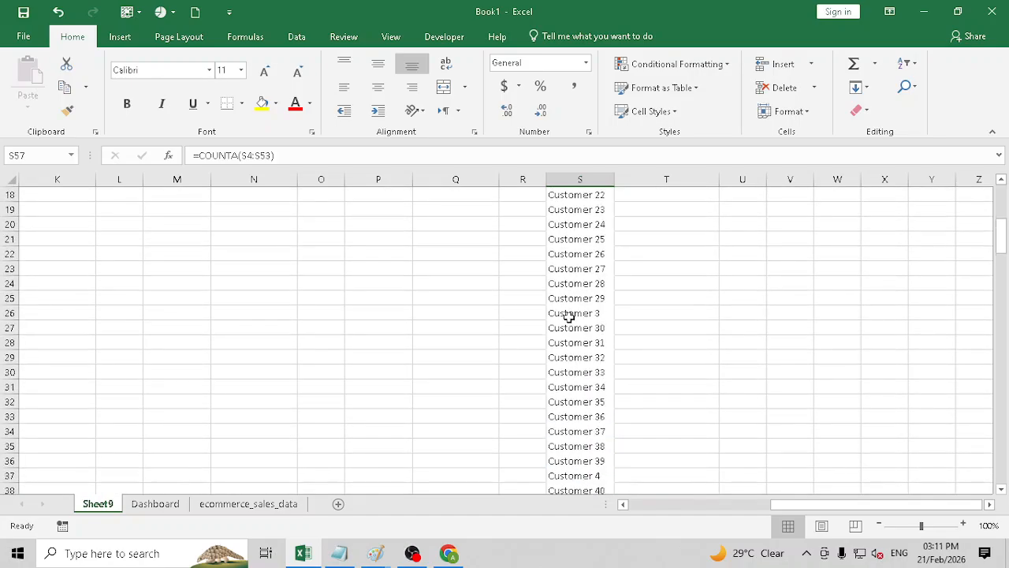
{"action": "scroll", "coordinate": [557, 312], "scroll_direction": "up", "scroll_amount": 6}
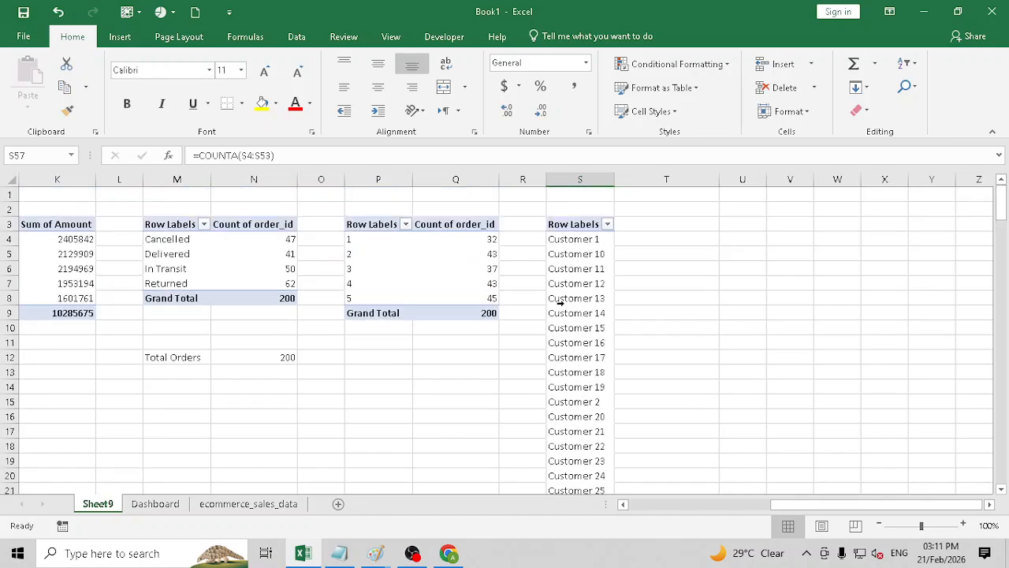
Go to the Dashboard sheet and change the label of the third card from the left to "Customer Count"
{"action": "scroll", "coordinate": [571, 298], "scroll_direction": "down", "scroll_amount": 9}
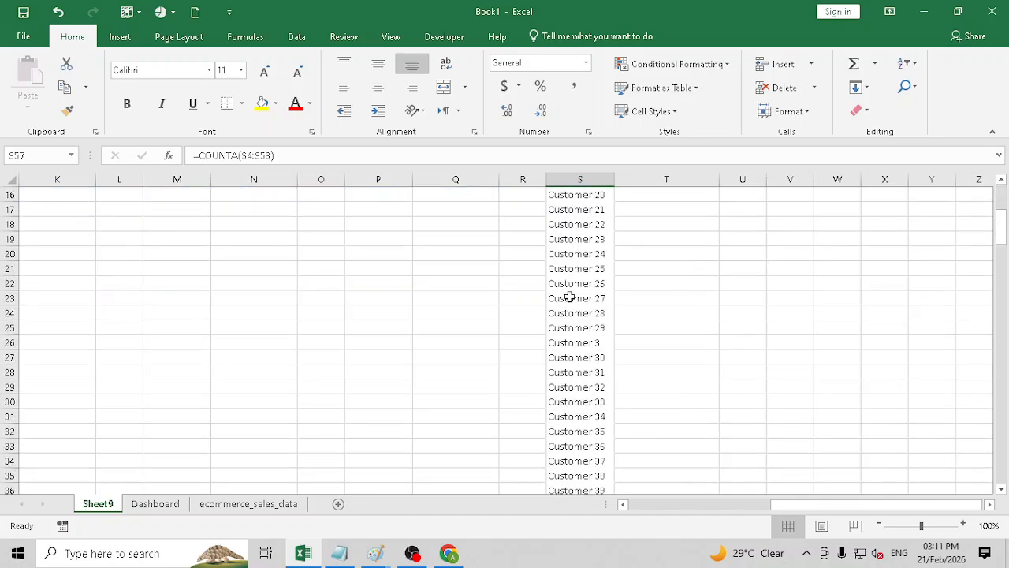
{"action": "scroll", "coordinate": [575, 302], "scroll_direction": "down", "scroll_amount": 6}
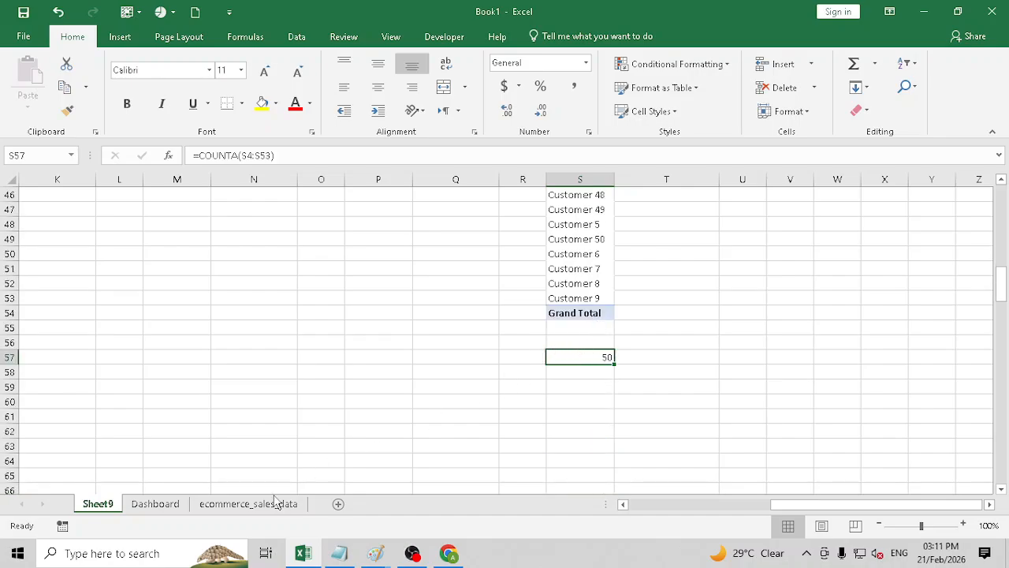
{"action": "left_click", "coordinate": [156, 504]}
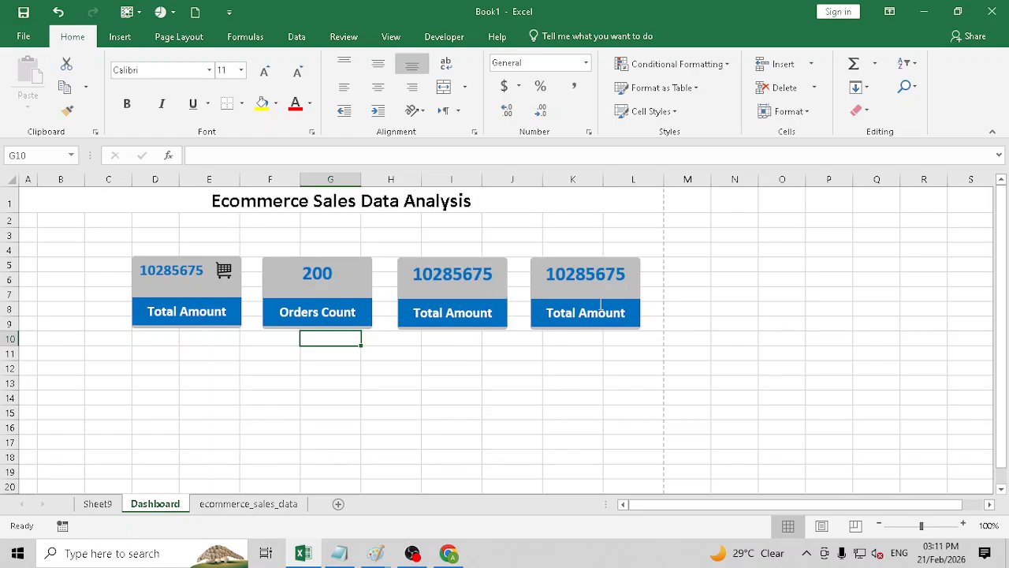
{"action": "left_click", "coordinate": [623, 295]}
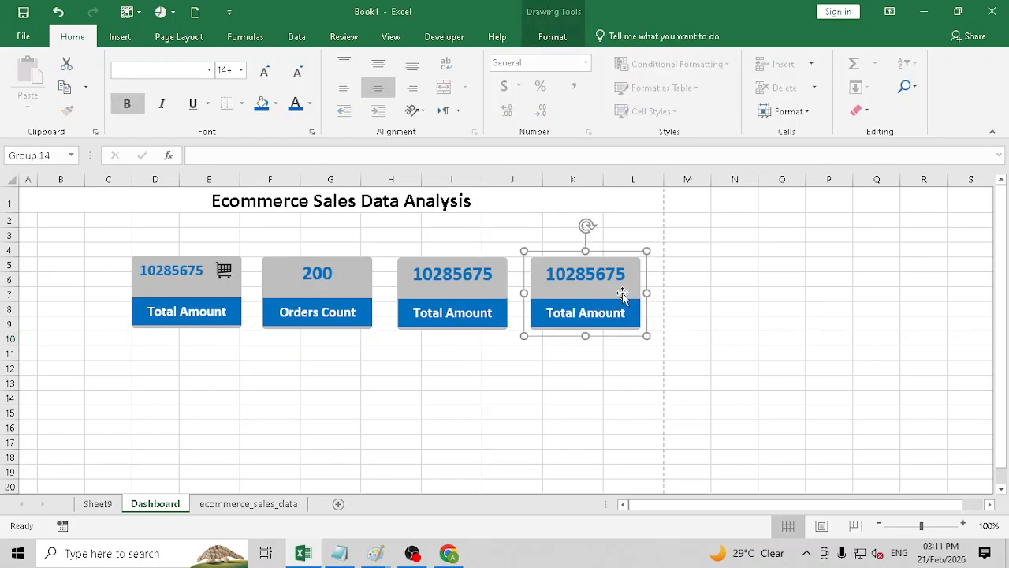
{"action": "left_click", "coordinate": [335, 313]}
{"action": "triple_click", "coordinate": [436, 309]}
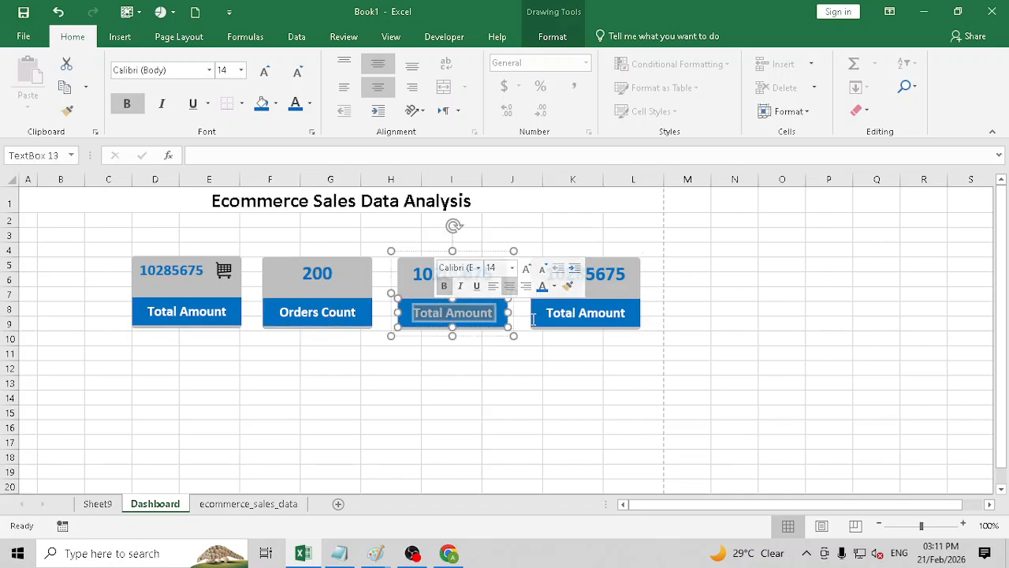
{"action": "type", "text": "B"}
{"action": "type", "text": "umber of"}
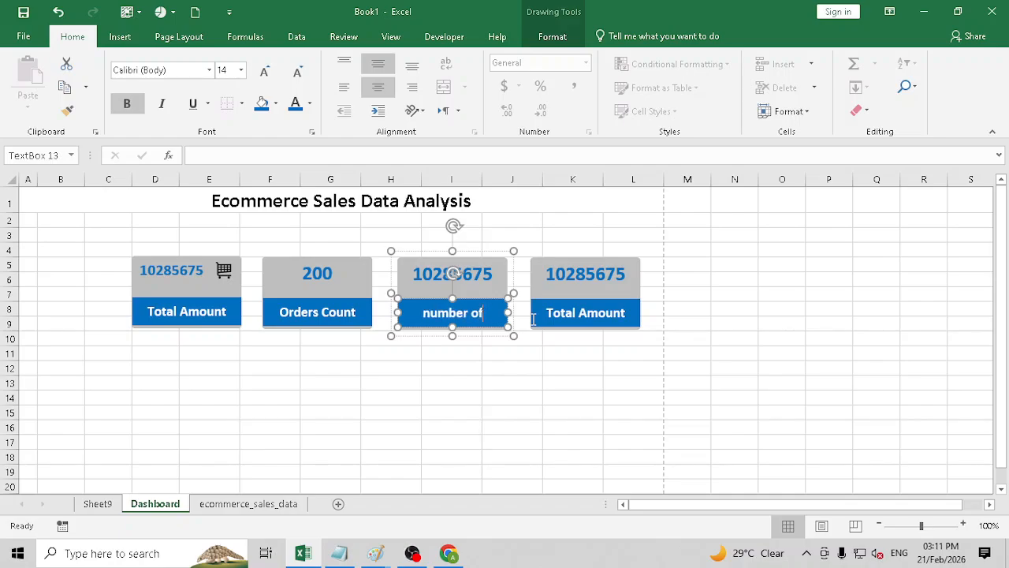
{"action": "key", "text": "BackSpace"}
{"action": "key", "text": "BackSpace"}
{"action": "key", "text": "BackSpace"}
{"action": "key", "text": "BackSpace"}
{"action": "key", "text": "BackSpace"}
{"action": "key", "text": "BackSpace"}
{"action": "key", "text": "BackSpace"}
{"action": "key", "text": "BackSpace"}
{"action": "key", "text": "BackSpace"}
{"action": "type", "text": "Customer Count"}
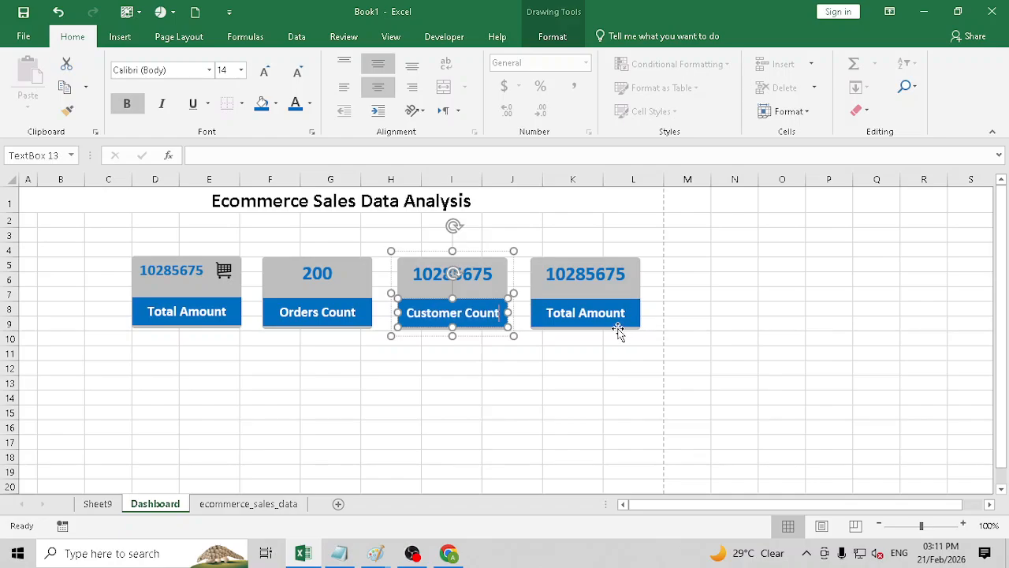
Change the label of the fourth card to "Merchants Coun" and deselect the card
{"action": "triple_click", "coordinate": [581, 315]}
{"action": "type", "text": "Cate"}
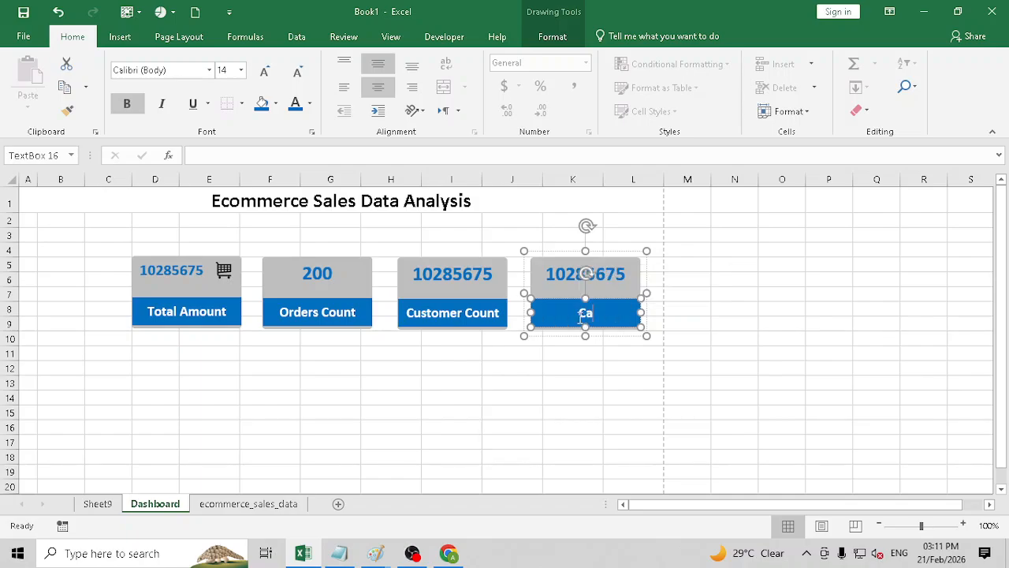
{"action": "key", "text": "BackSpace"}
{"action": "key", "text": "BackSpace"}
{"action": "key", "text": "BackSpace"}
{"action": "type", "text": "Merchant"}
{"action": "key", "text": "BackSpace"}
{"action": "key", "text": "BackSpace"}
{"action": "type", "text": "nts Count"}
{"action": "key", "text": "BackSpace"}
{"action": "left_click", "coordinate": [700, 352]}
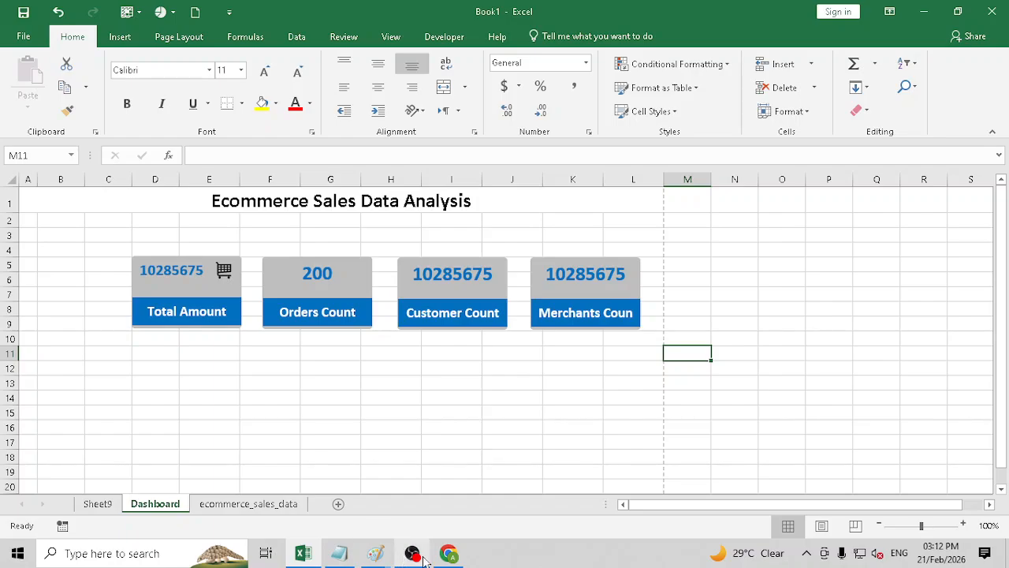
{"action": "mouse_move", "coordinate": [420, 558]}
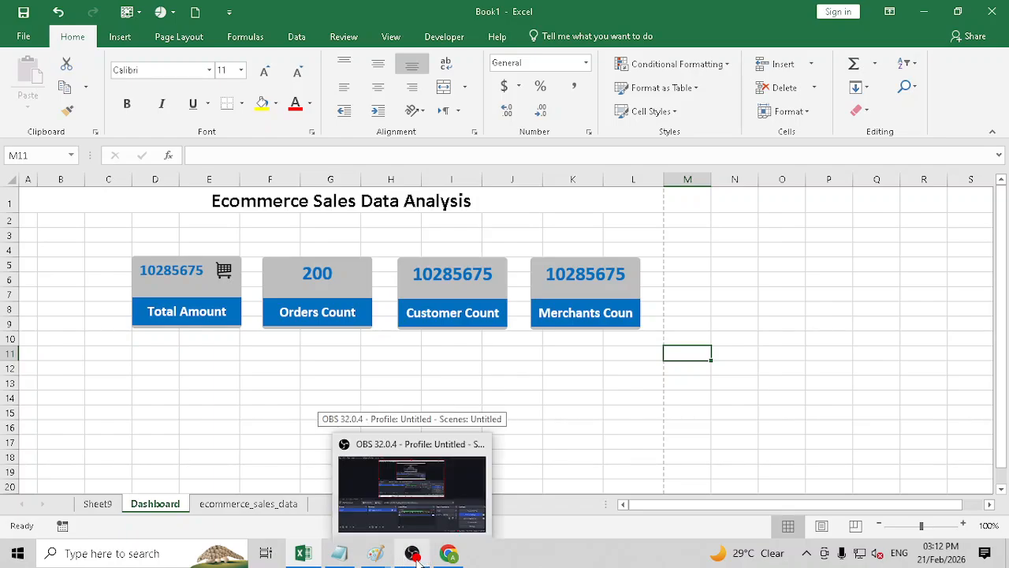